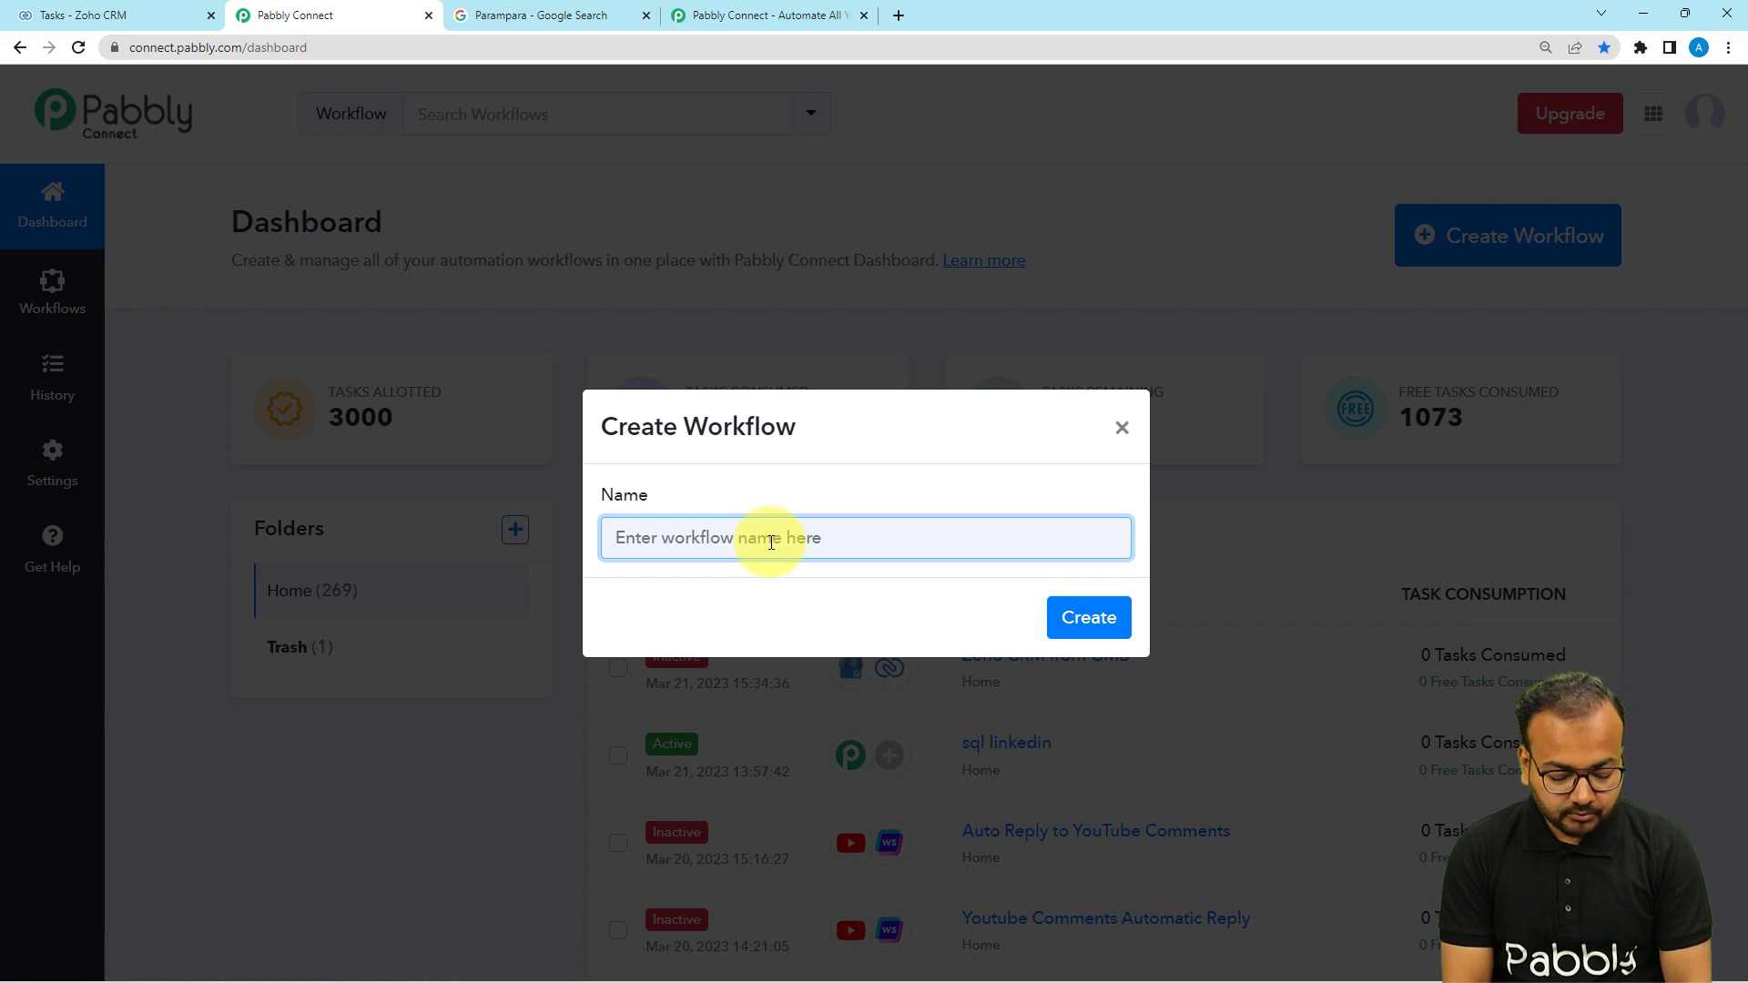
Step: Create a new workflow named "Google My Business Reviews in Zoho CRM"
type("Goog")
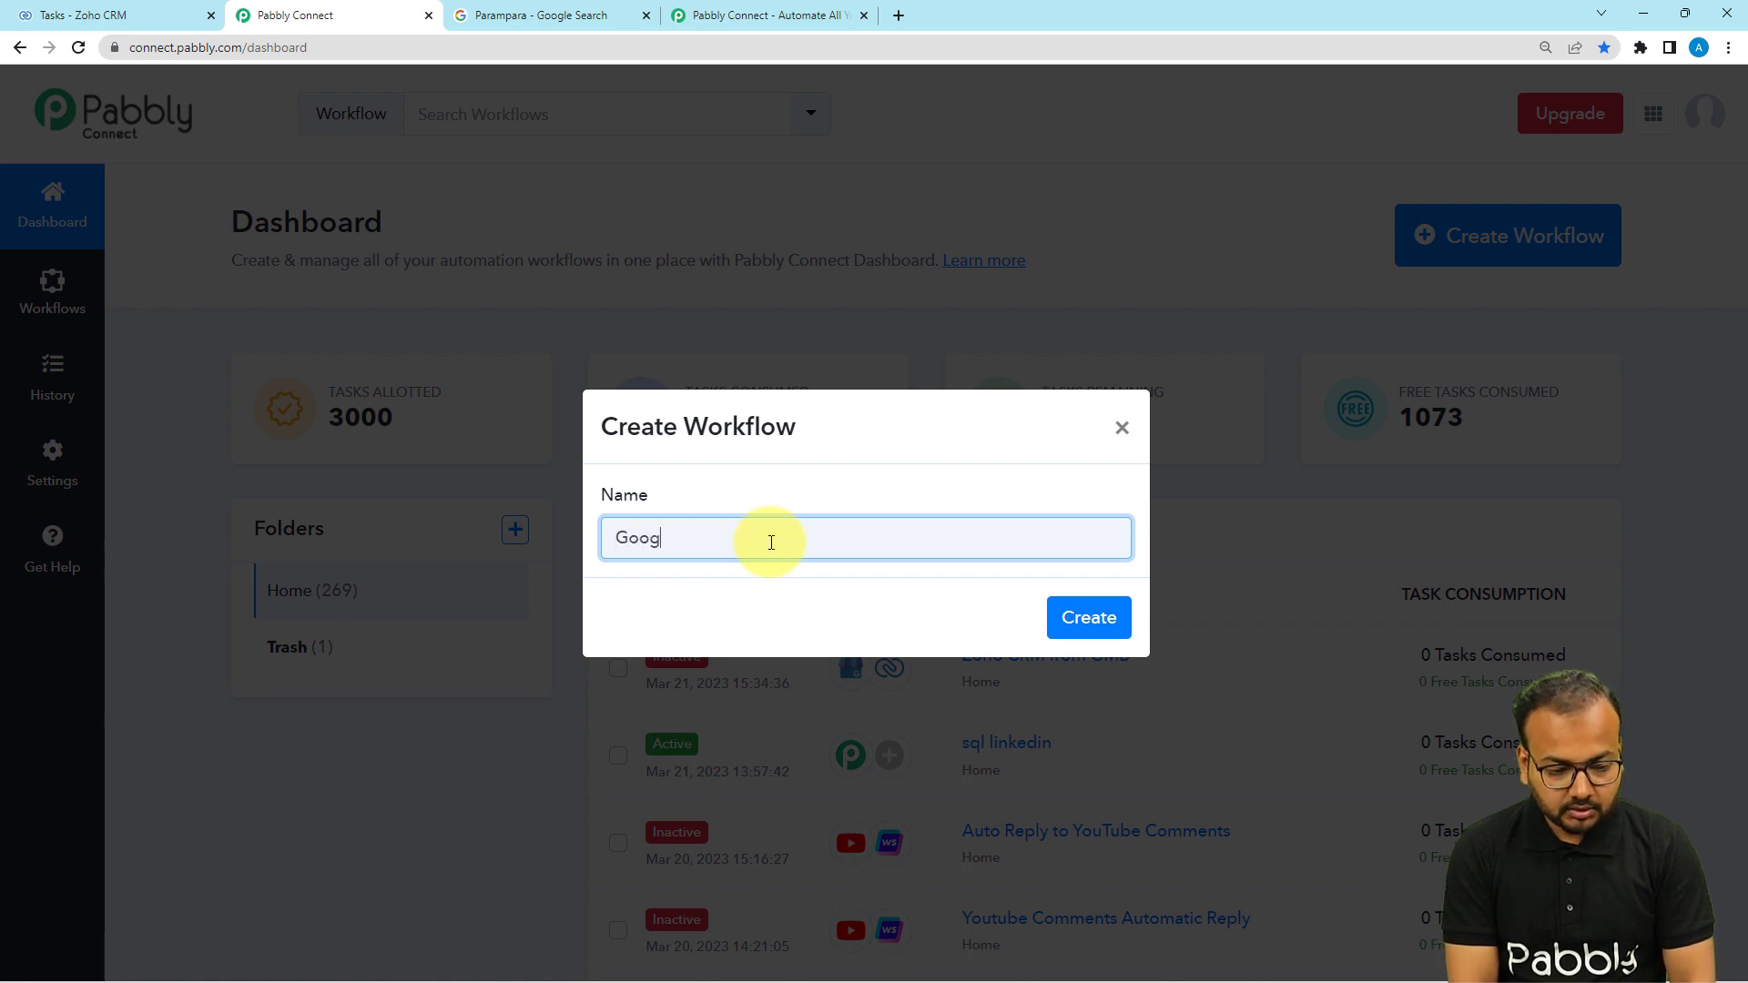
type("le My Business Revi")
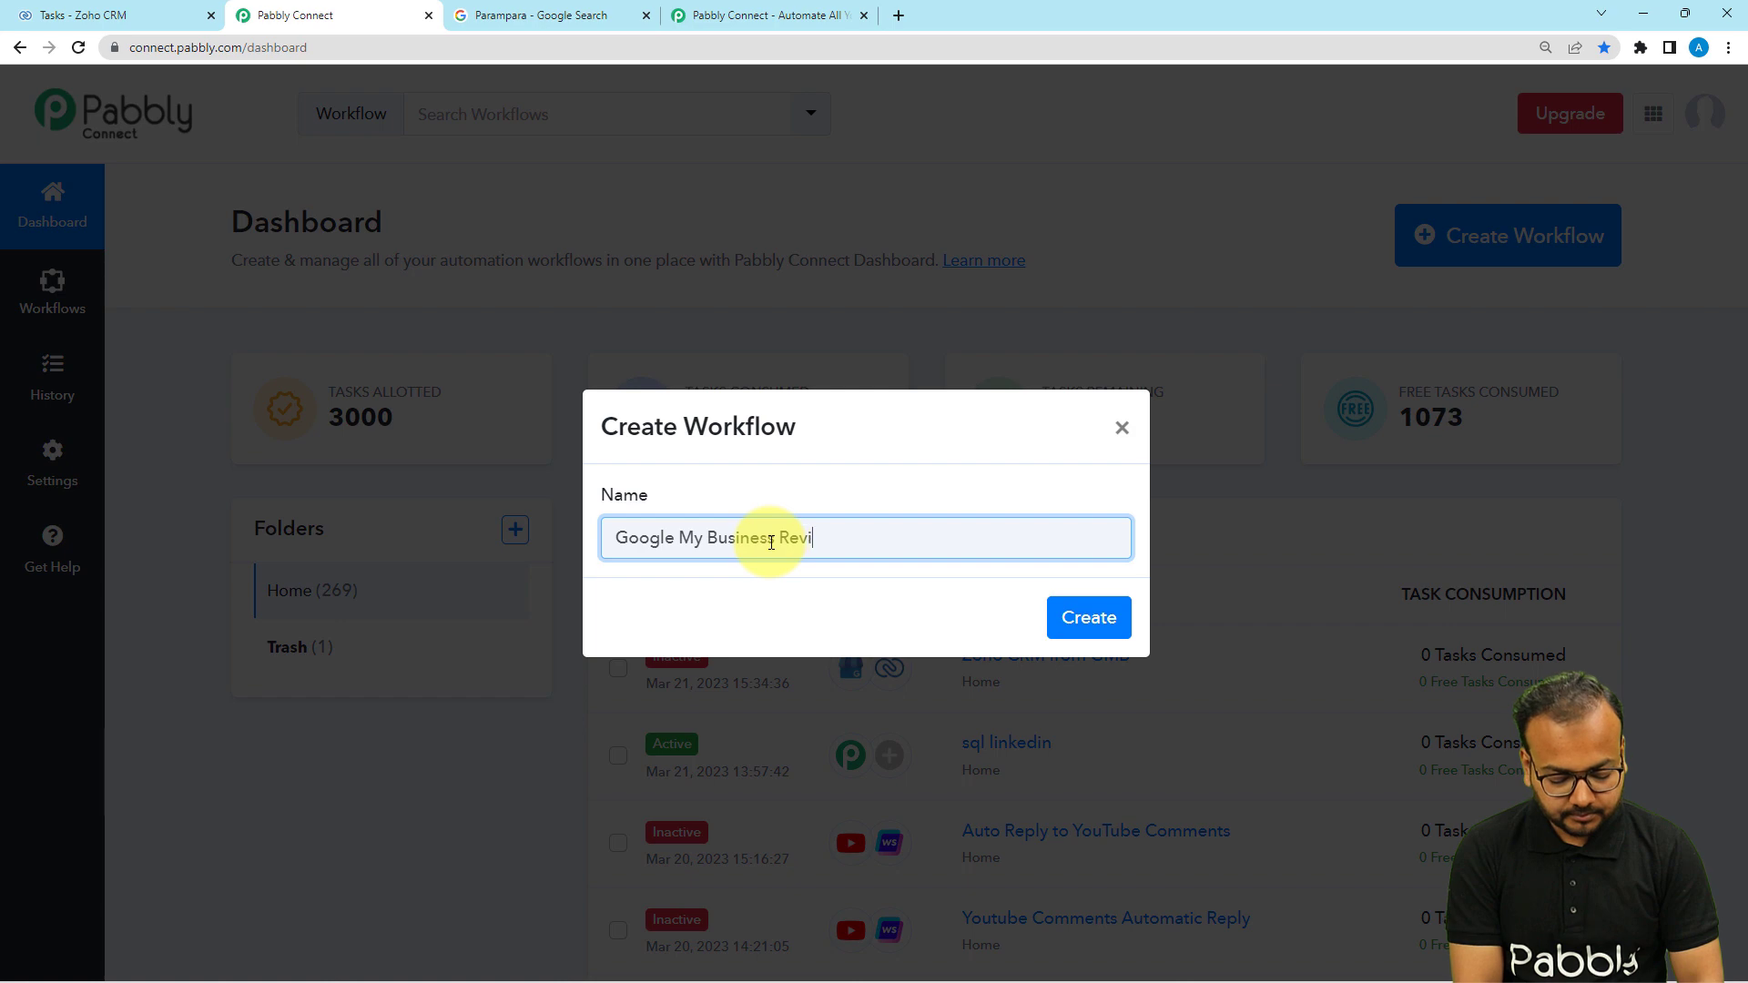
type("ewa")
key("BackSpace")
key("BackSpace")
type("s in Z")
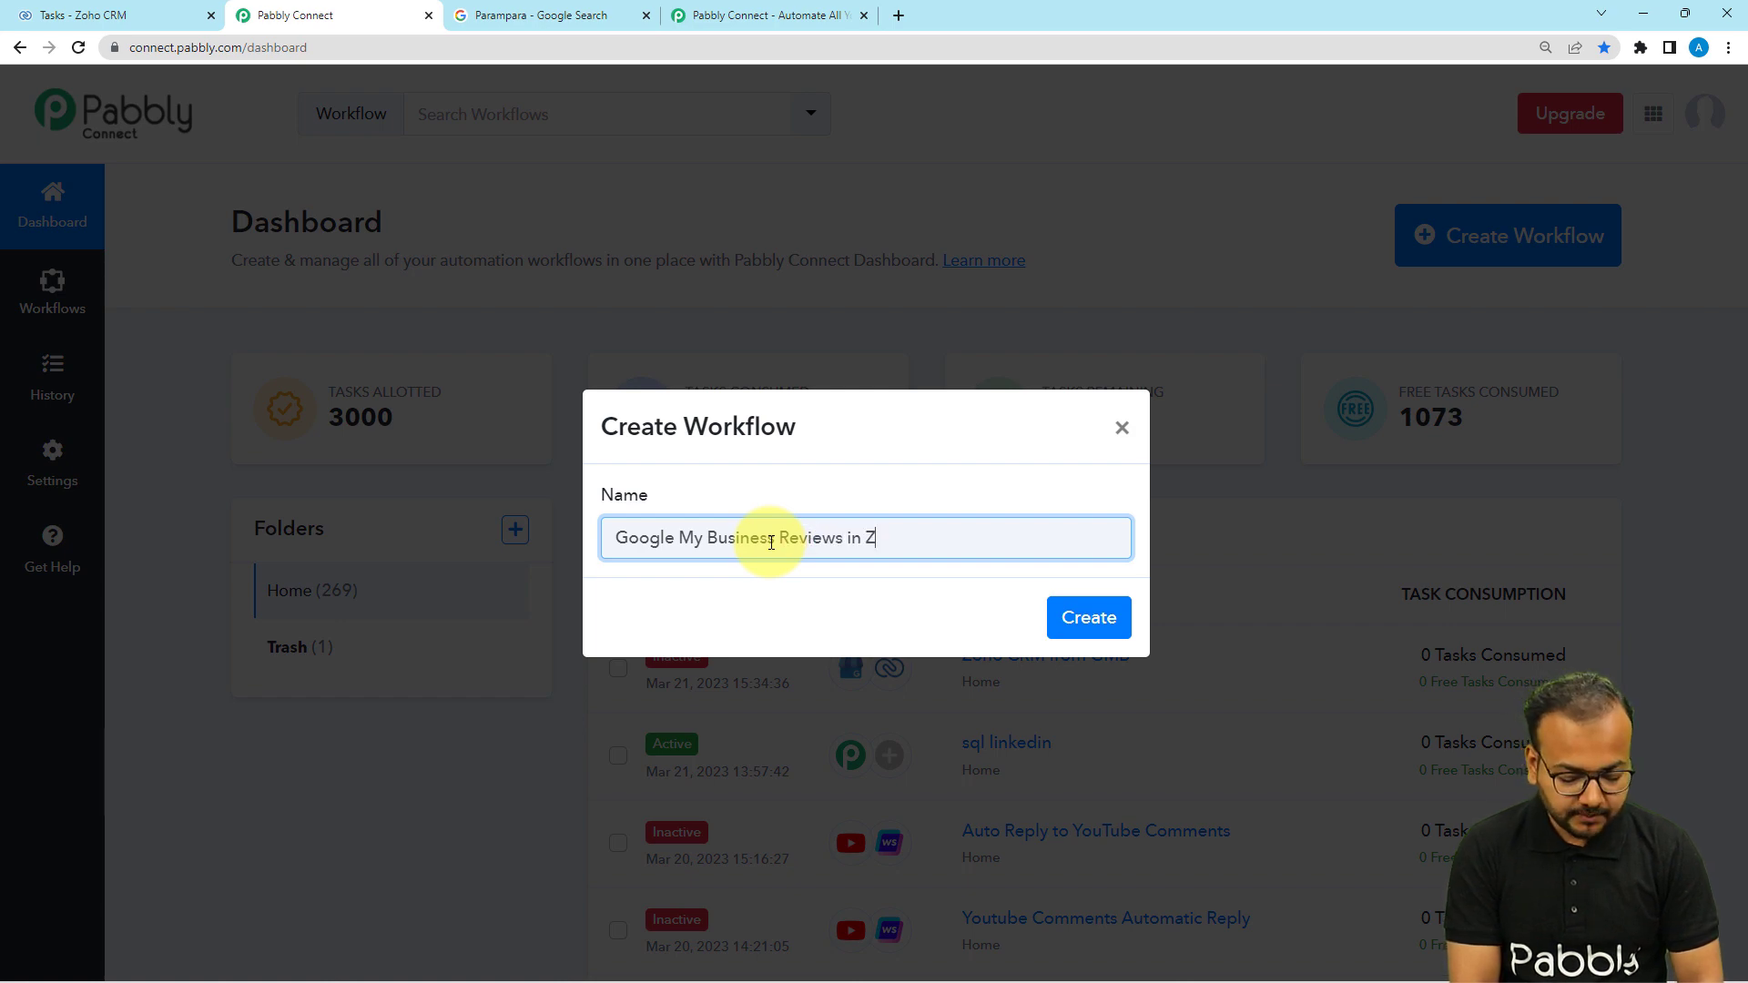
type("oho C")
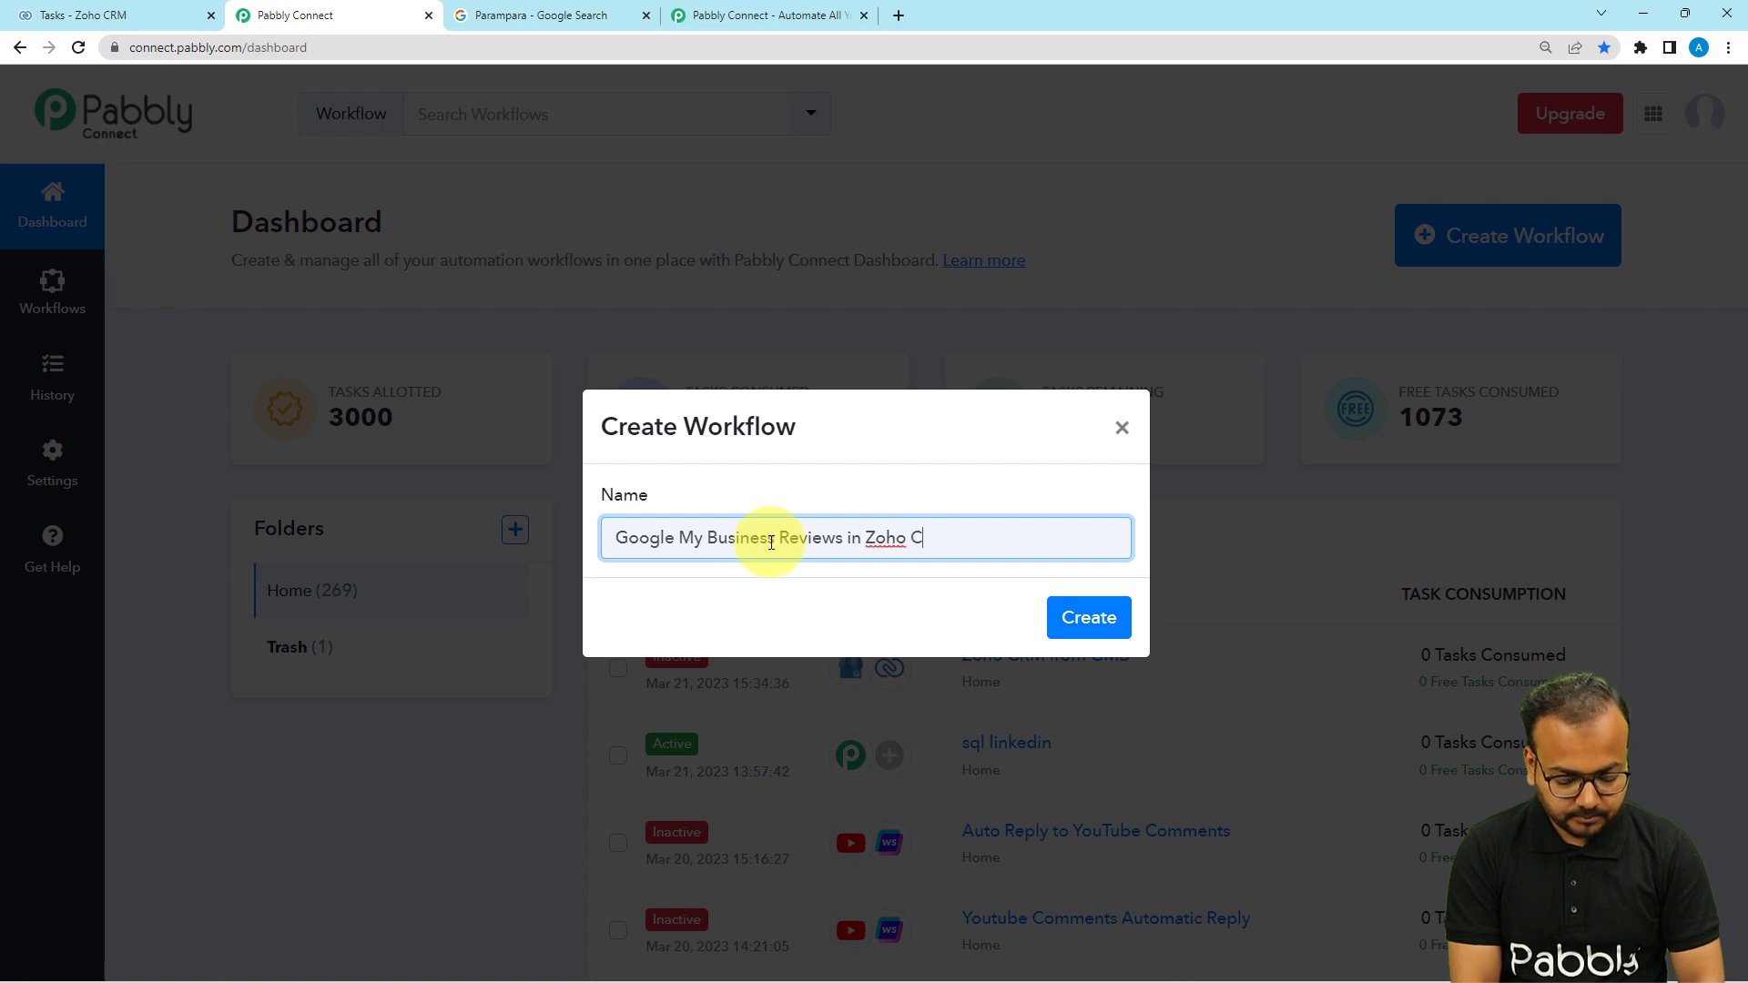
type("Rm")
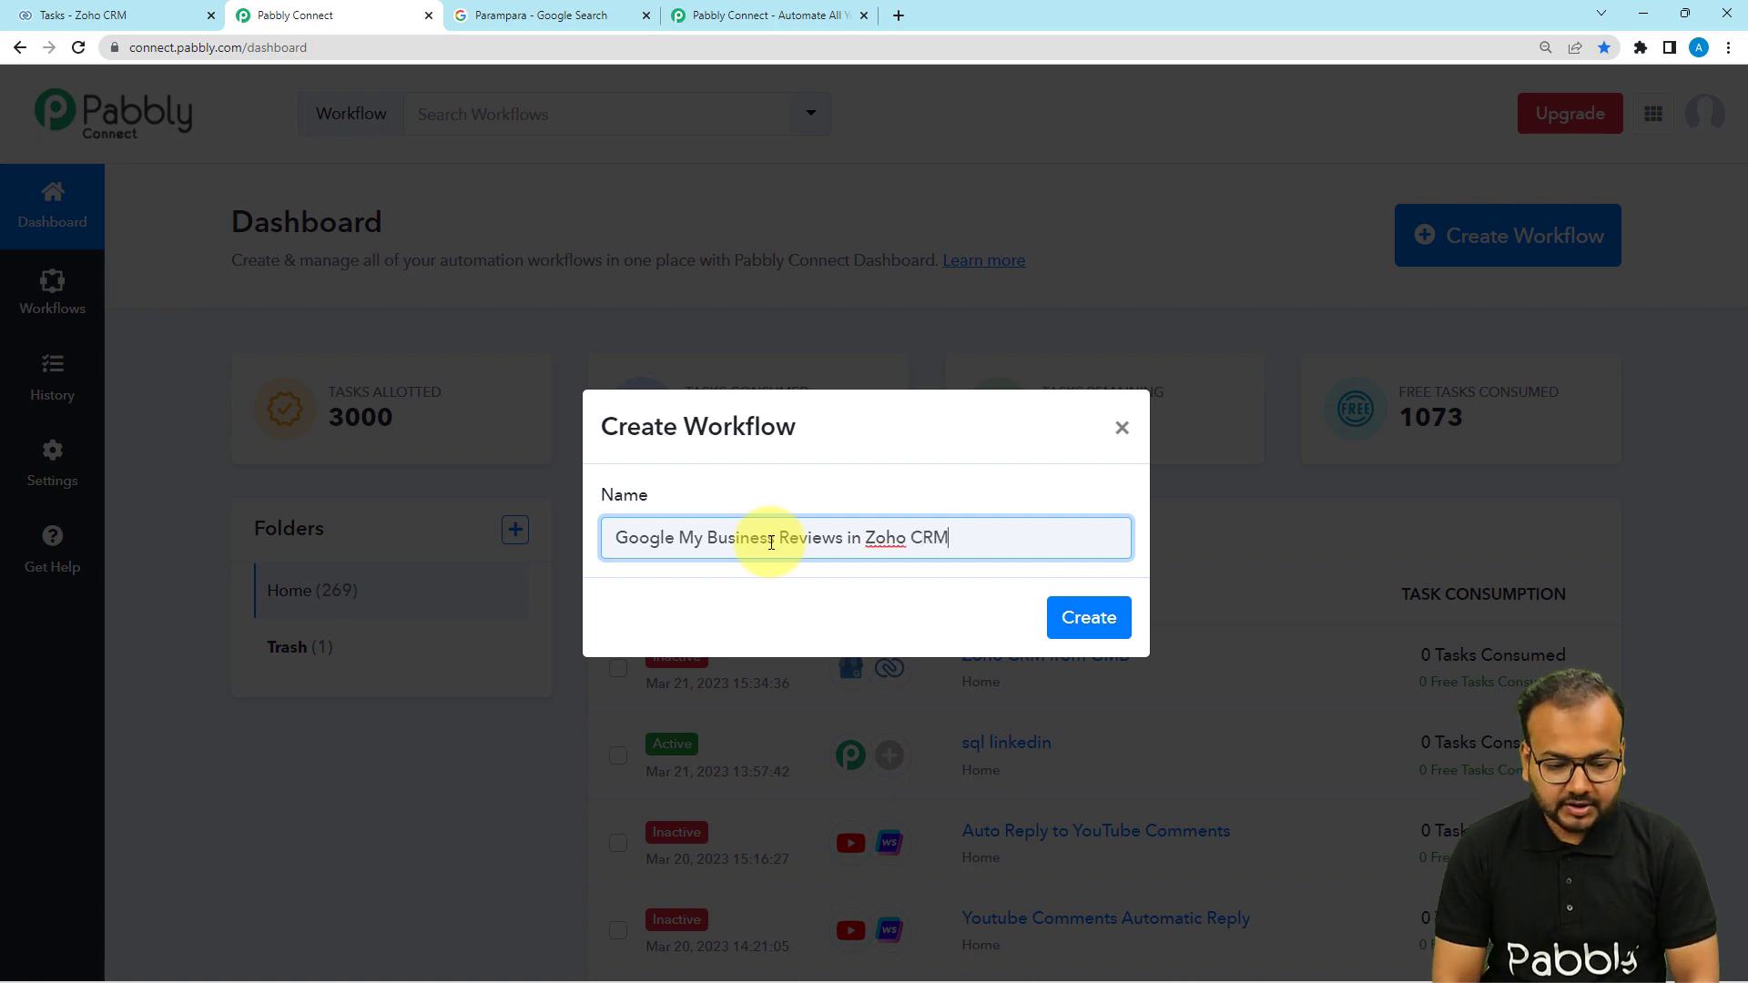
left_click(1087, 625)
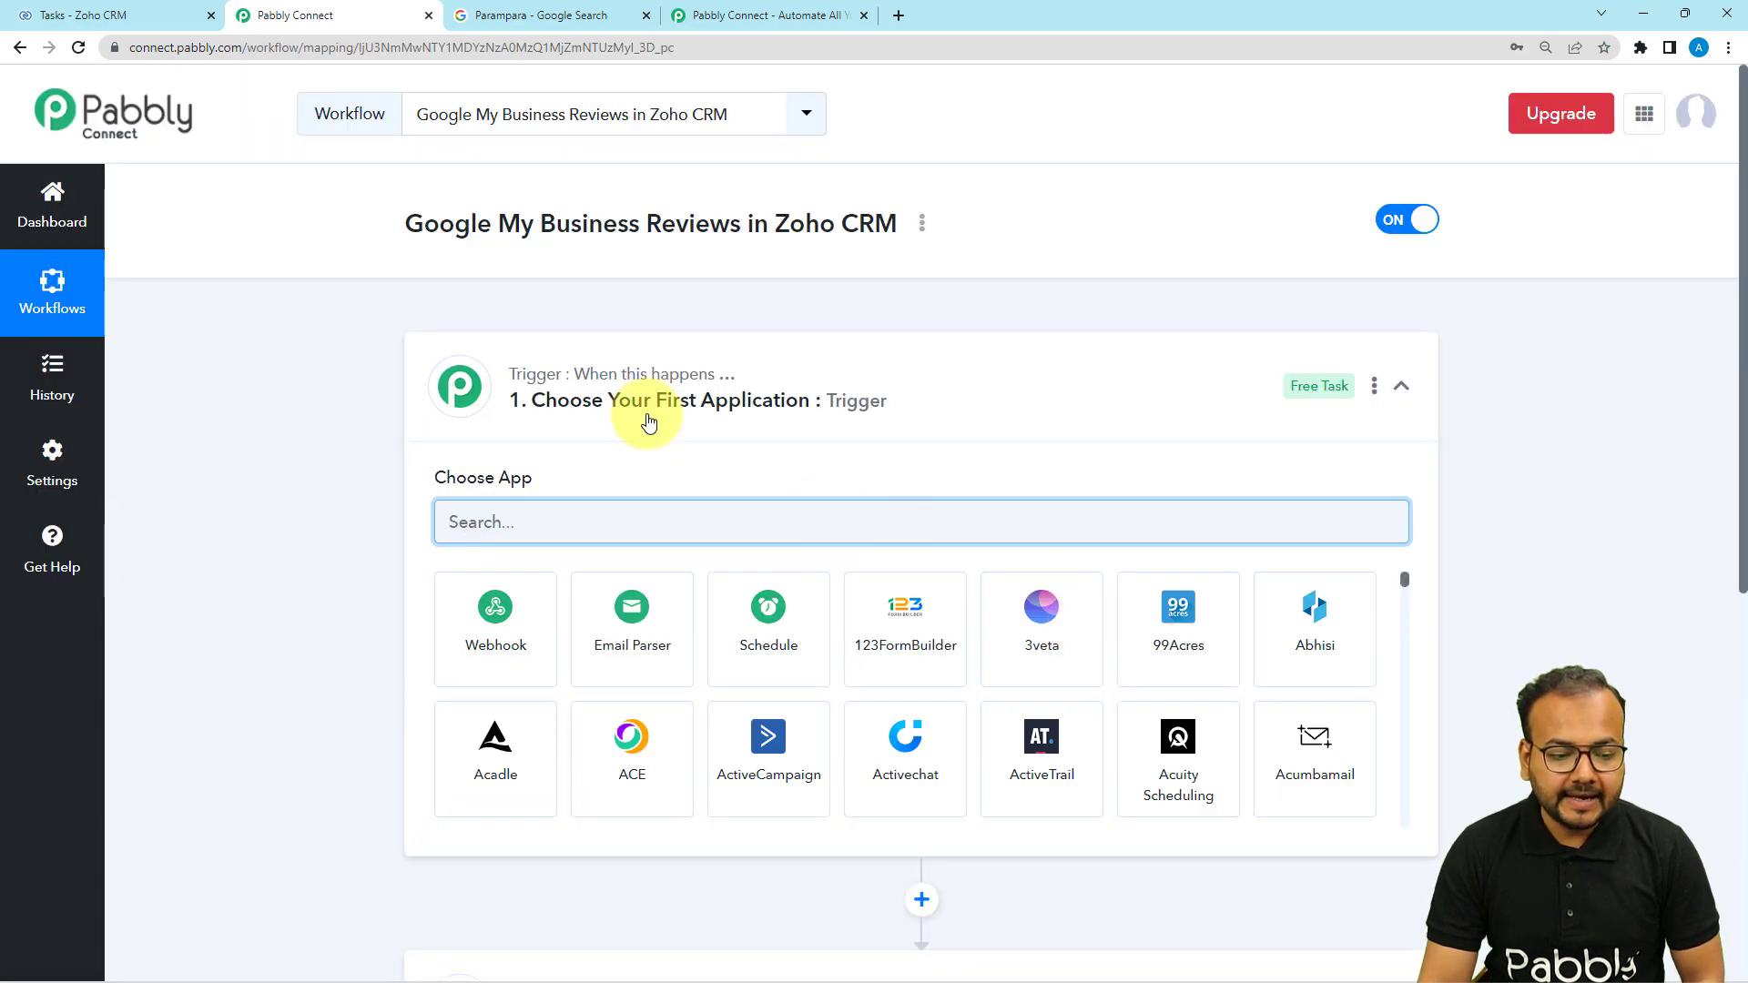
left_click(626, 393)
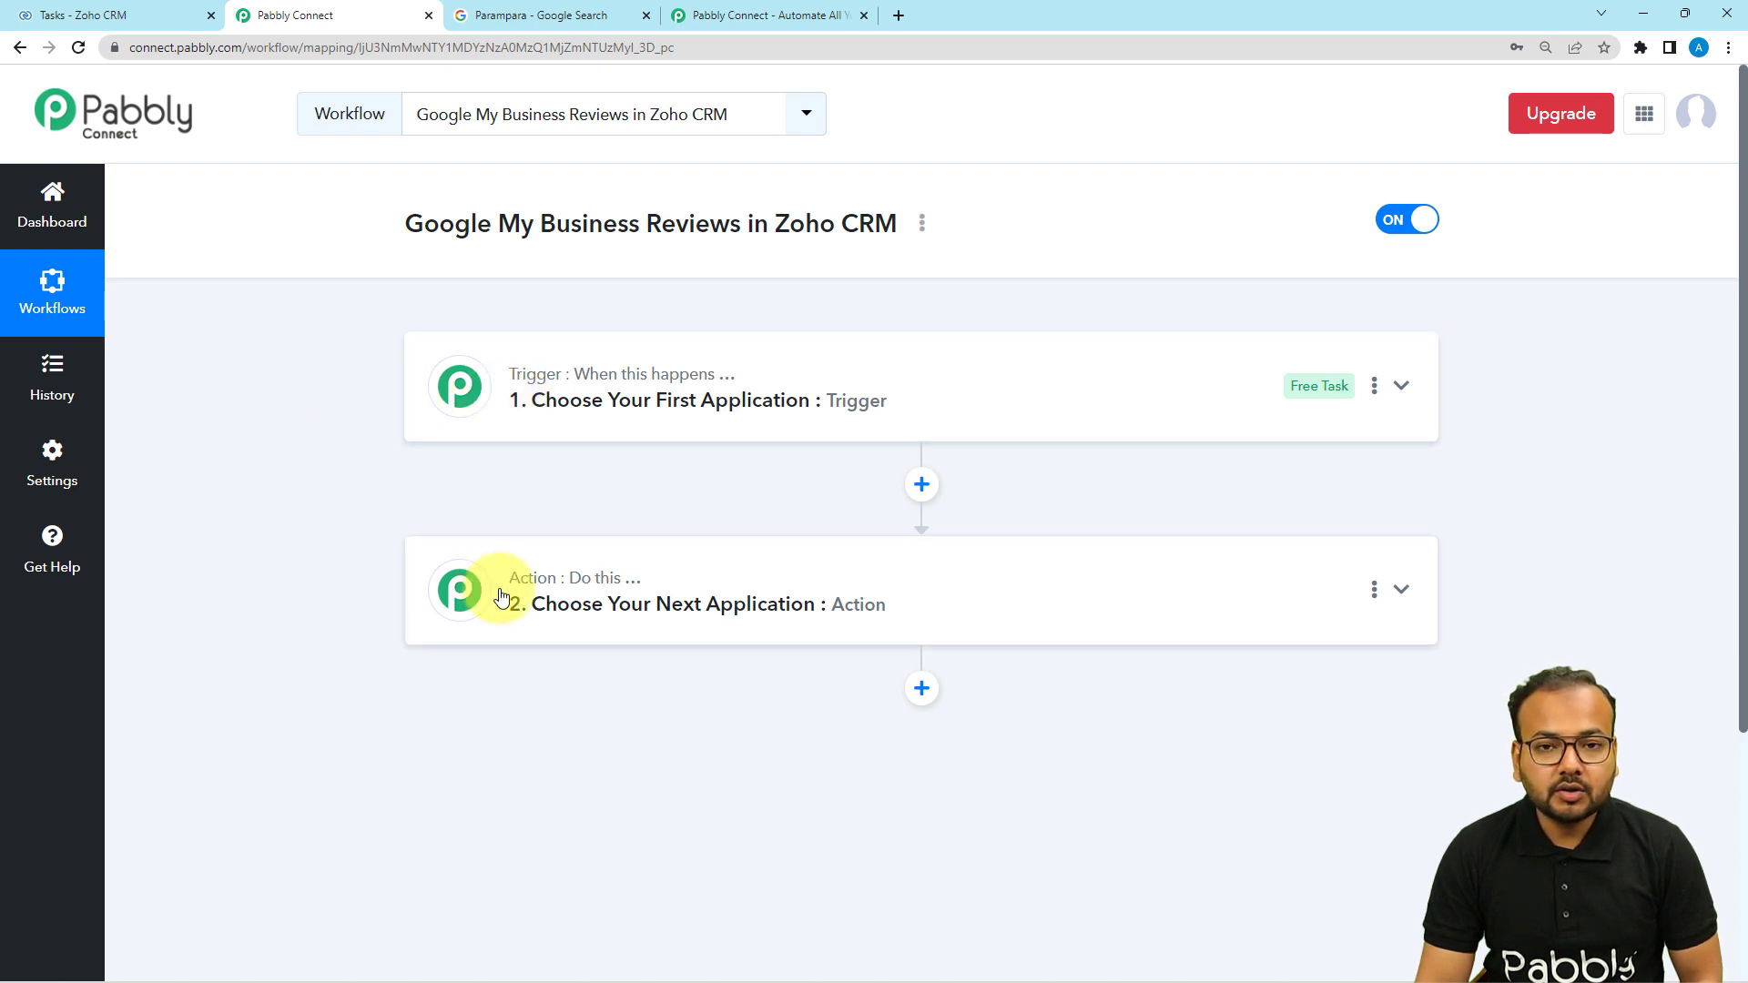
left_click(531, 414)
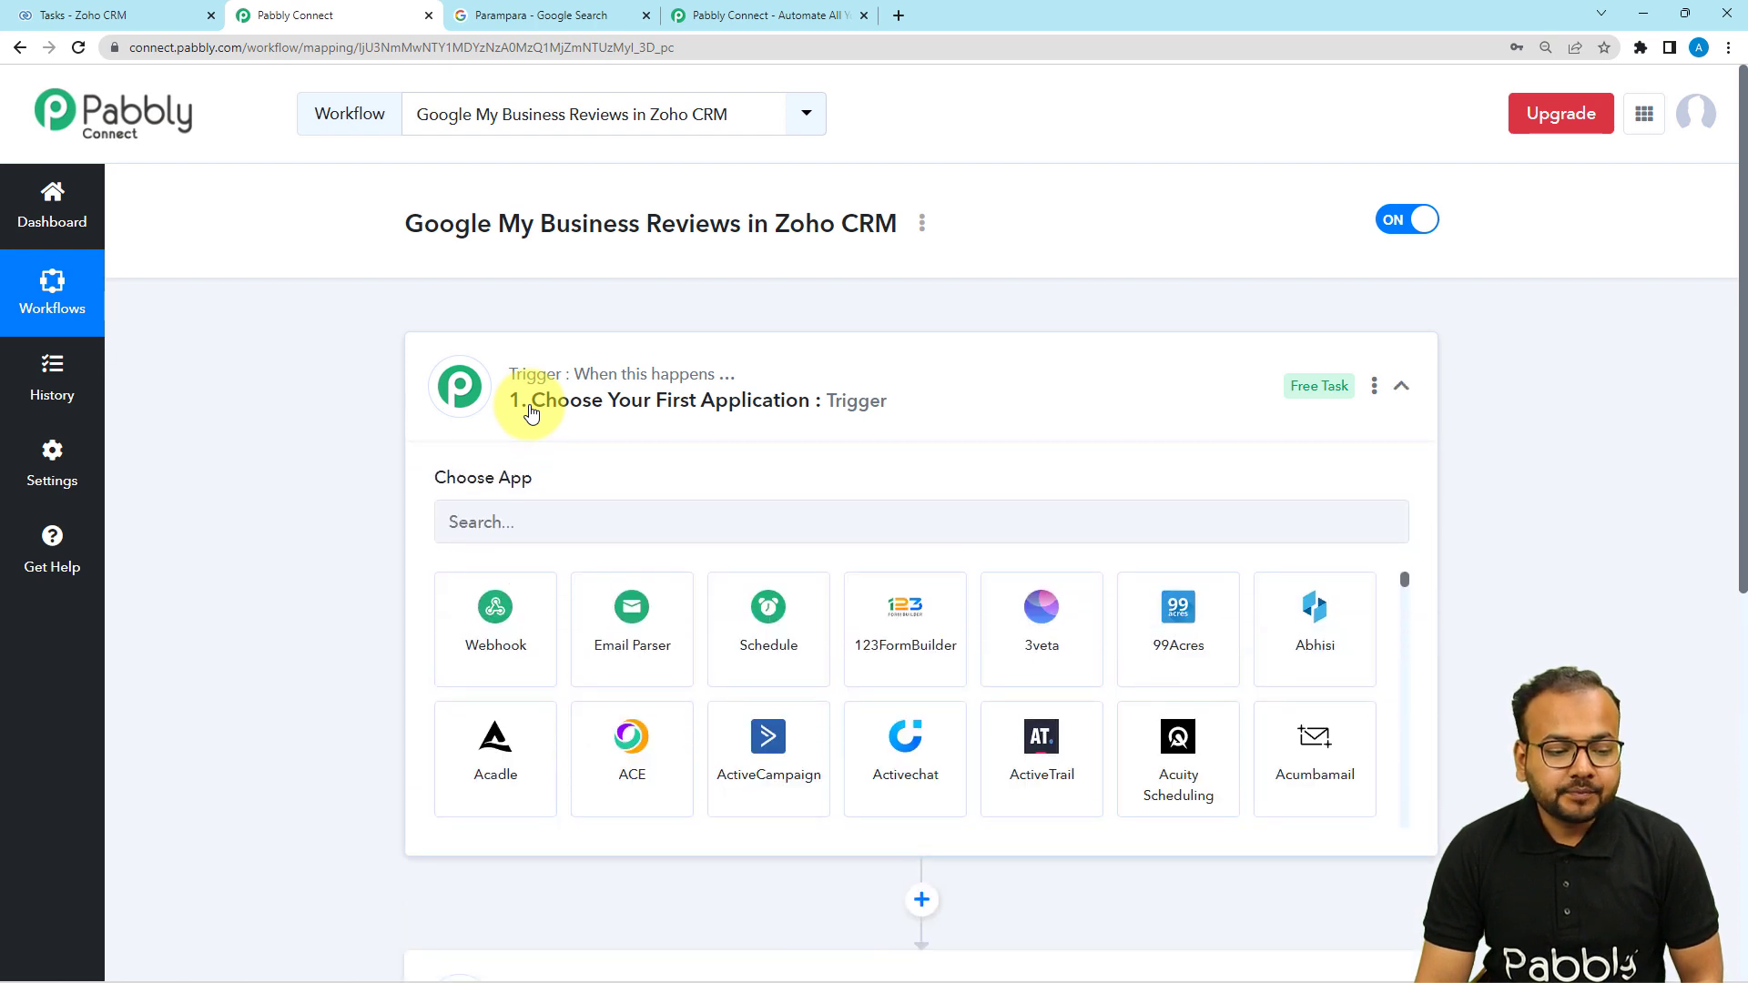
scroll(530, 406, "down", 1)
scroll(530, 405, "up", 1)
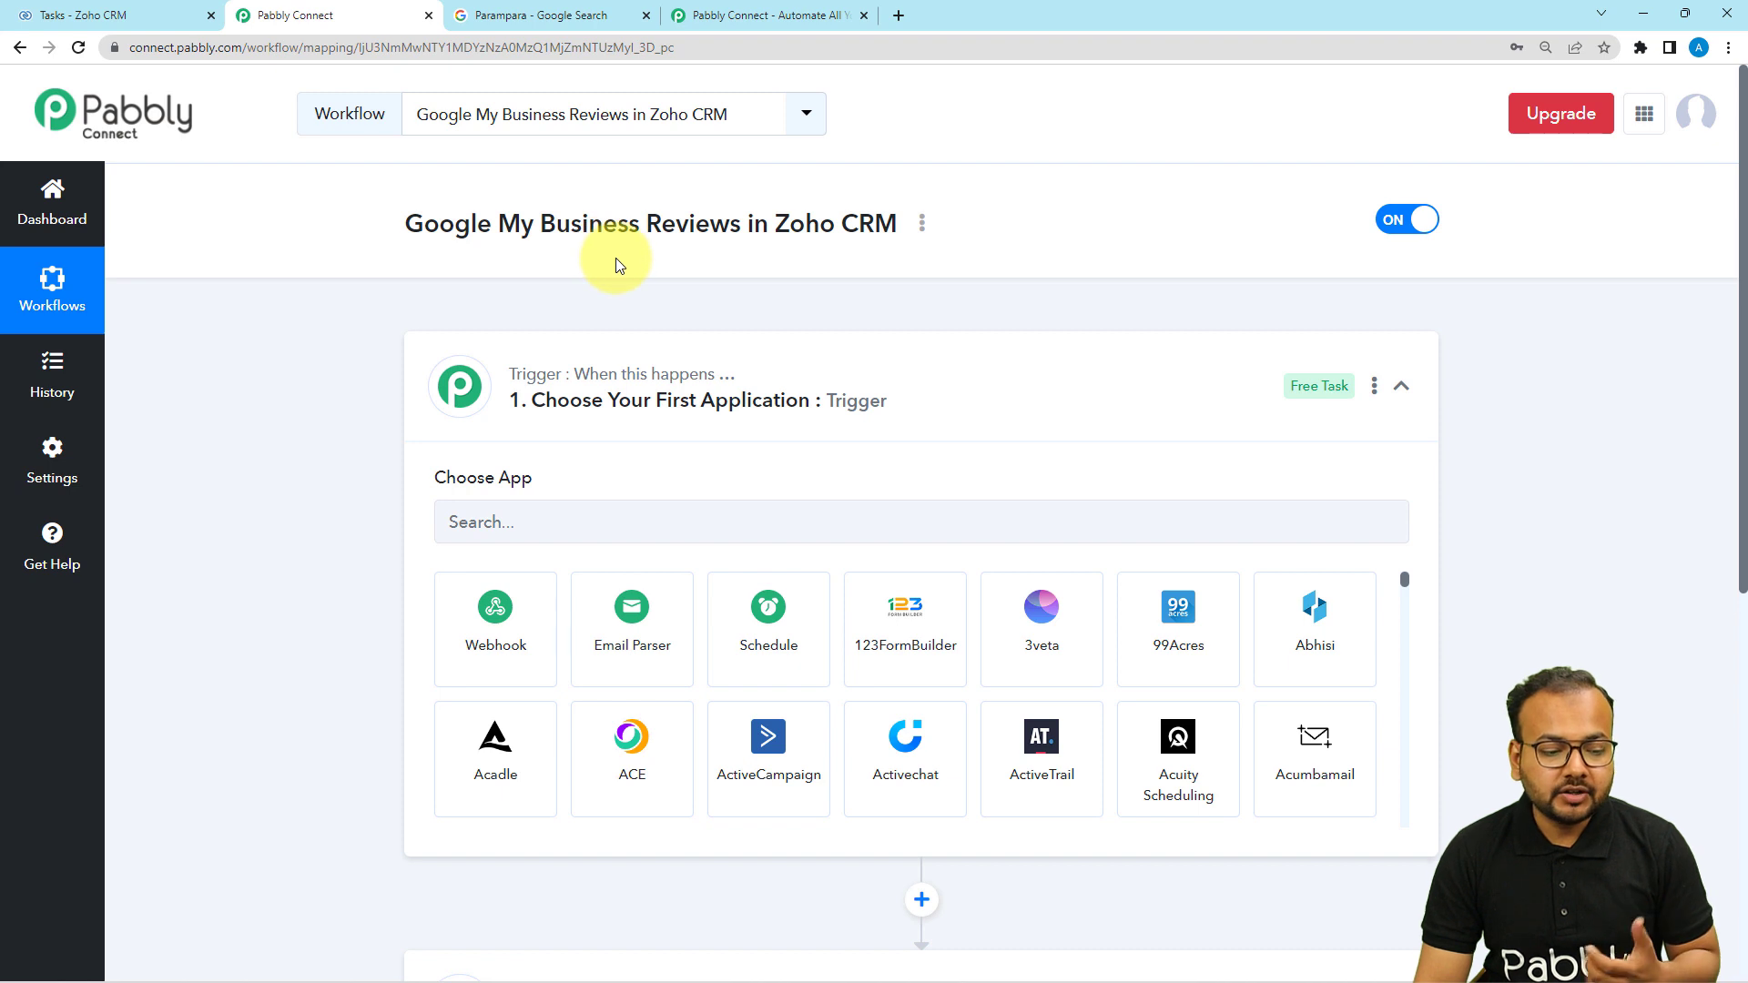
Step: Choose Google My Business as the trigger application with New Review as its trigger event
scroll(615, 259, "down", 1)
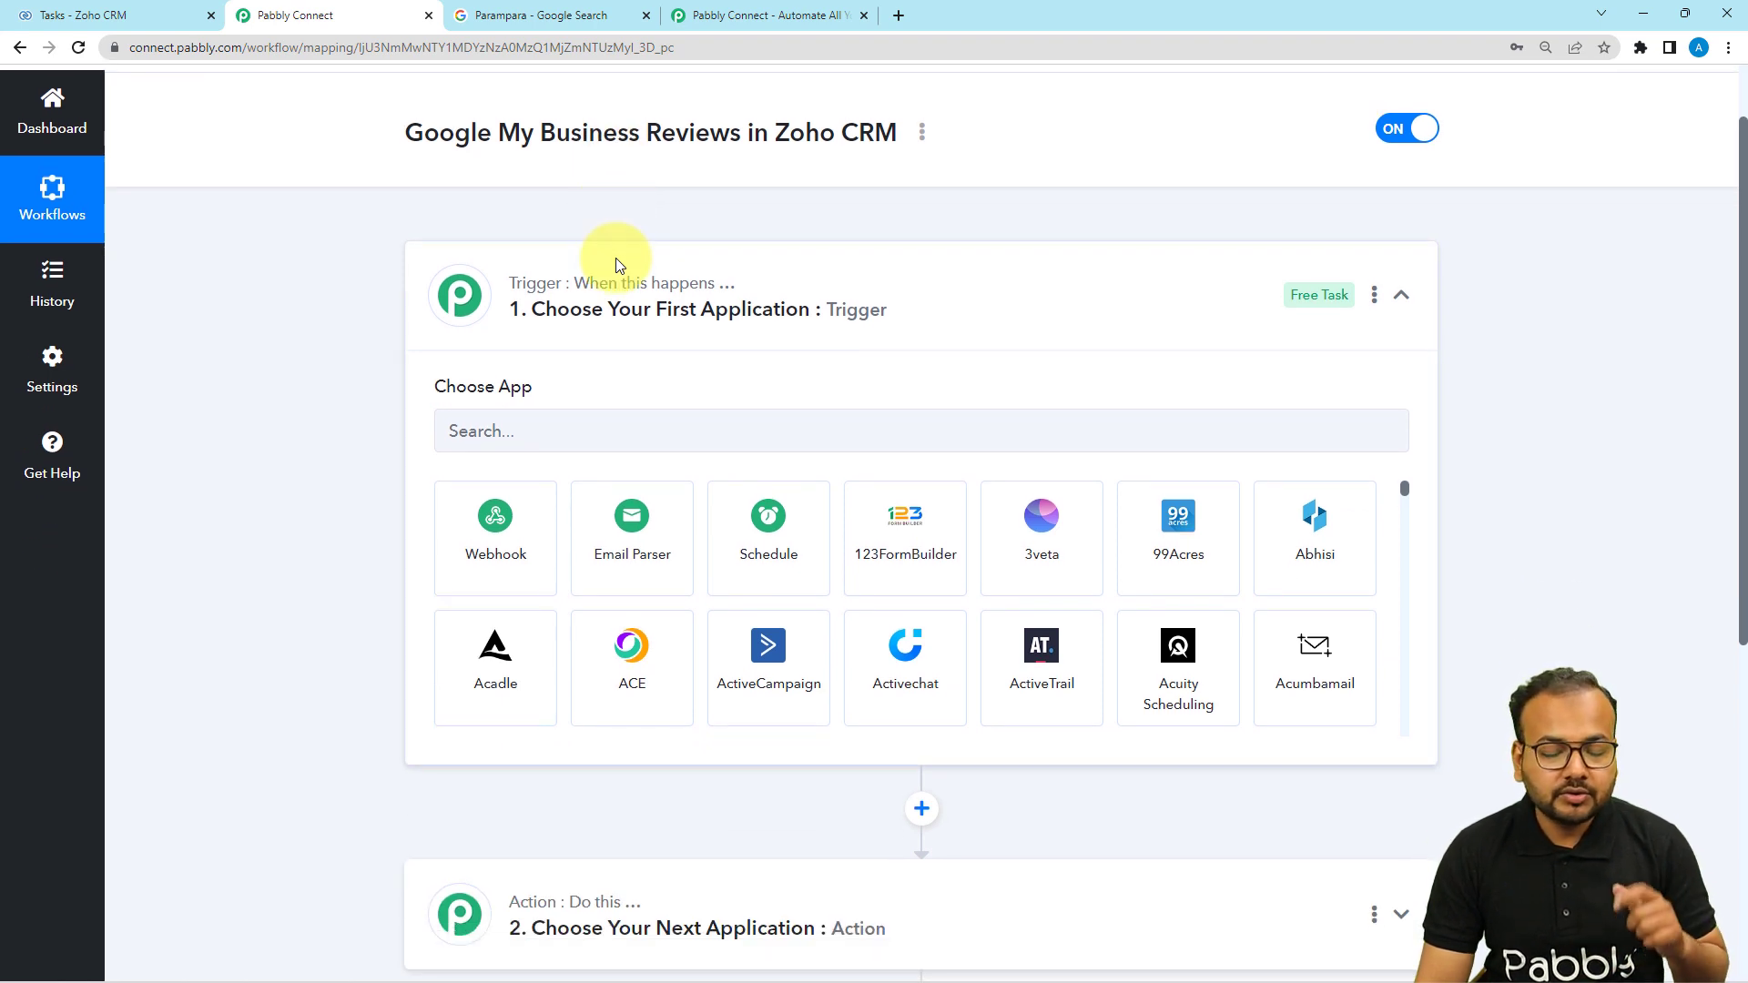
left_click(625, 420)
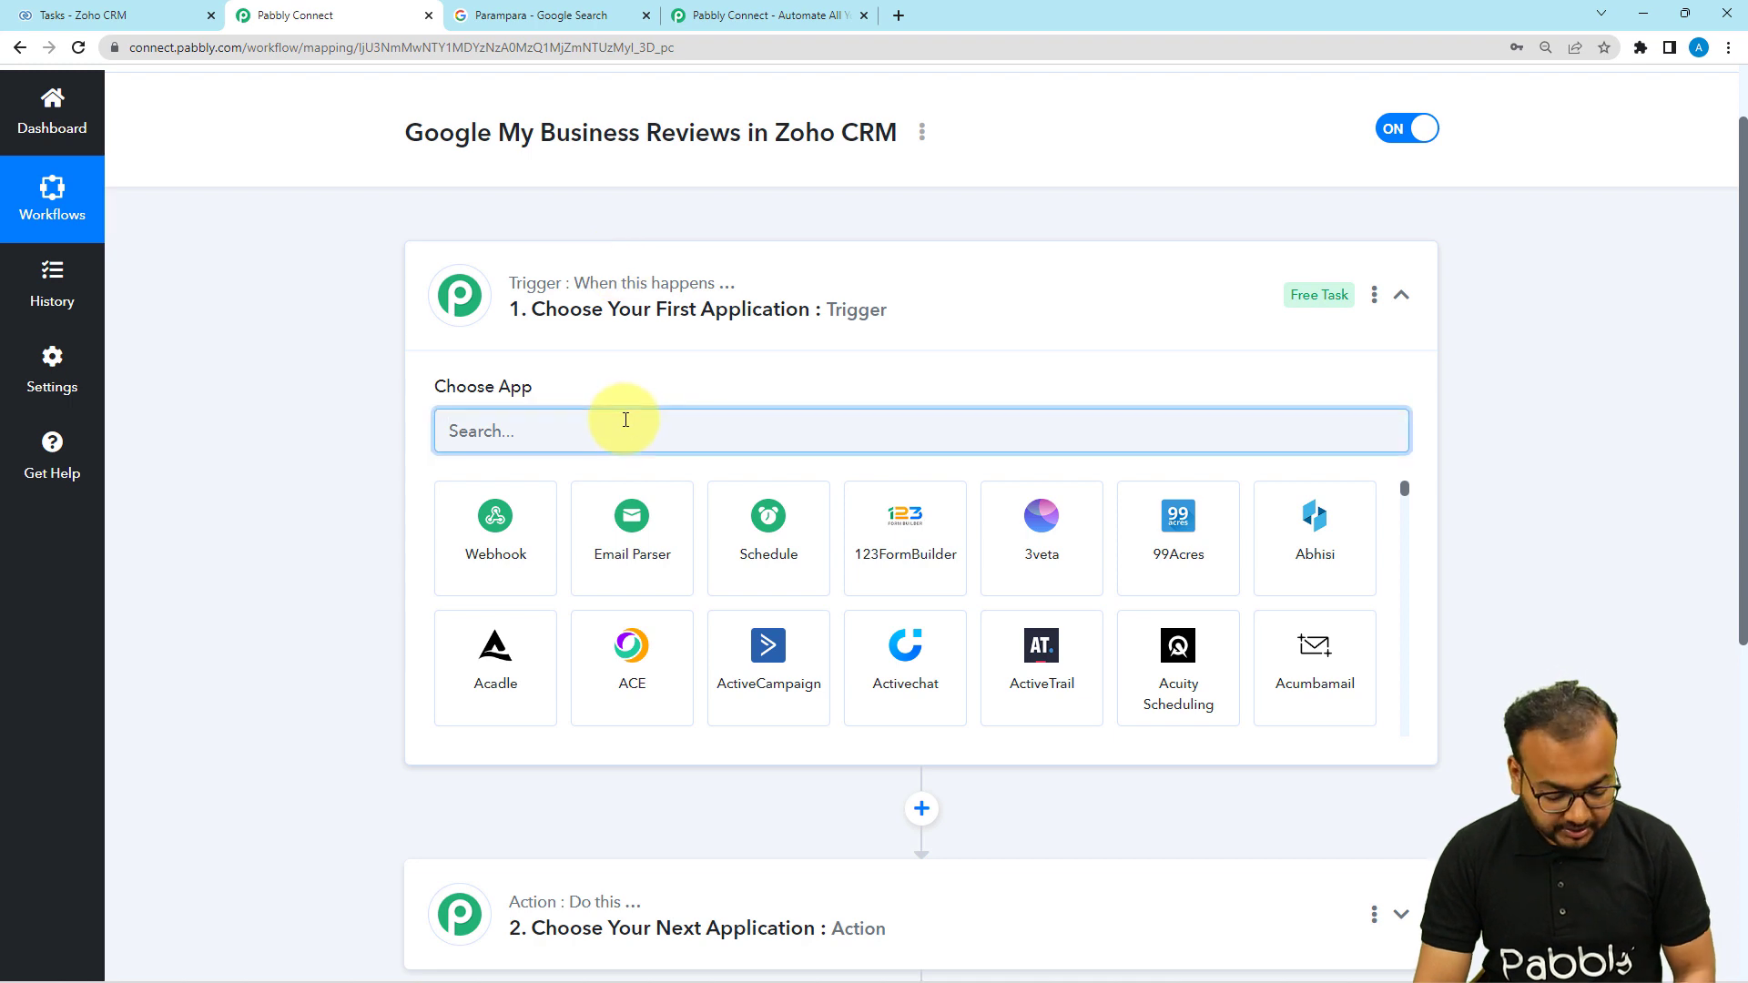
type("goo")
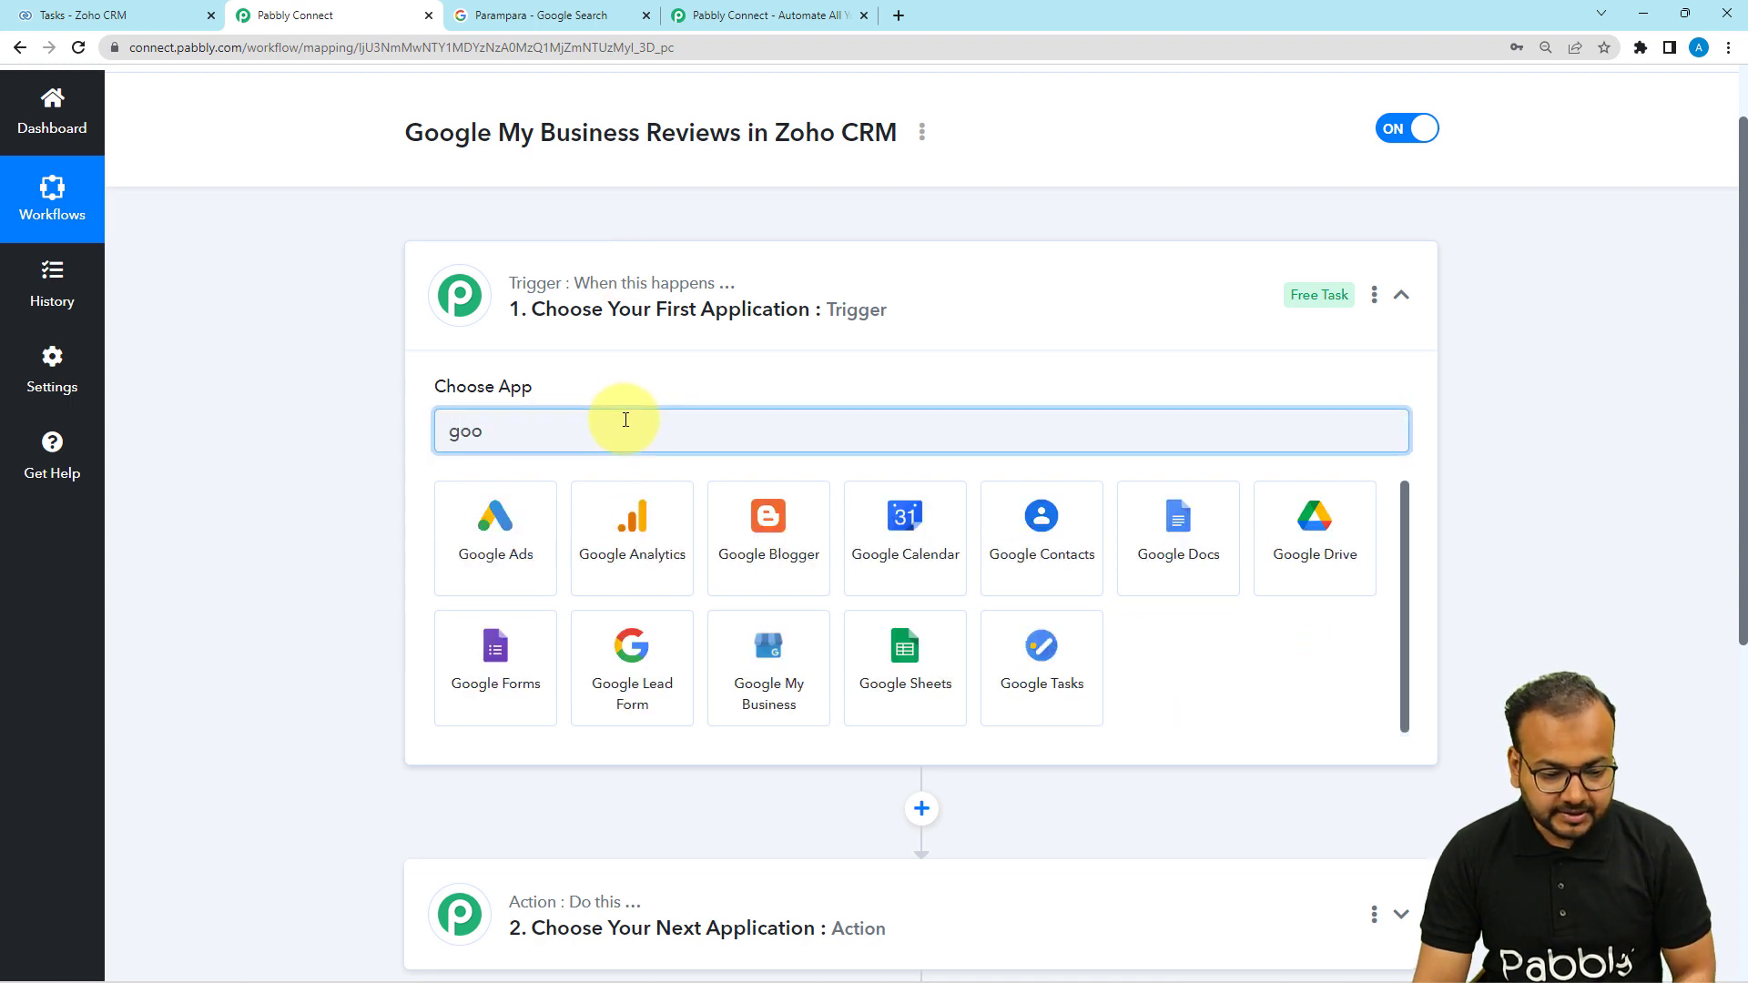
left_click(781, 673)
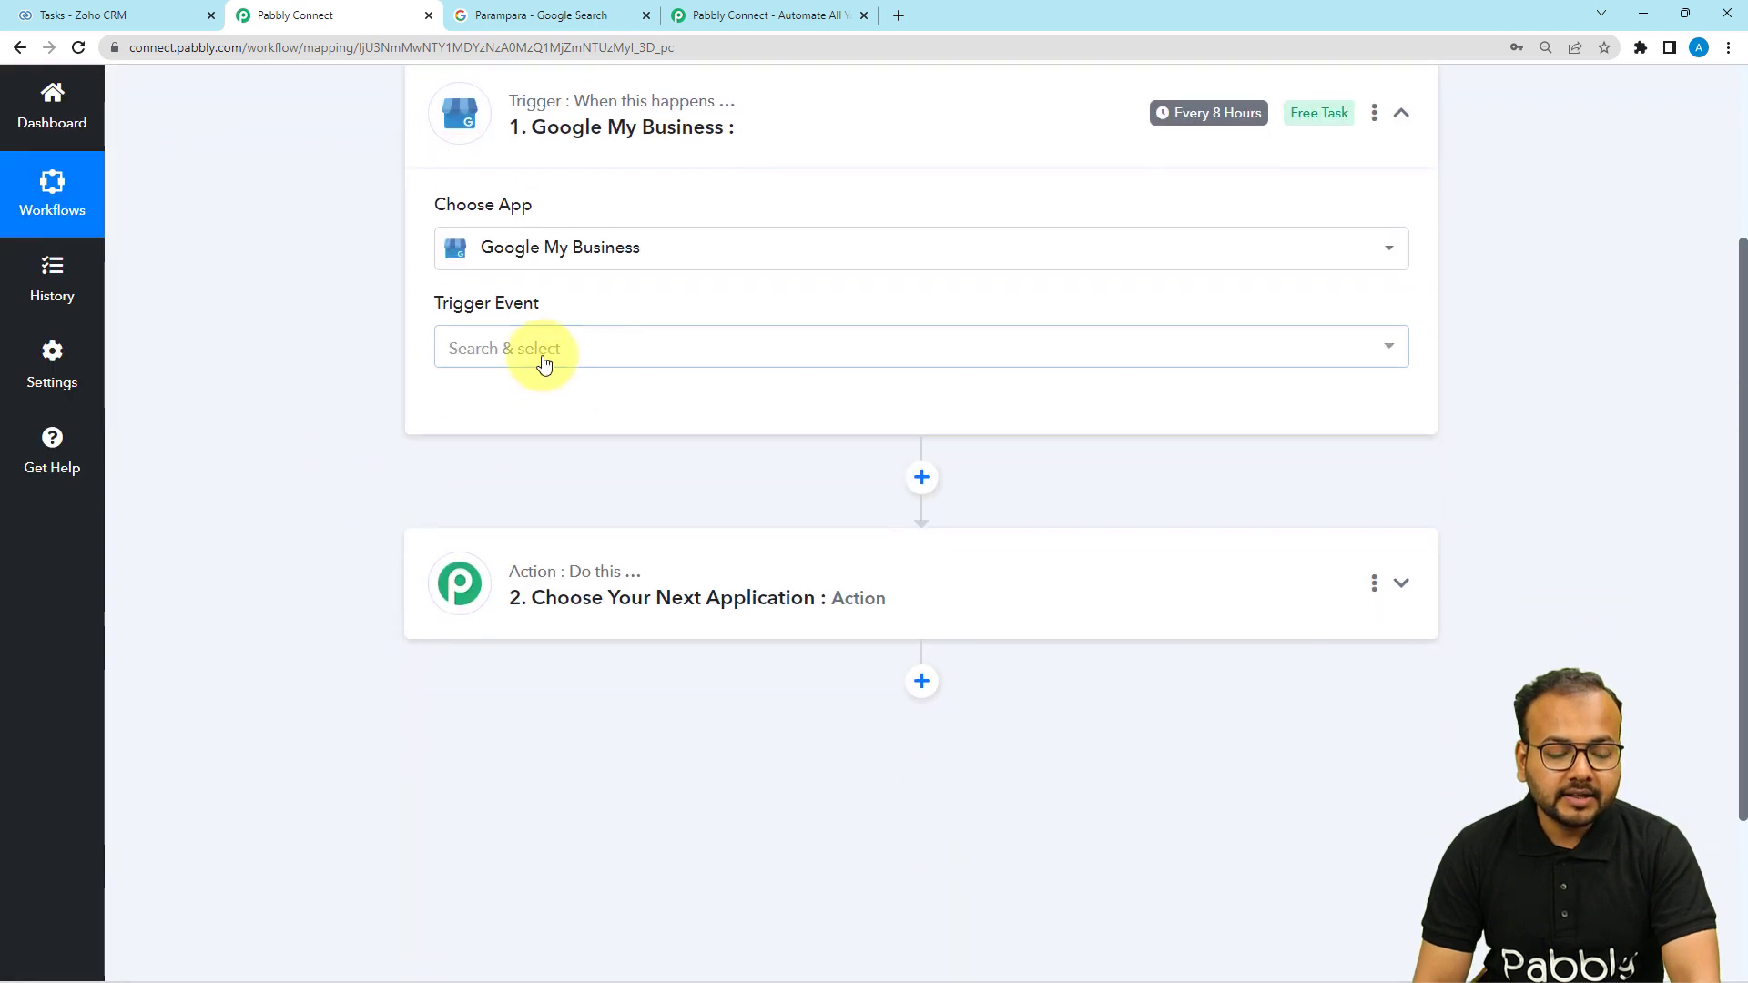
left_click(545, 364)
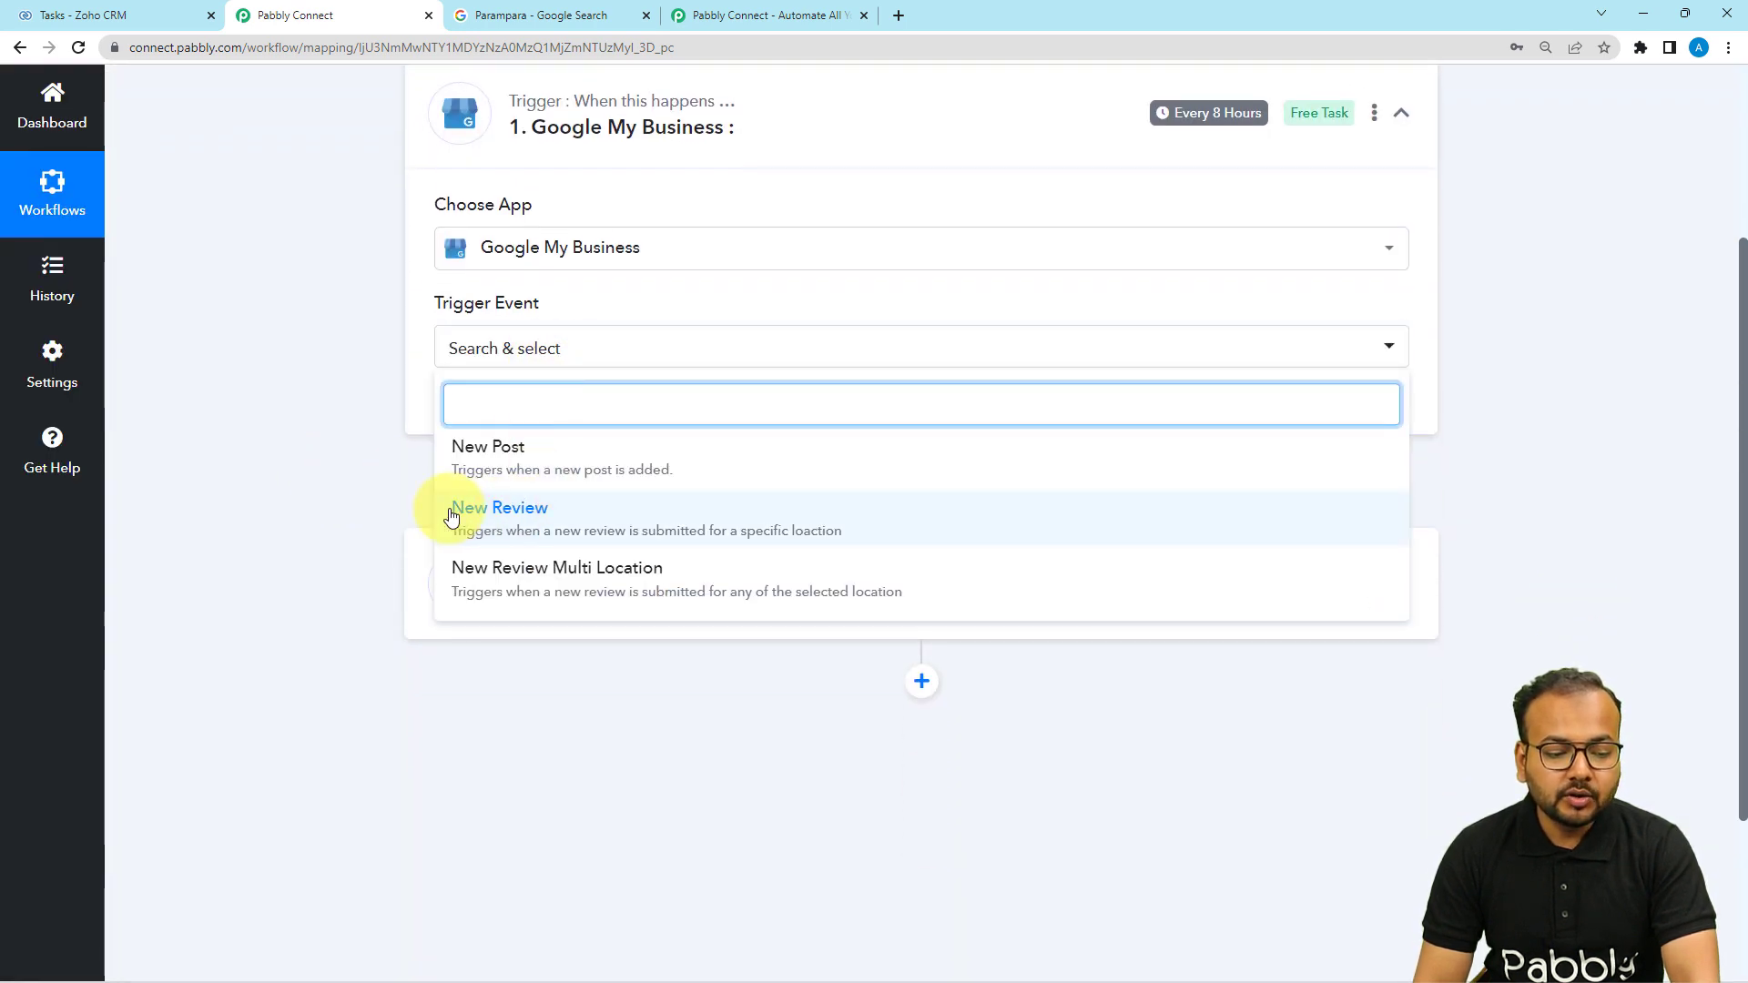
left_click(526, 516)
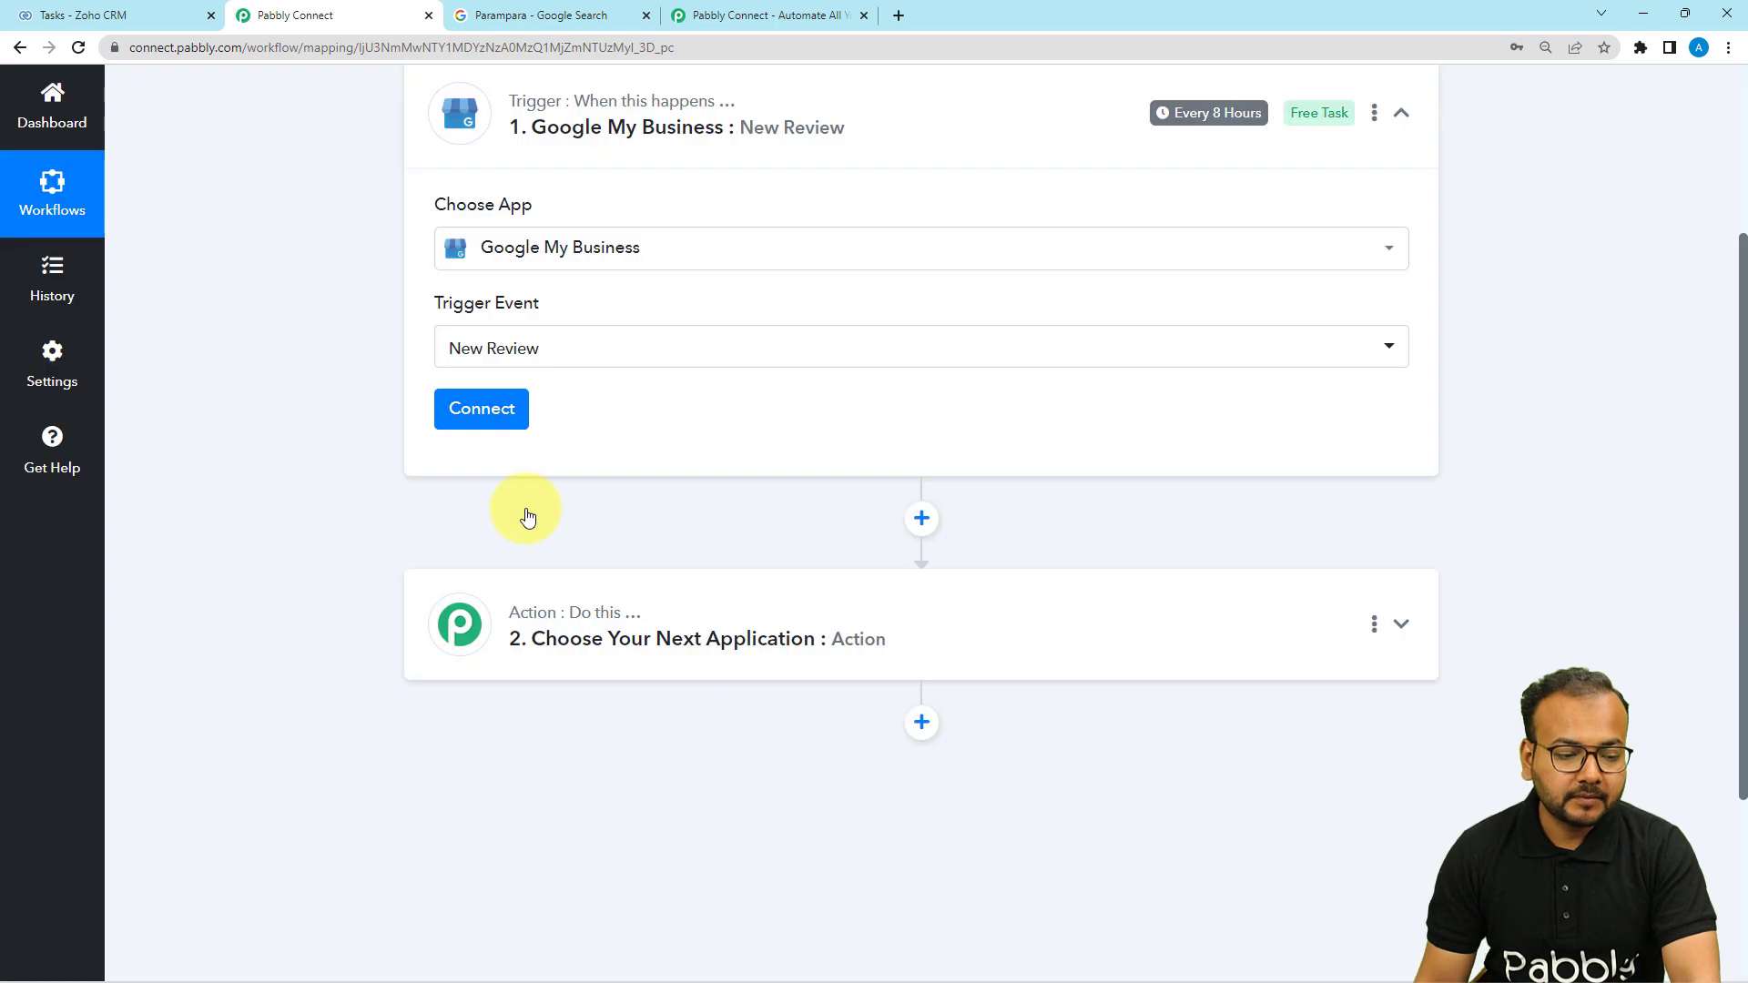
Step: Add a new Google My Business connection by signing in with the Parampara Google account and granting Pabbly Connect access
left_click(480, 408)
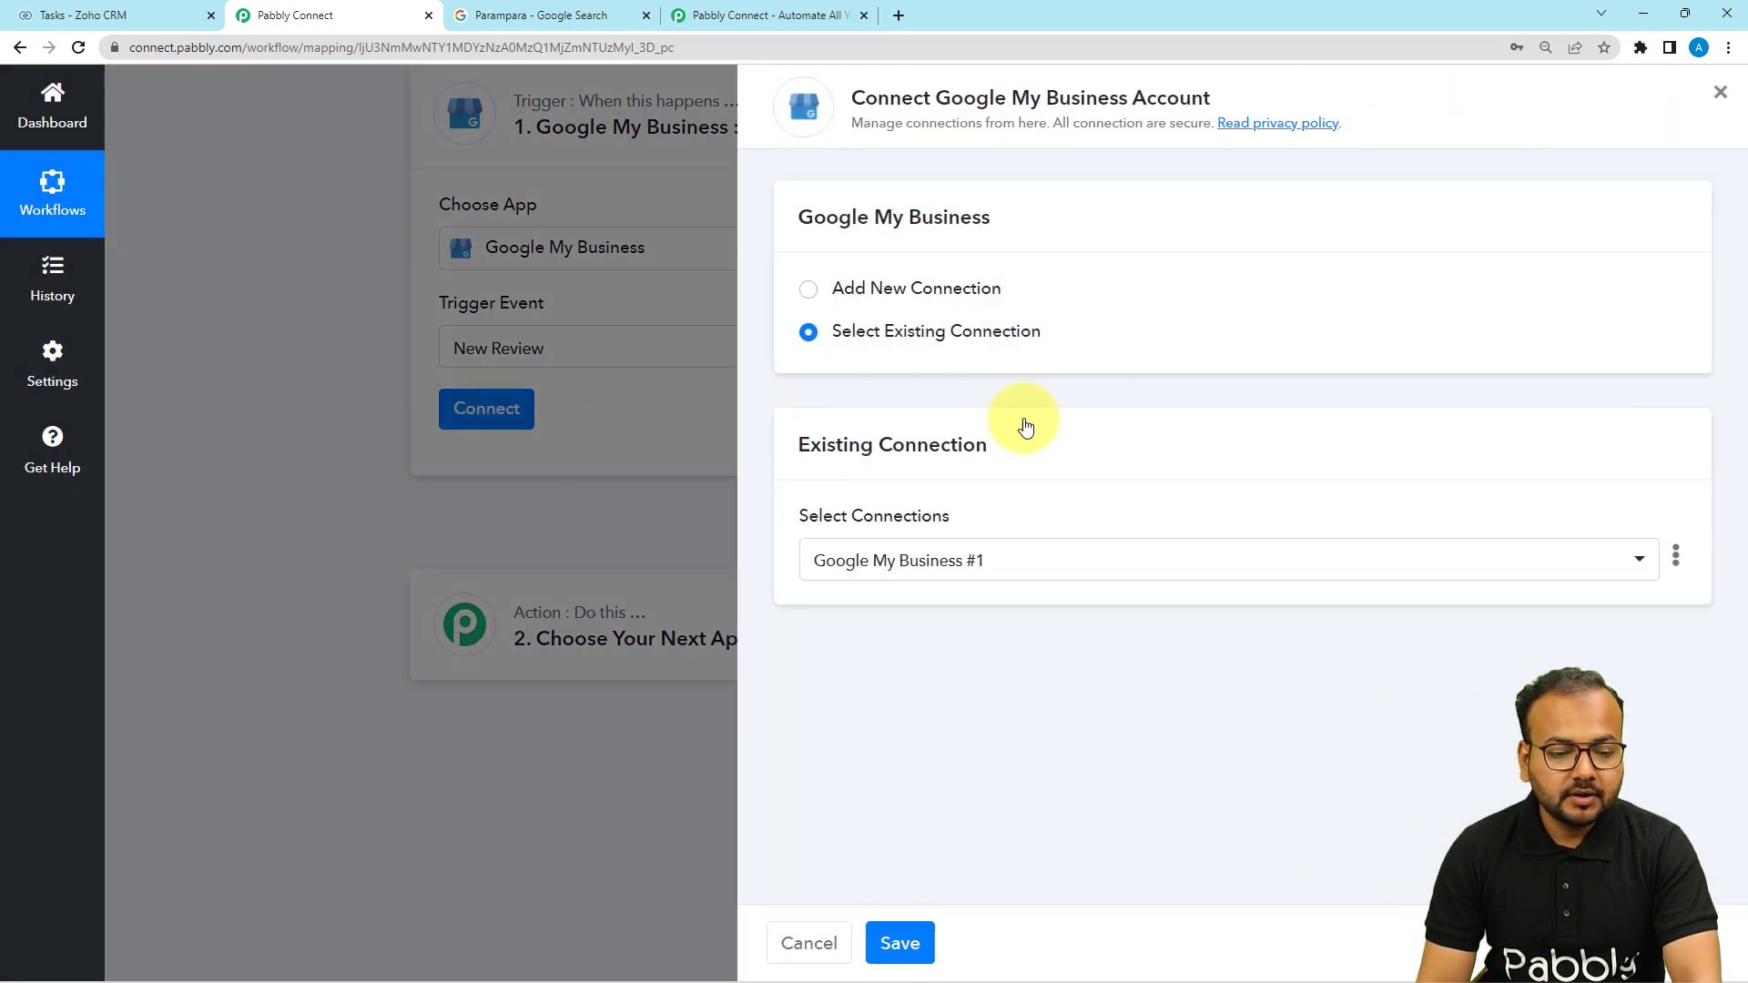
left_click(882, 291)
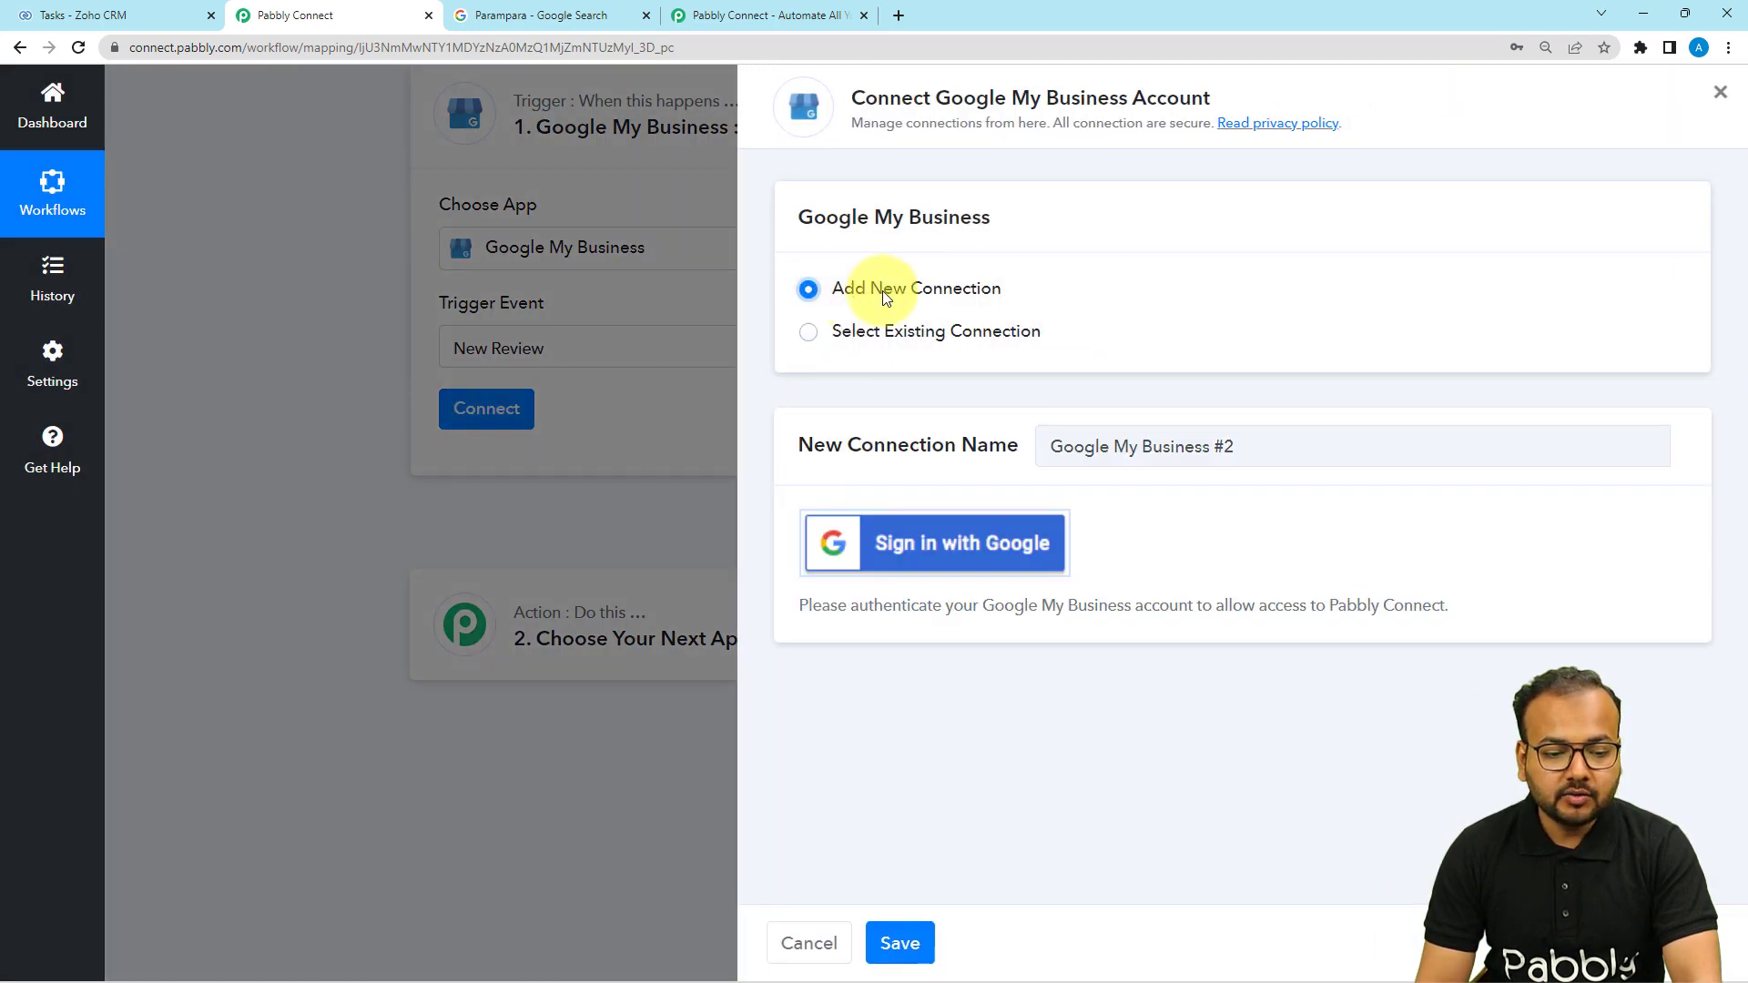
left_click(891, 544)
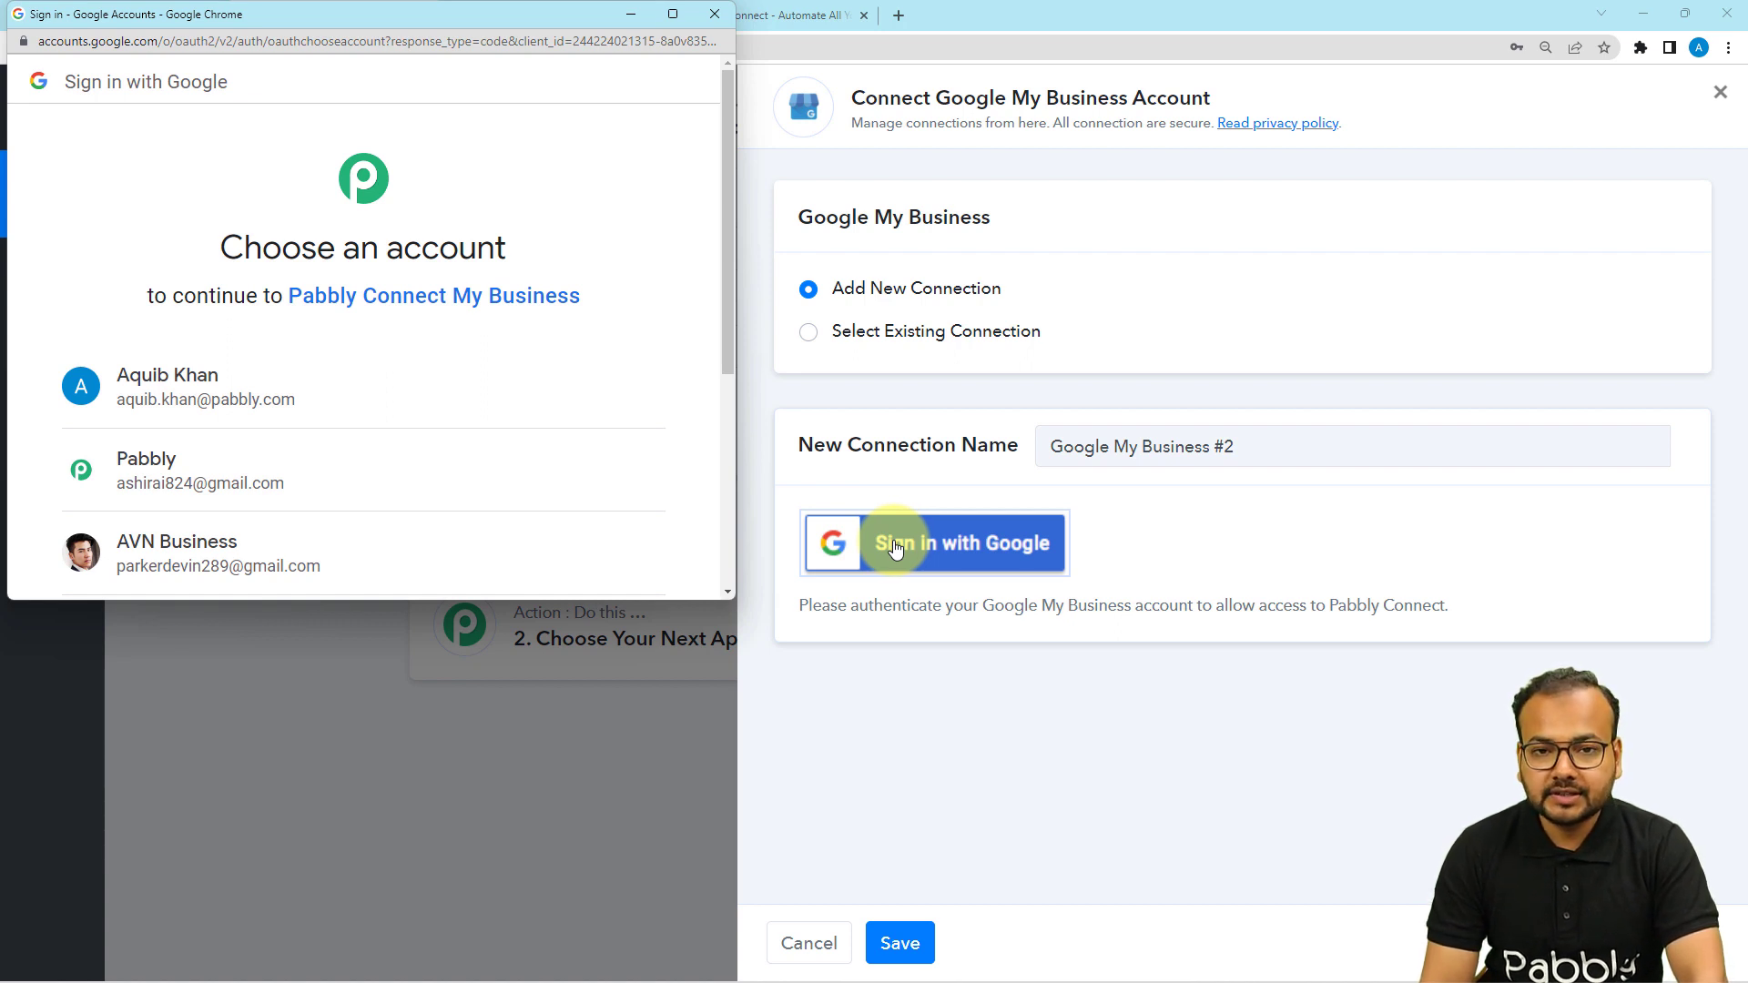
scroll(410, 284, "down", 4)
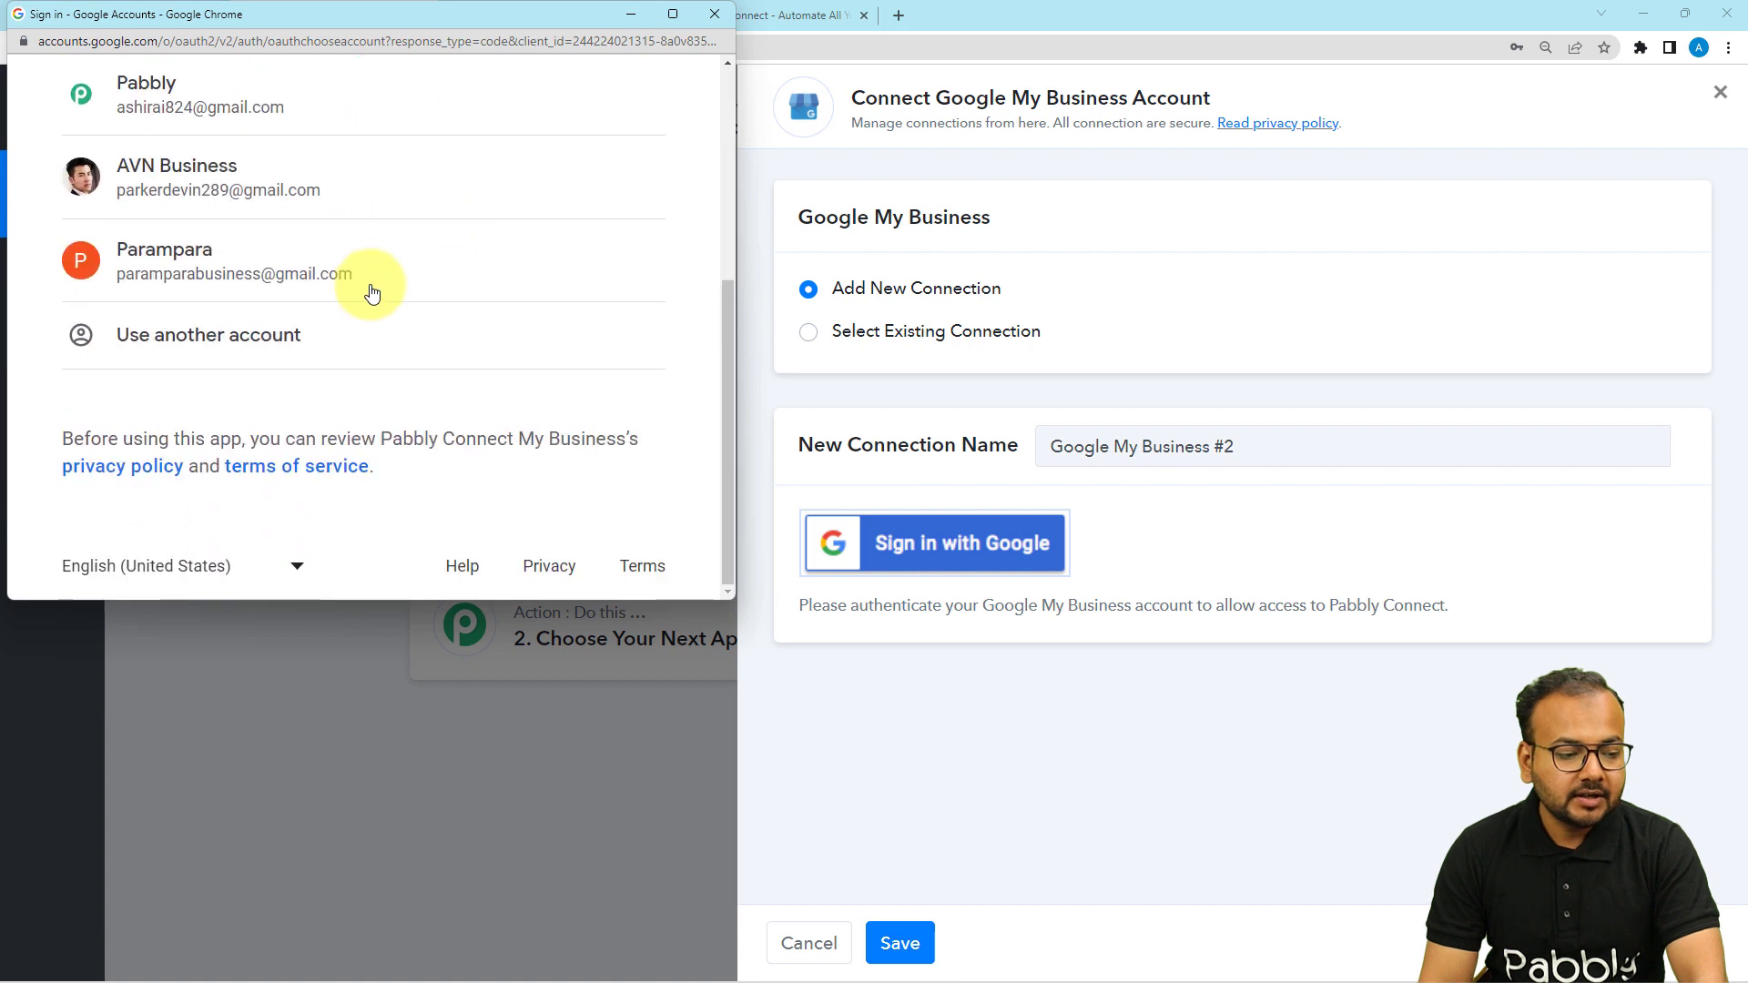
left_click(177, 261)
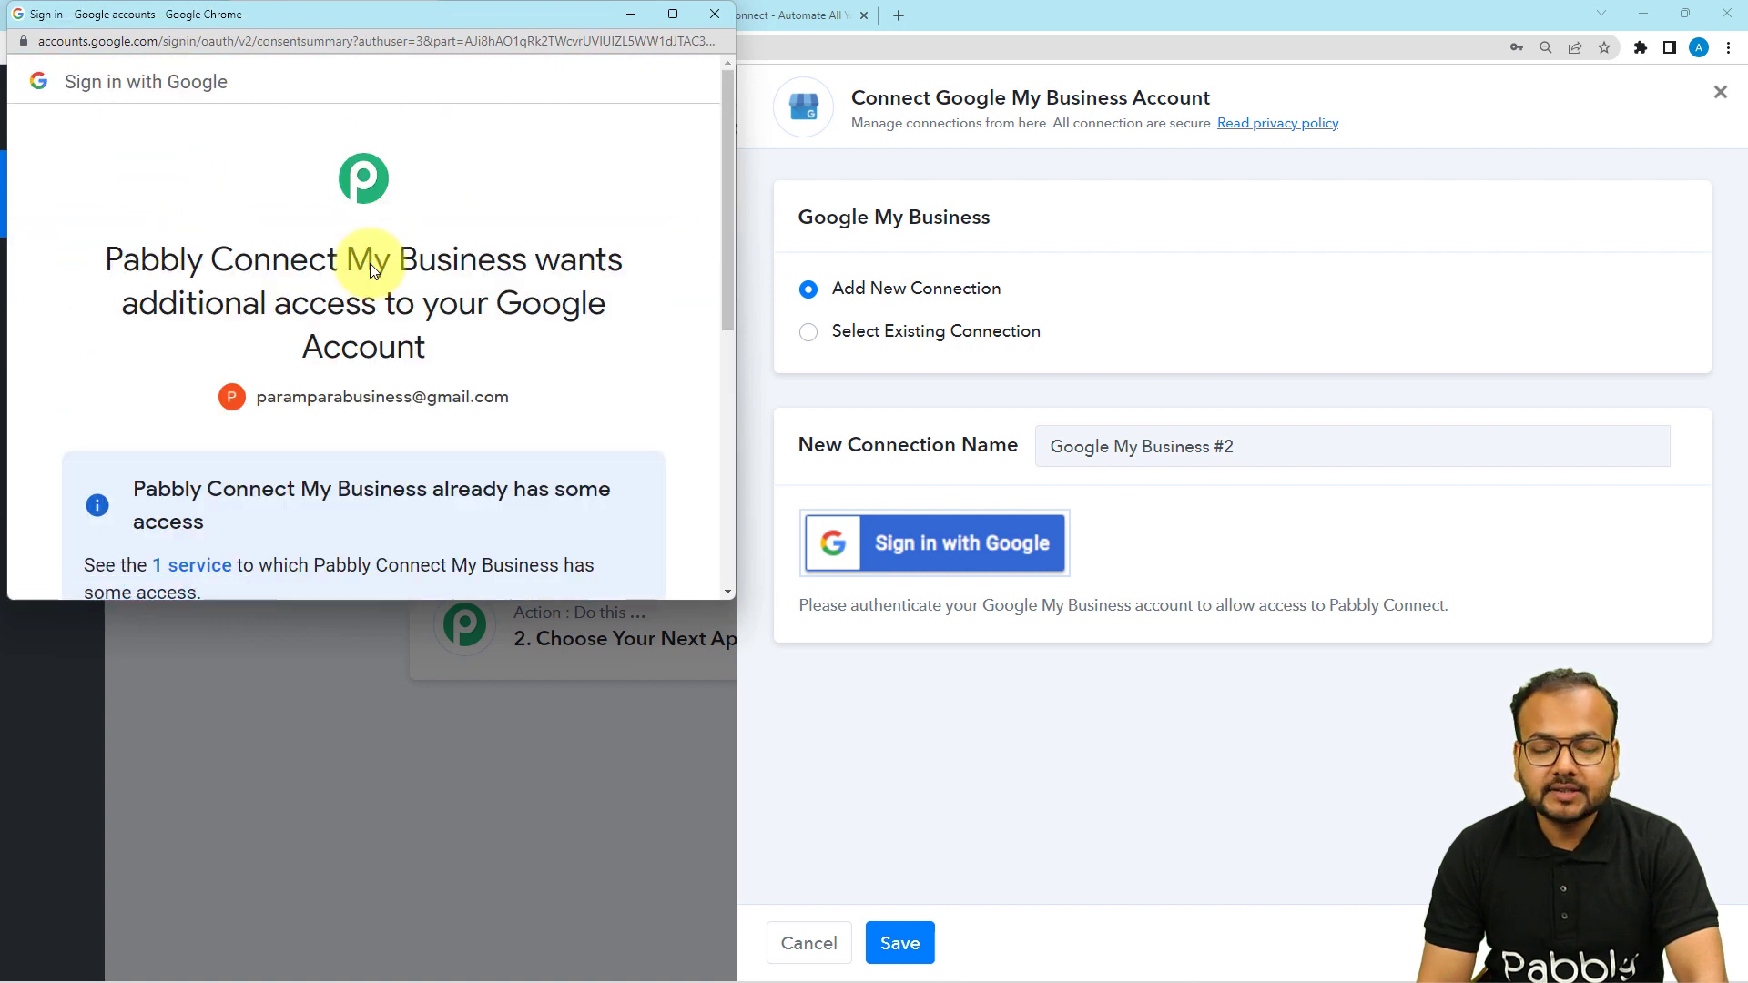
scroll(369, 264, "down", 5)
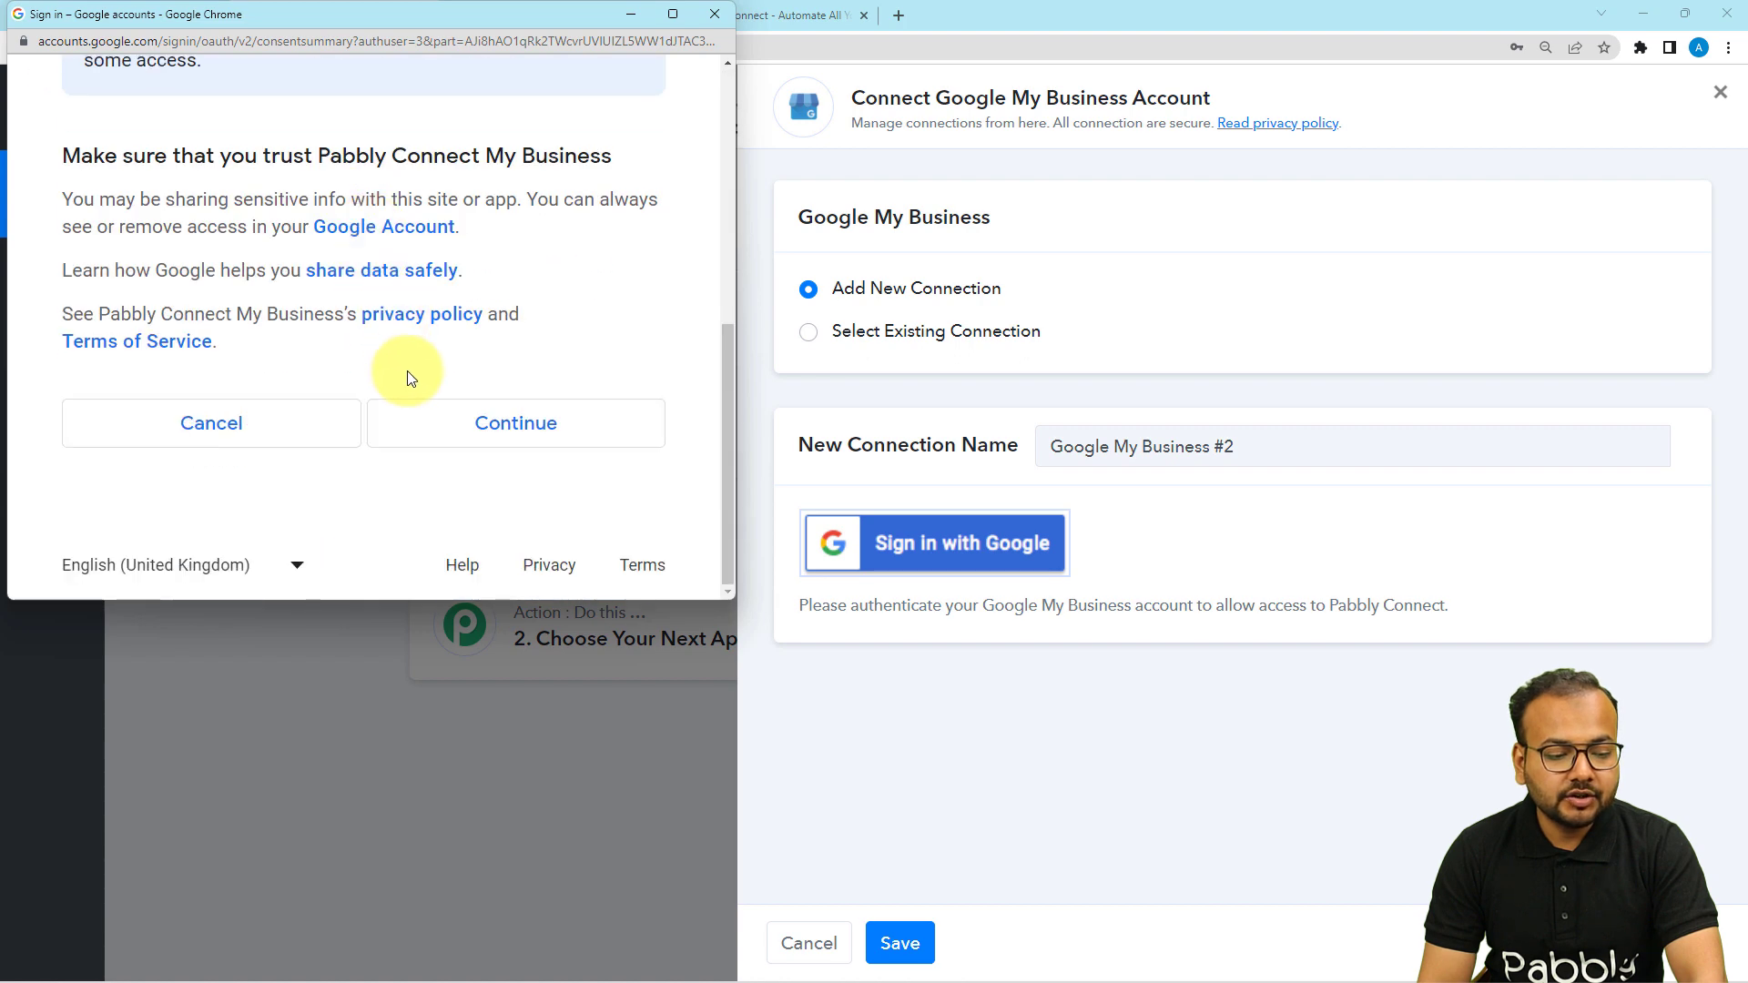
left_click(429, 425)
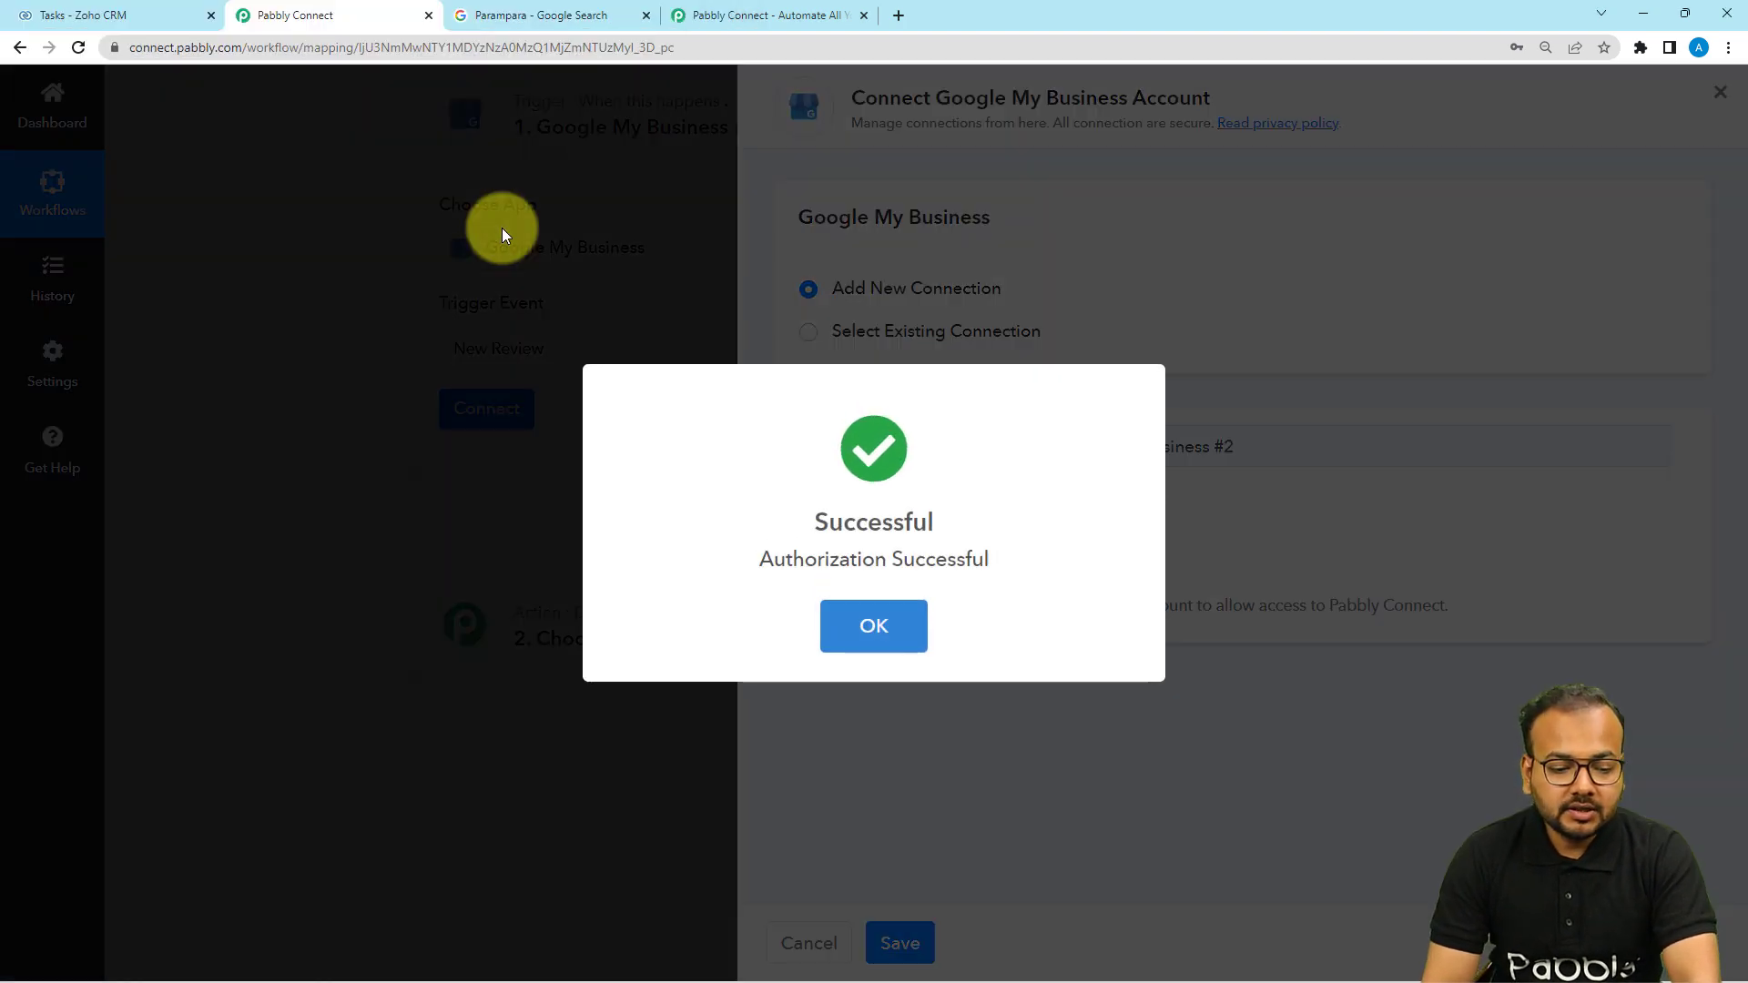
Step: Check the trigger's account and location choices against the Parampara business reviews on Google
scroll(500, 232, "down", 1)
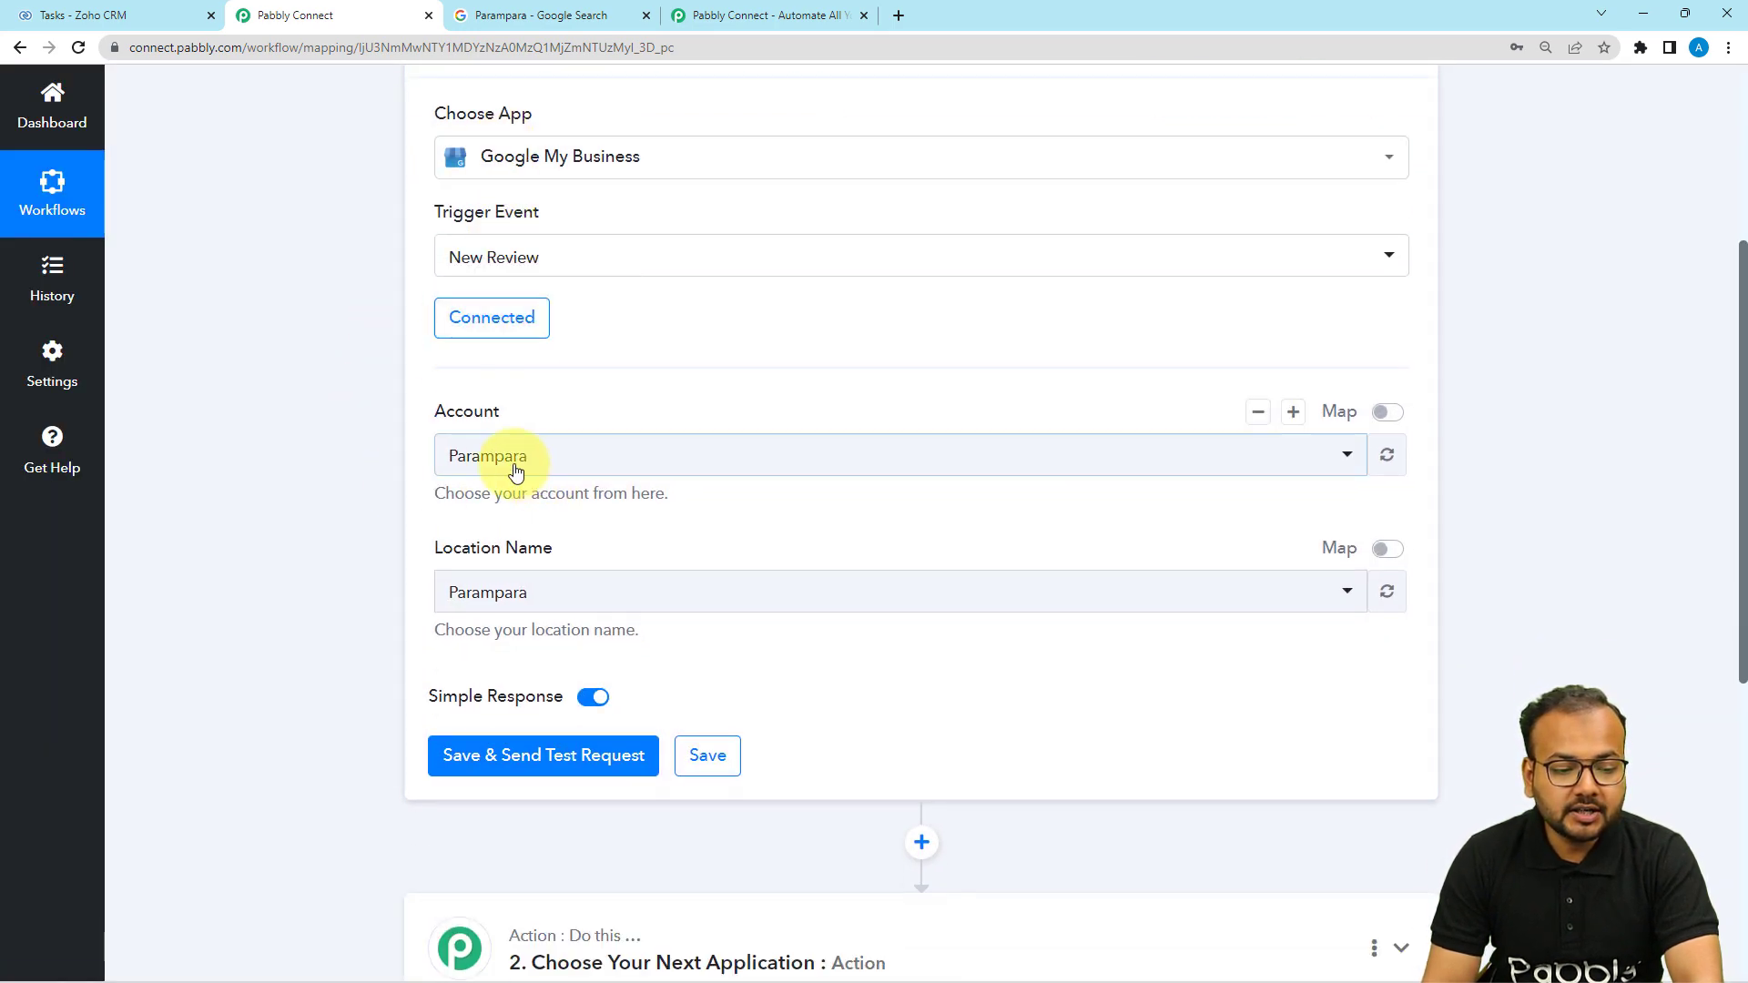
left_click(545, 473)
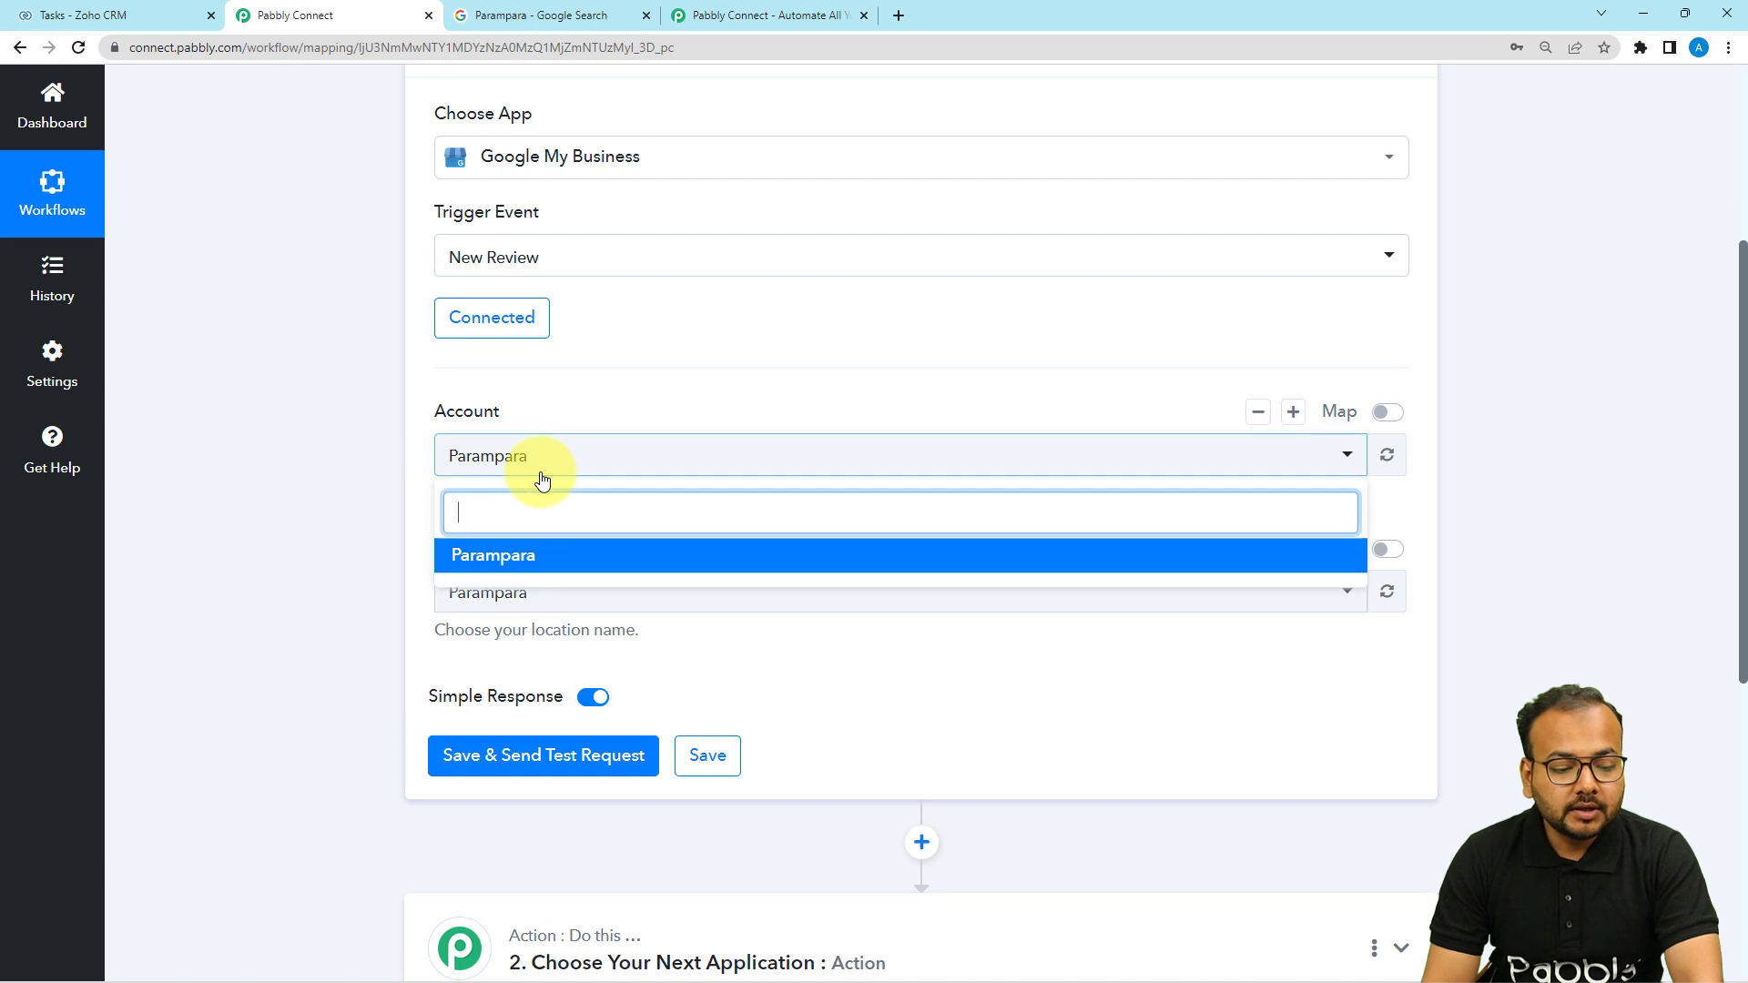
left_click(398, 446)
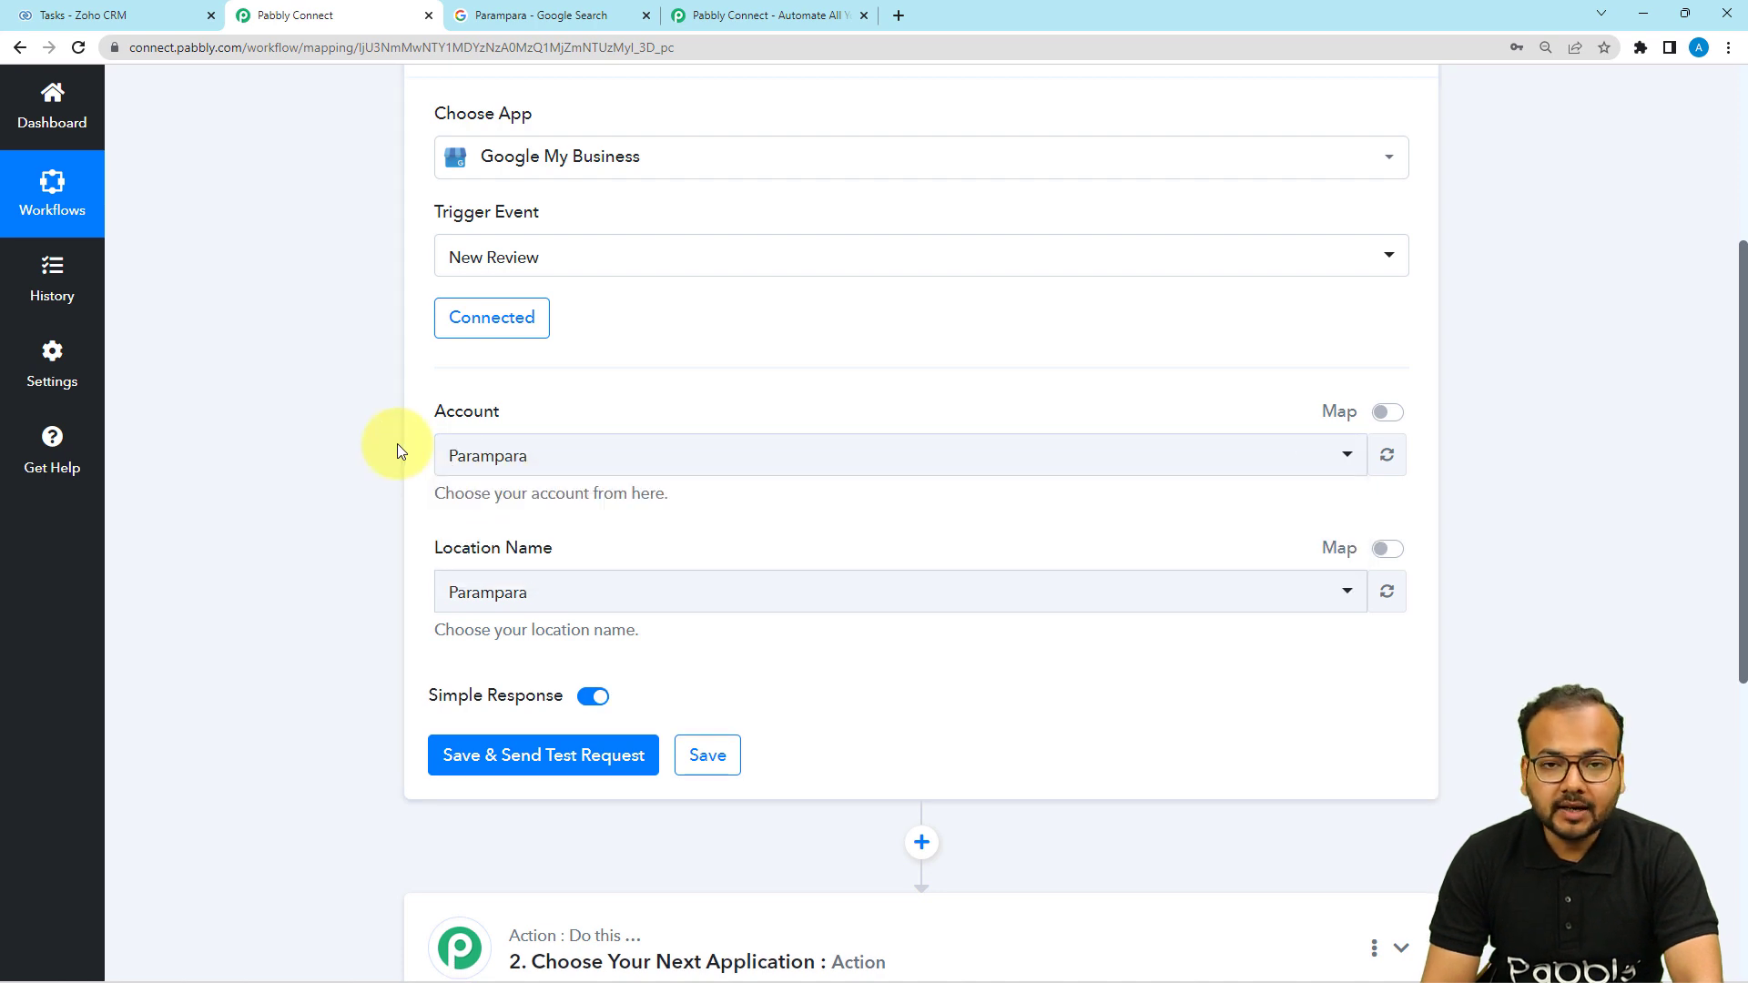
scroll(397, 446, "down", 2)
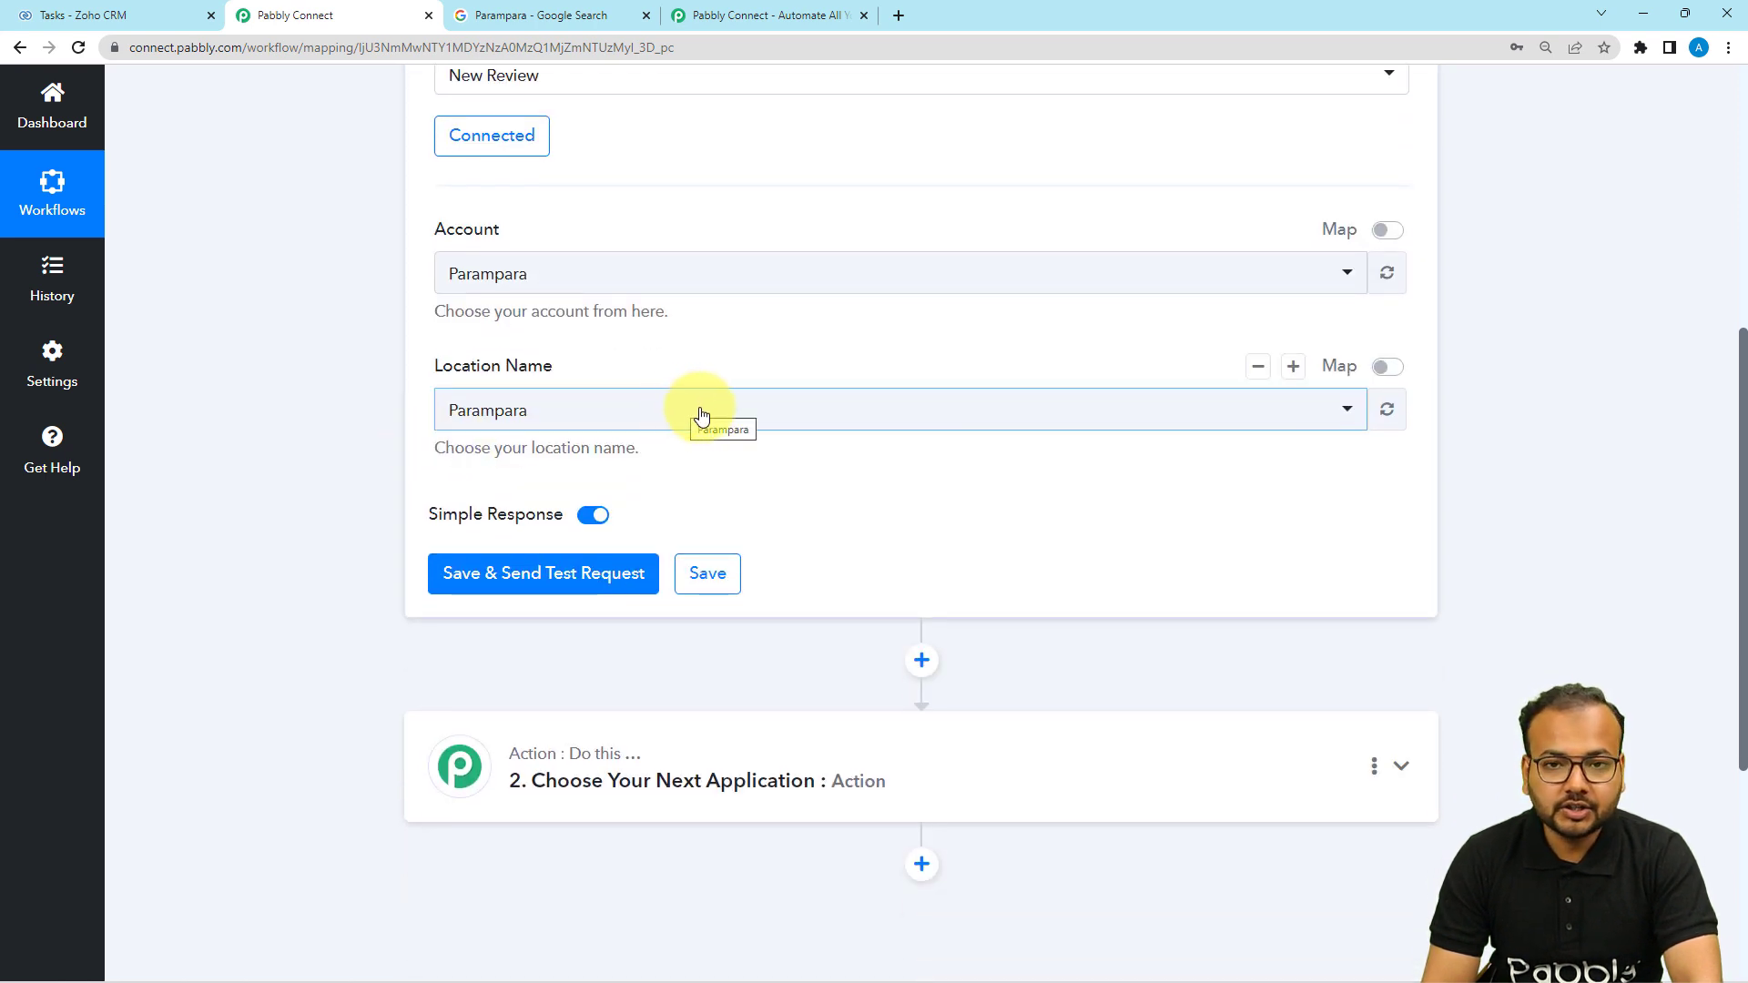
left_click(531, 13)
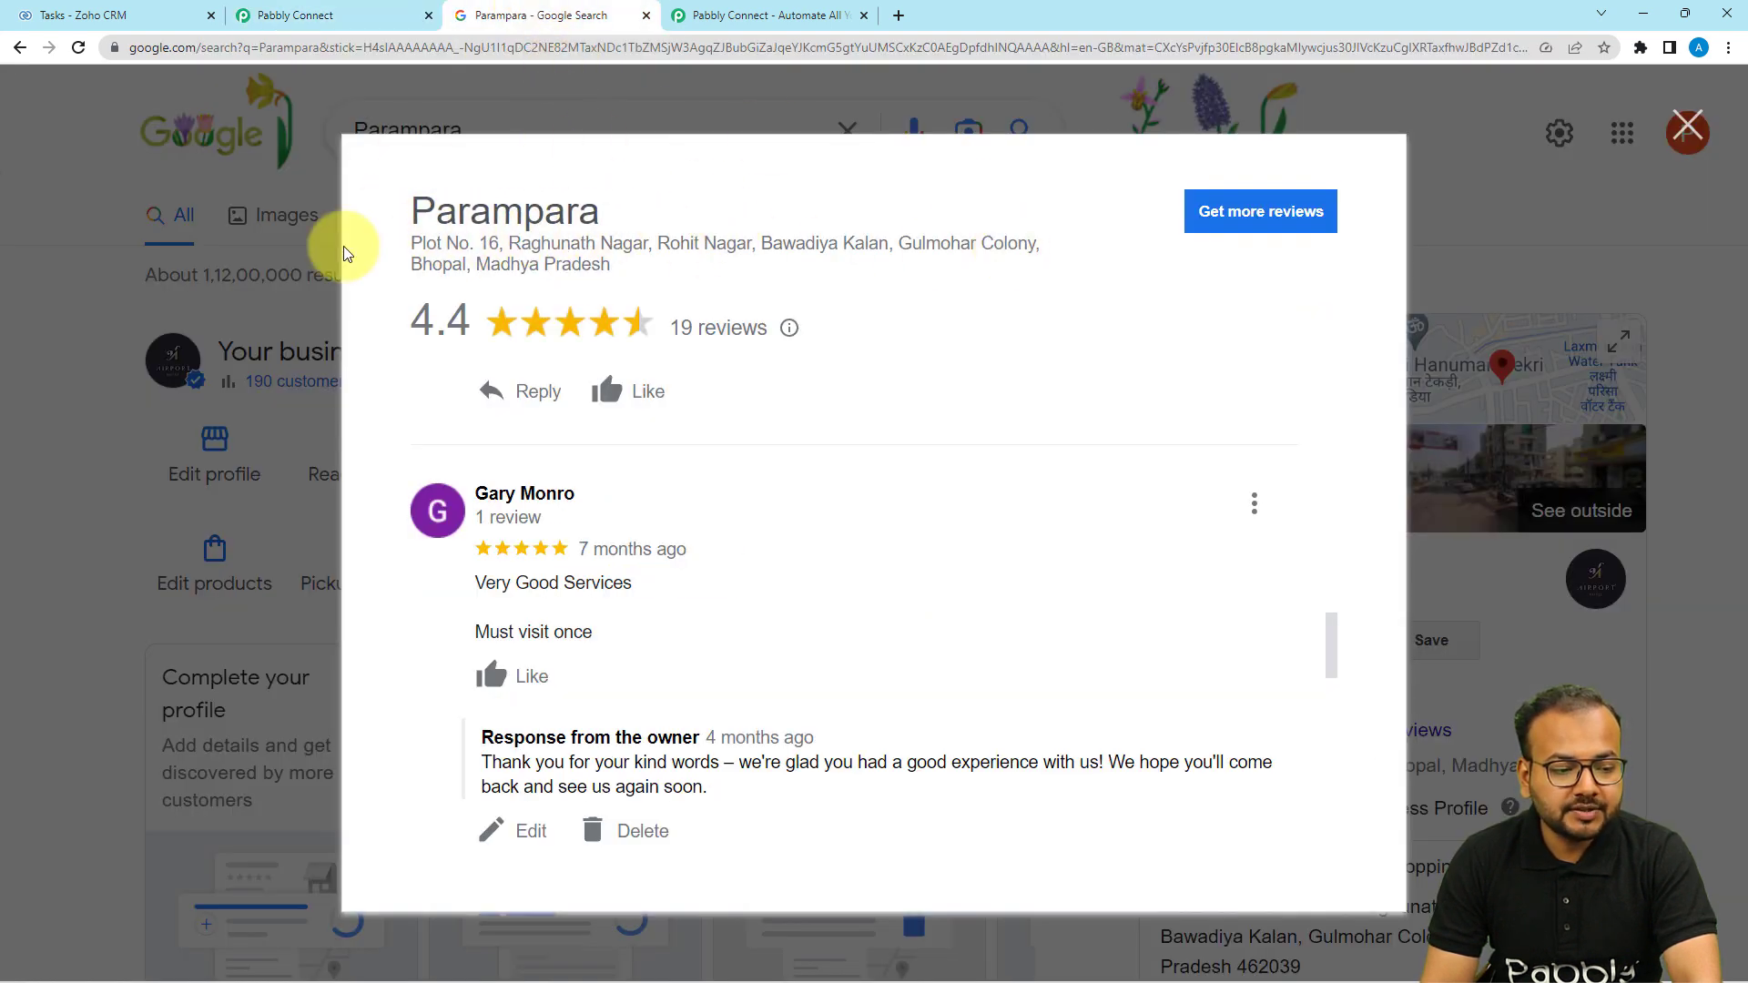
left_click(296, 19)
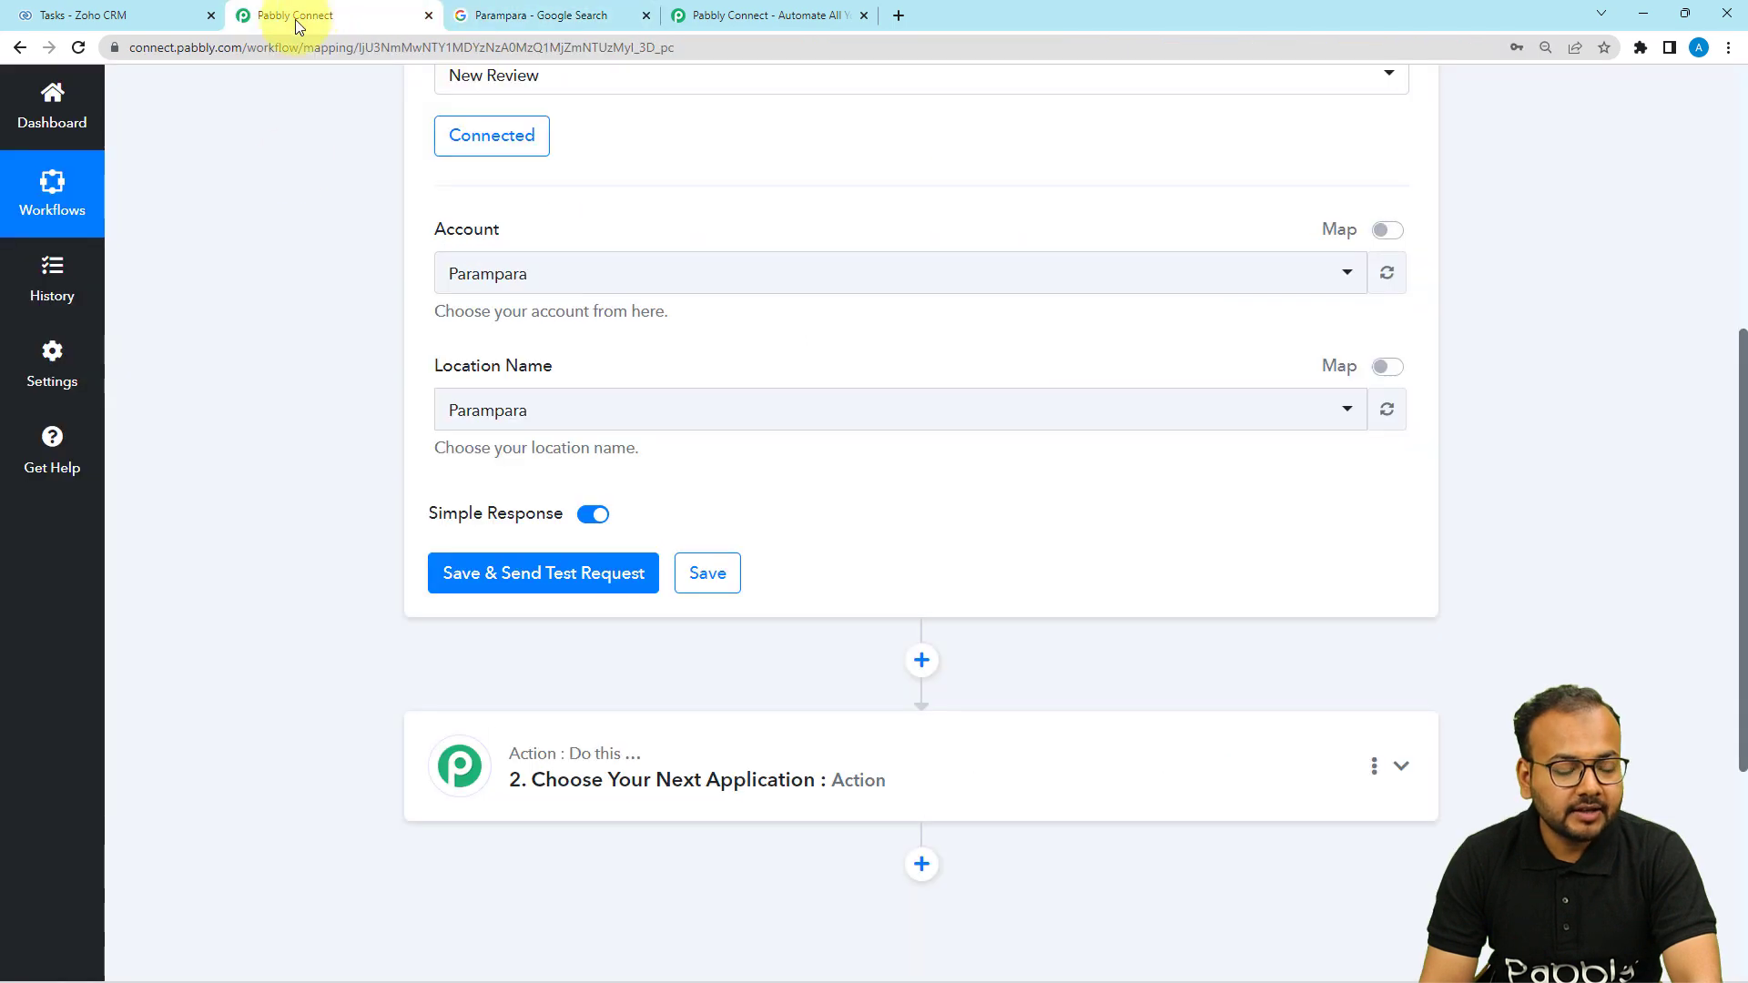
left_click(522, 436)
left_click(369, 419)
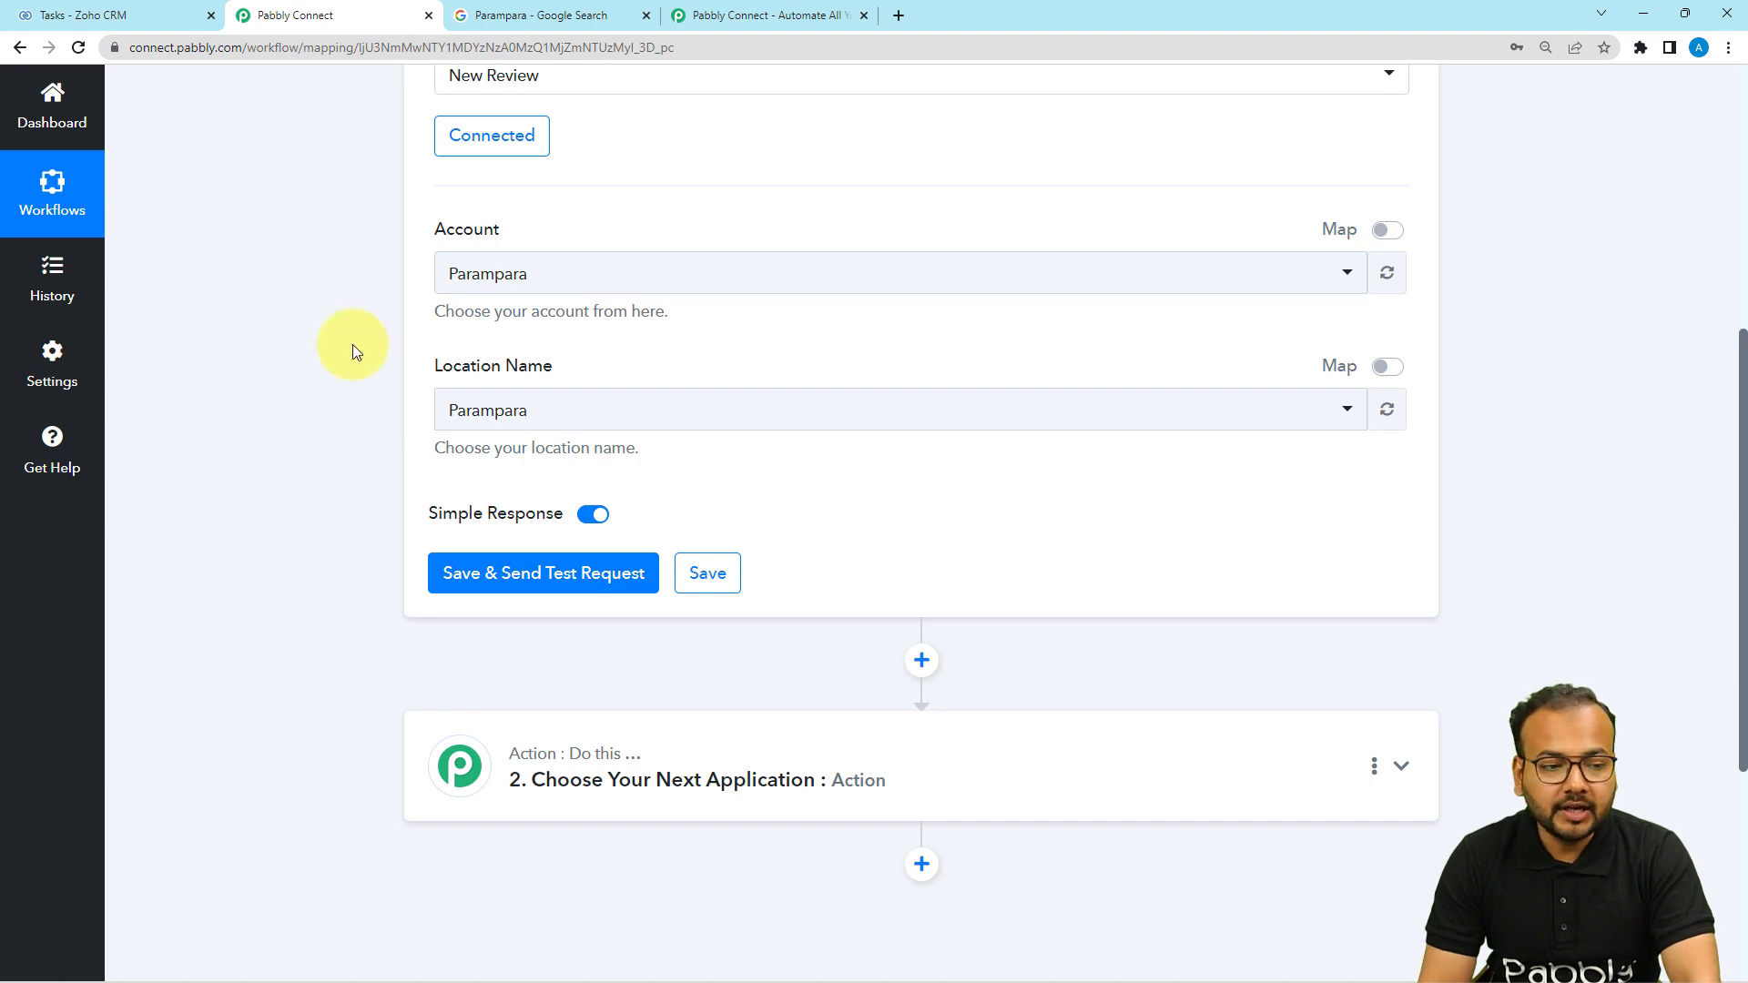
Step: Save the Google My Business trigger with a test request and look through the review data received
scroll(464, 389, "down", 3)
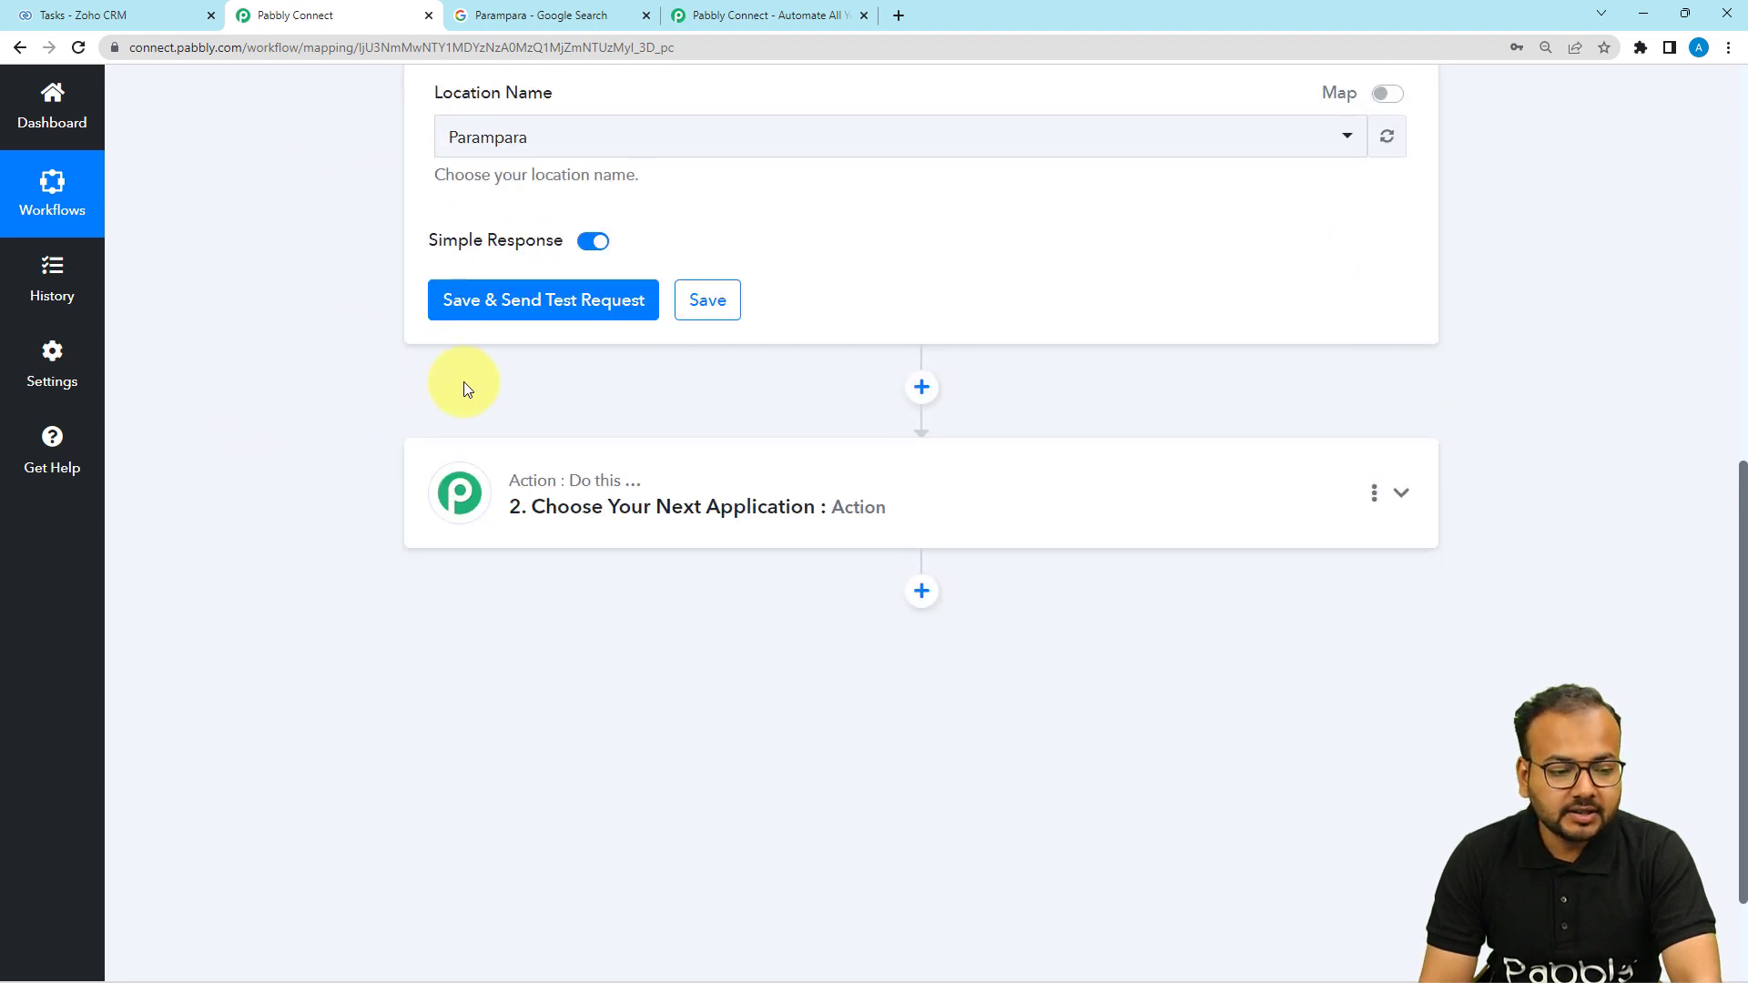
left_click(453, 308)
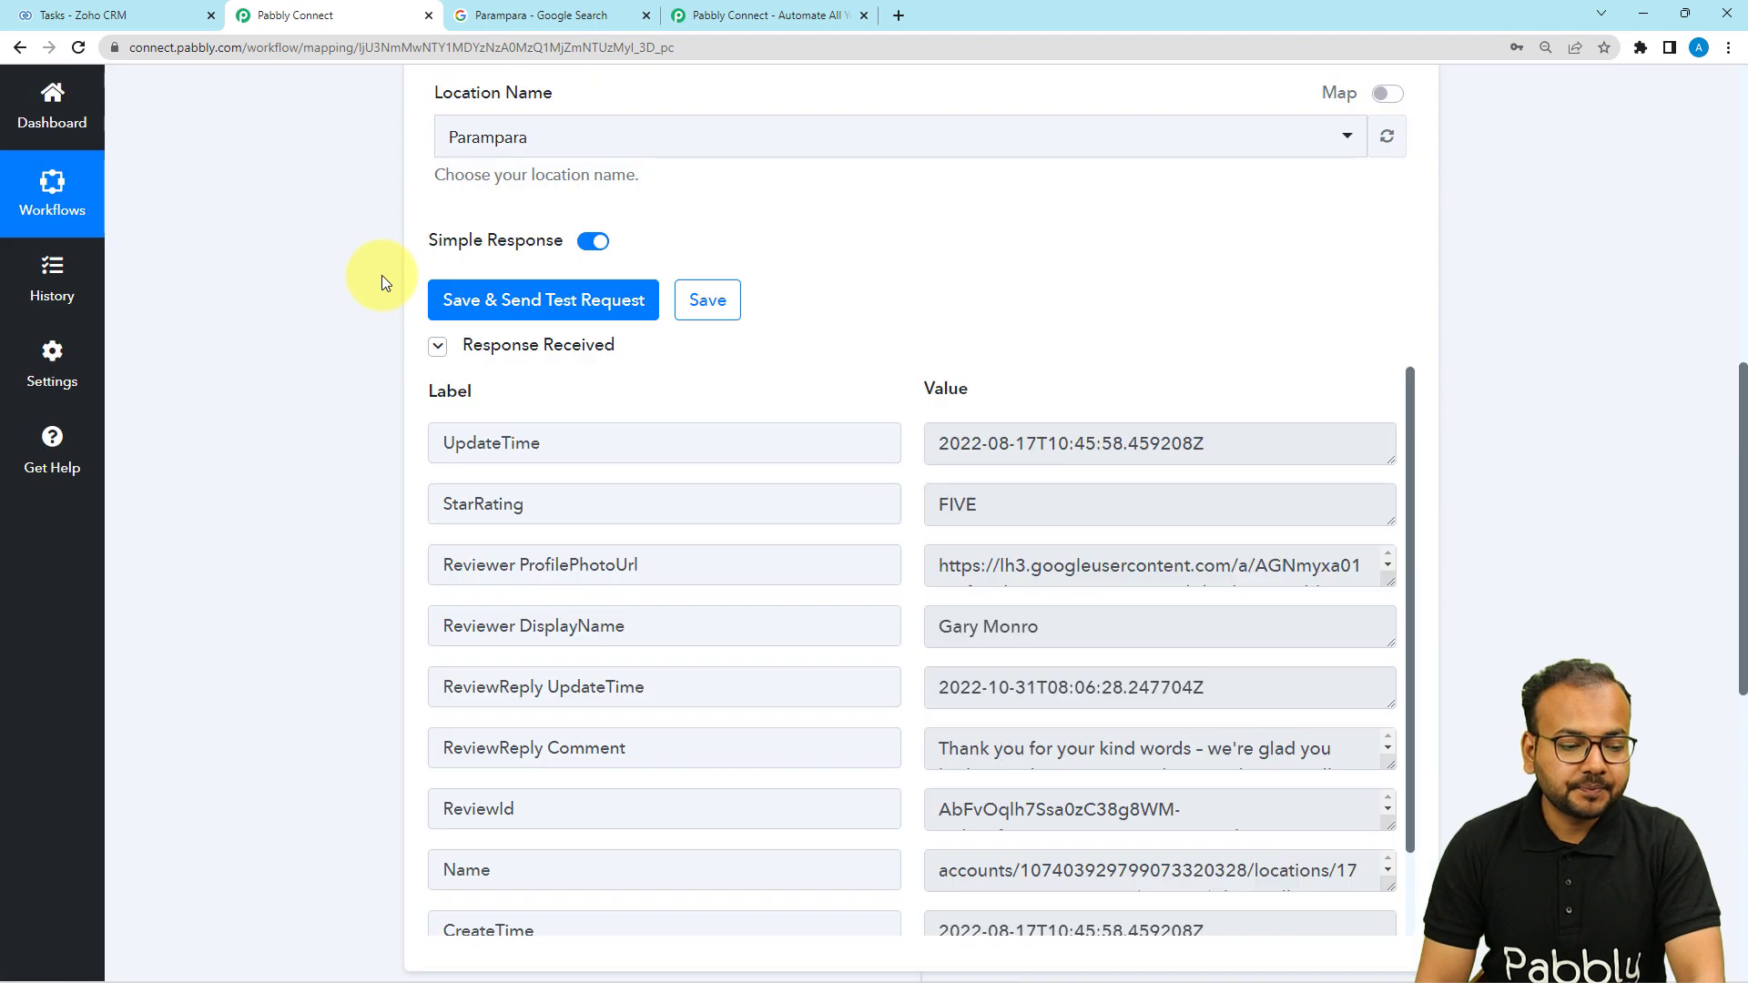
scroll(381, 275, "down", 1)
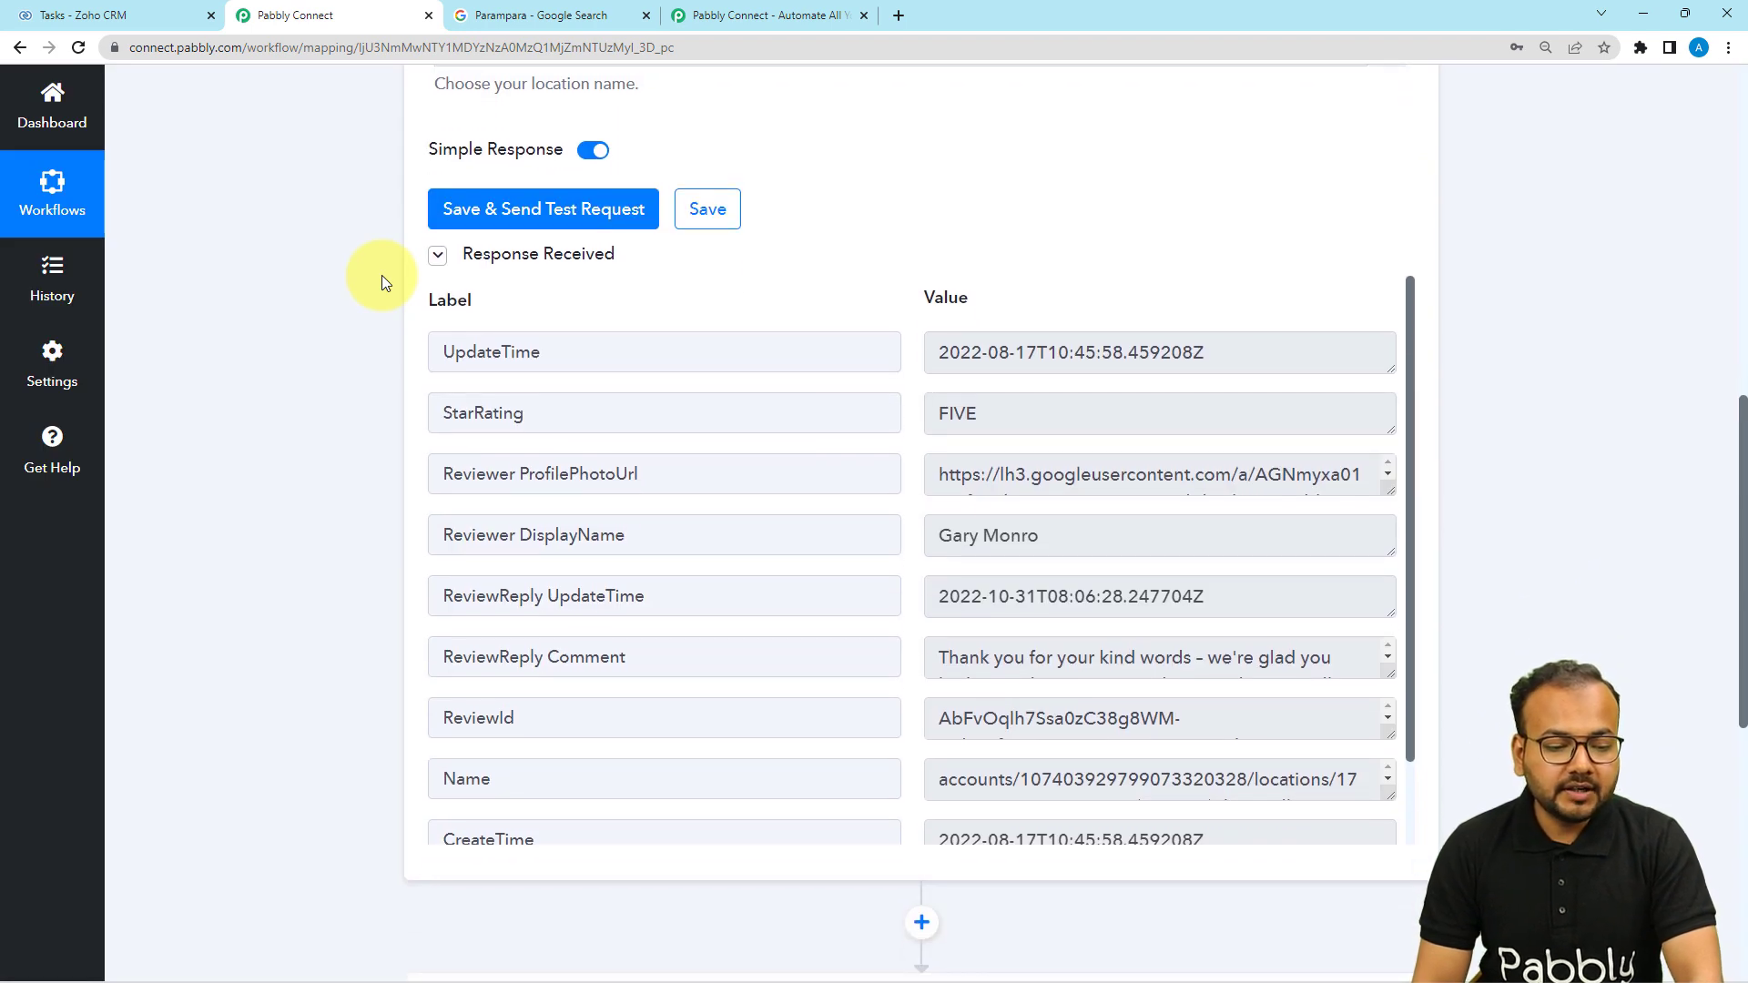
scroll(381, 275, "down", 1)
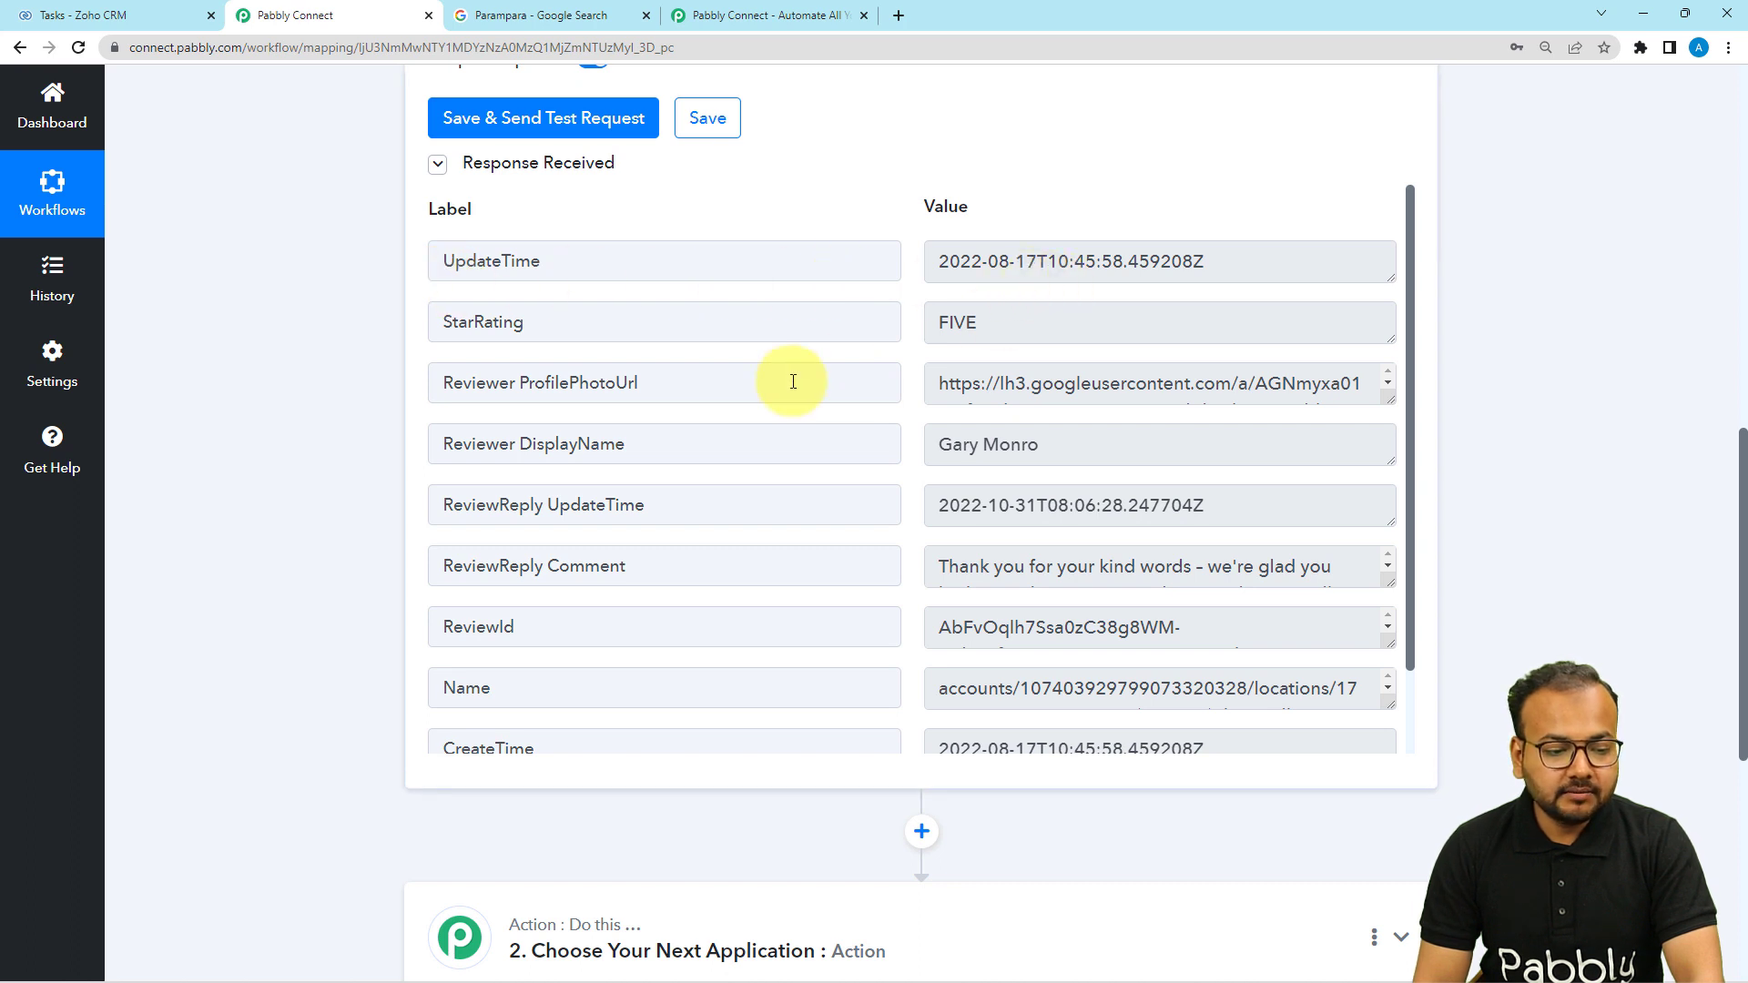
scroll(637, 410, "down", 1)
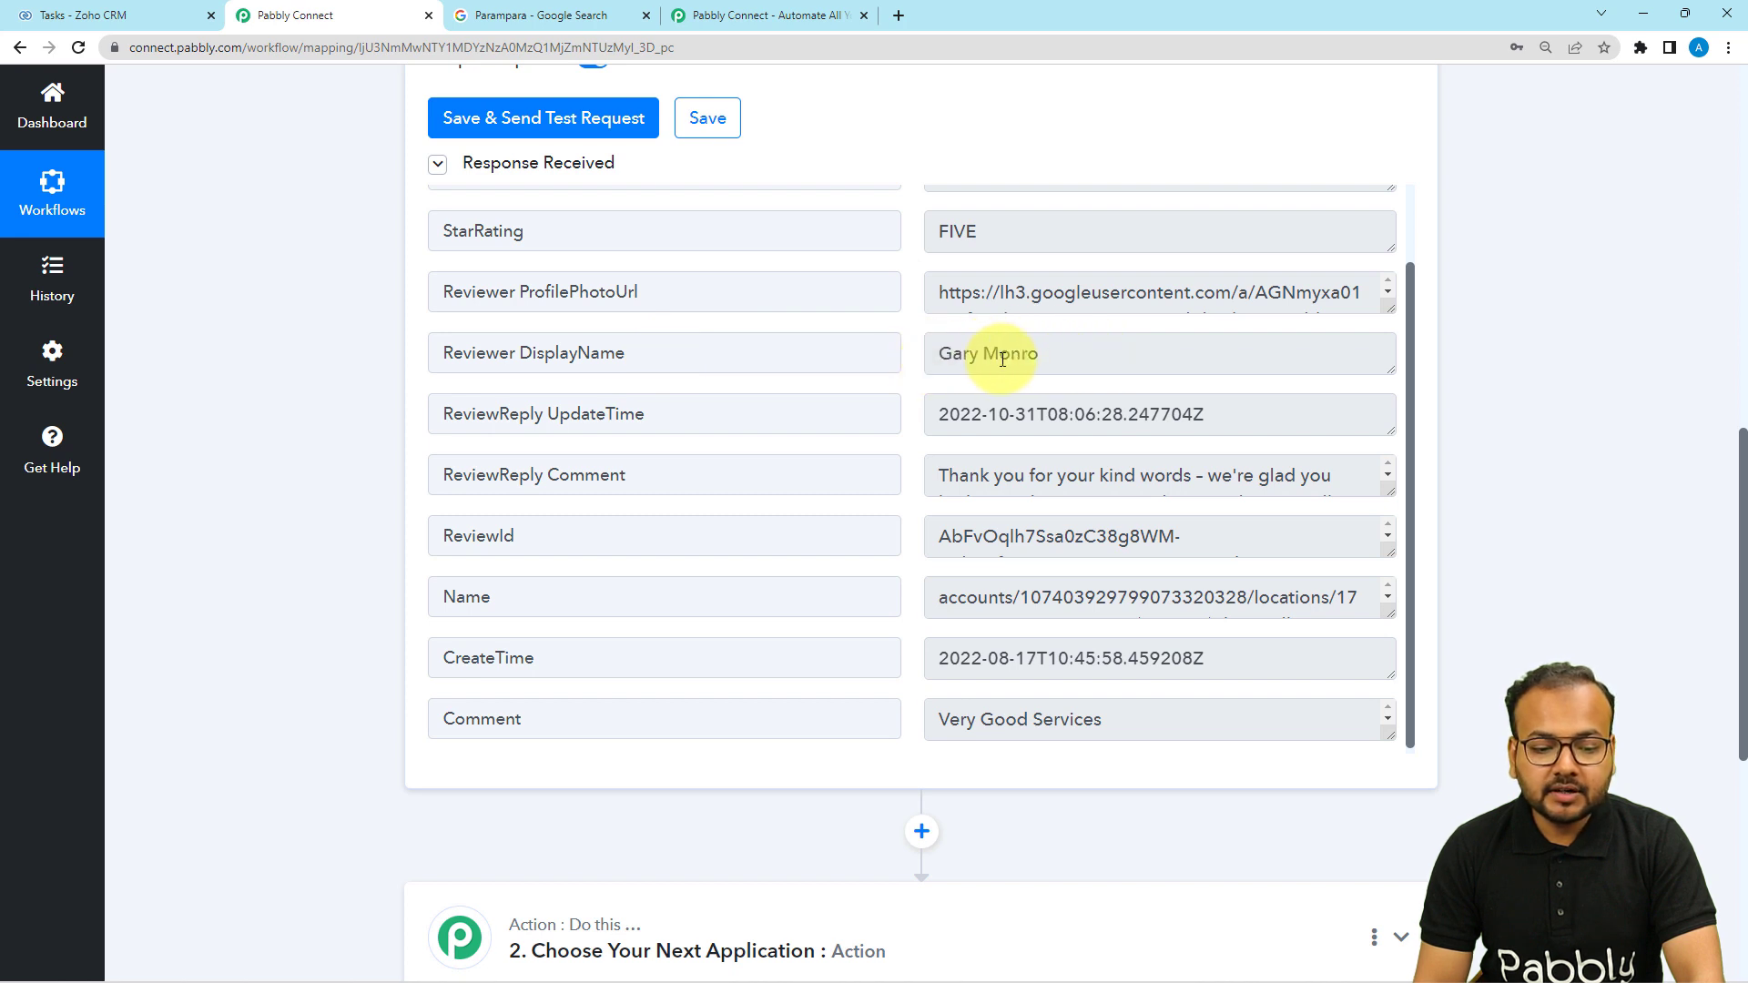
scroll(851, 400, "down", 1)
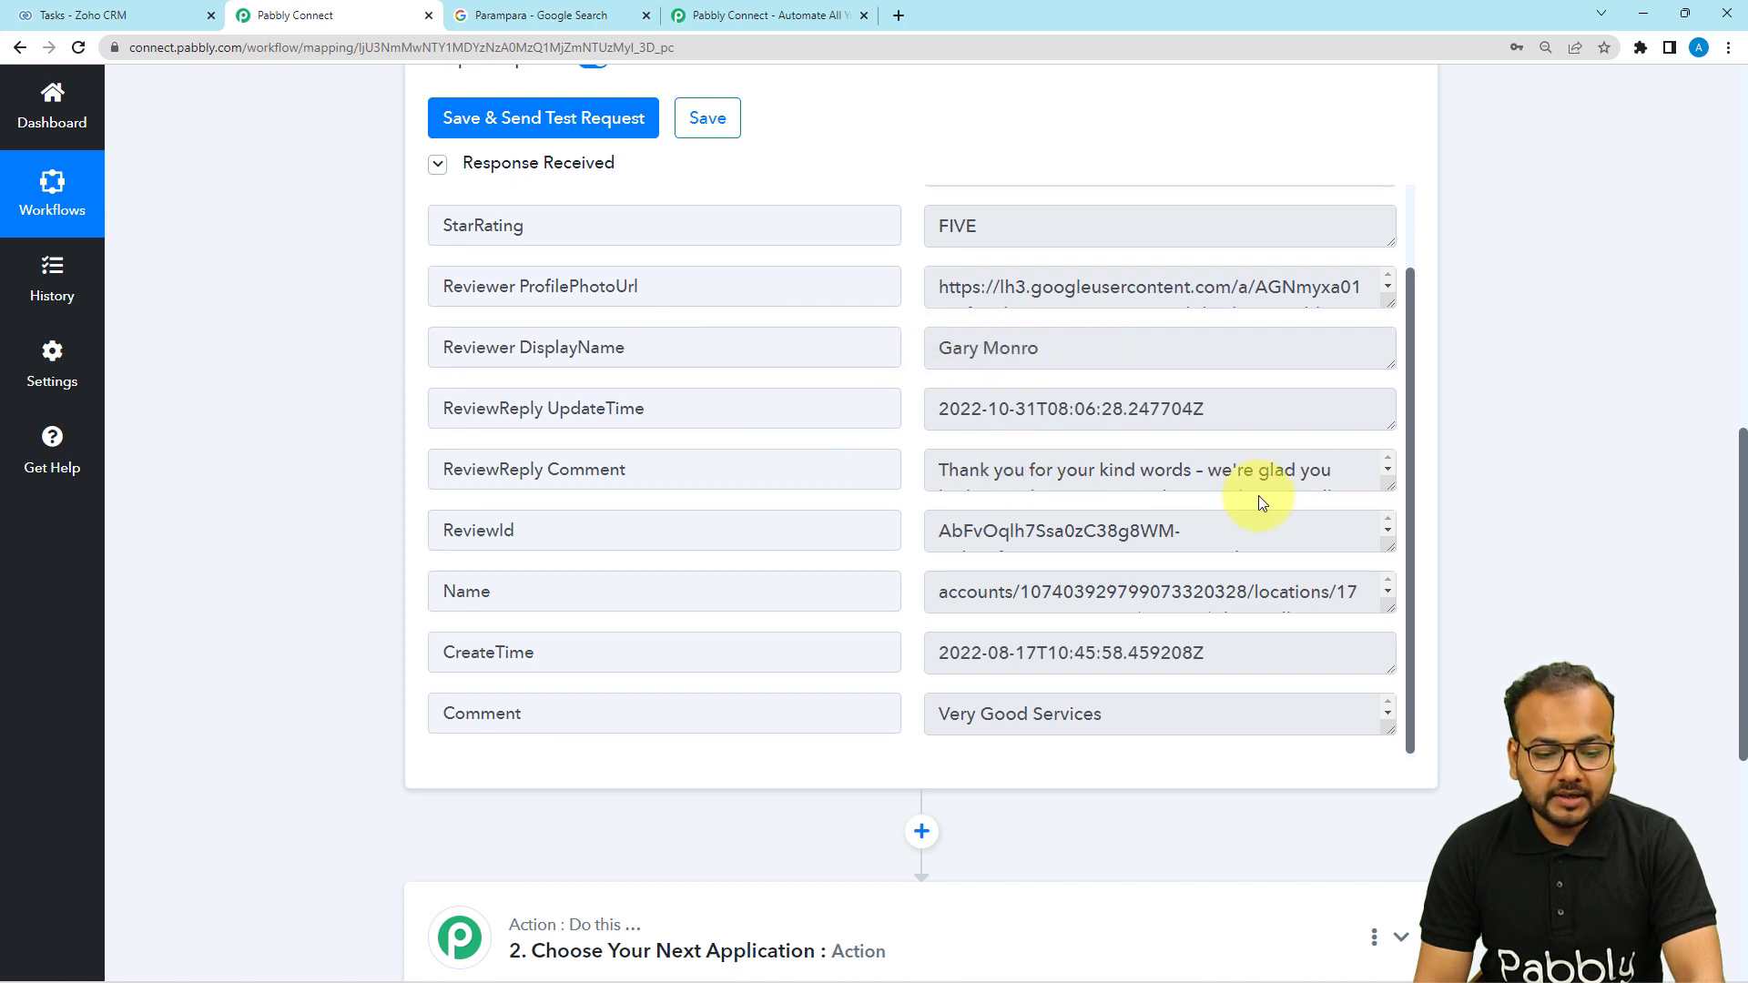
Step: Enlarge the ReviewReply Comment and Comment fields in the trigger response to read their full text
left_click_drag(1389, 486, 1389, 514)
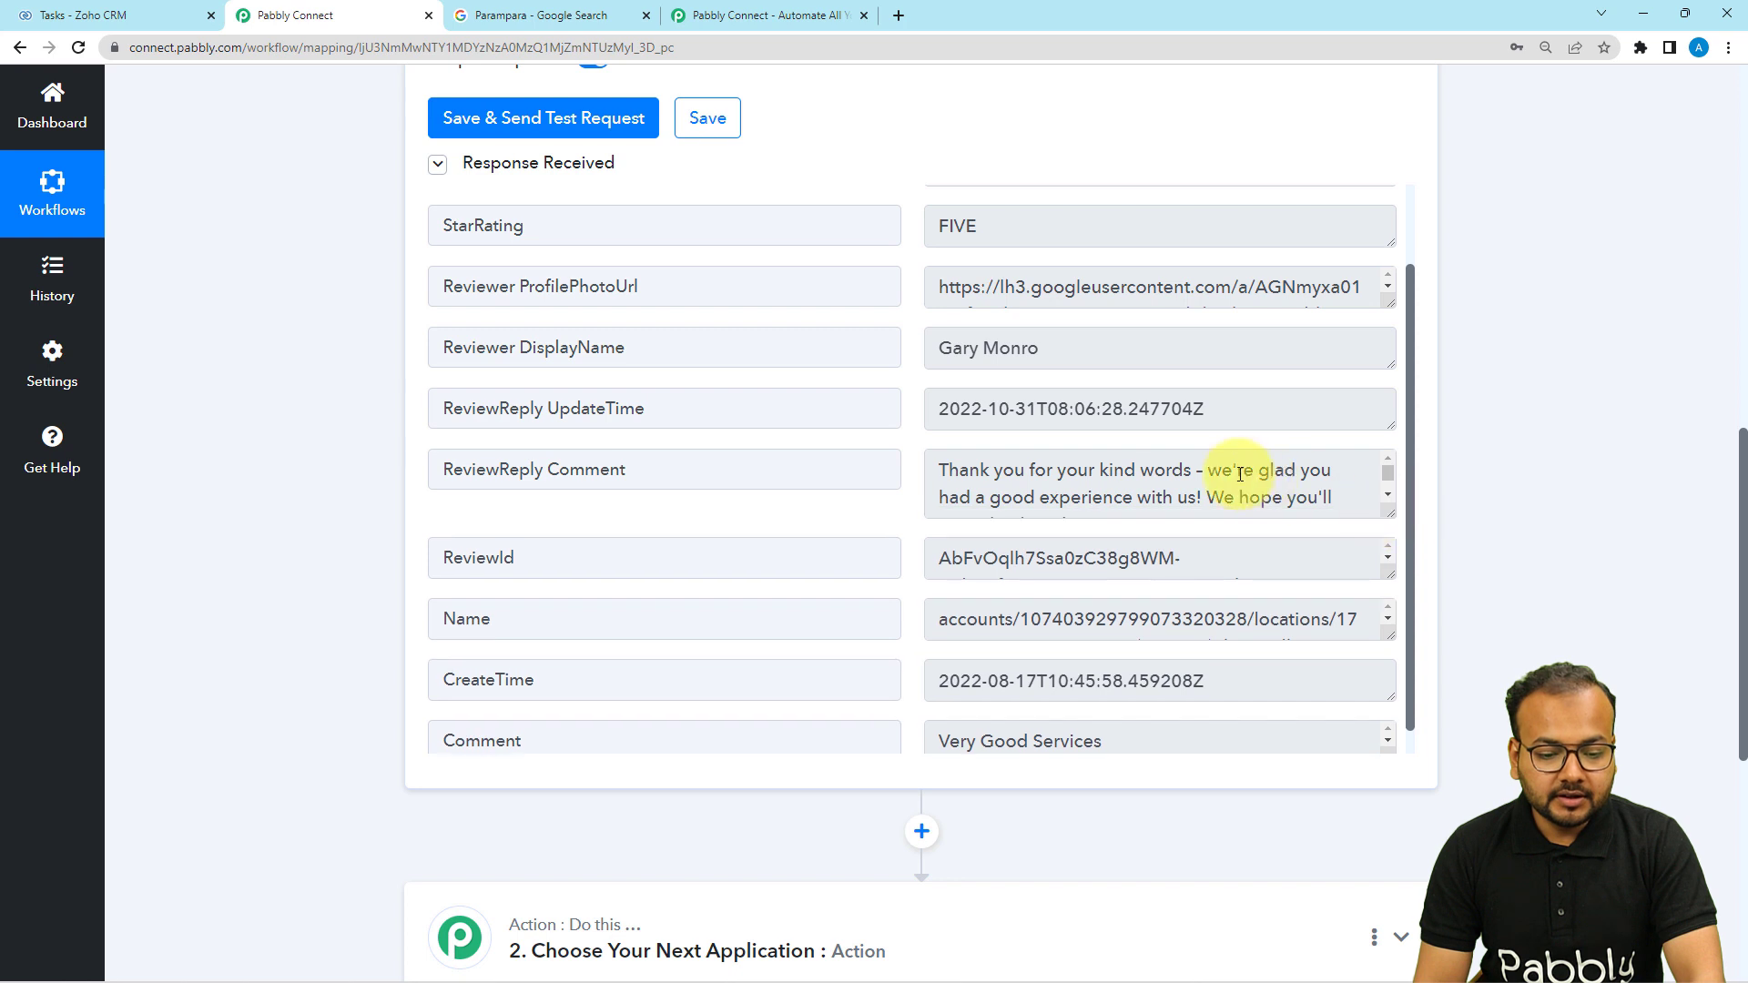
scroll(1240, 474, "down", 1)
scroll(785, 389, "down", 1)
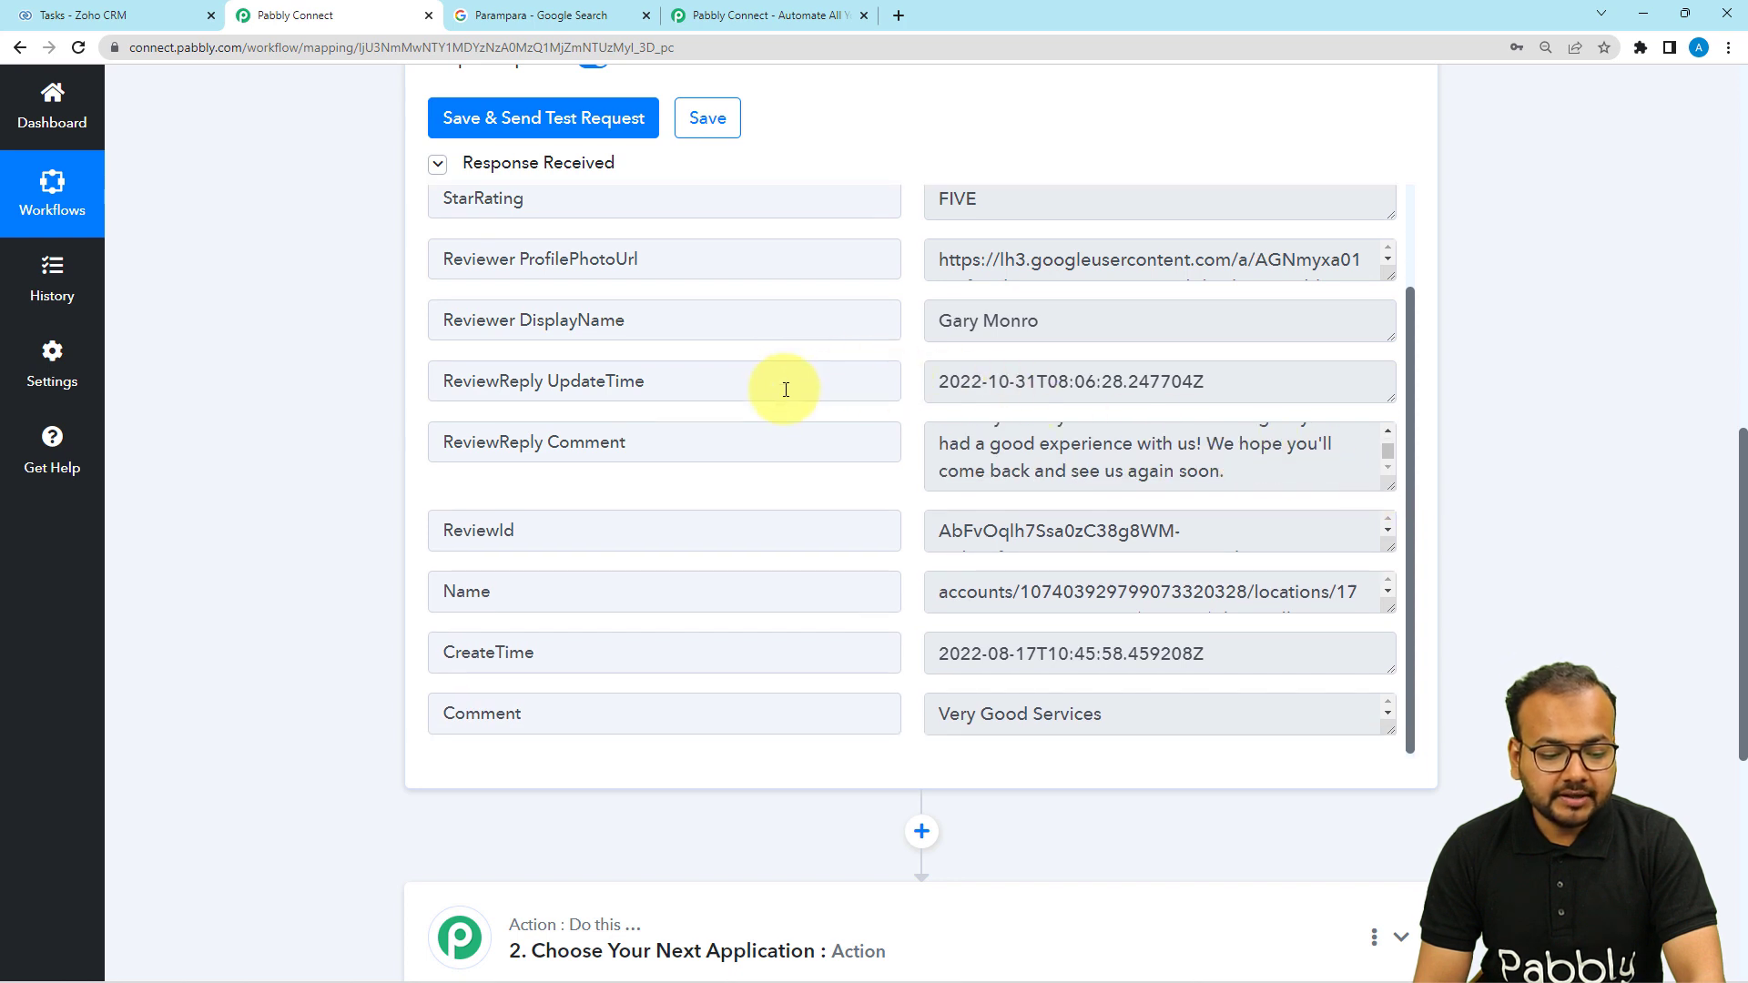
left_click_drag(1388, 728, 1400, 813)
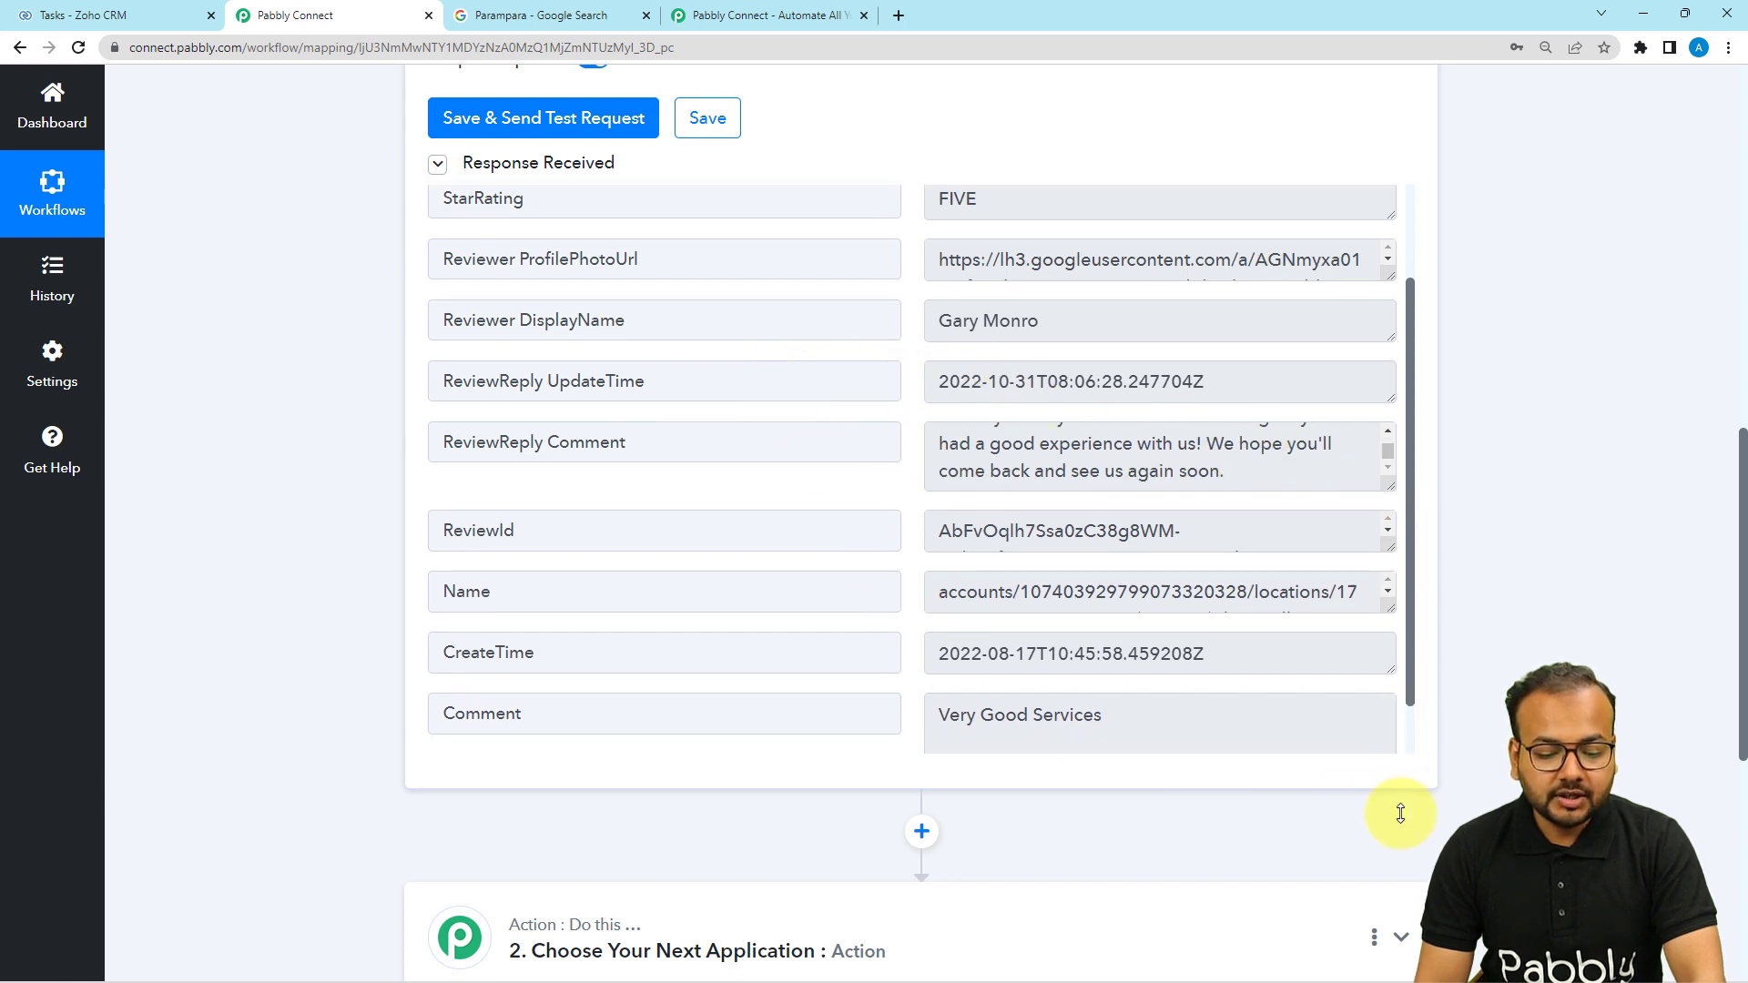
scroll(1319, 691, "down", 3)
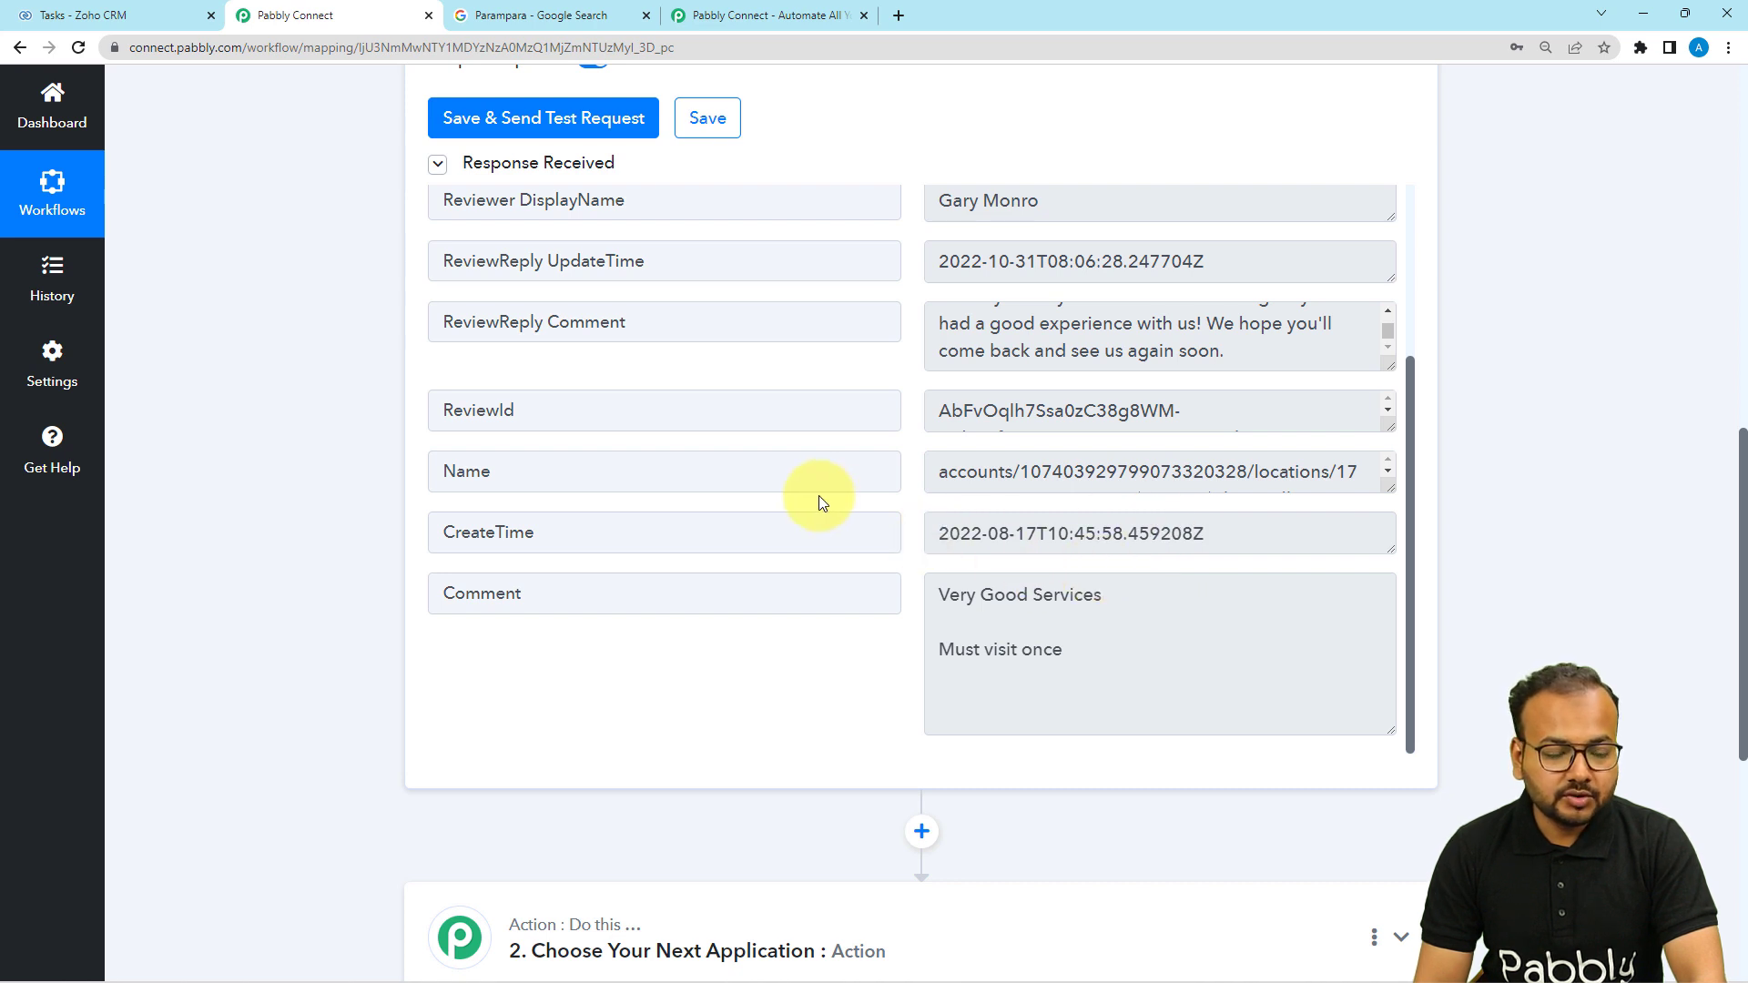
Step: Compare the reviewer name, comment and owner reply in the trigger response with the matching Parampara review on Google
left_click(533, 20)
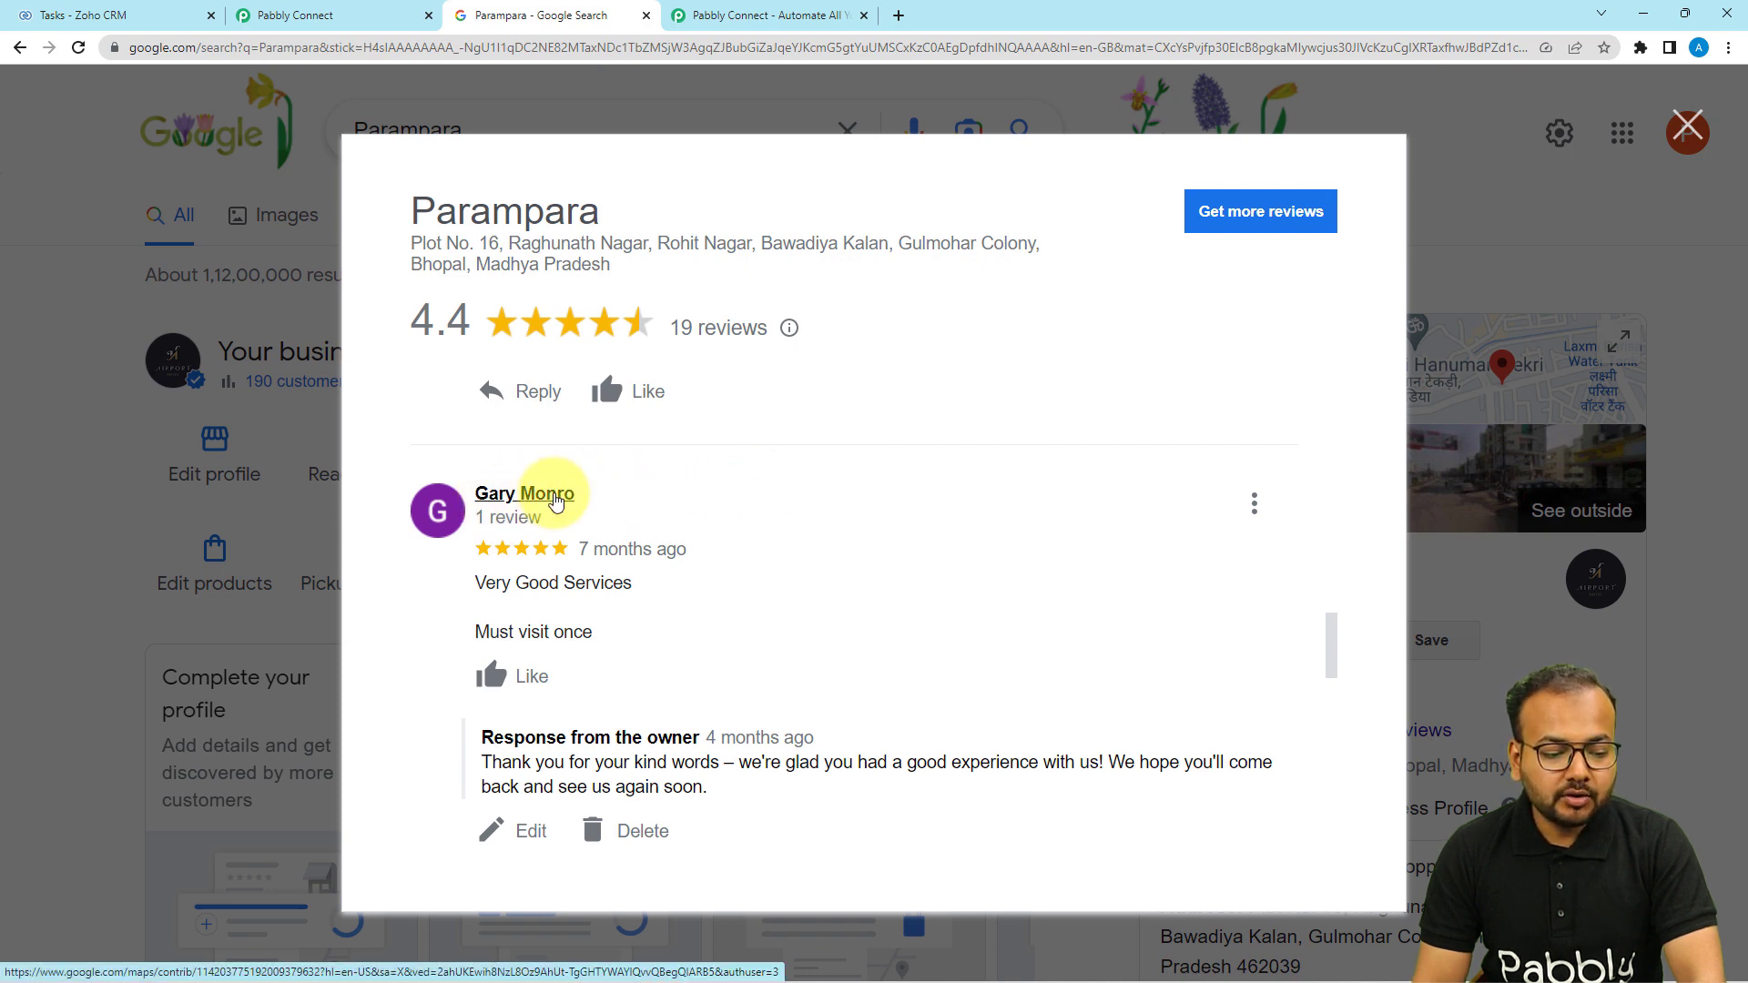
scroll(554, 499, "down", 2)
scroll(558, 488, "up", 1)
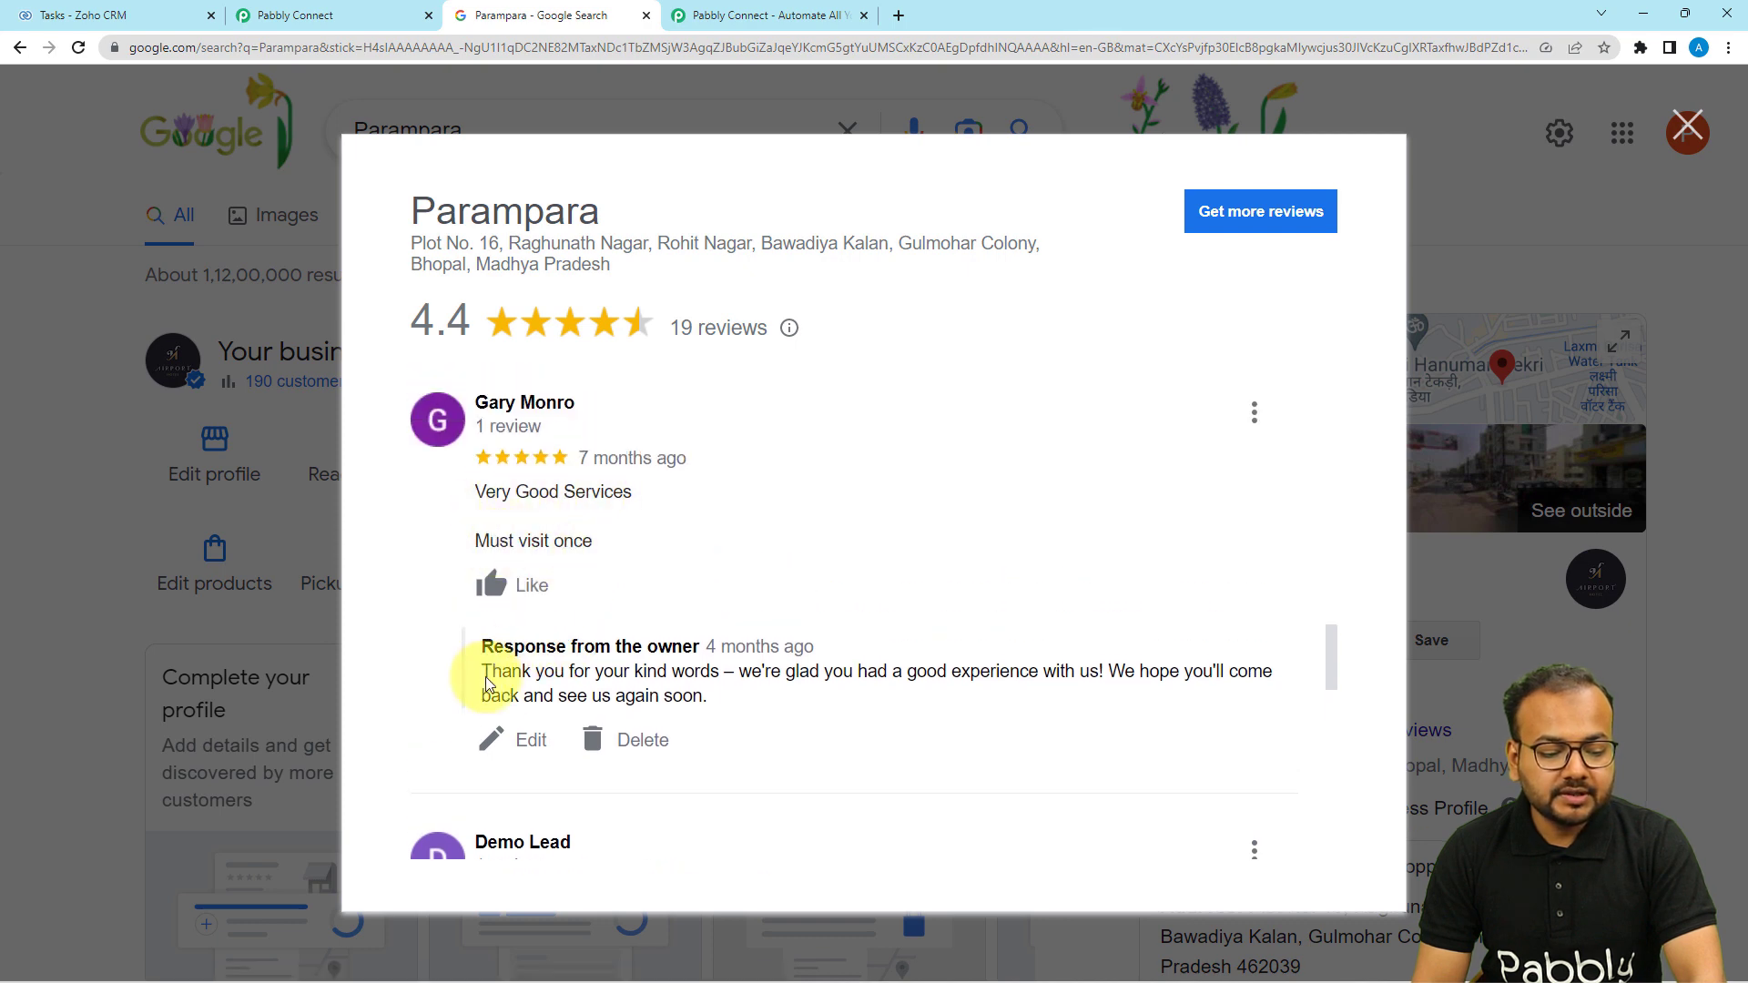
left_click(280, 15)
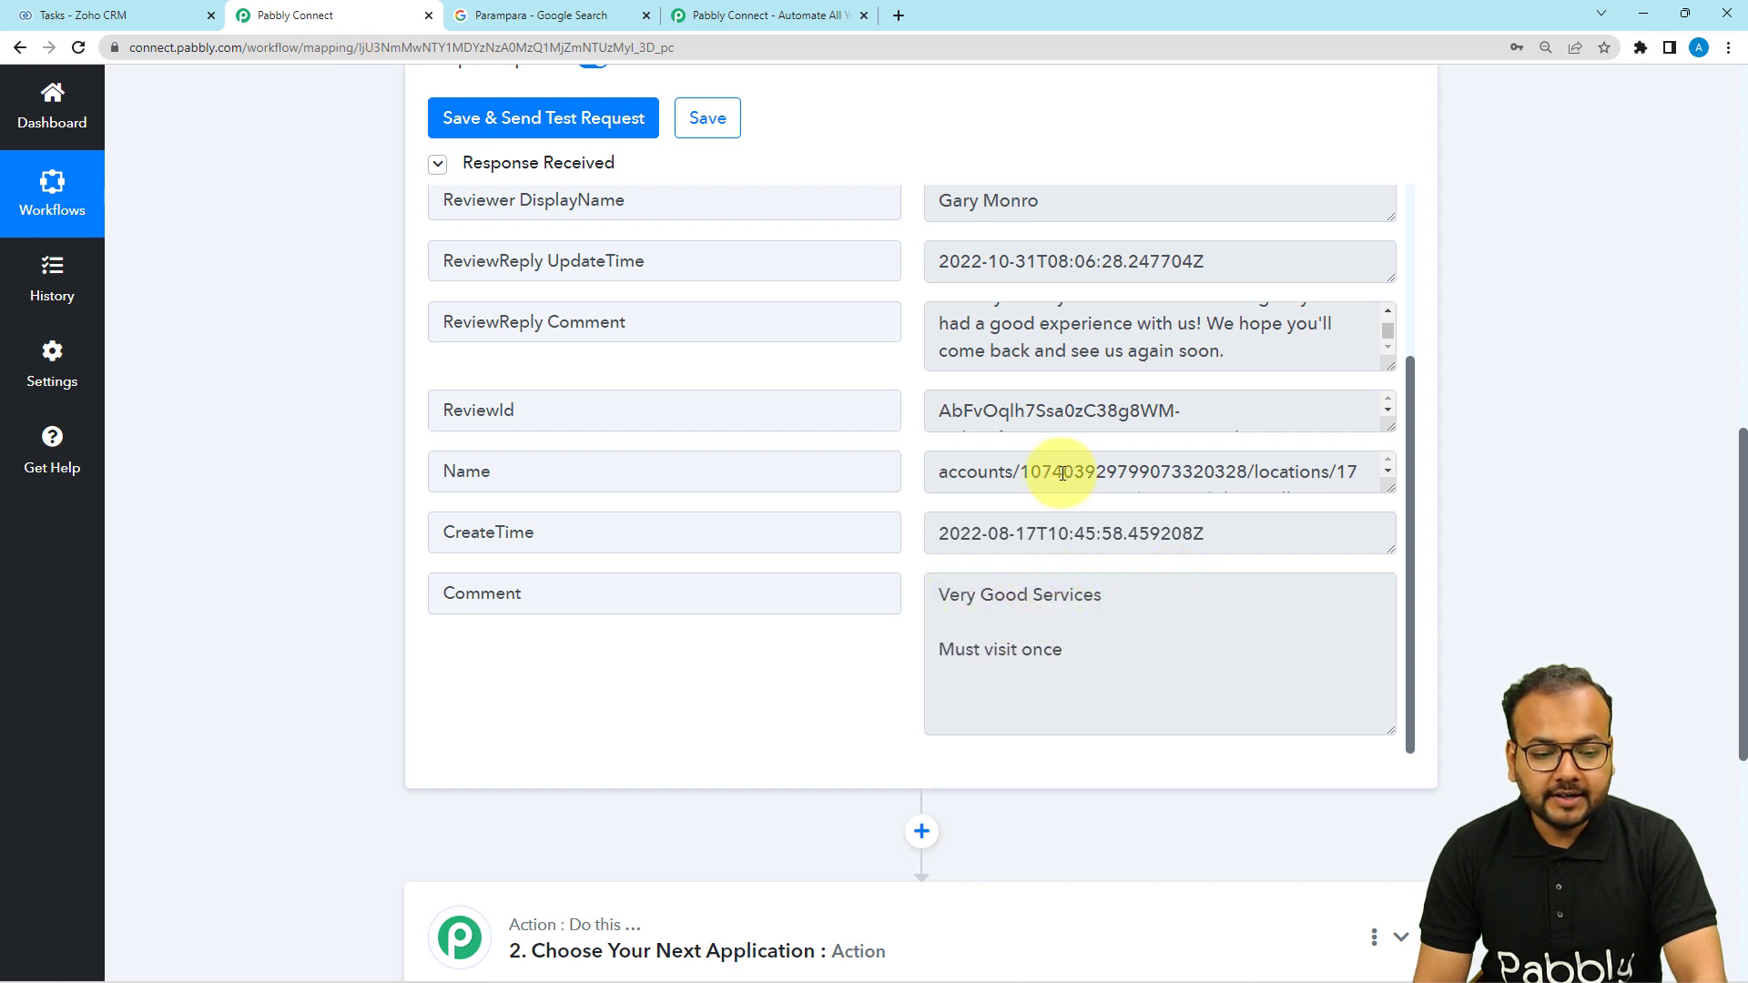
scroll(1001, 345, "up", 2)
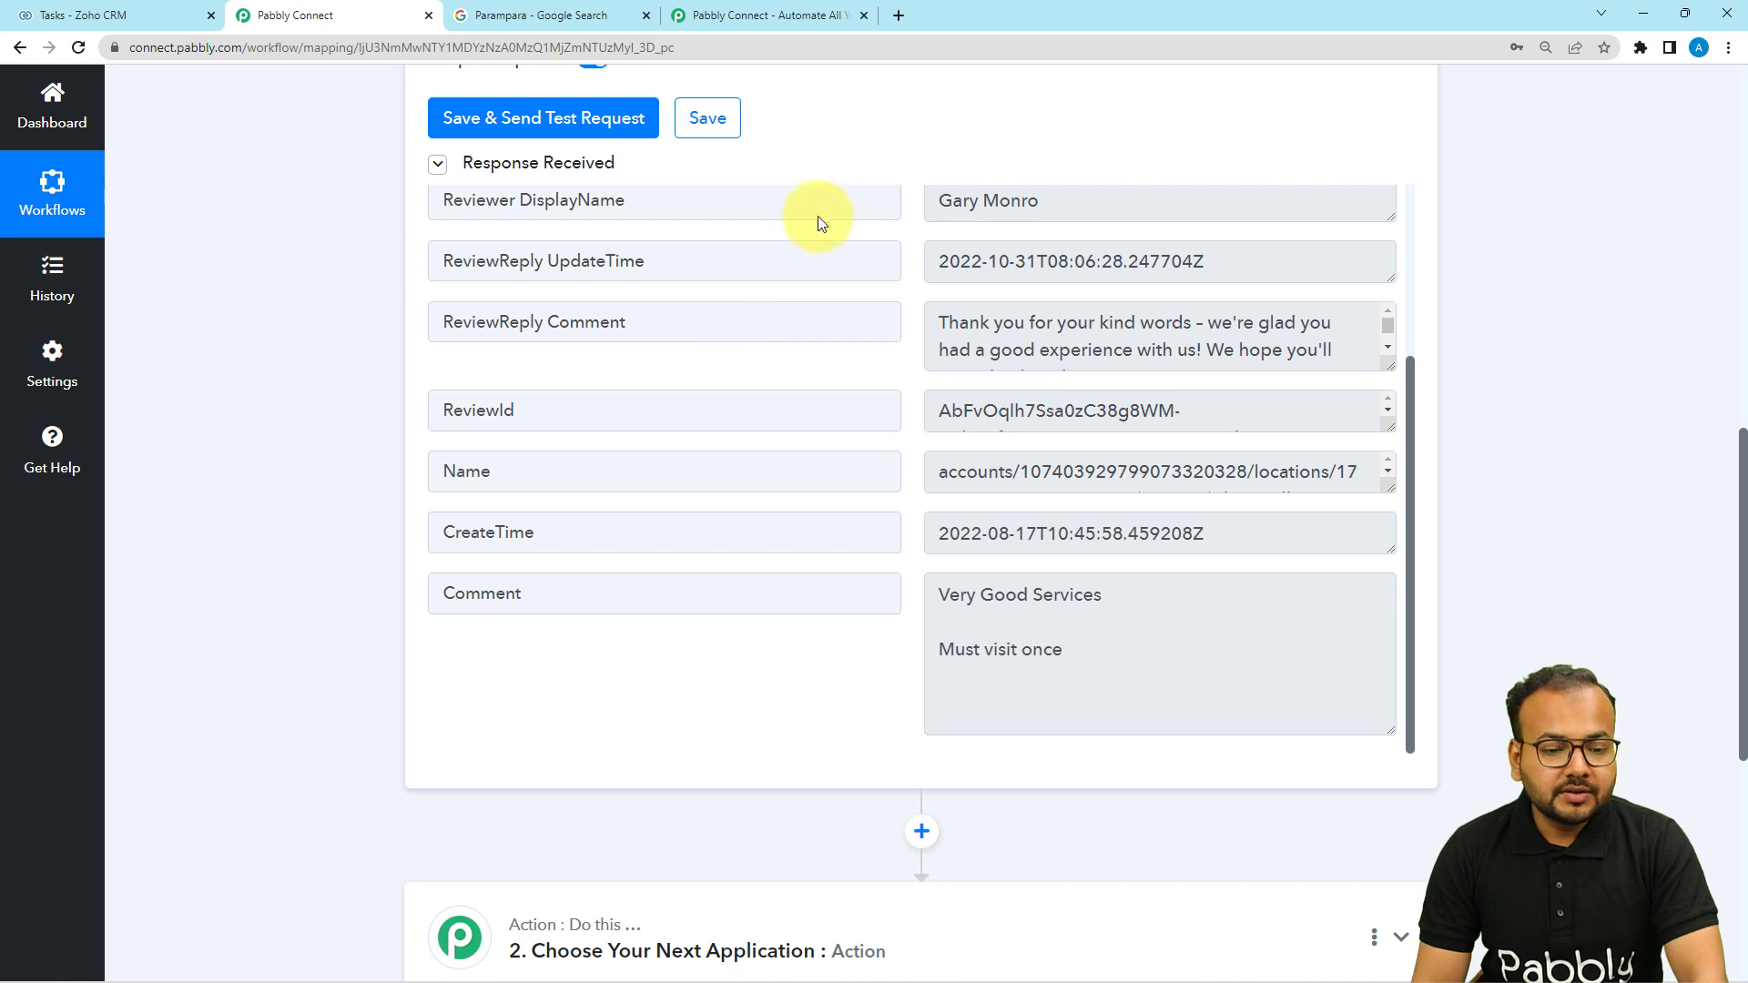
Step: Choose Zoho CRM as the action application with Insert Record as its action event
scroll(374, 233, "down", 5)
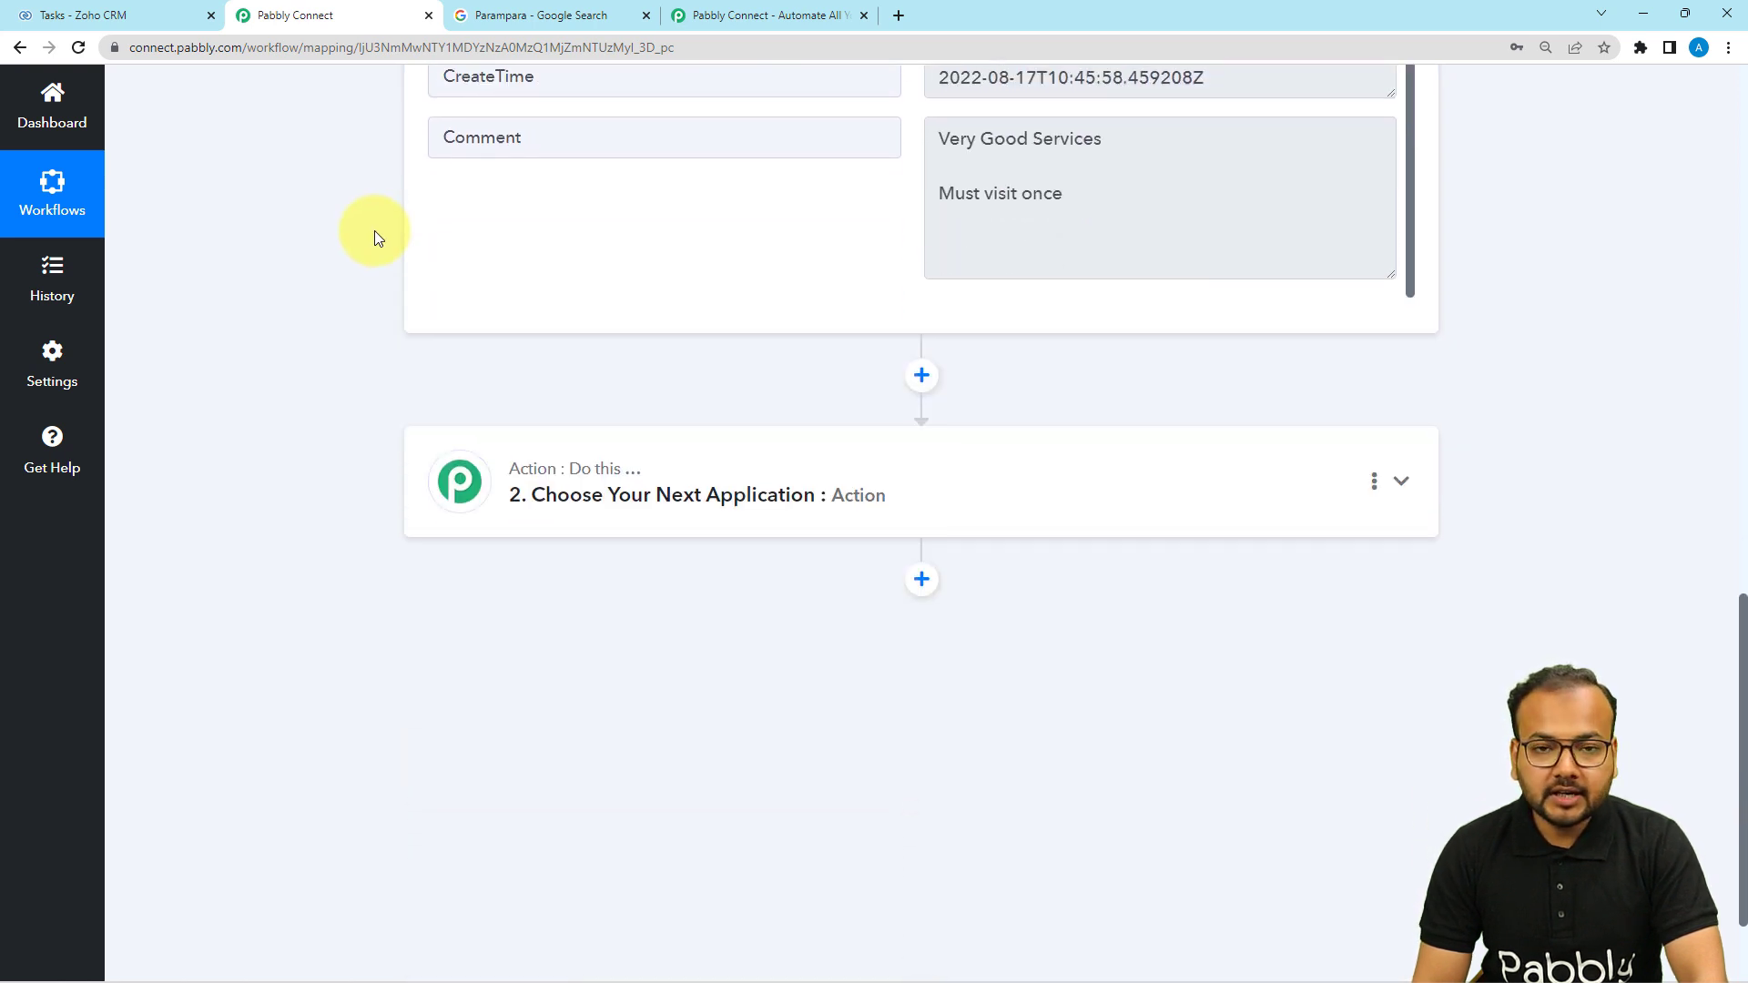
scroll(379, 237, "down", 1)
scroll(378, 238, "down", 1)
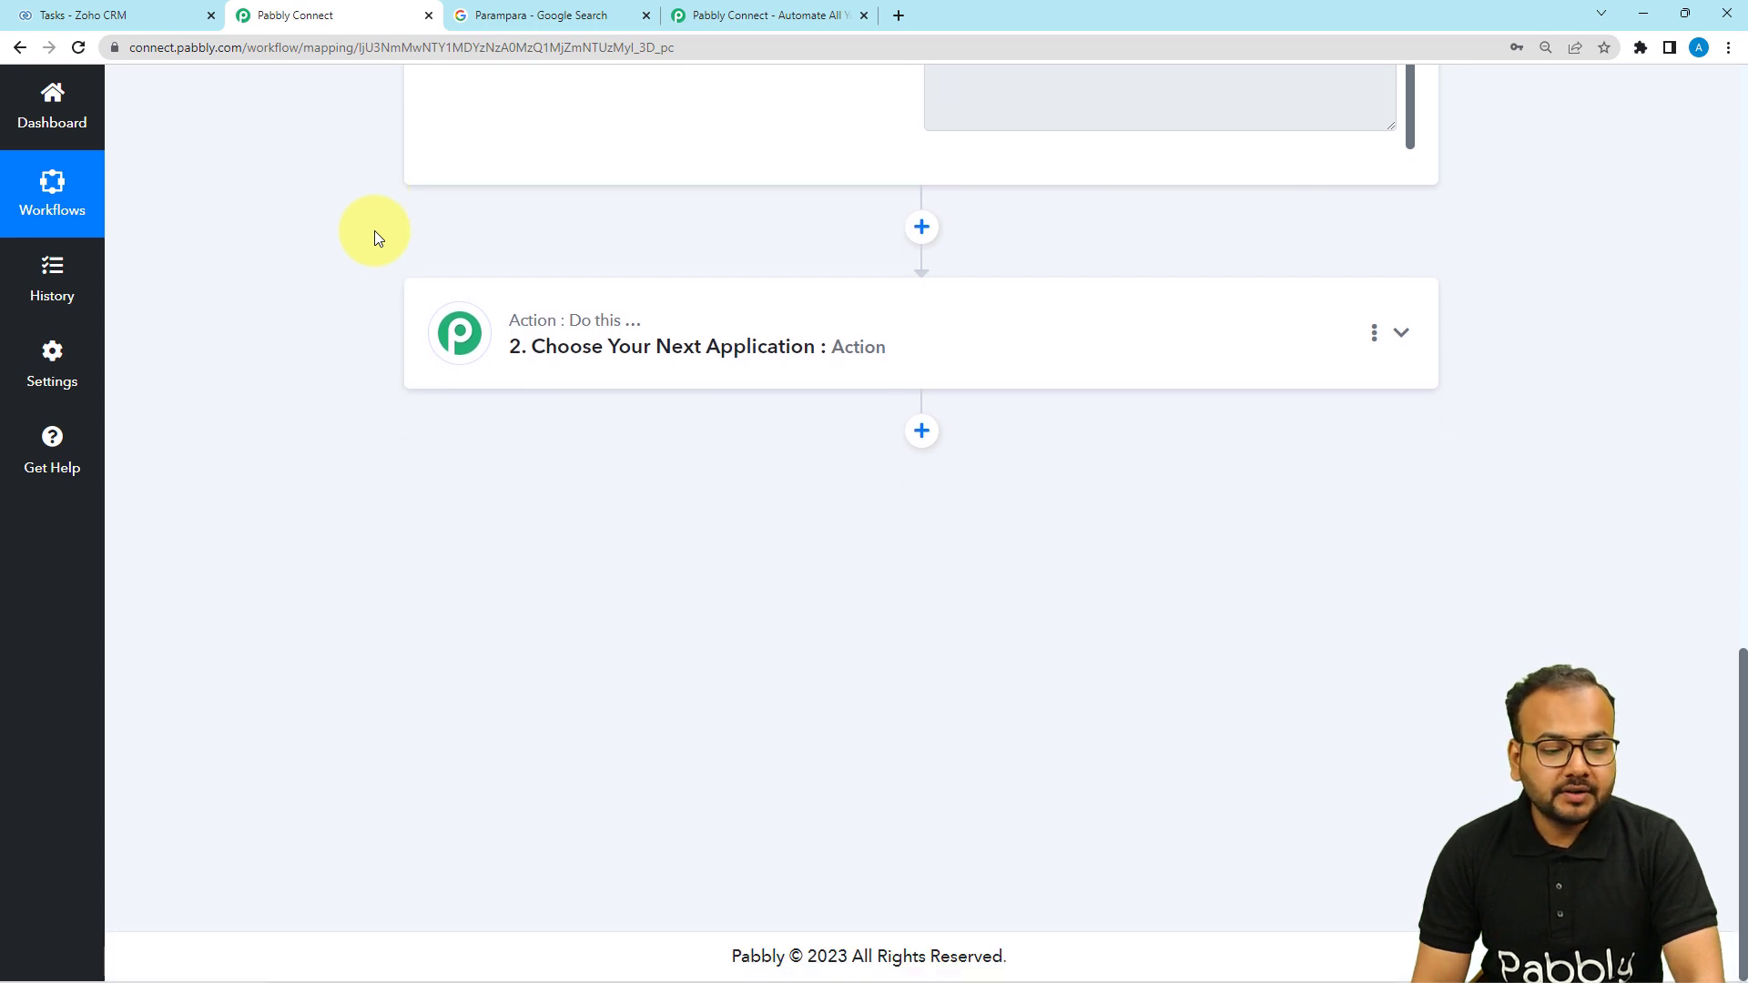
left_click(741, 364)
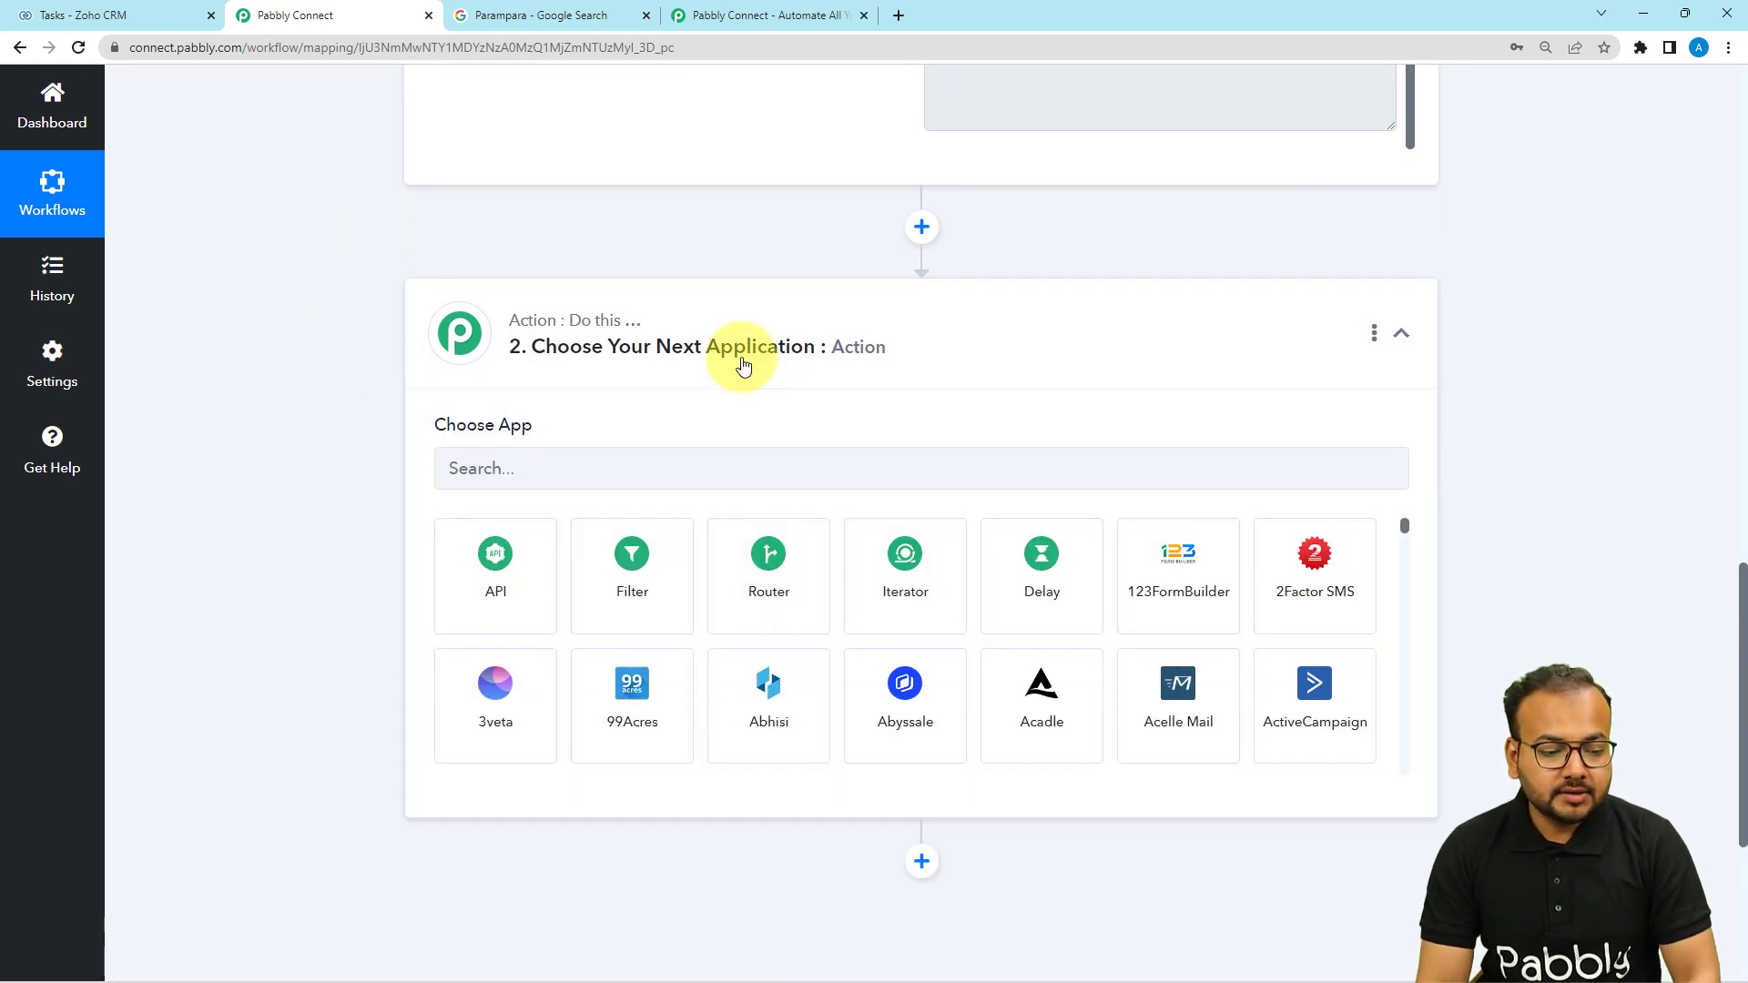
left_click(715, 463)
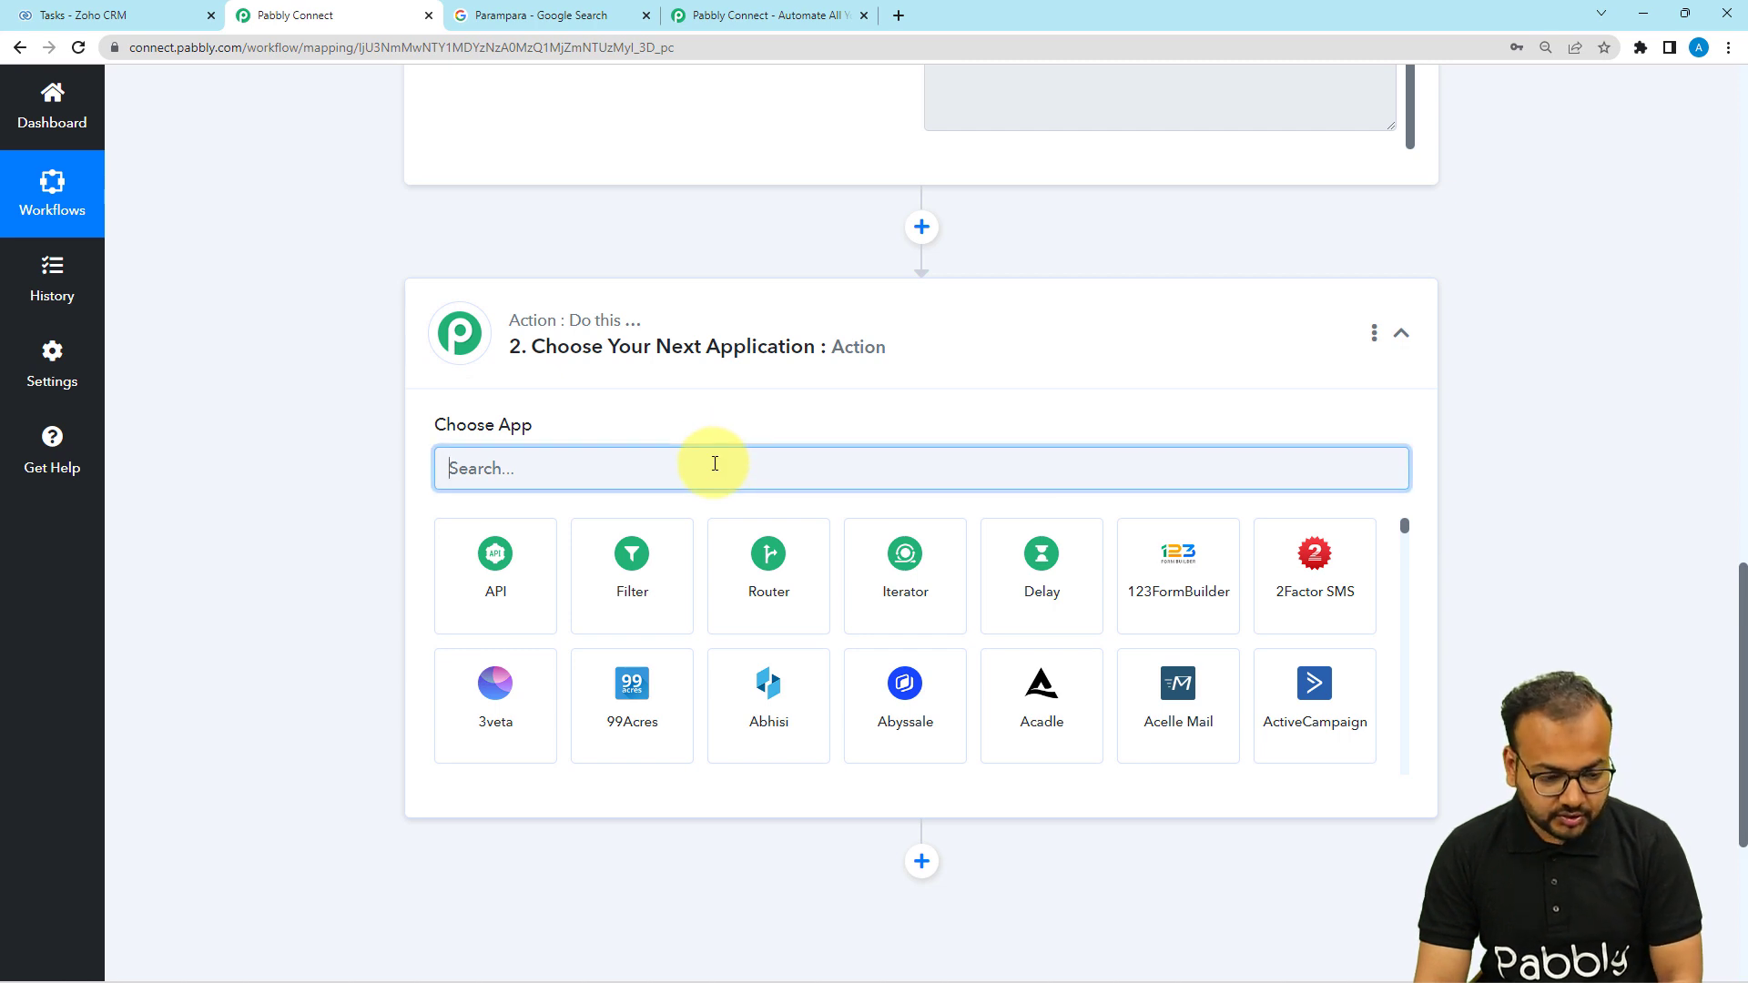
type("o")
key("BackSpace")
type("zoho")
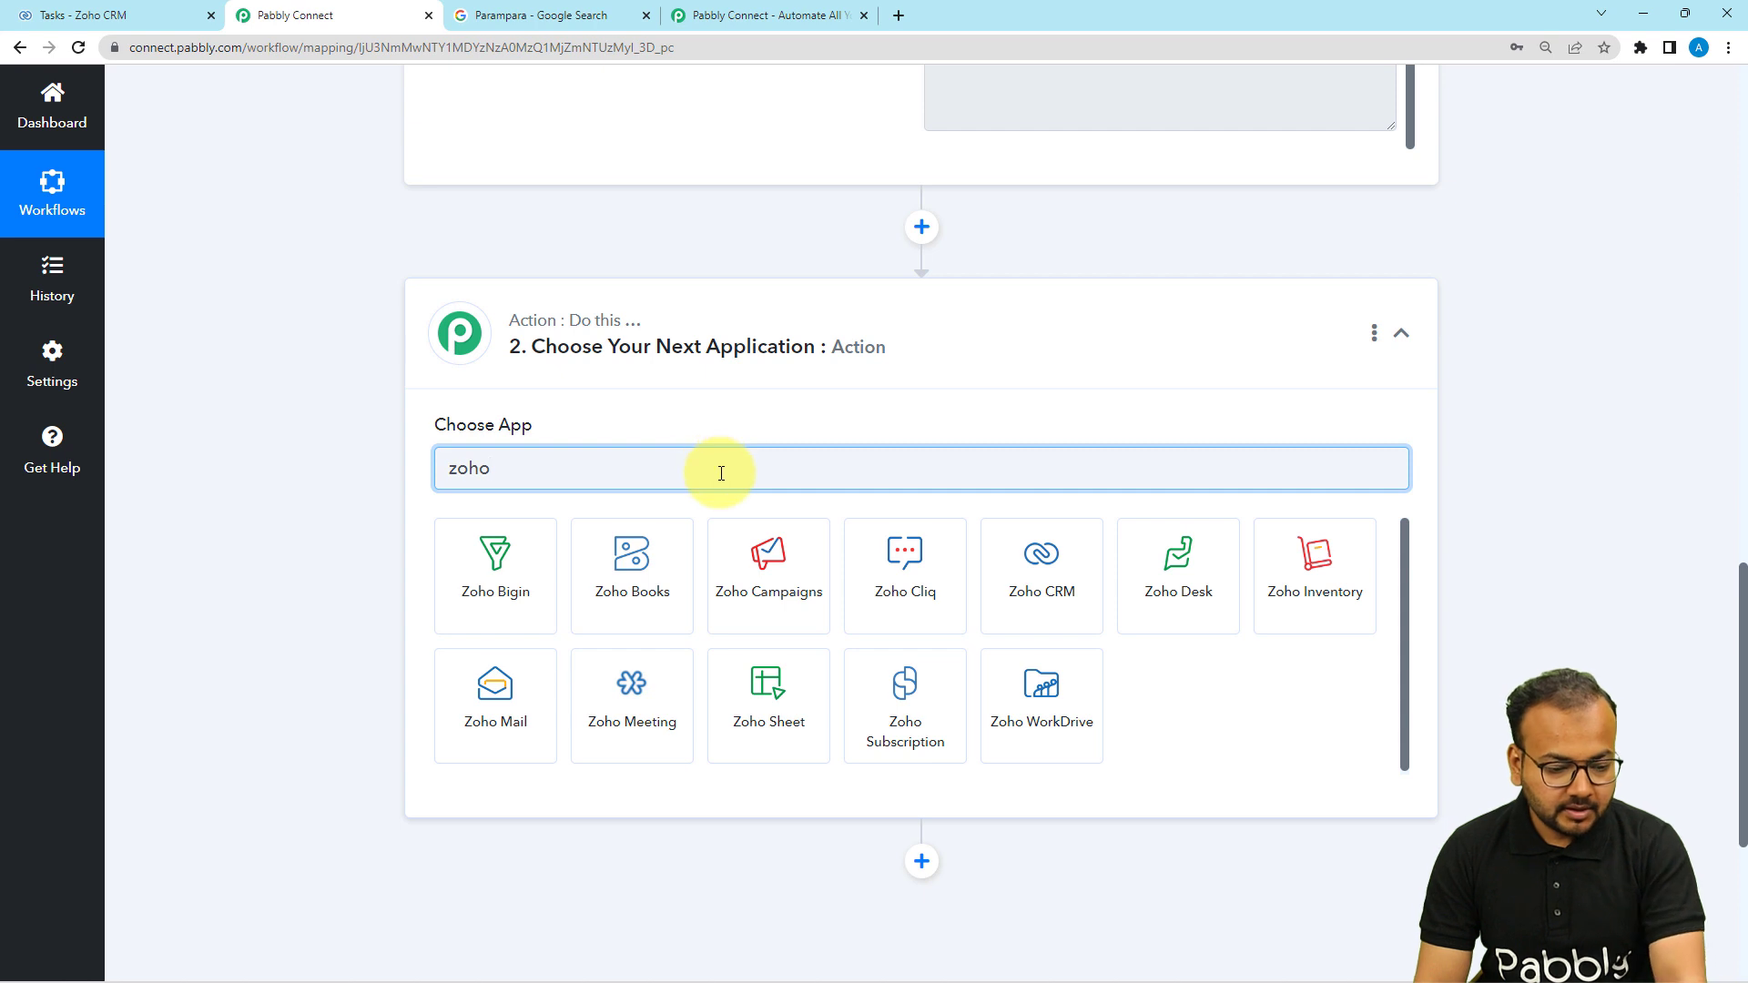
left_click(1026, 613)
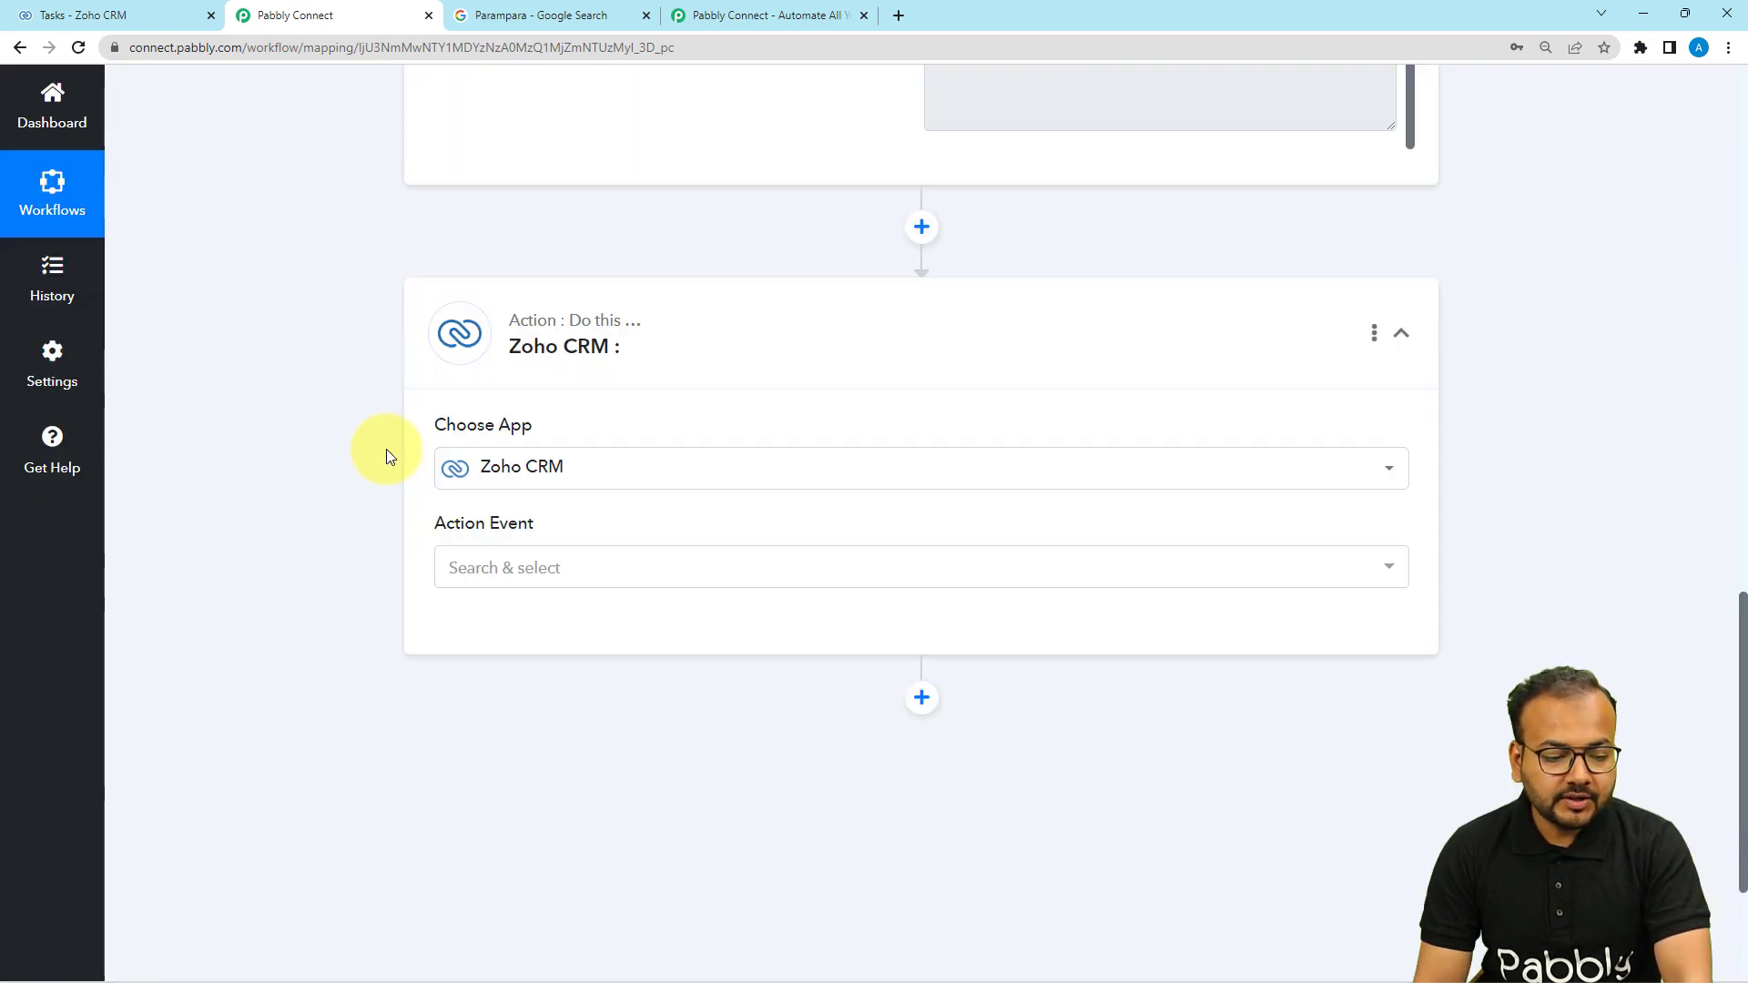
scroll(386, 450, "down", 3)
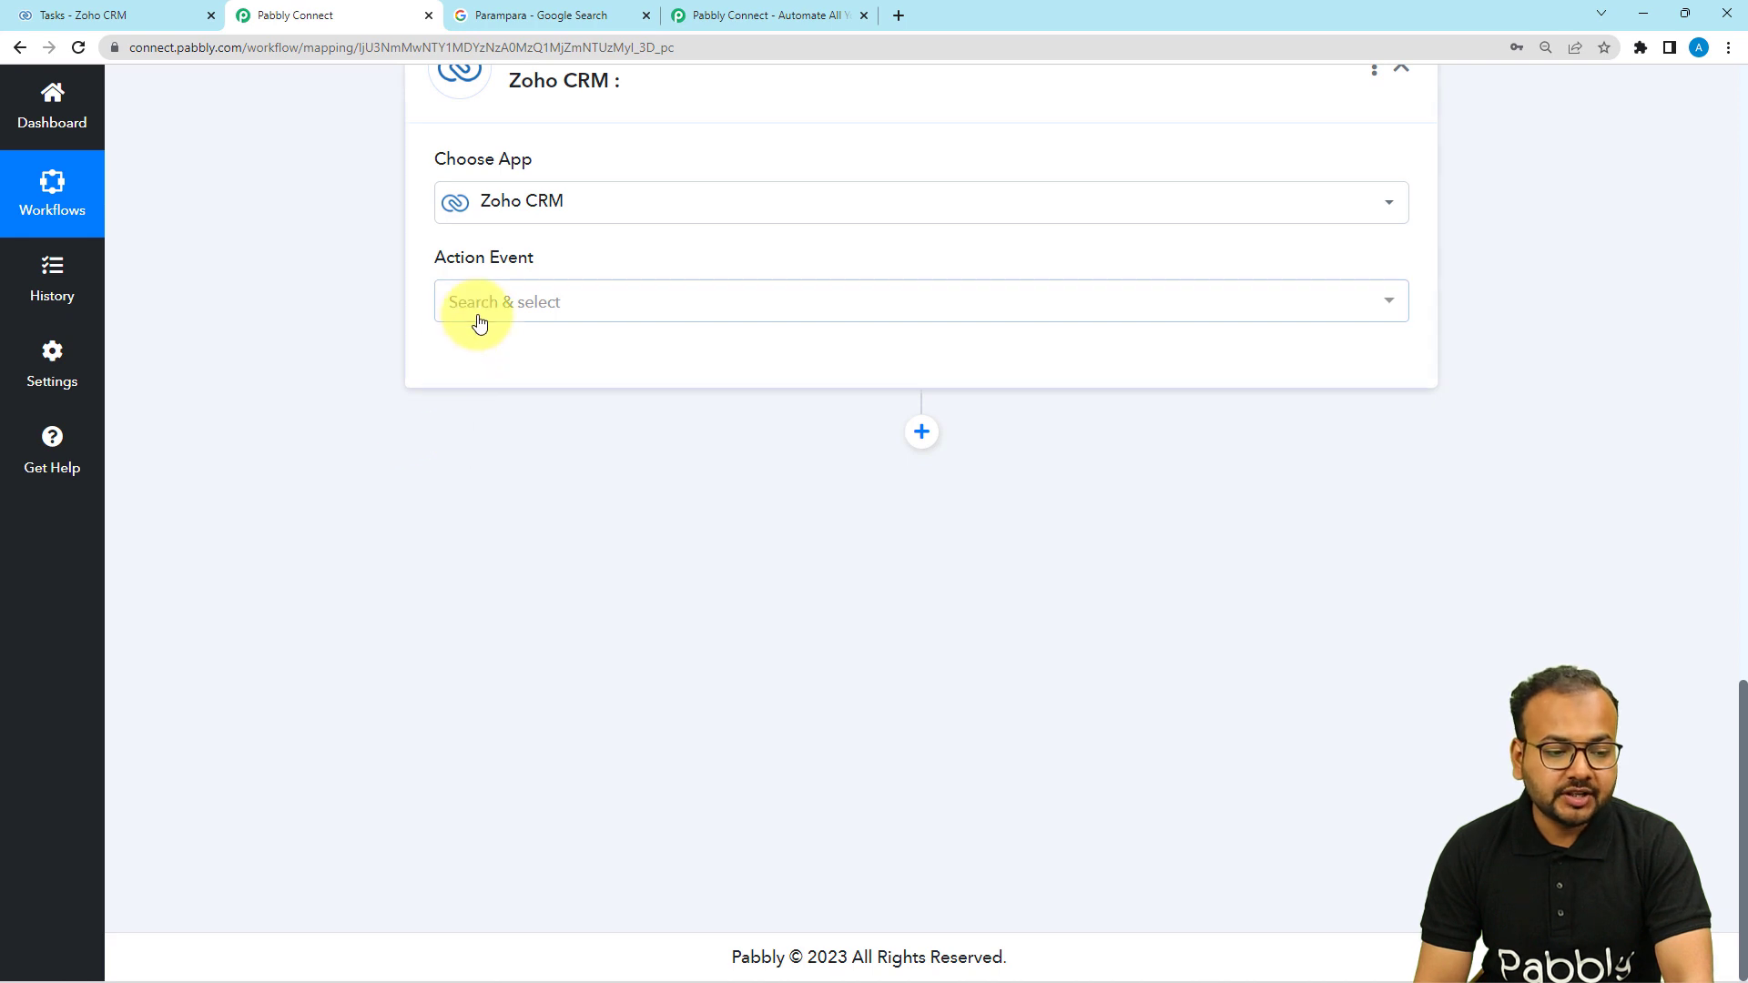
left_click(480, 324)
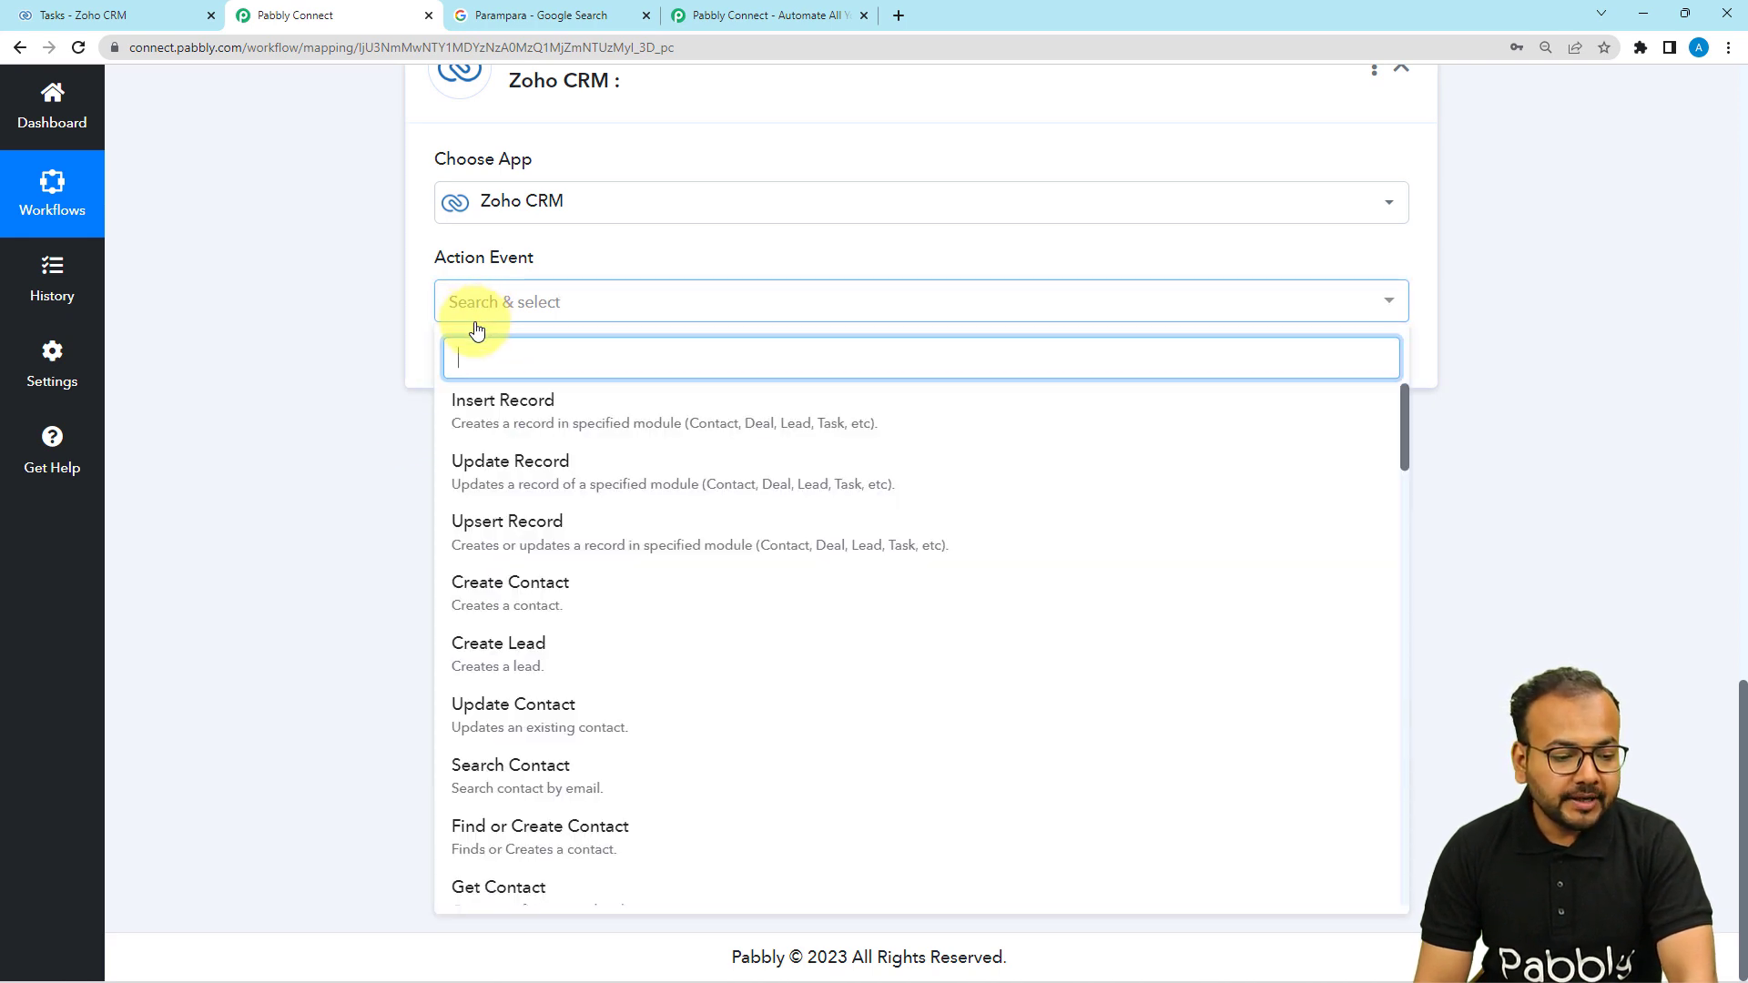
left_click(519, 425)
Step: Add a new Zoho CRM connection with the domain zoho.in and grant Pabbly Connect access to the Zoho account
left_click(464, 373)
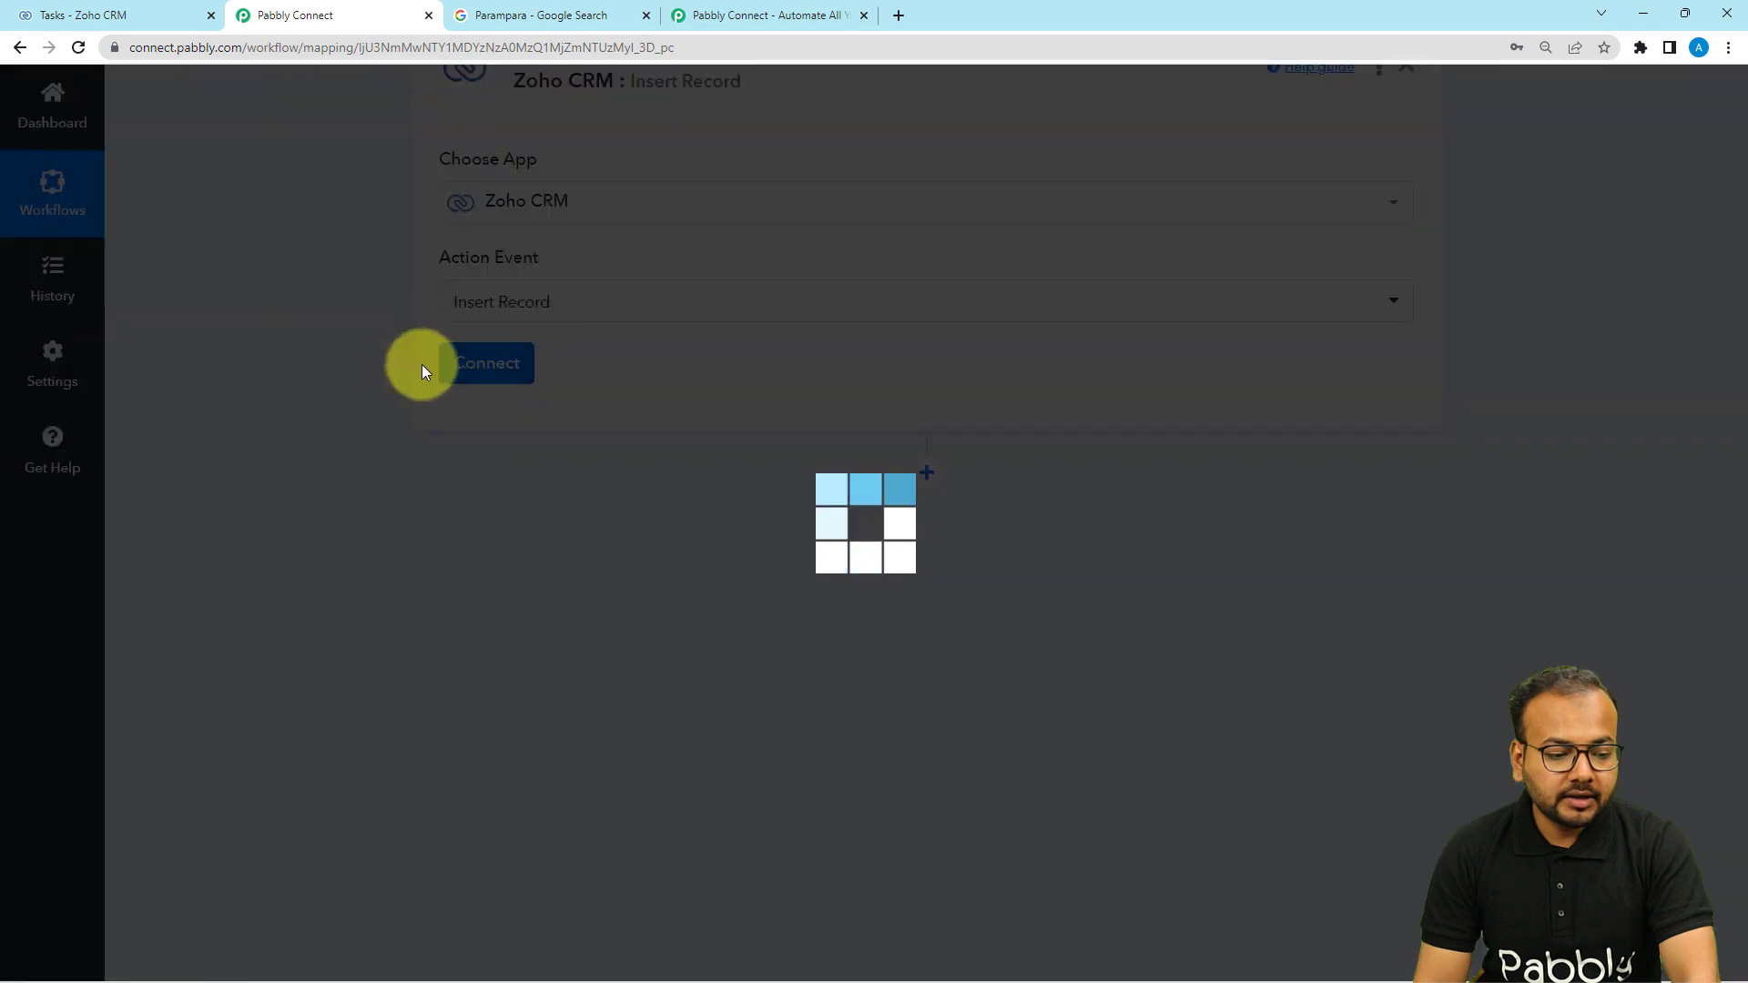
left_click(809, 290)
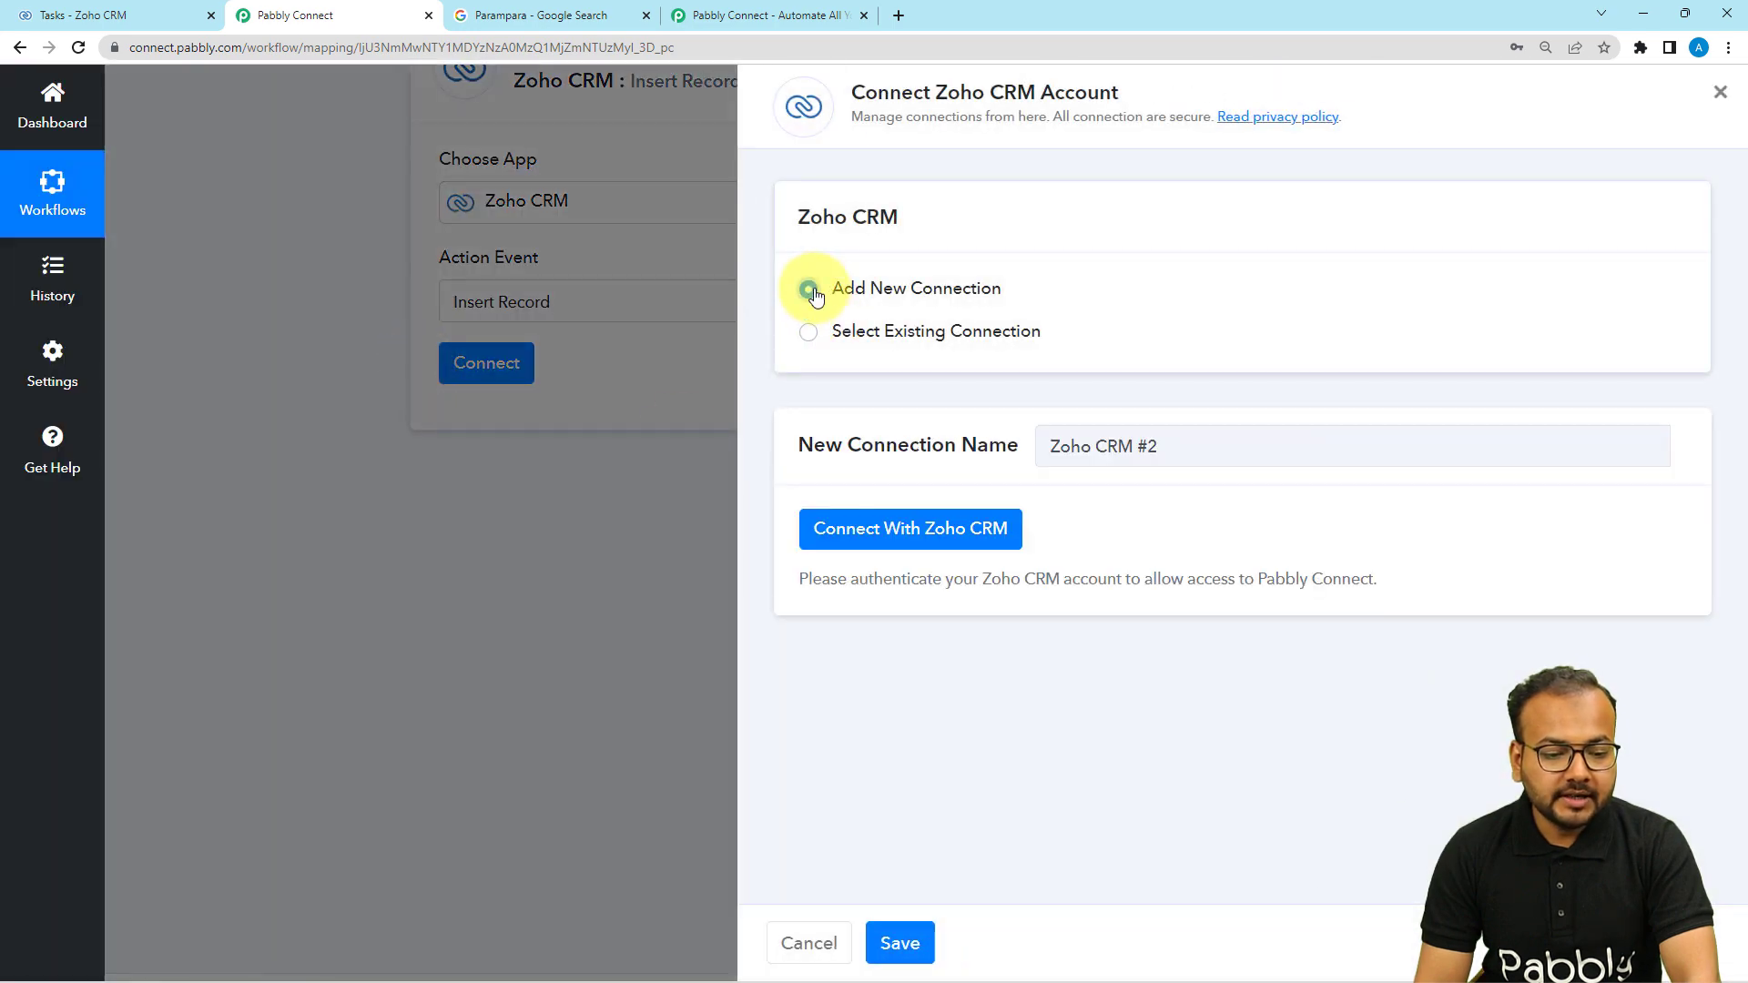
left_click(879, 532)
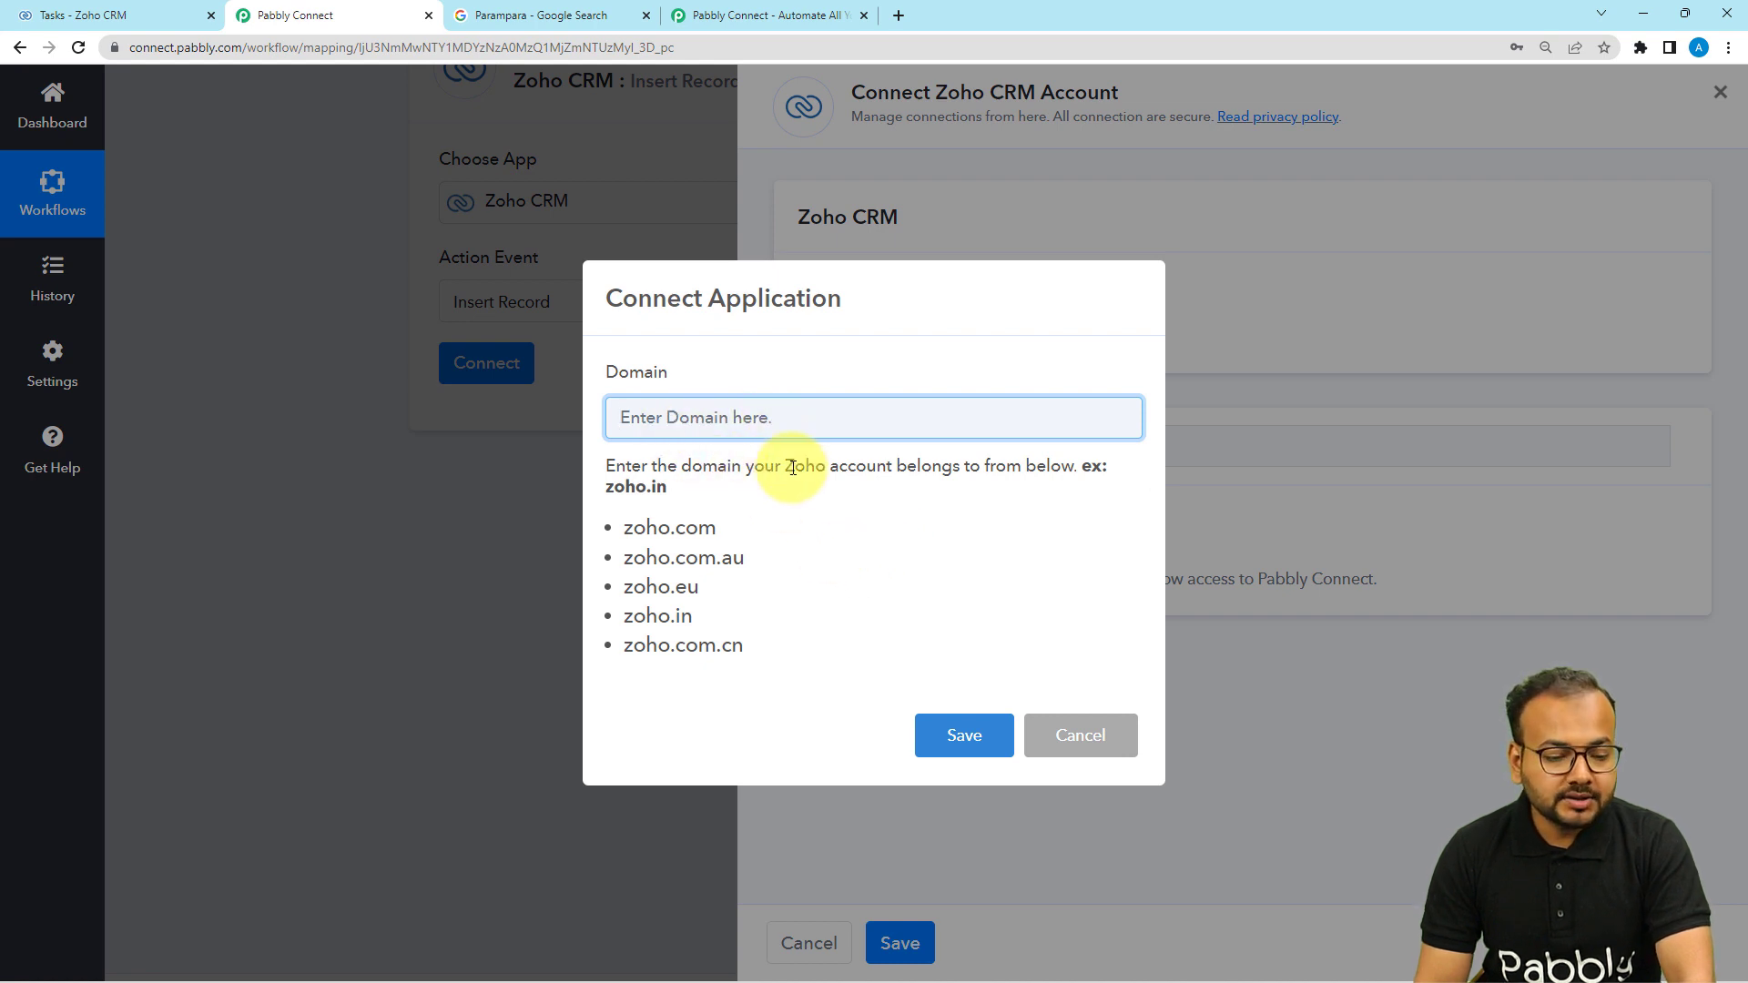
left_click(107, 13)
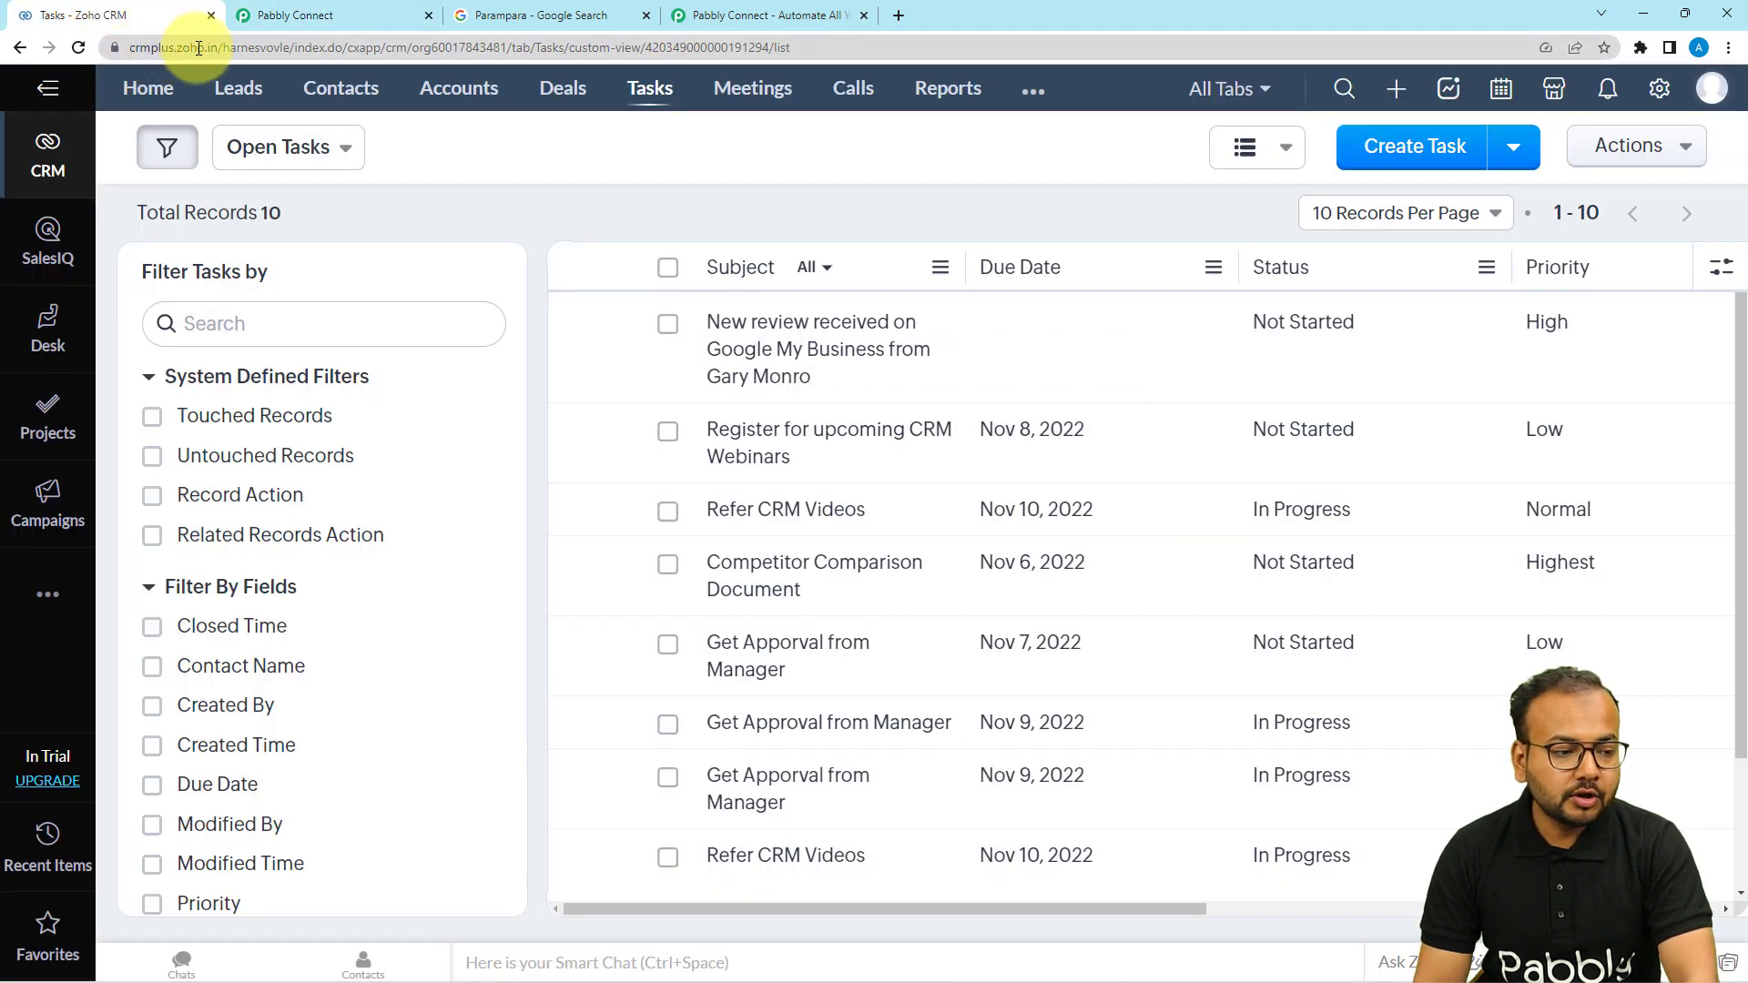
left_click(368, 18)
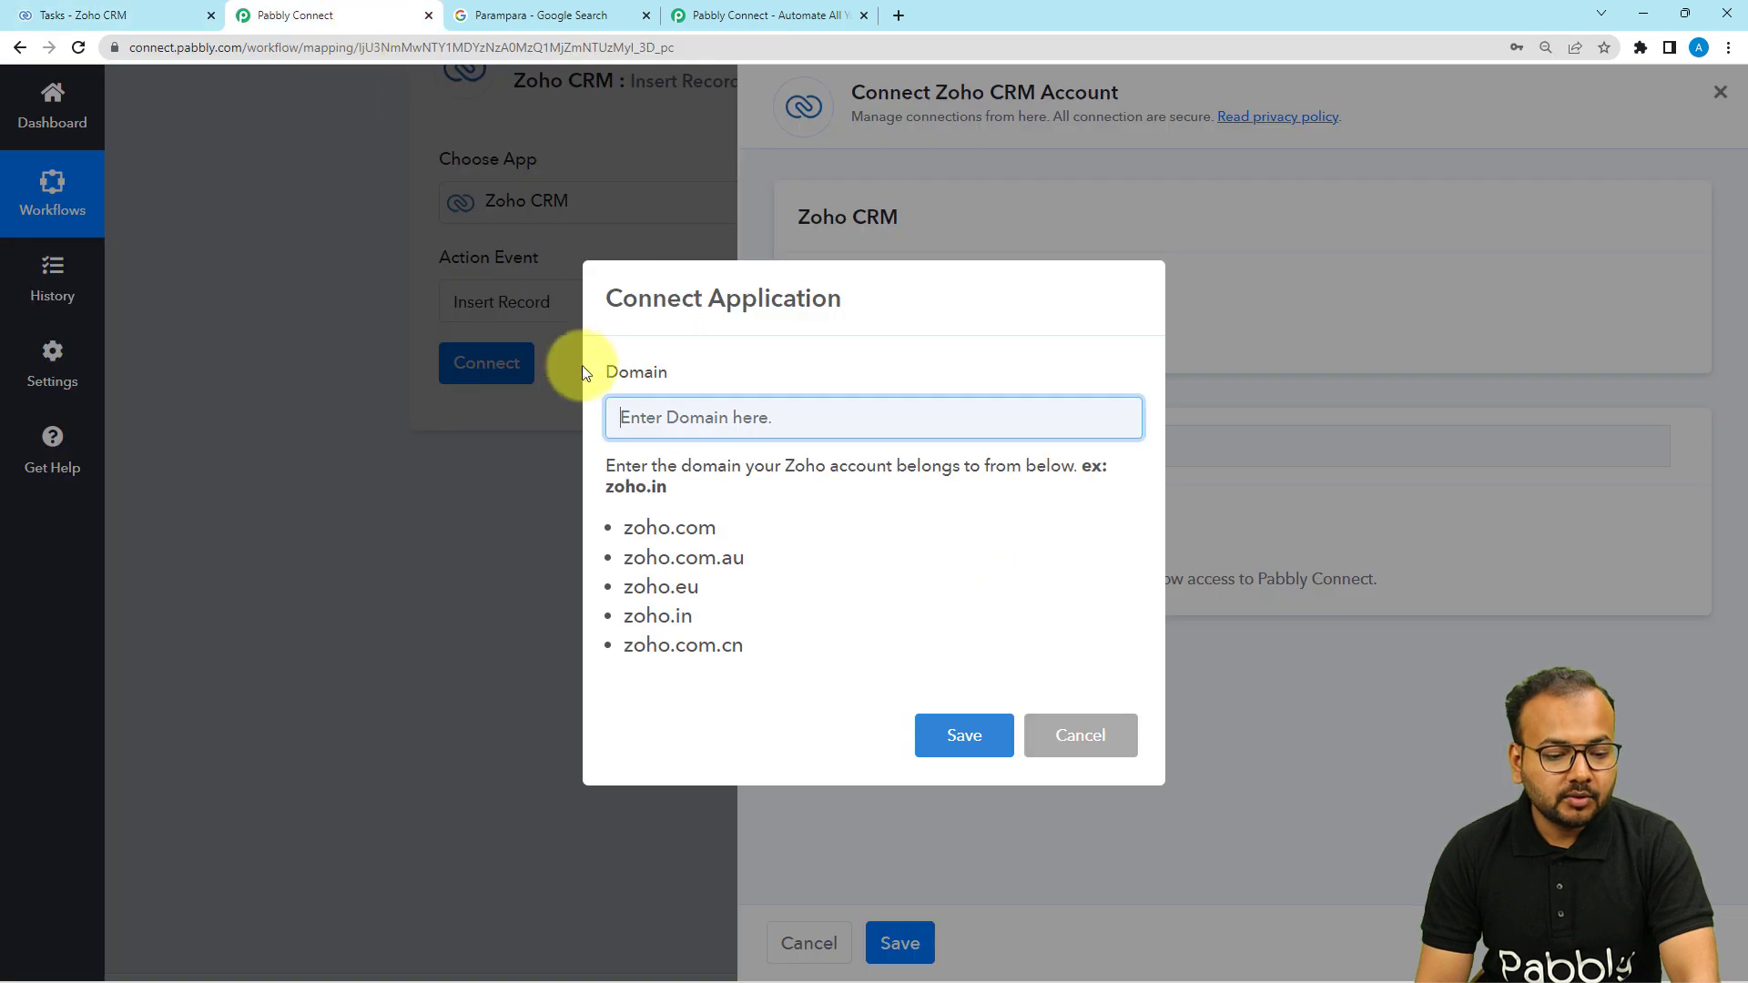
left_click_drag(693, 617, 629, 618)
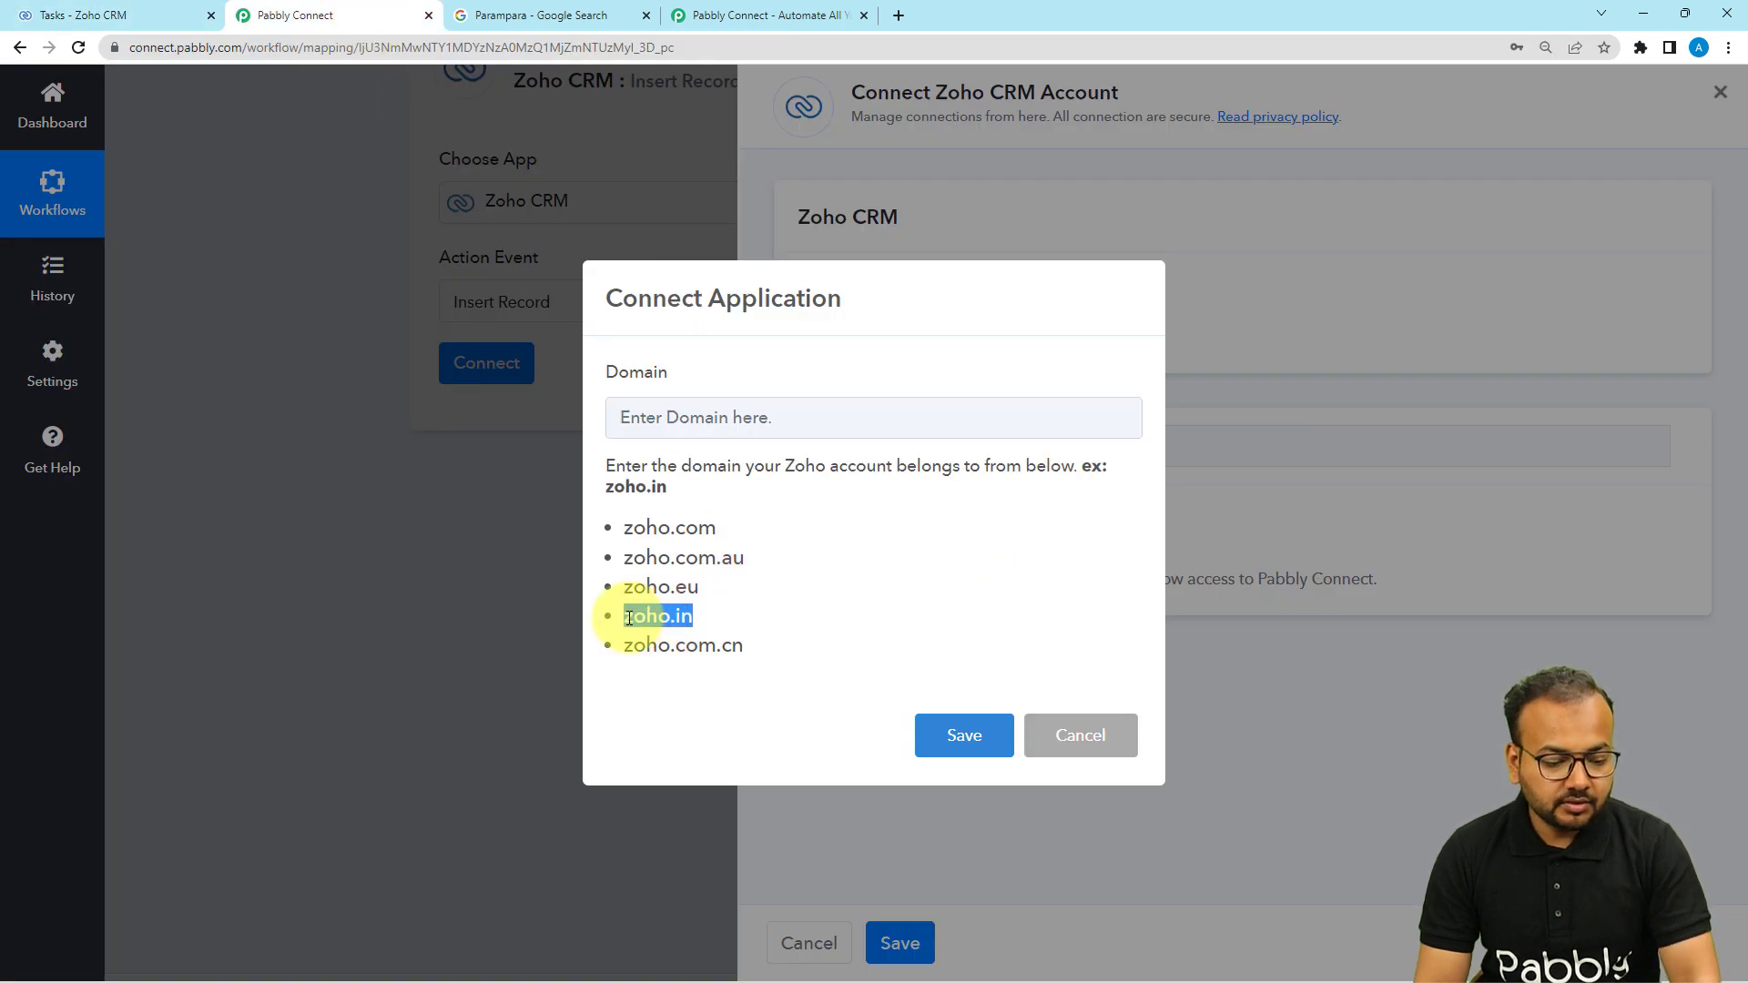
left_click(670, 418)
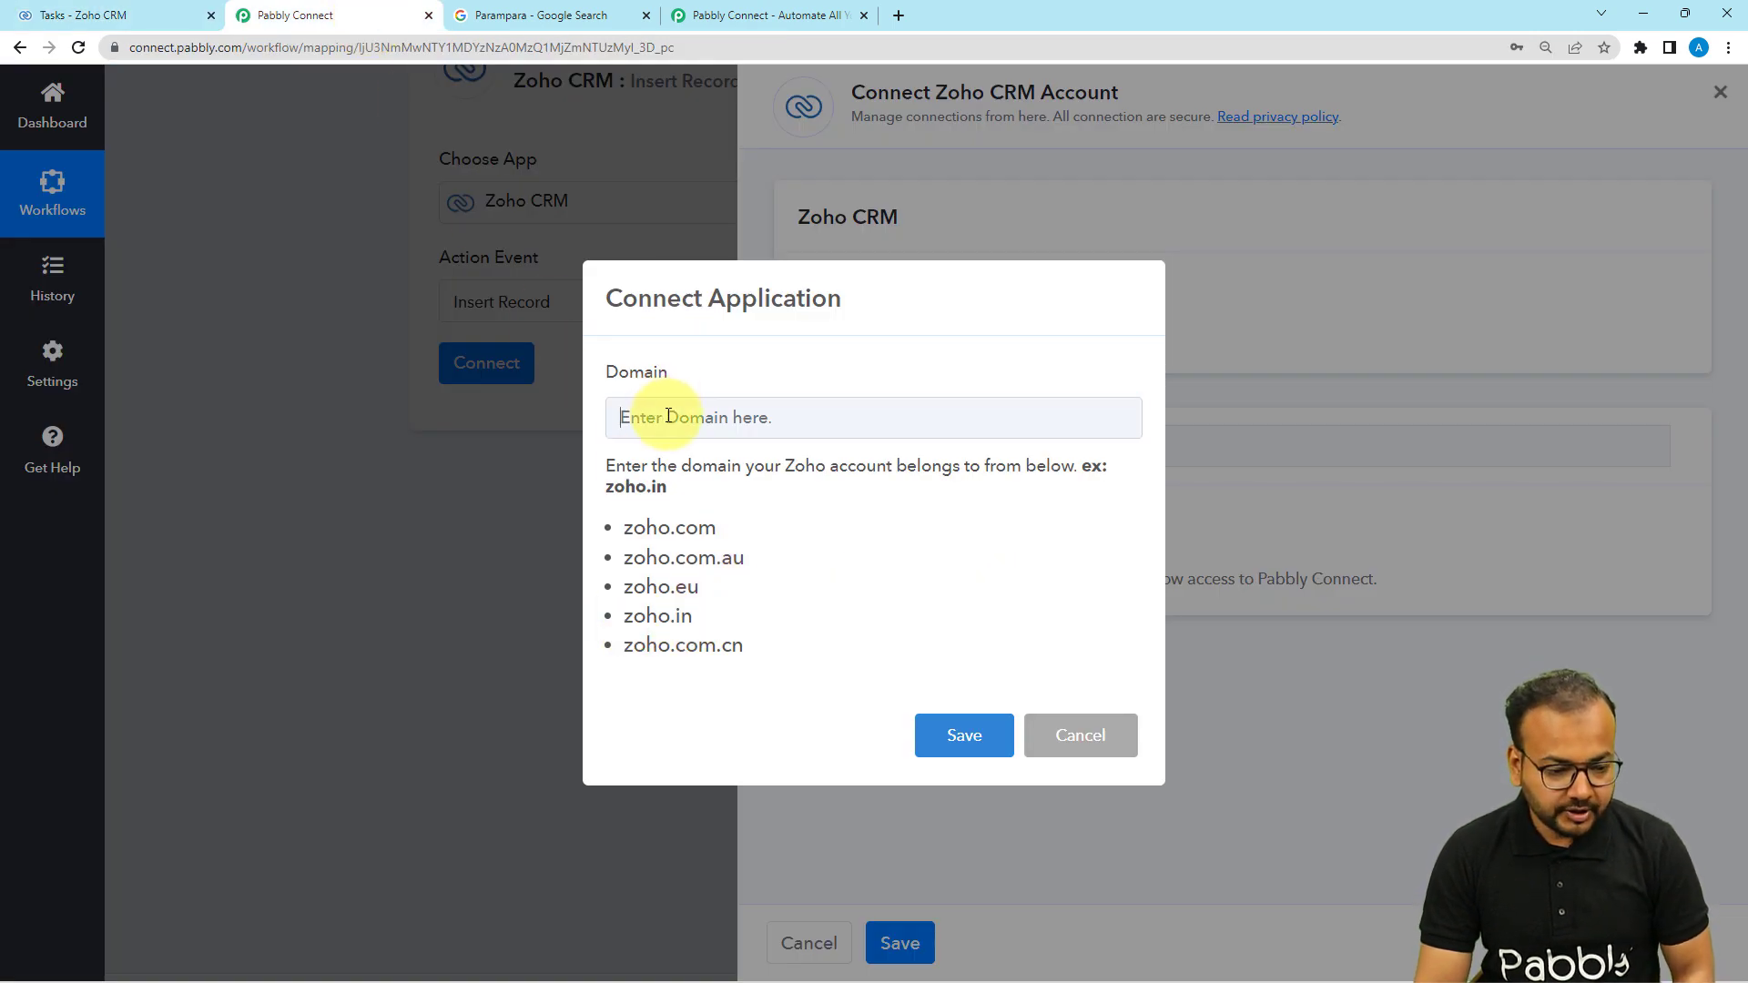
type("zoho.in")
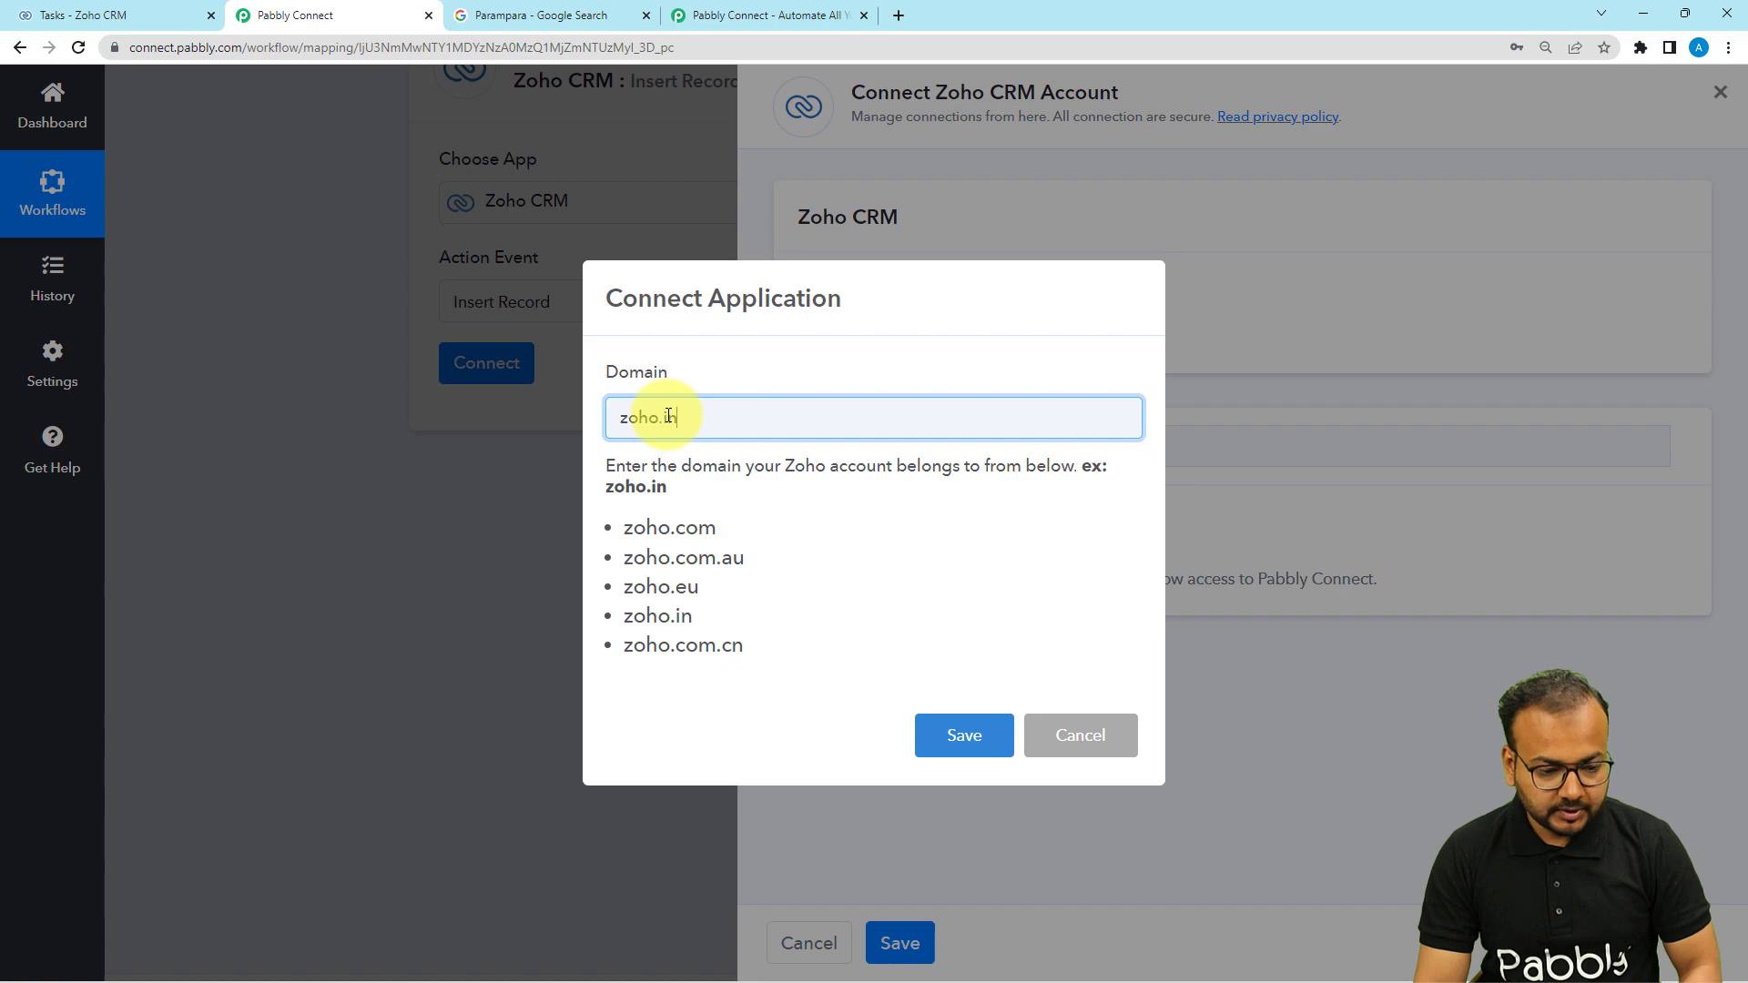
left_click(948, 734)
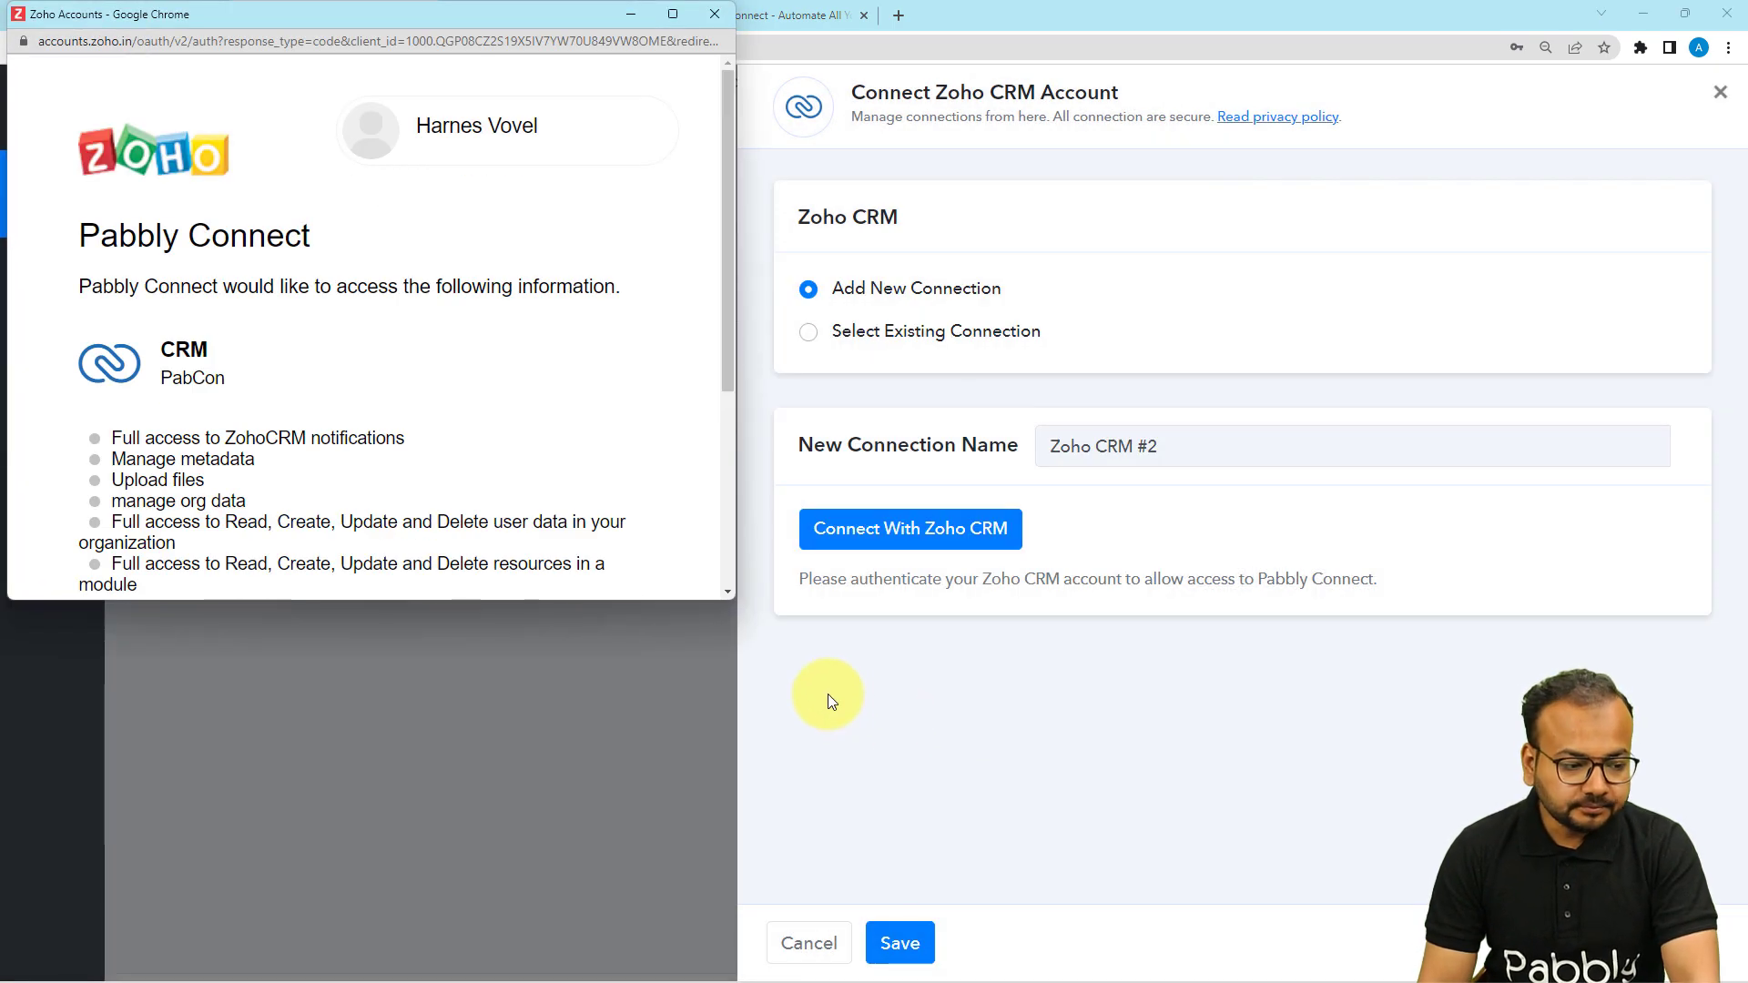
scroll(406, 326, "down", 3)
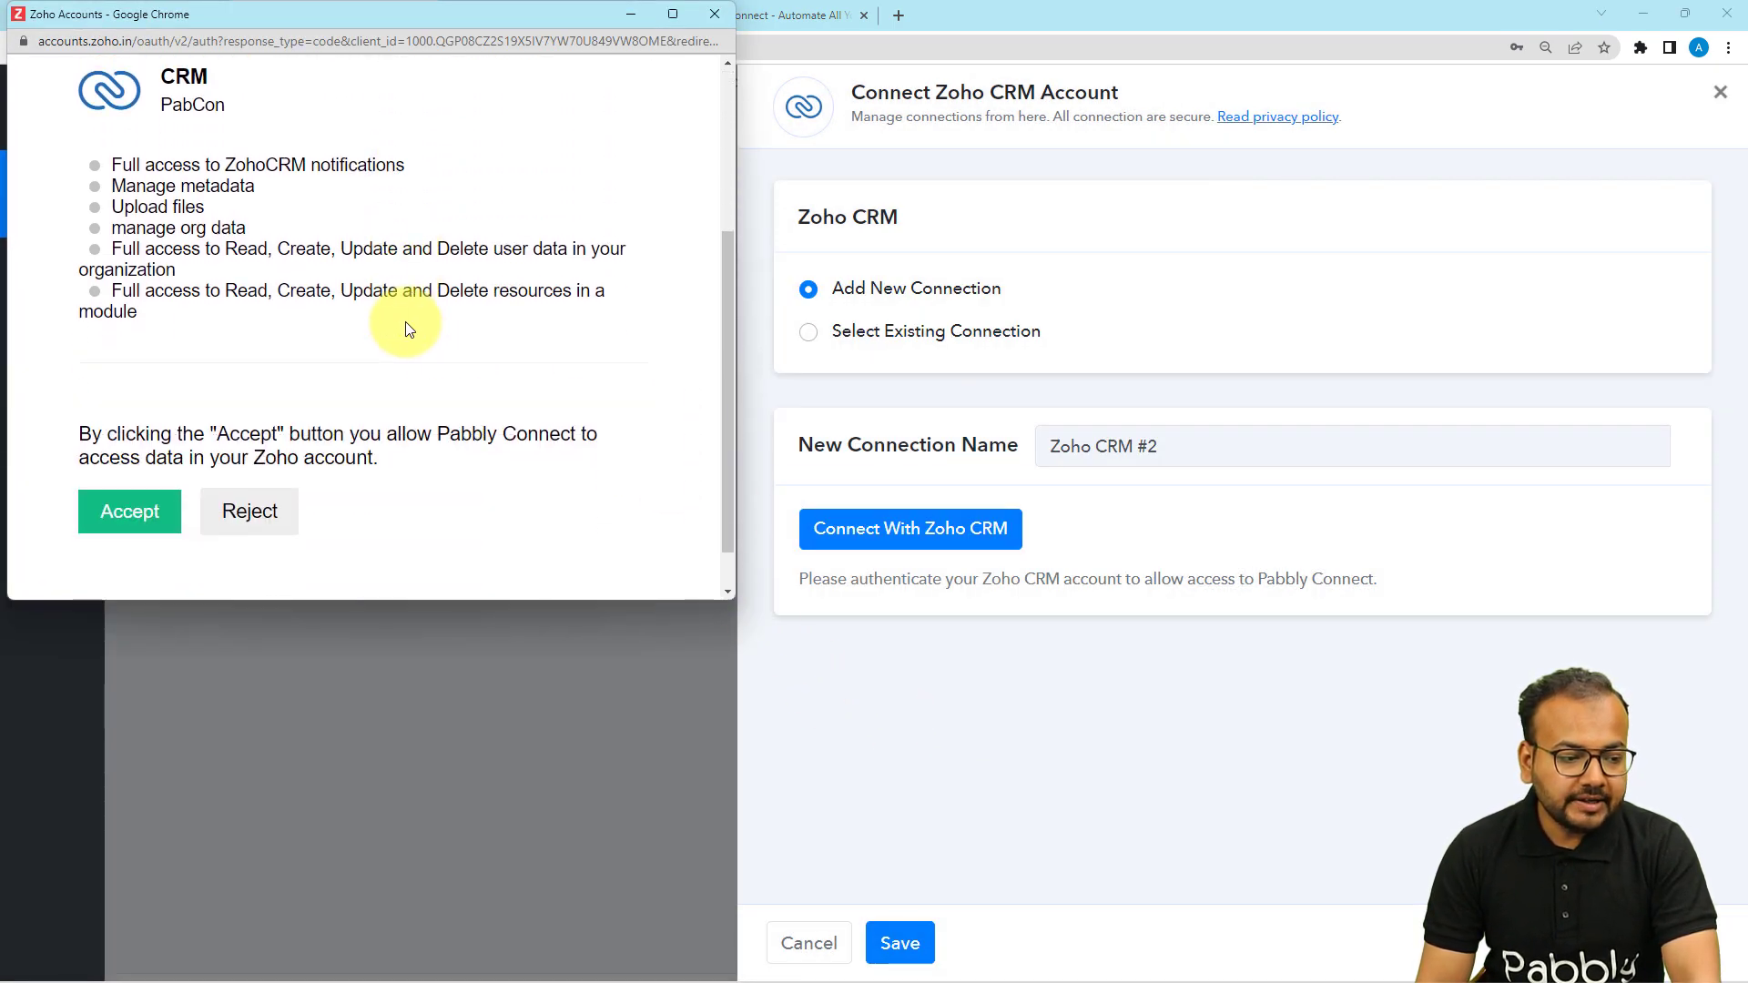
left_click(123, 521)
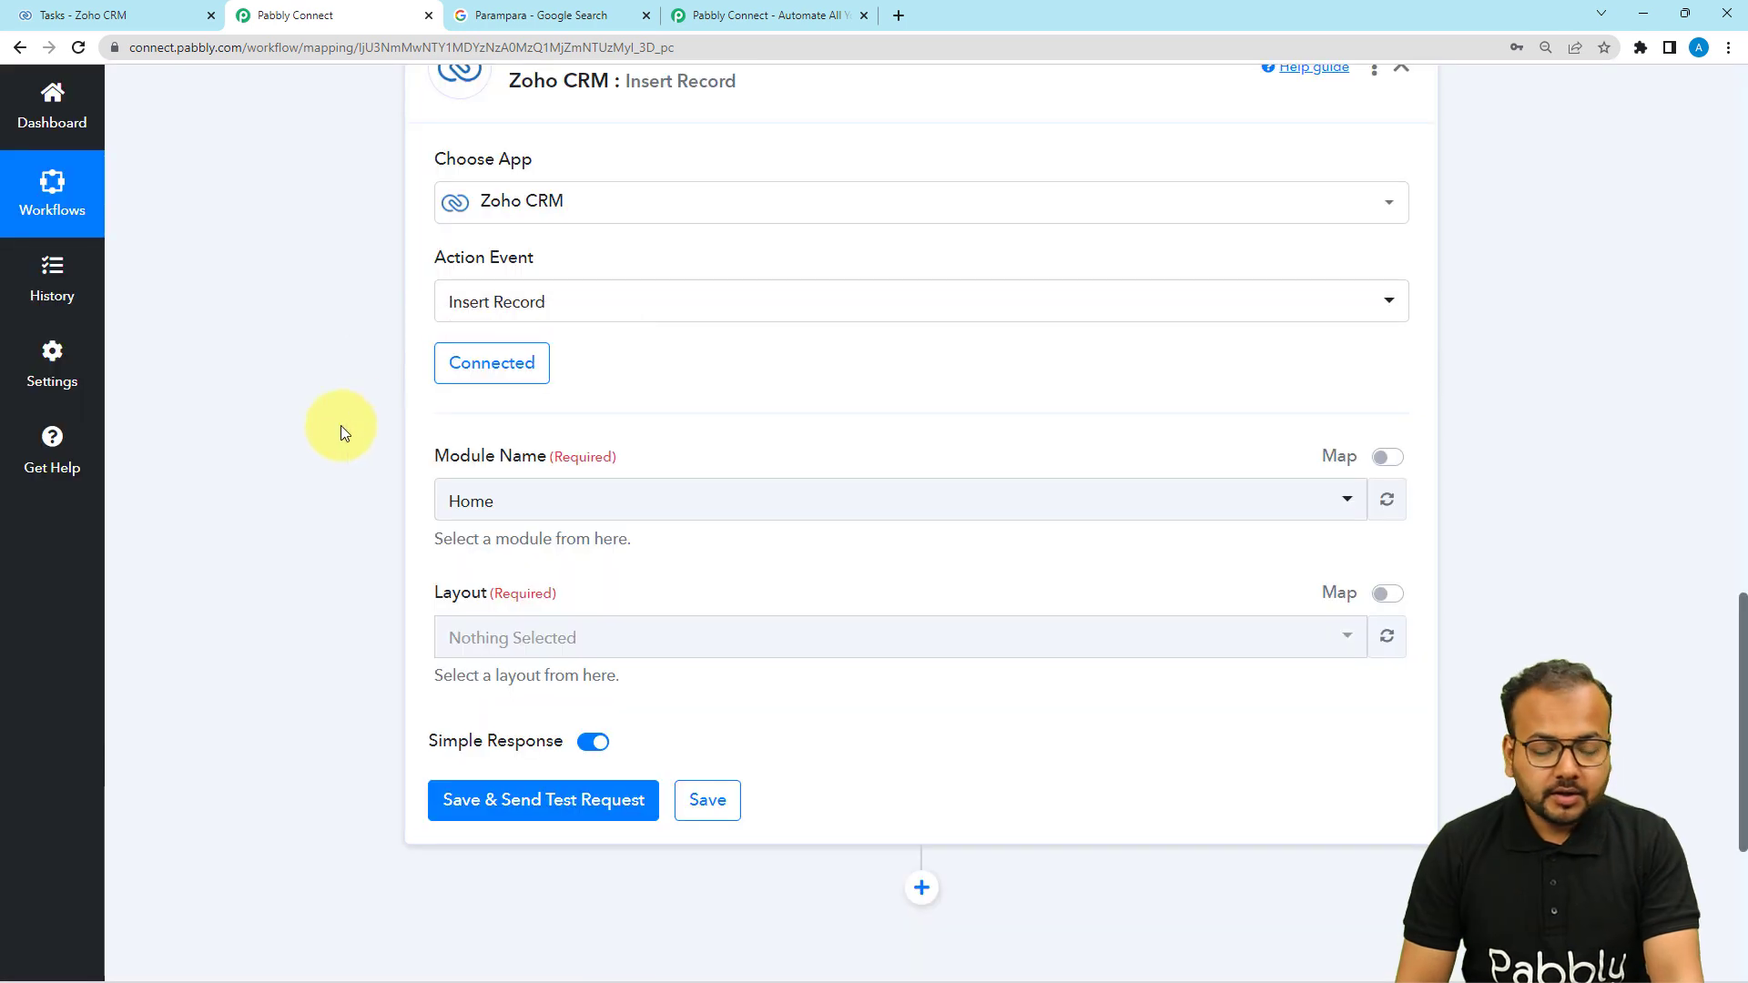
Step: Set the Zoho CRM record's module to Tasks with the Standard layout
scroll(340, 424, "down", 2)
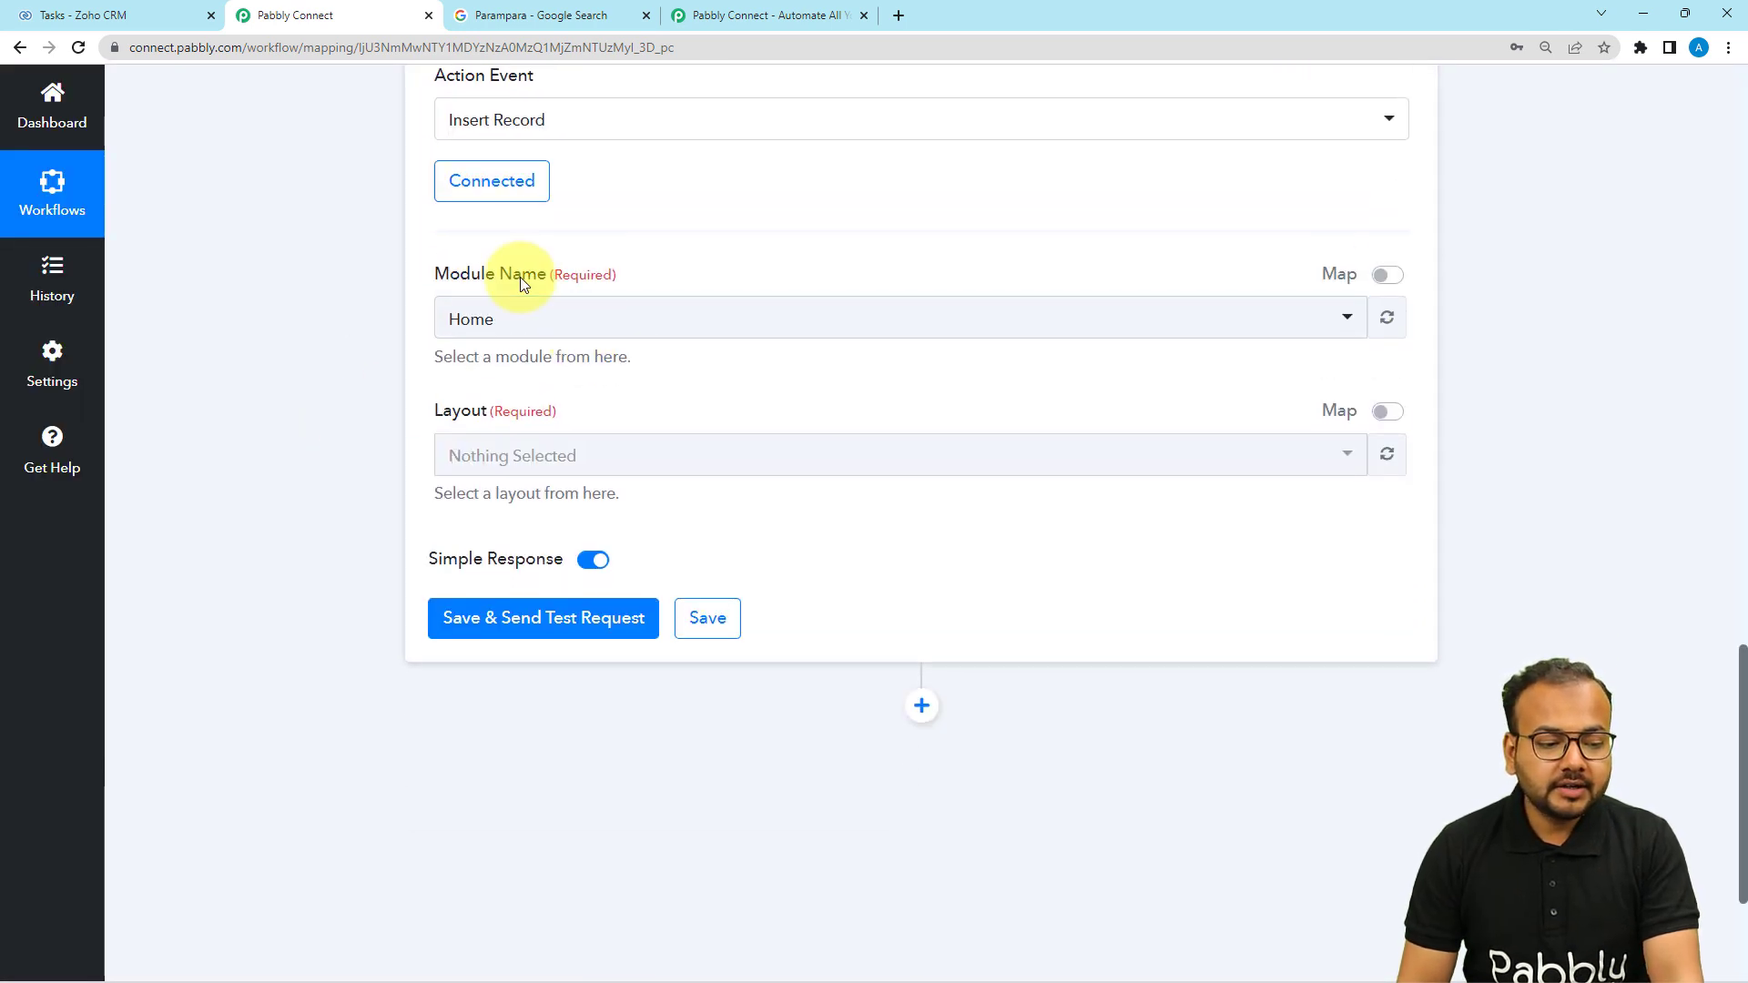
left_click(558, 322)
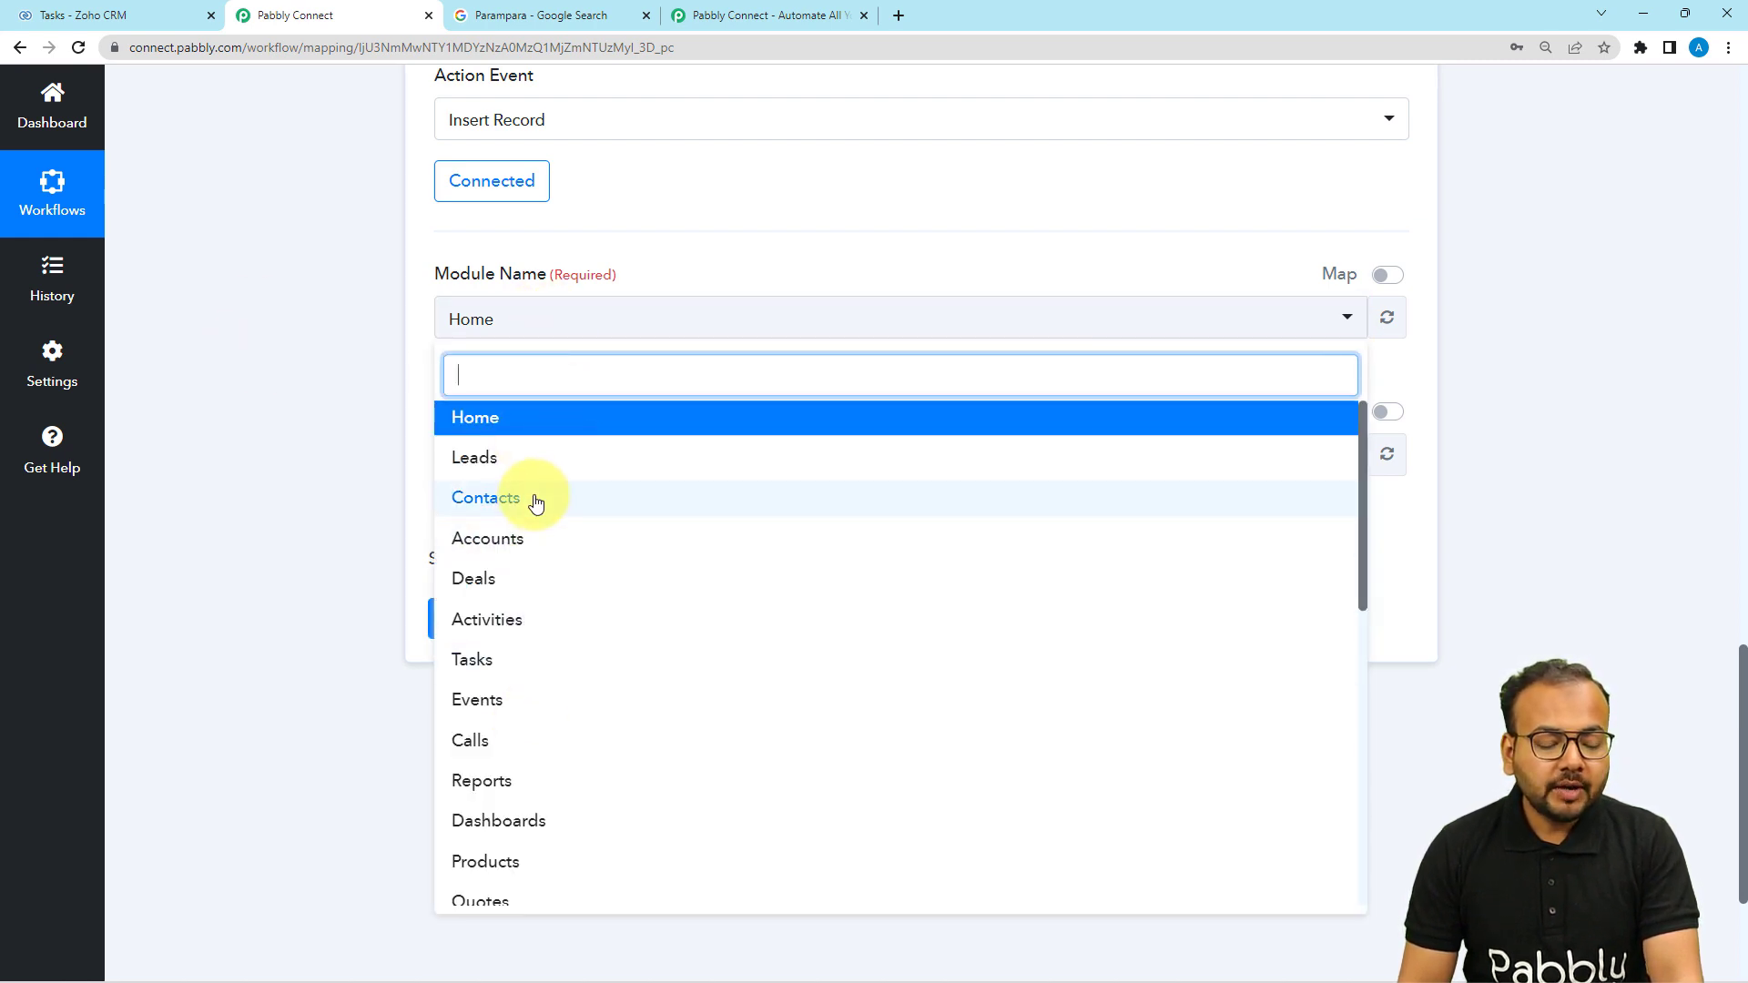
left_click(511, 664)
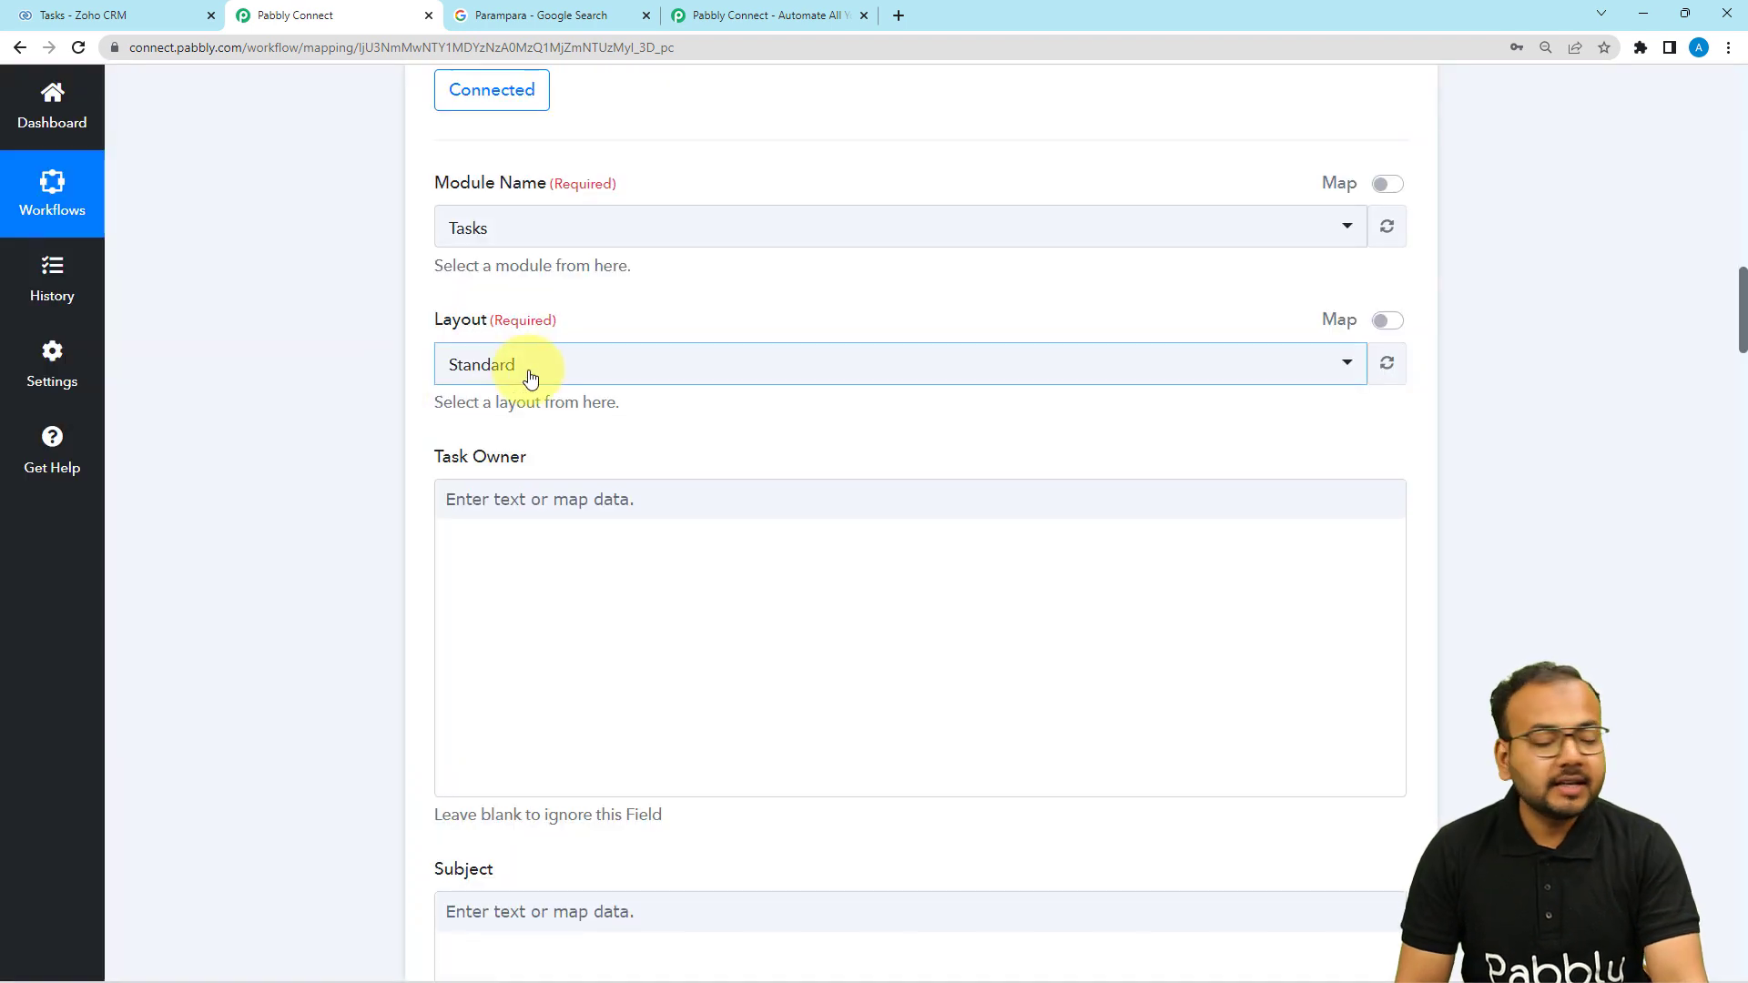
left_click(531, 377)
left_click(380, 351)
scroll(389, 362, "down", 1)
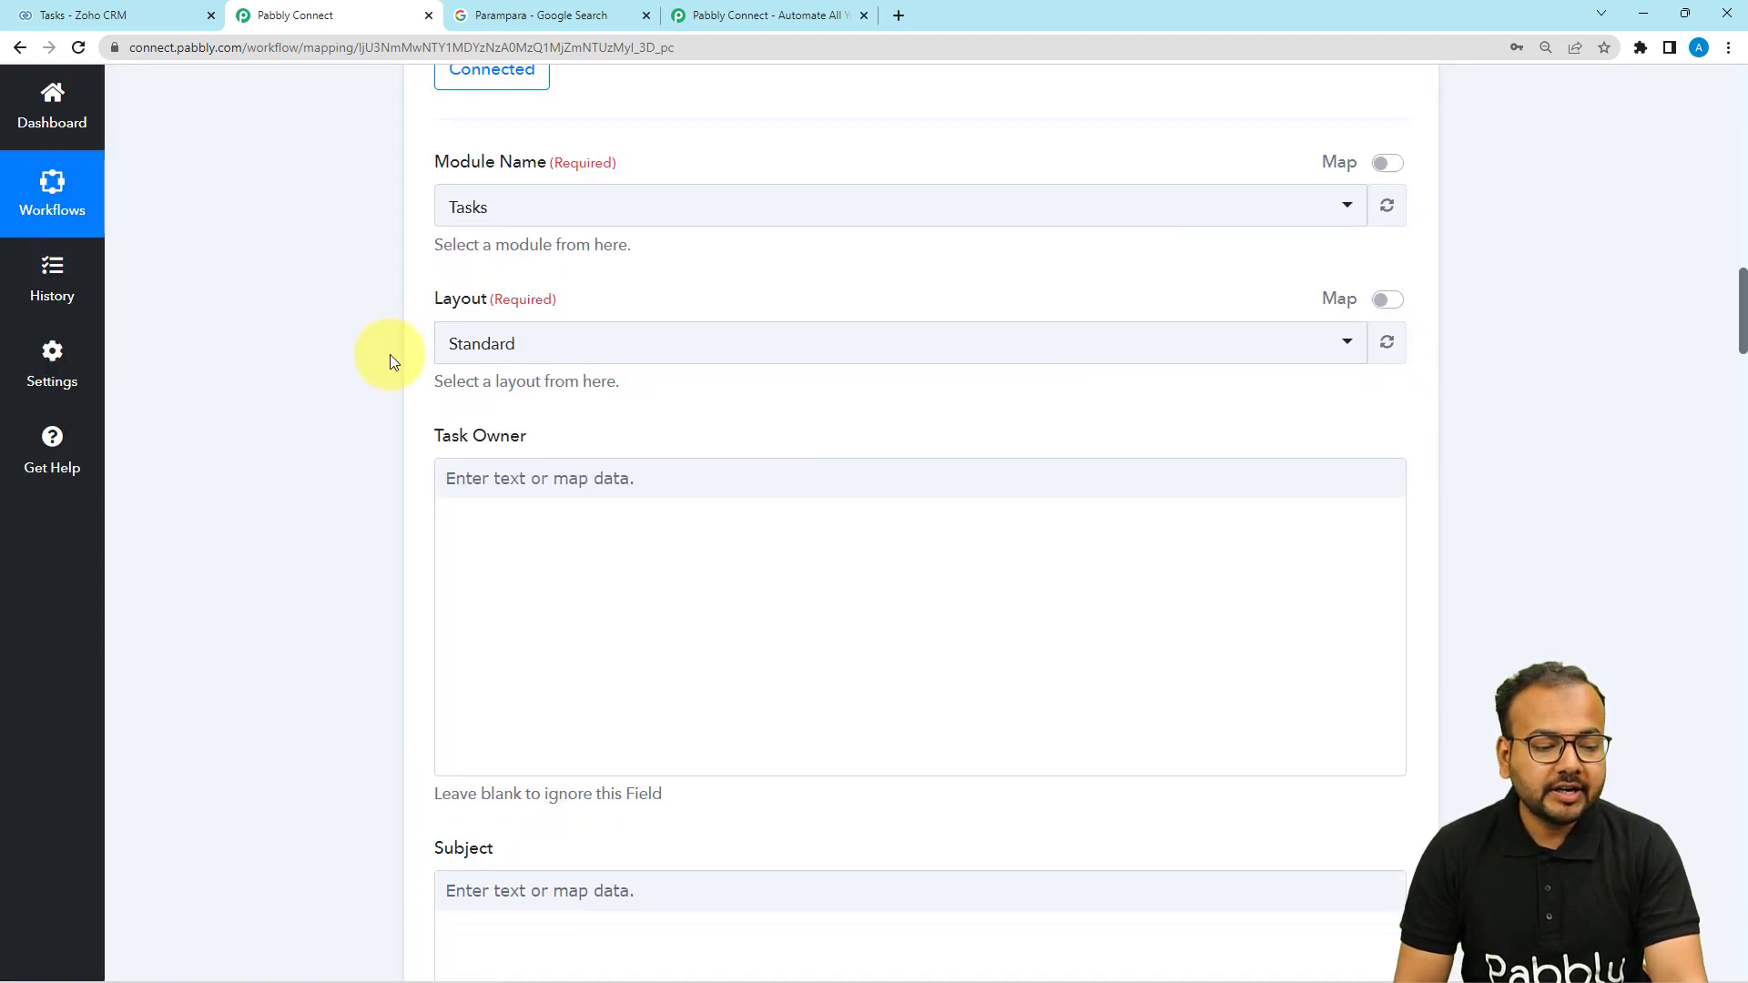
Step: Set the task's Subject to "A new review received from Google My Business"
scroll(390, 361, "down", 2)
left_click(482, 321)
scroll(482, 320, "down", 2)
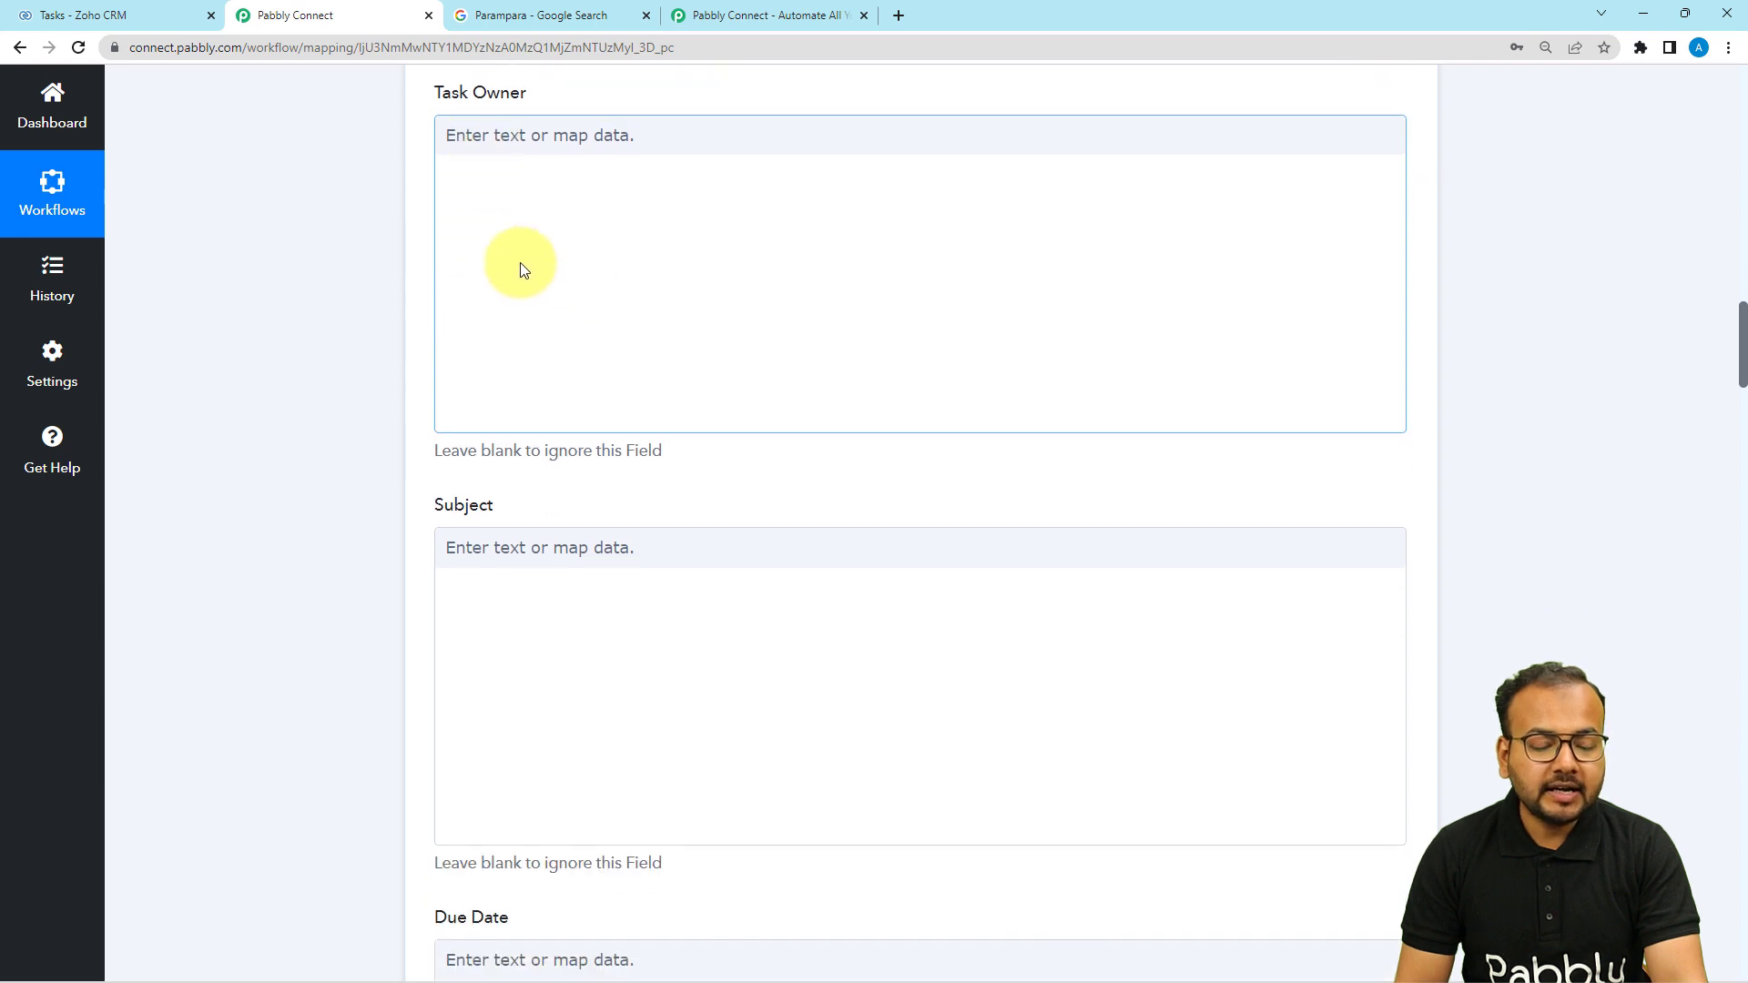
scroll(422, 269, "down", 2)
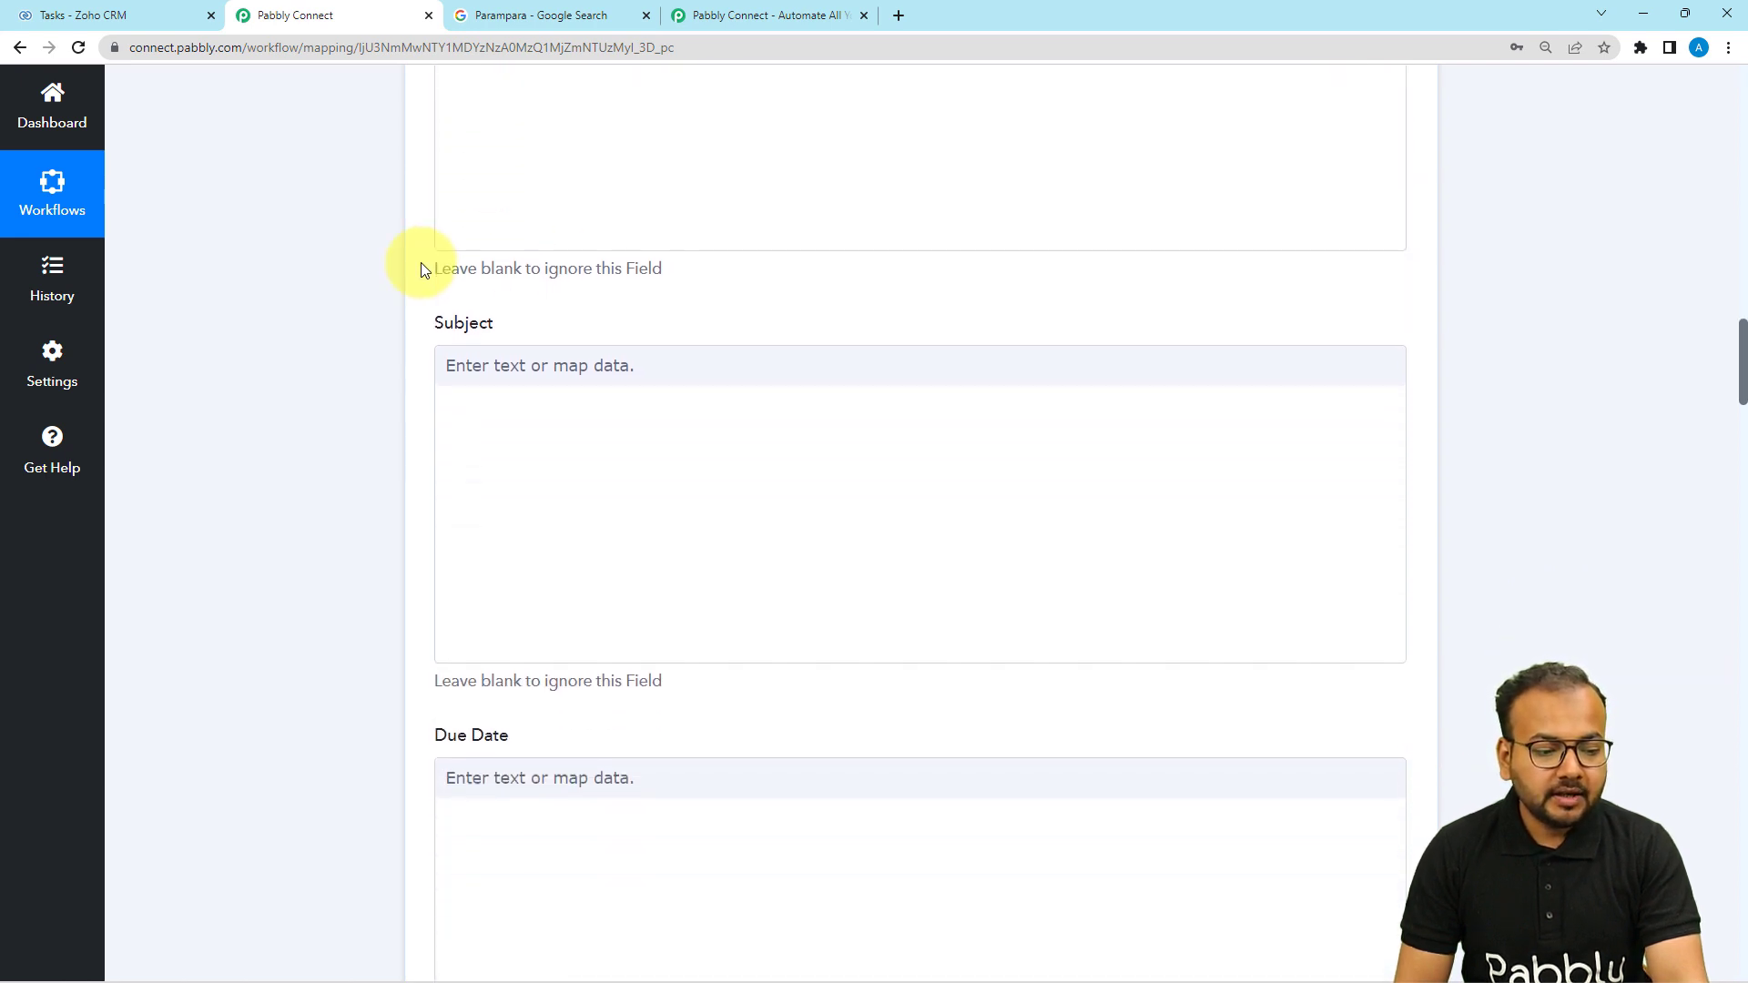
left_click(503, 367)
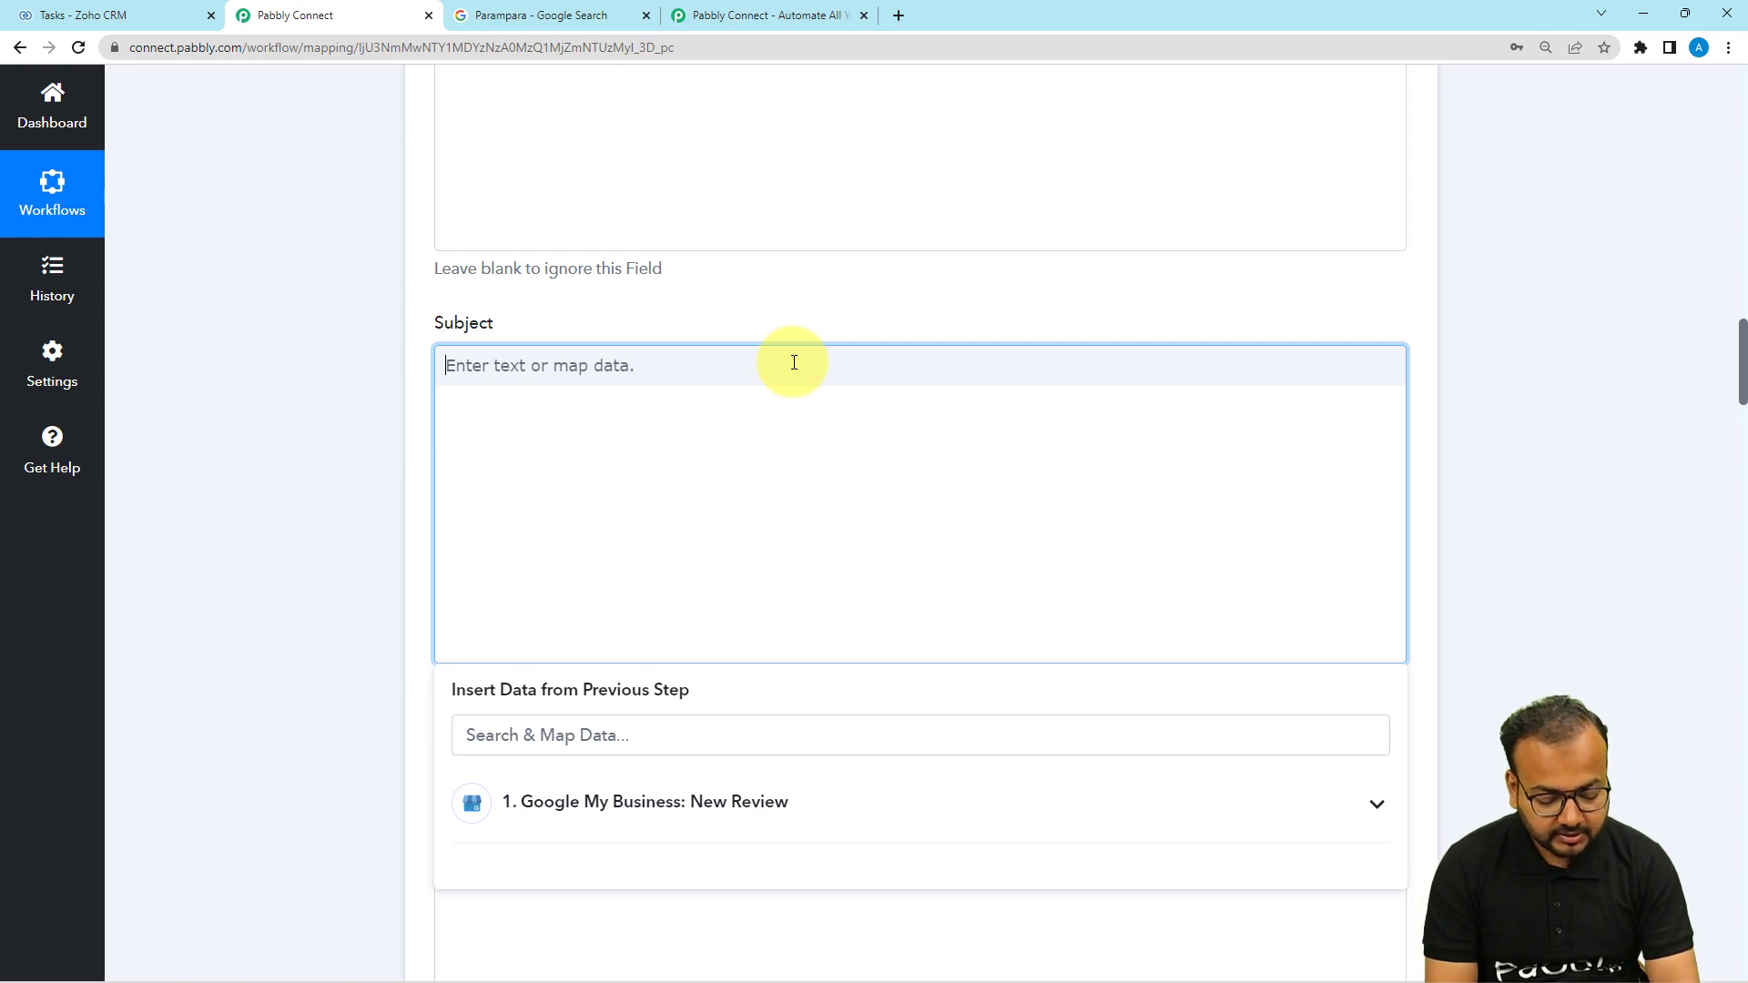
type("A new review received")
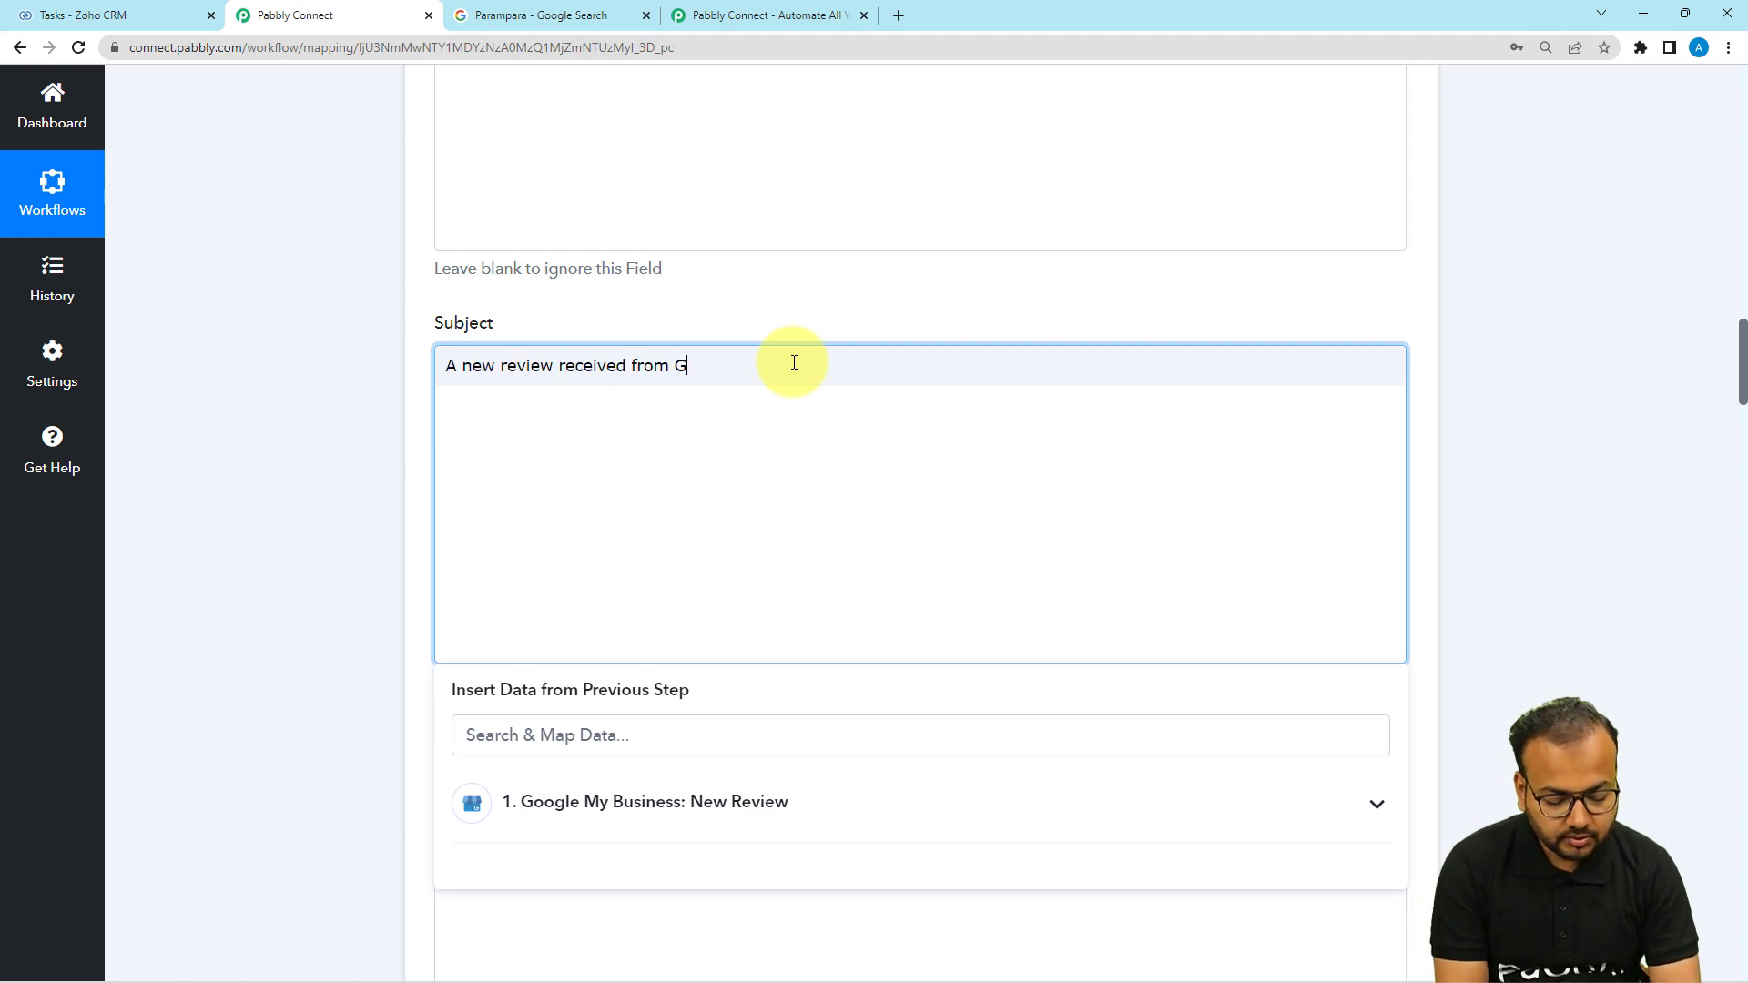
type("from Google My Business")
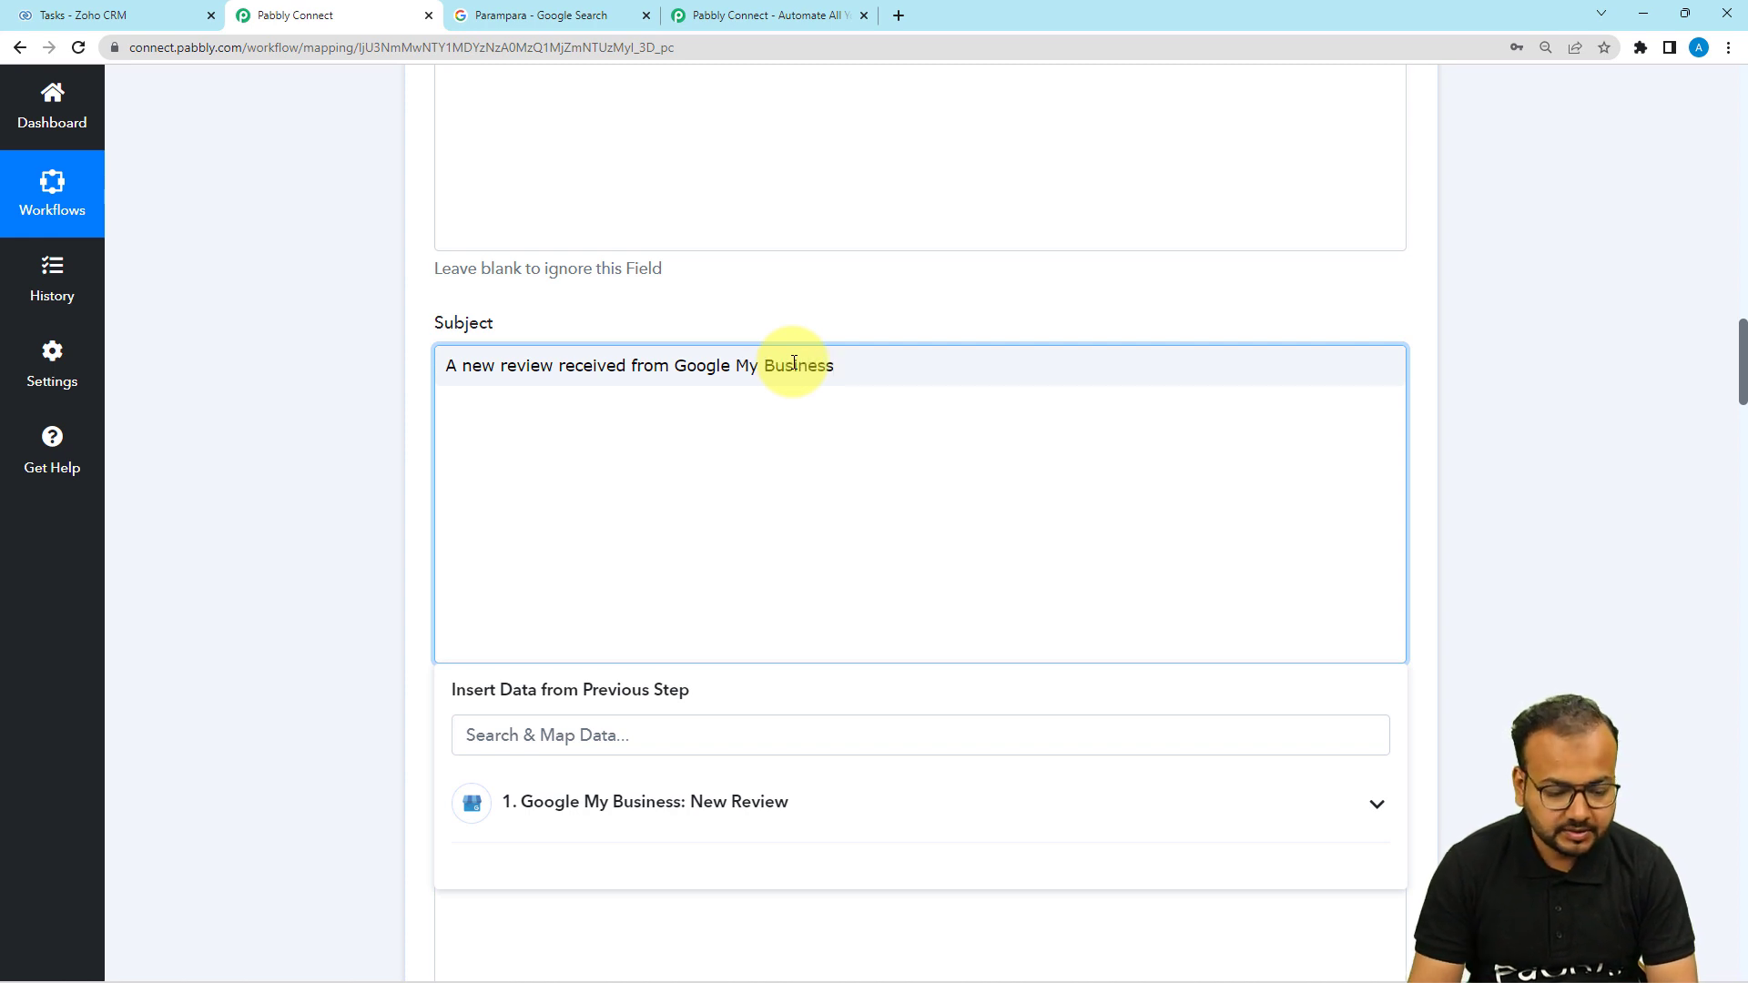
left_click(388, 441)
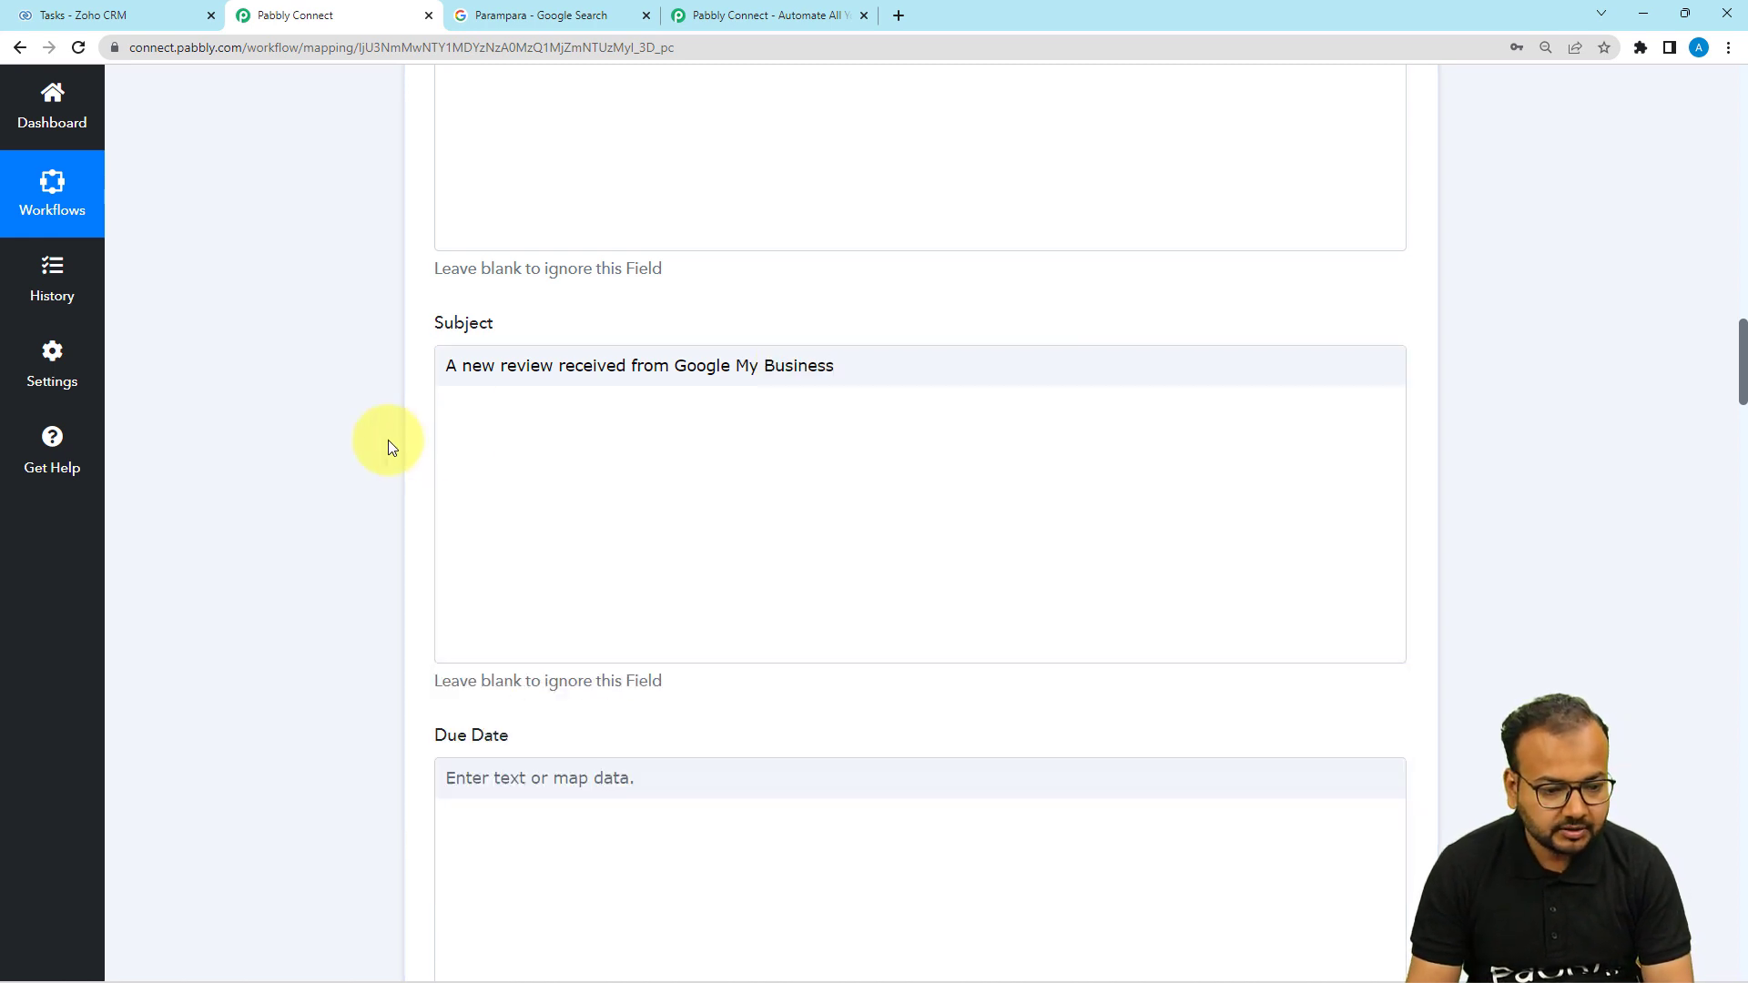
Step: Set the task's Status to Not Started and its Priority to Normal
scroll(388, 440, "down", 3)
scroll(386, 441, "down", 2)
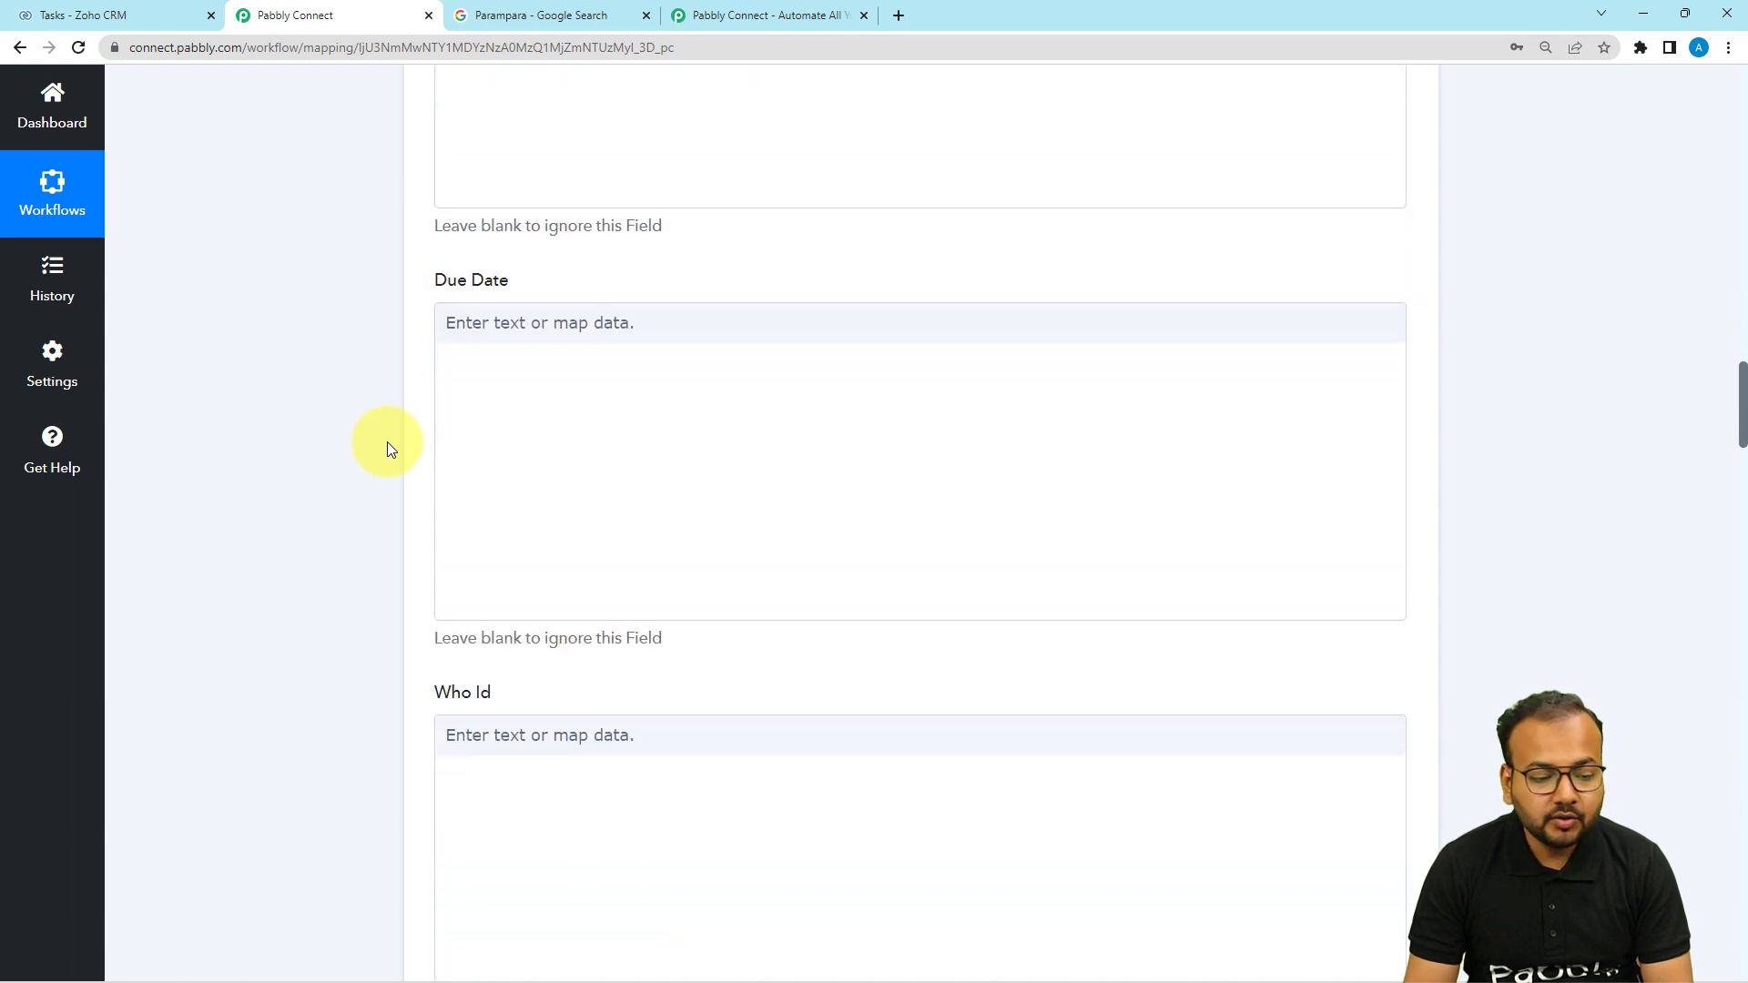
scroll(386, 440, "down", 2)
scroll(386, 440, "down", 4)
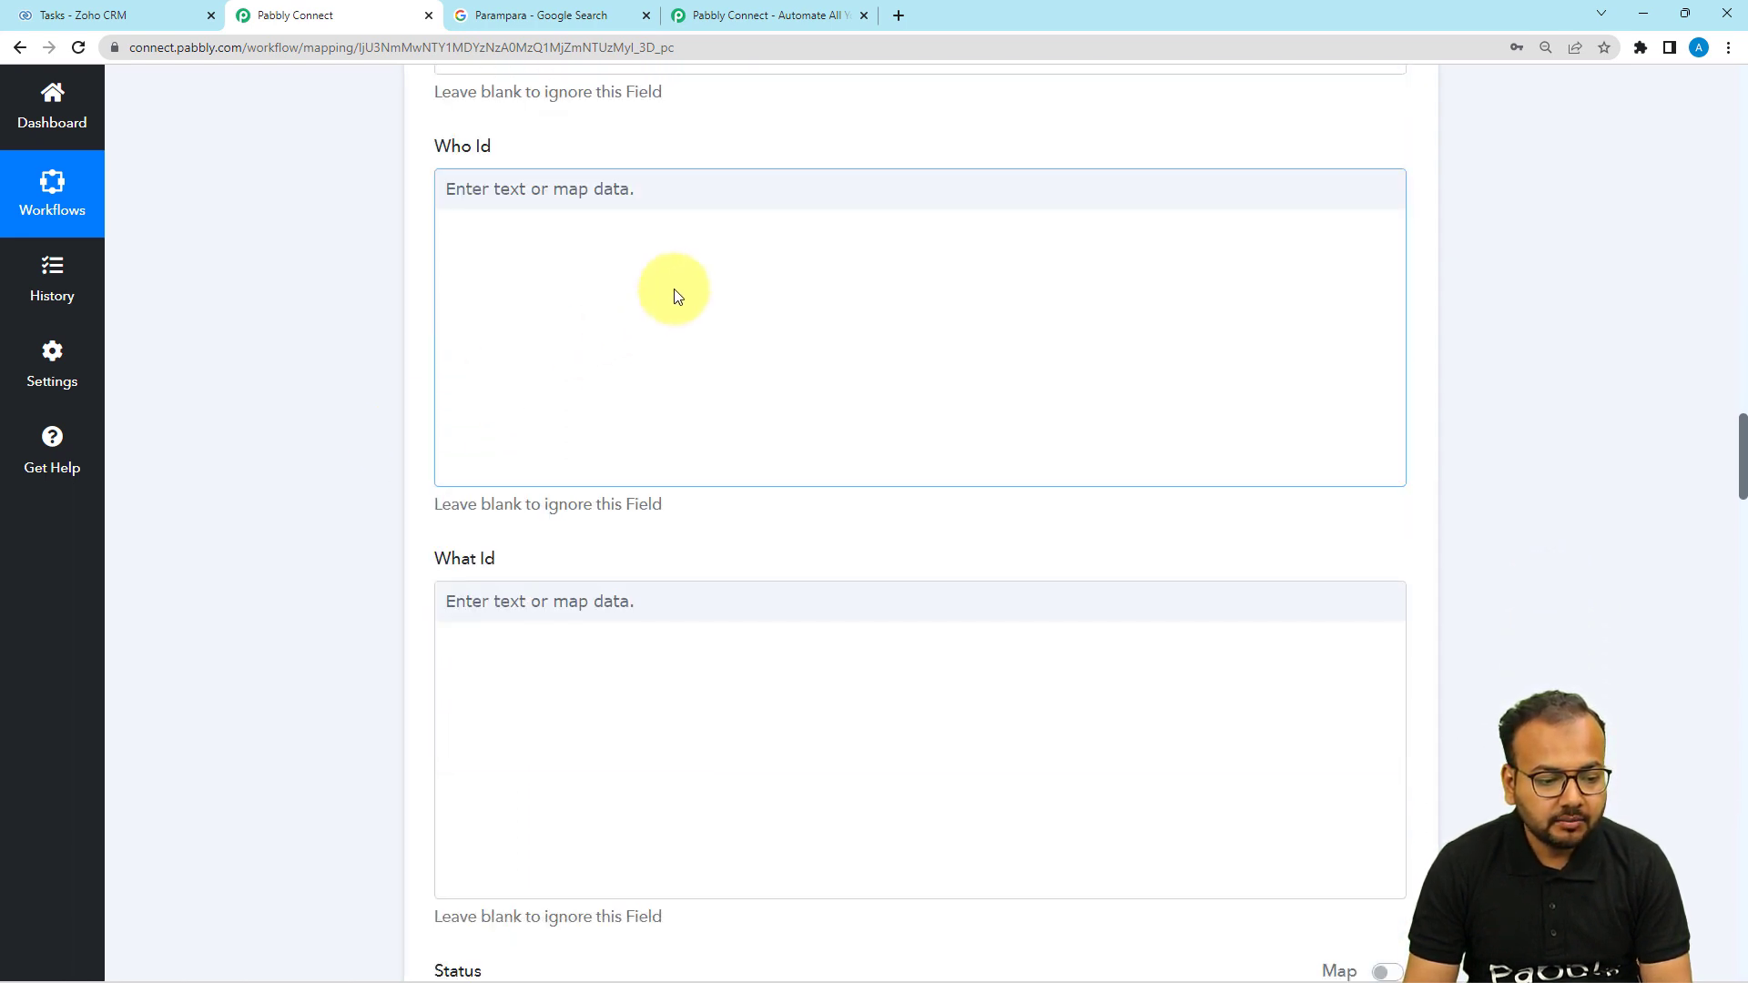
scroll(369, 357, "down", 8)
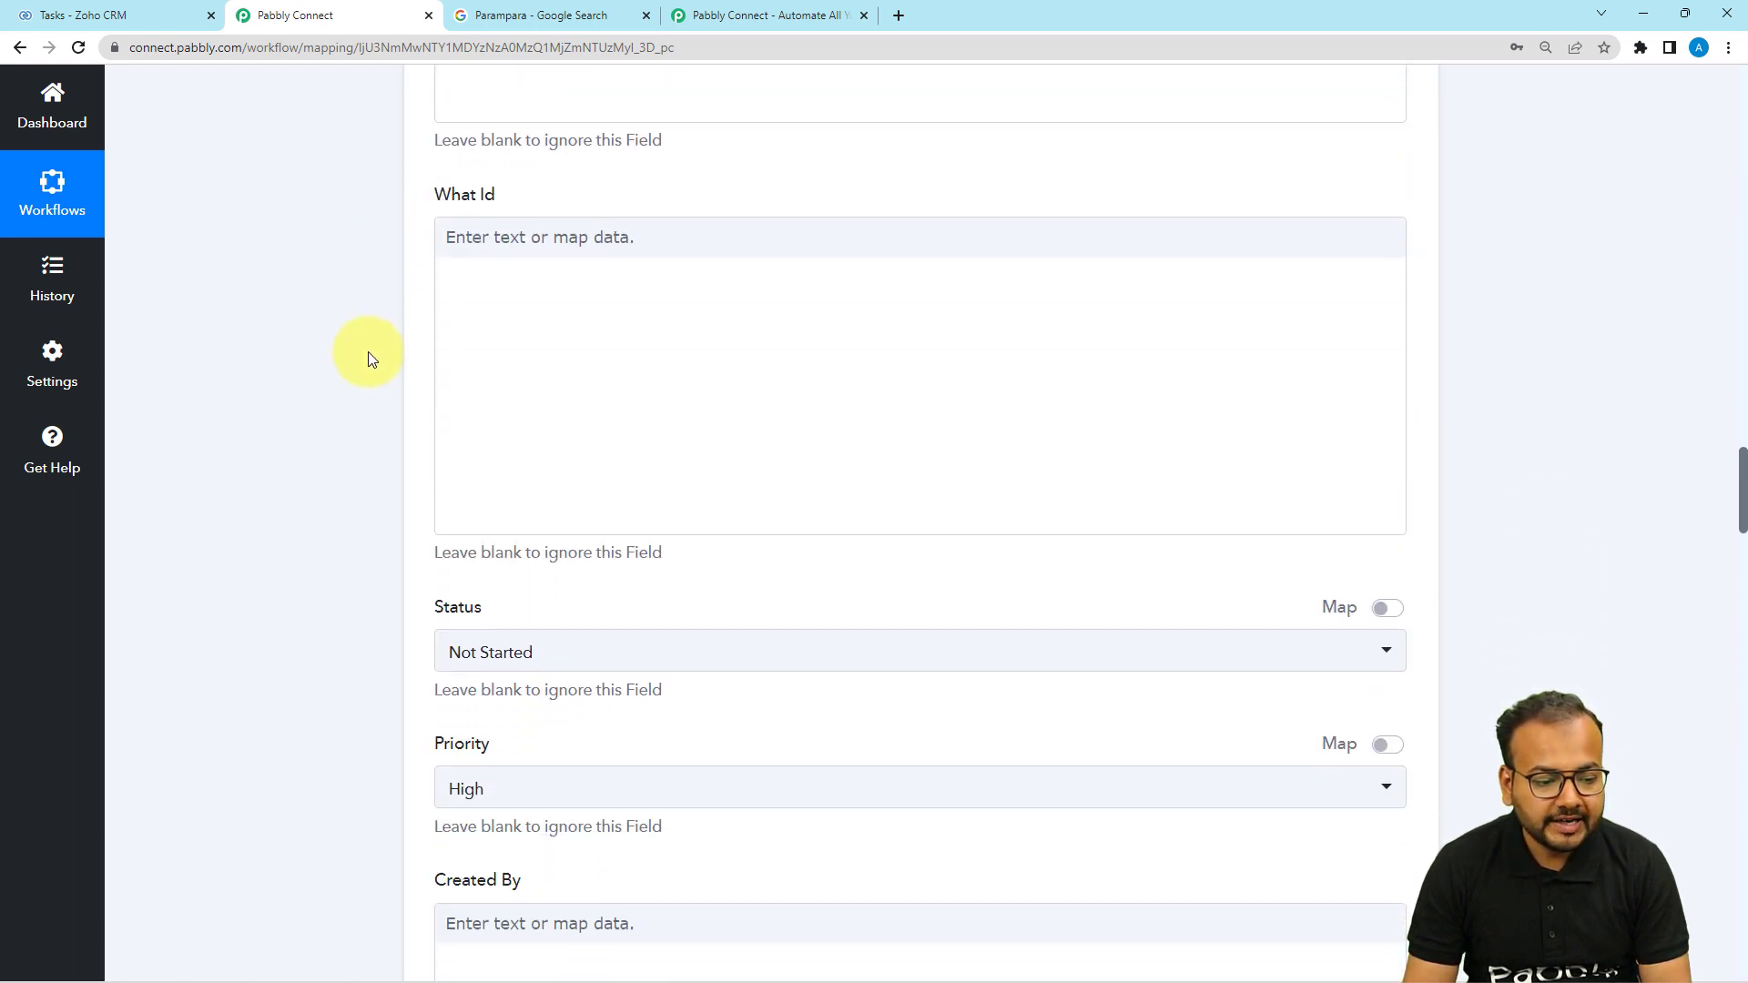
scroll(368, 357, "up", 1)
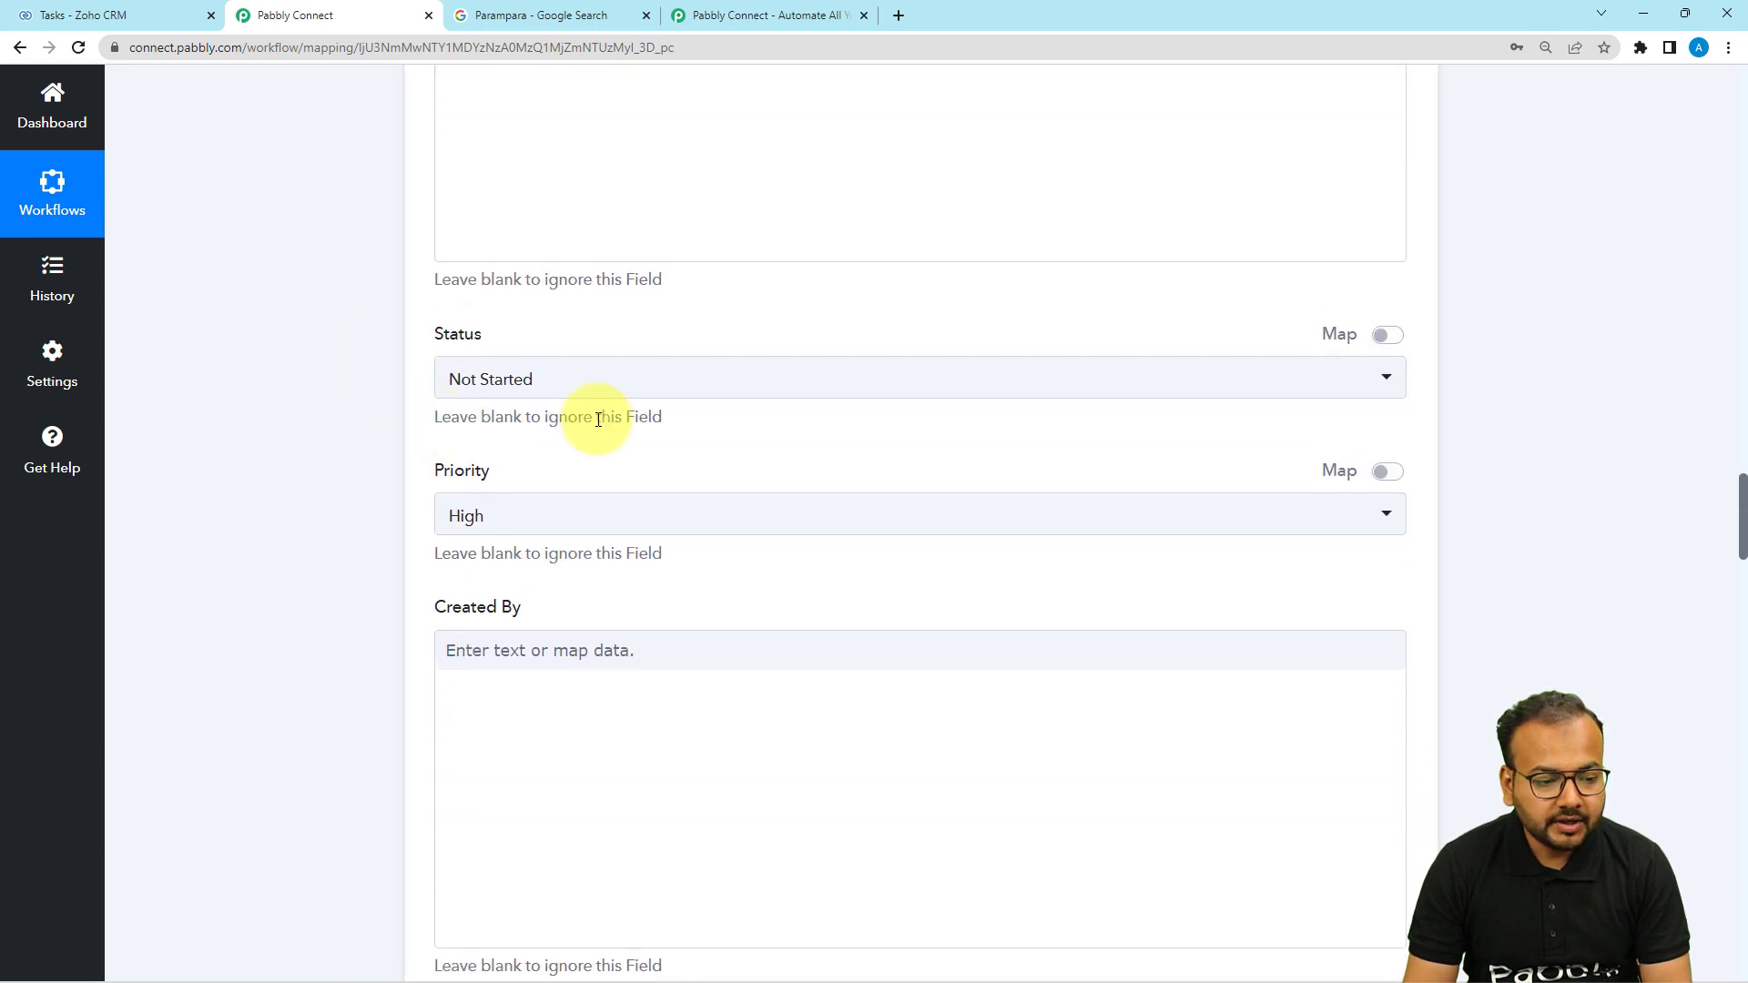
left_click(570, 398)
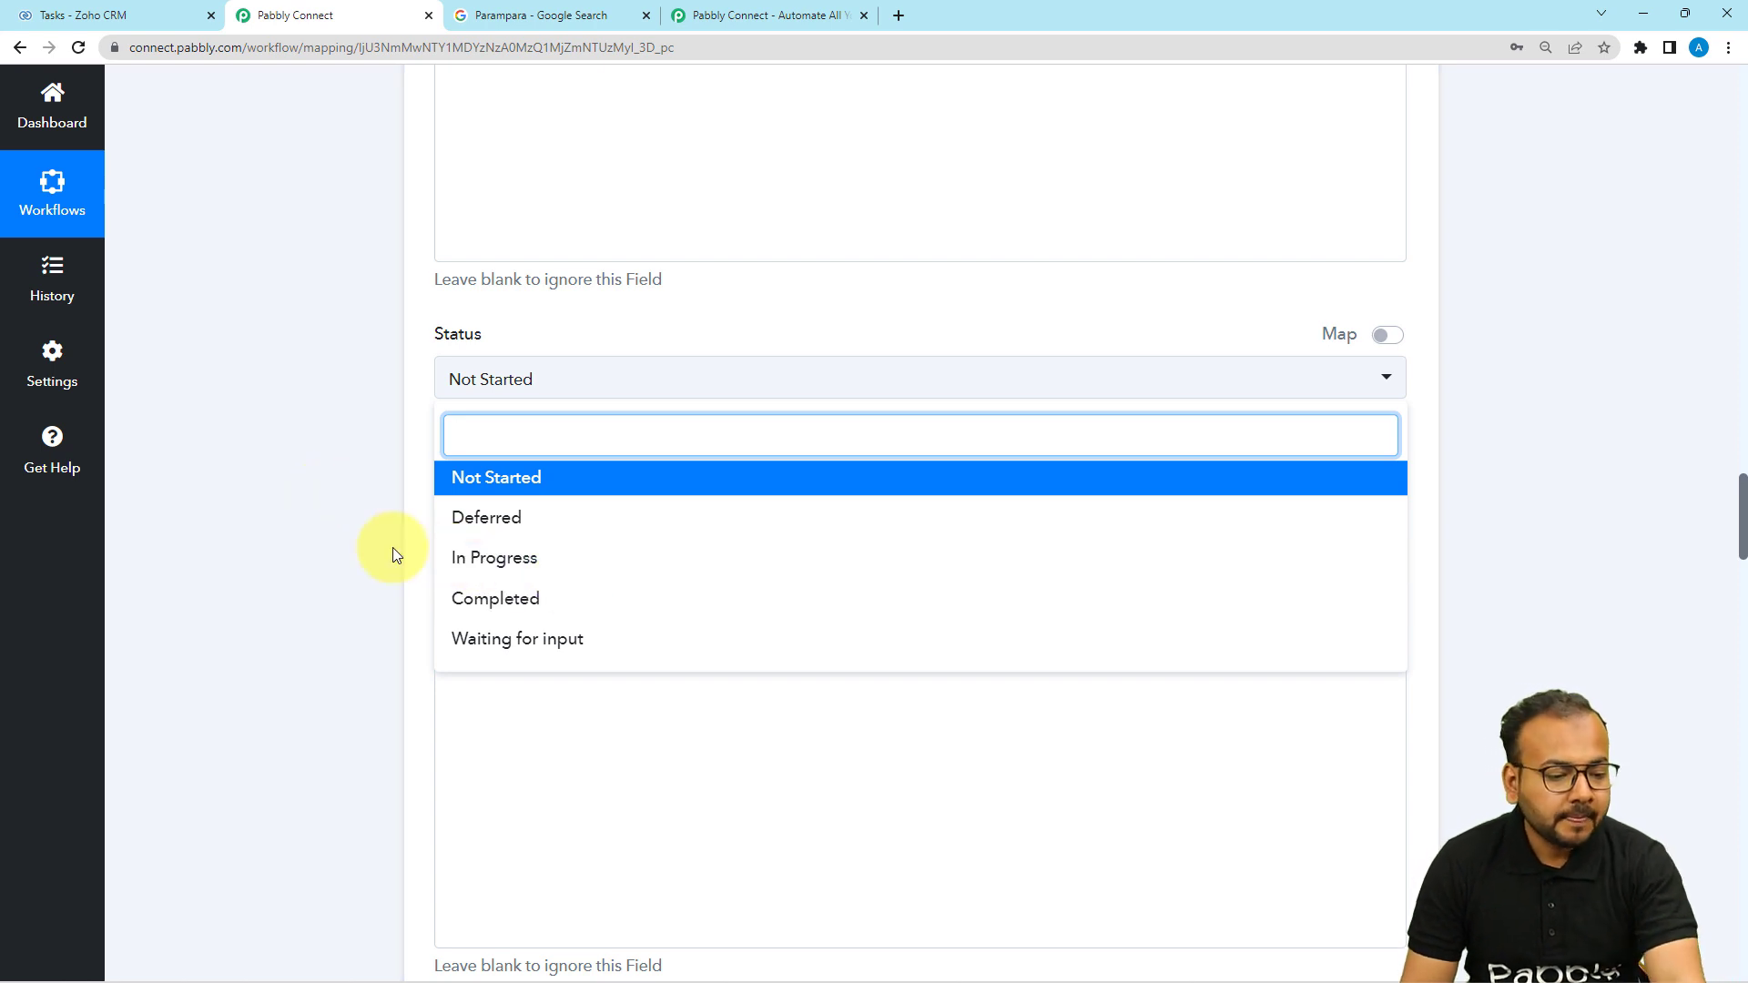
left_click(466, 492)
scroll(324, 417, "down", 3)
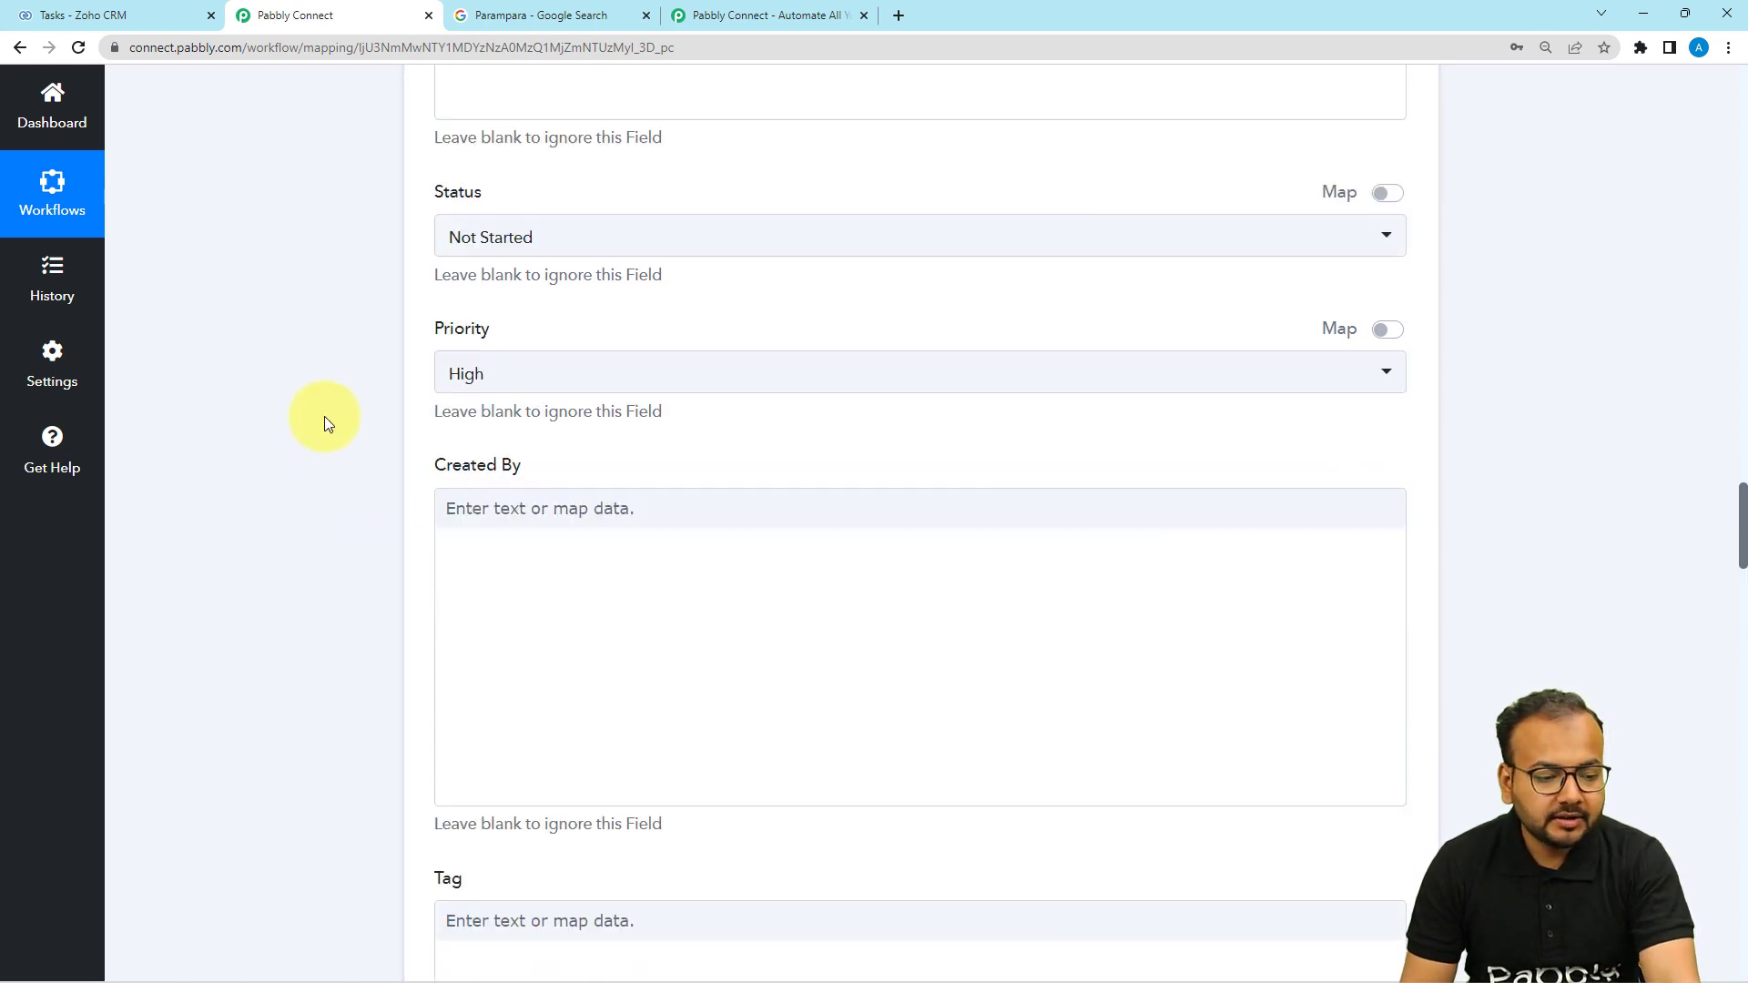
left_click(571, 243)
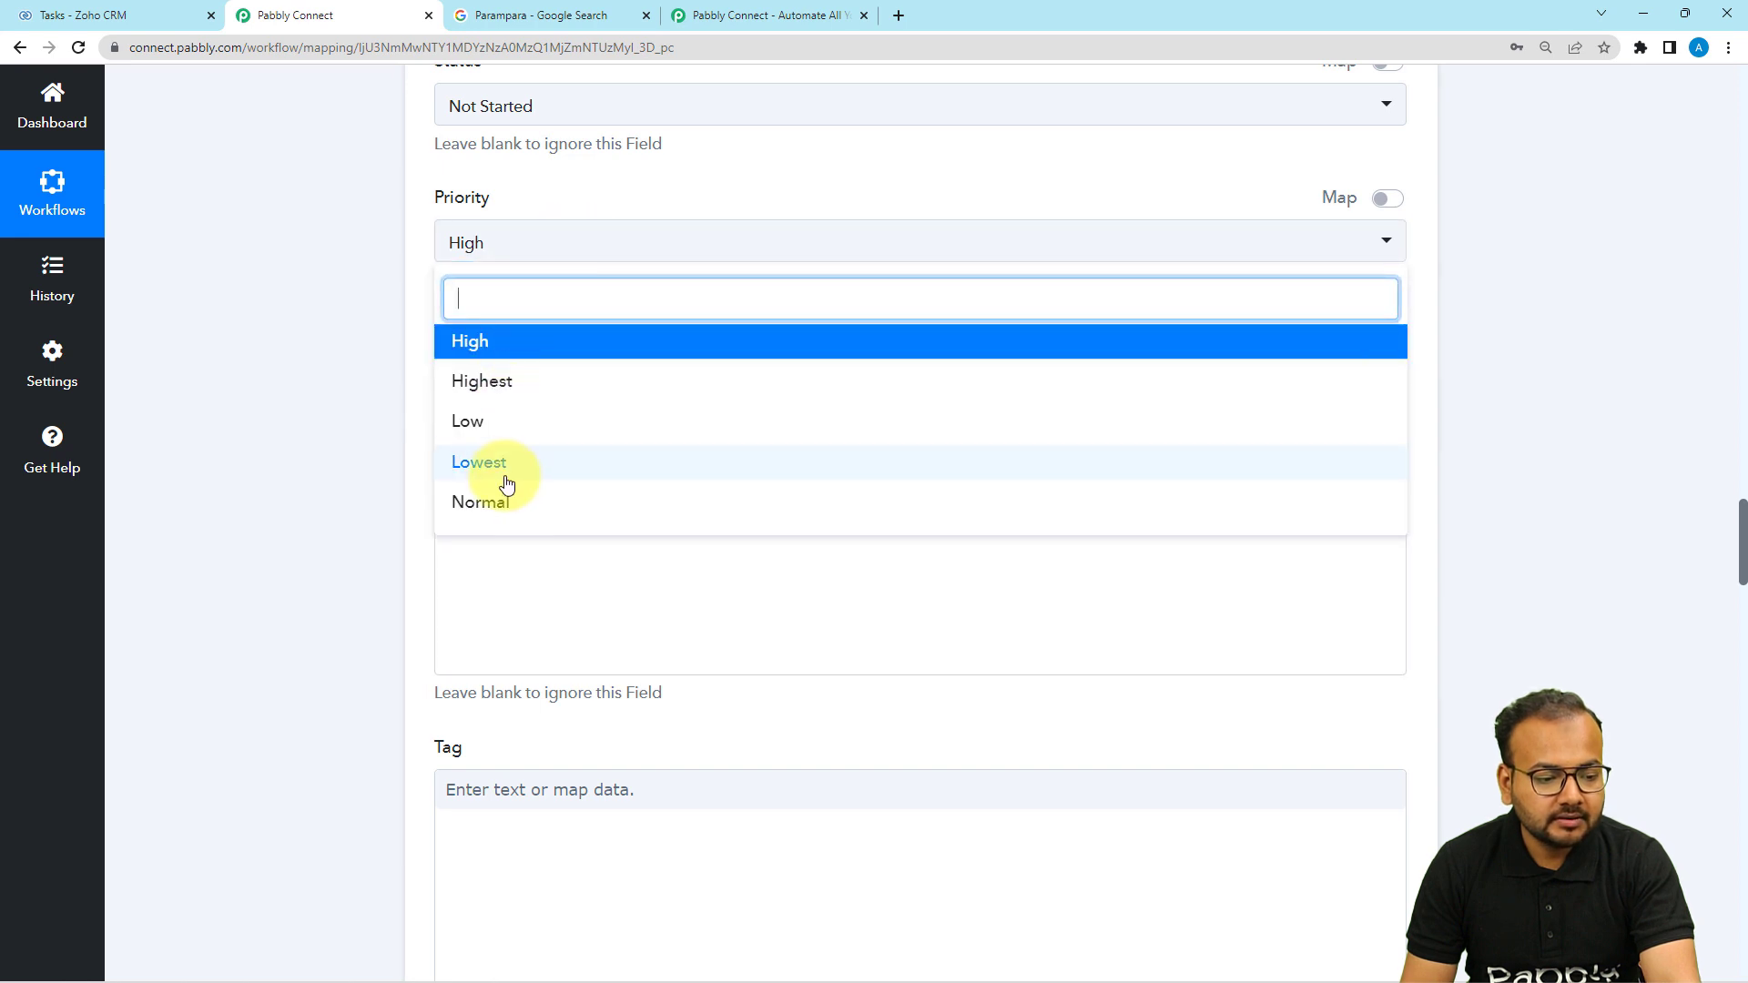
left_click(508, 510)
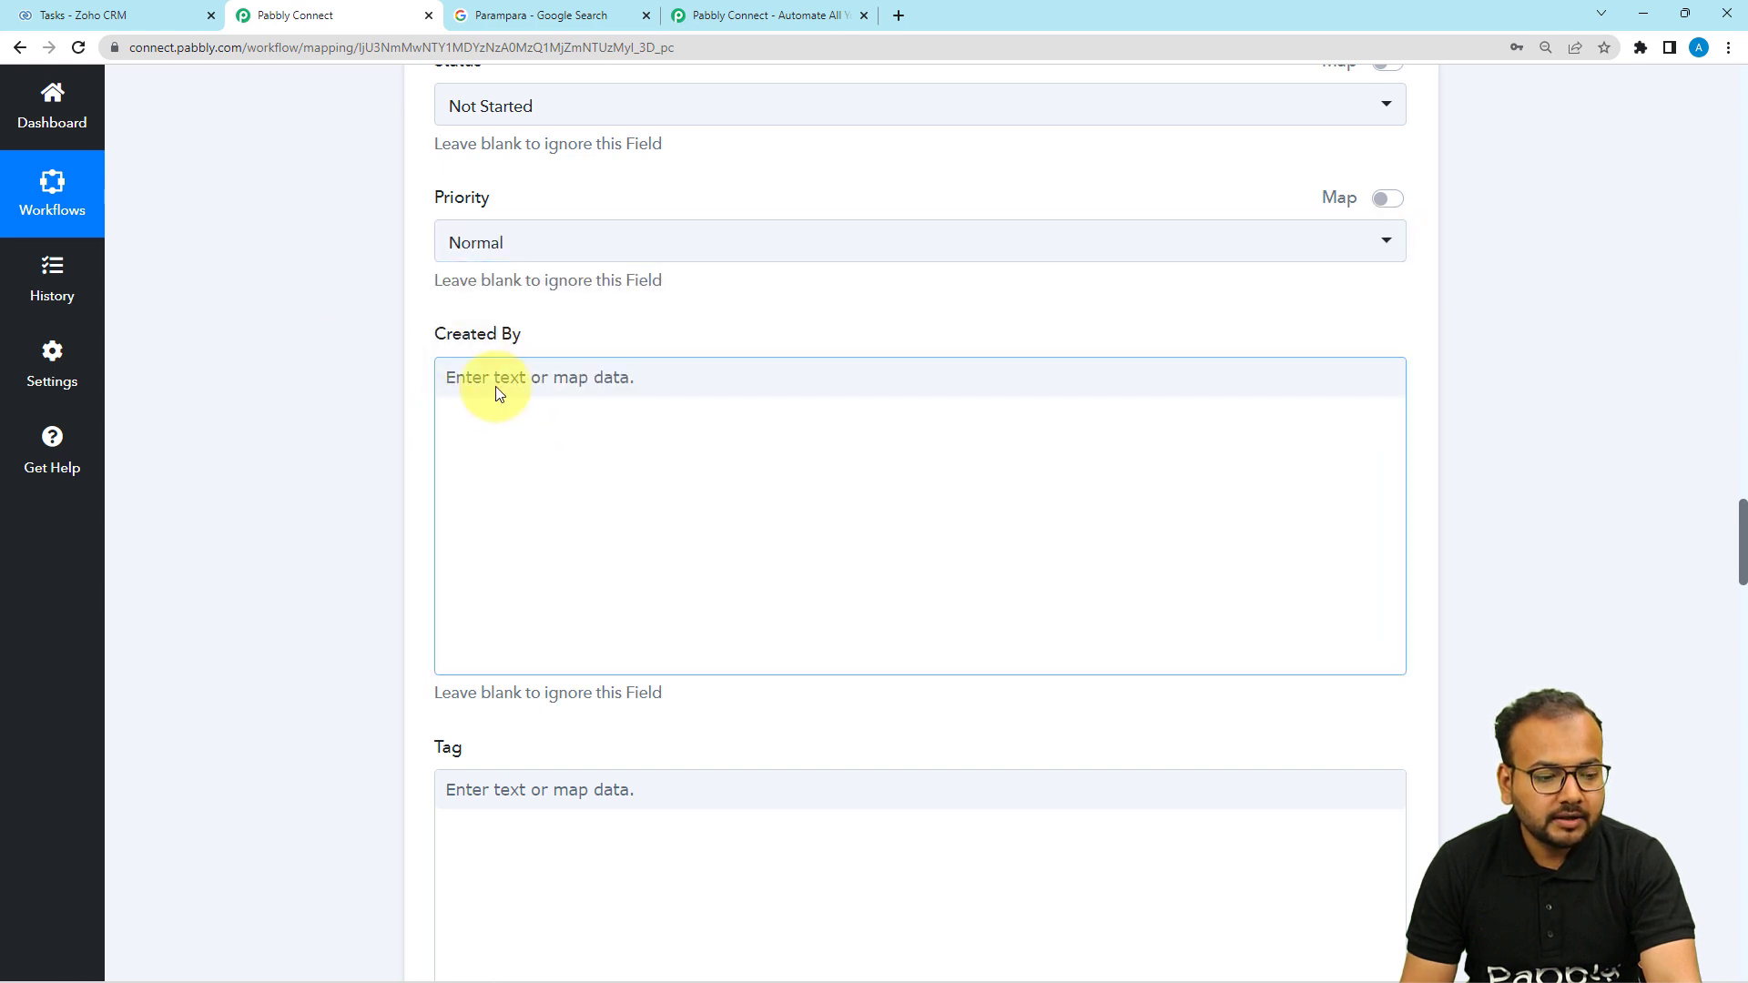
Step: Look through the remaining optional task fields, from Created By and Tag to Closed Time and Description
scroll(493, 388, "down", 2)
scroll(494, 386, "down", 10)
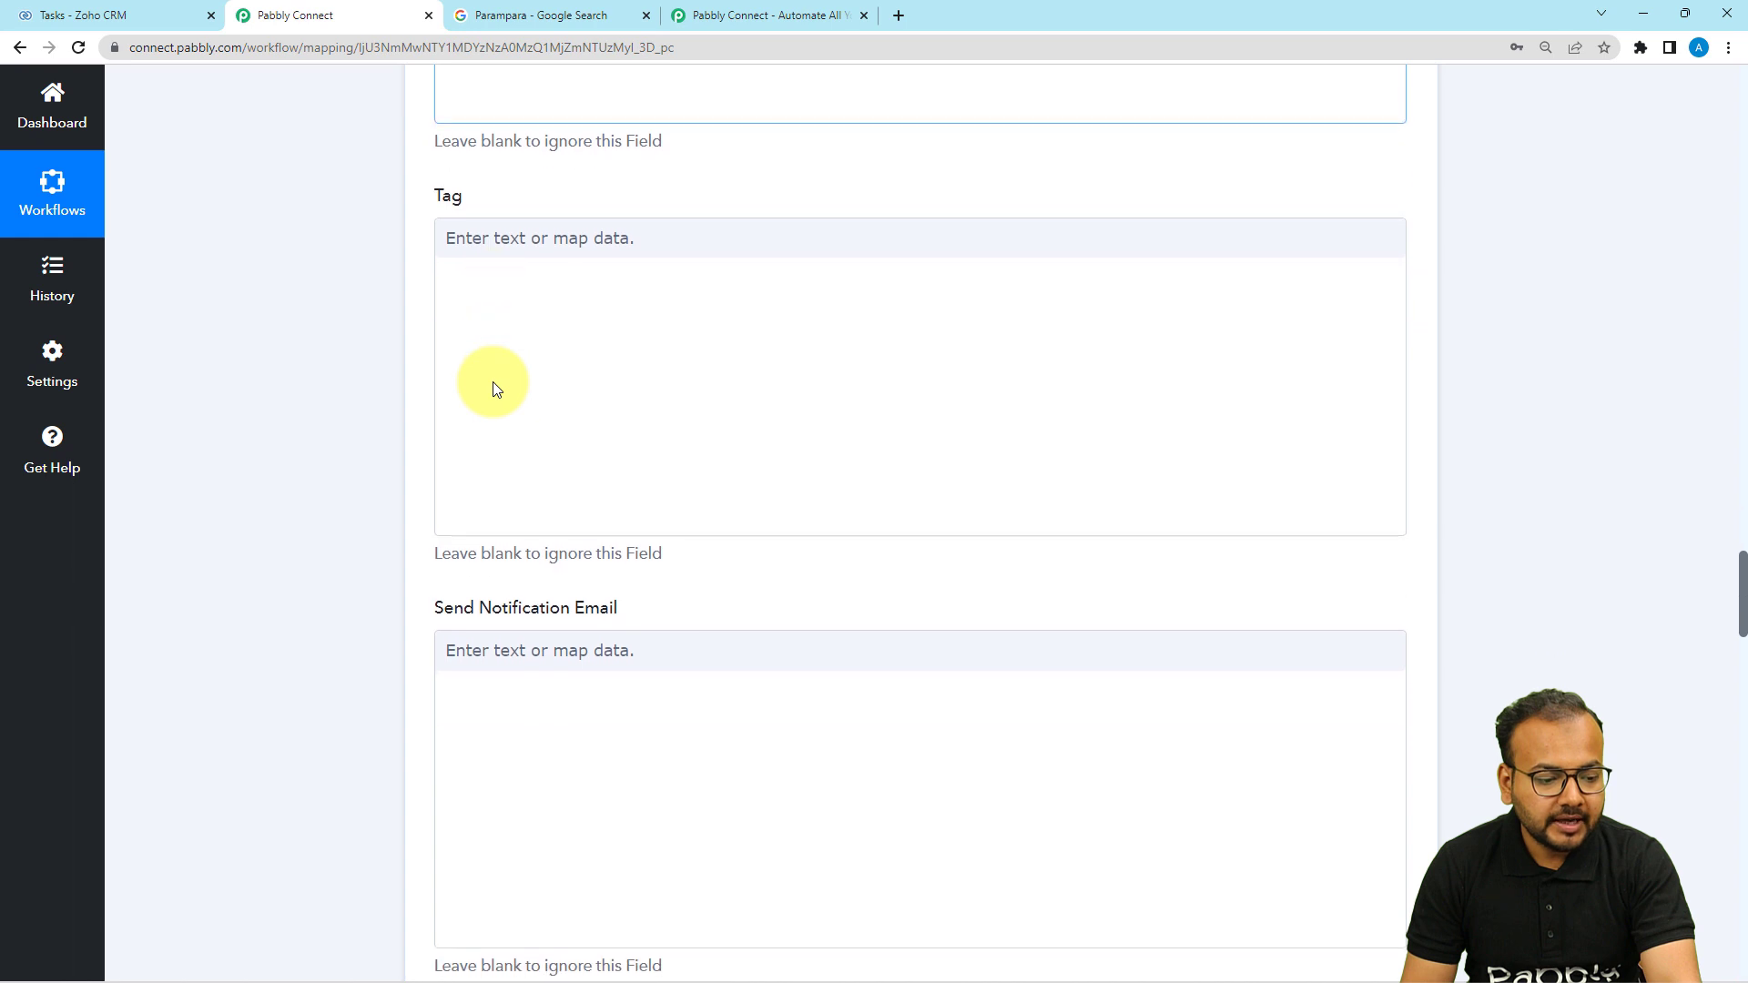
scroll(496, 390, "down", 10)
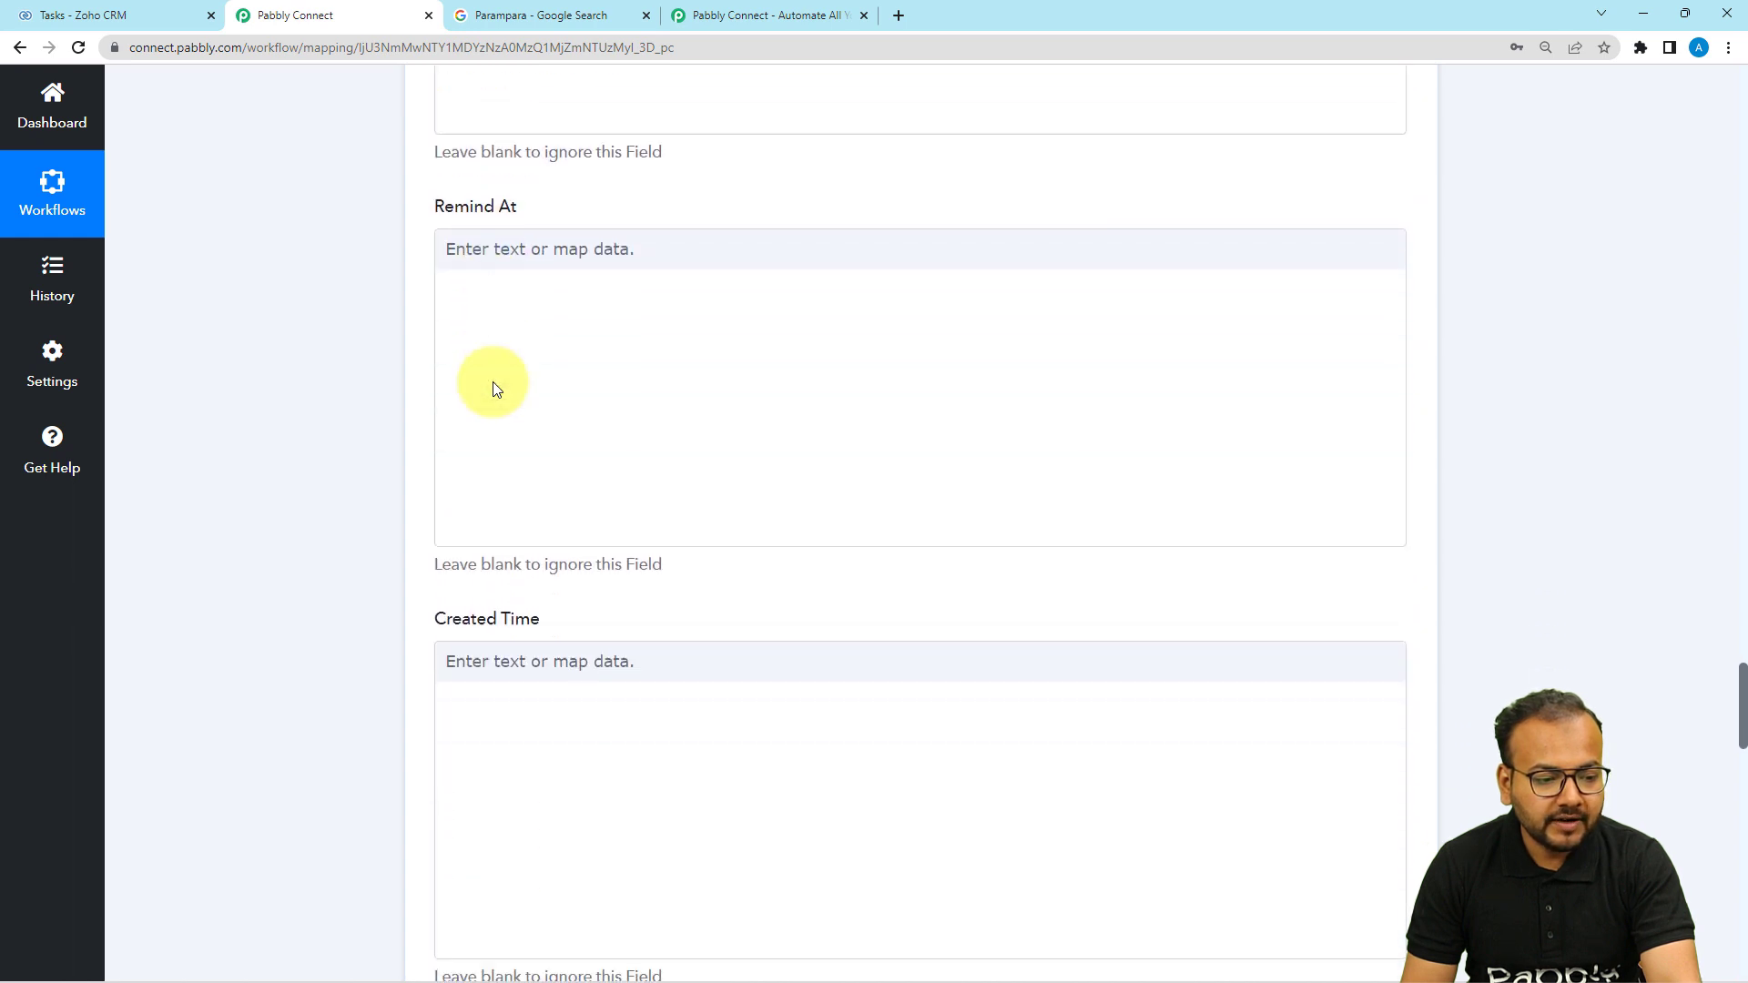
scroll(496, 390, "down", 4)
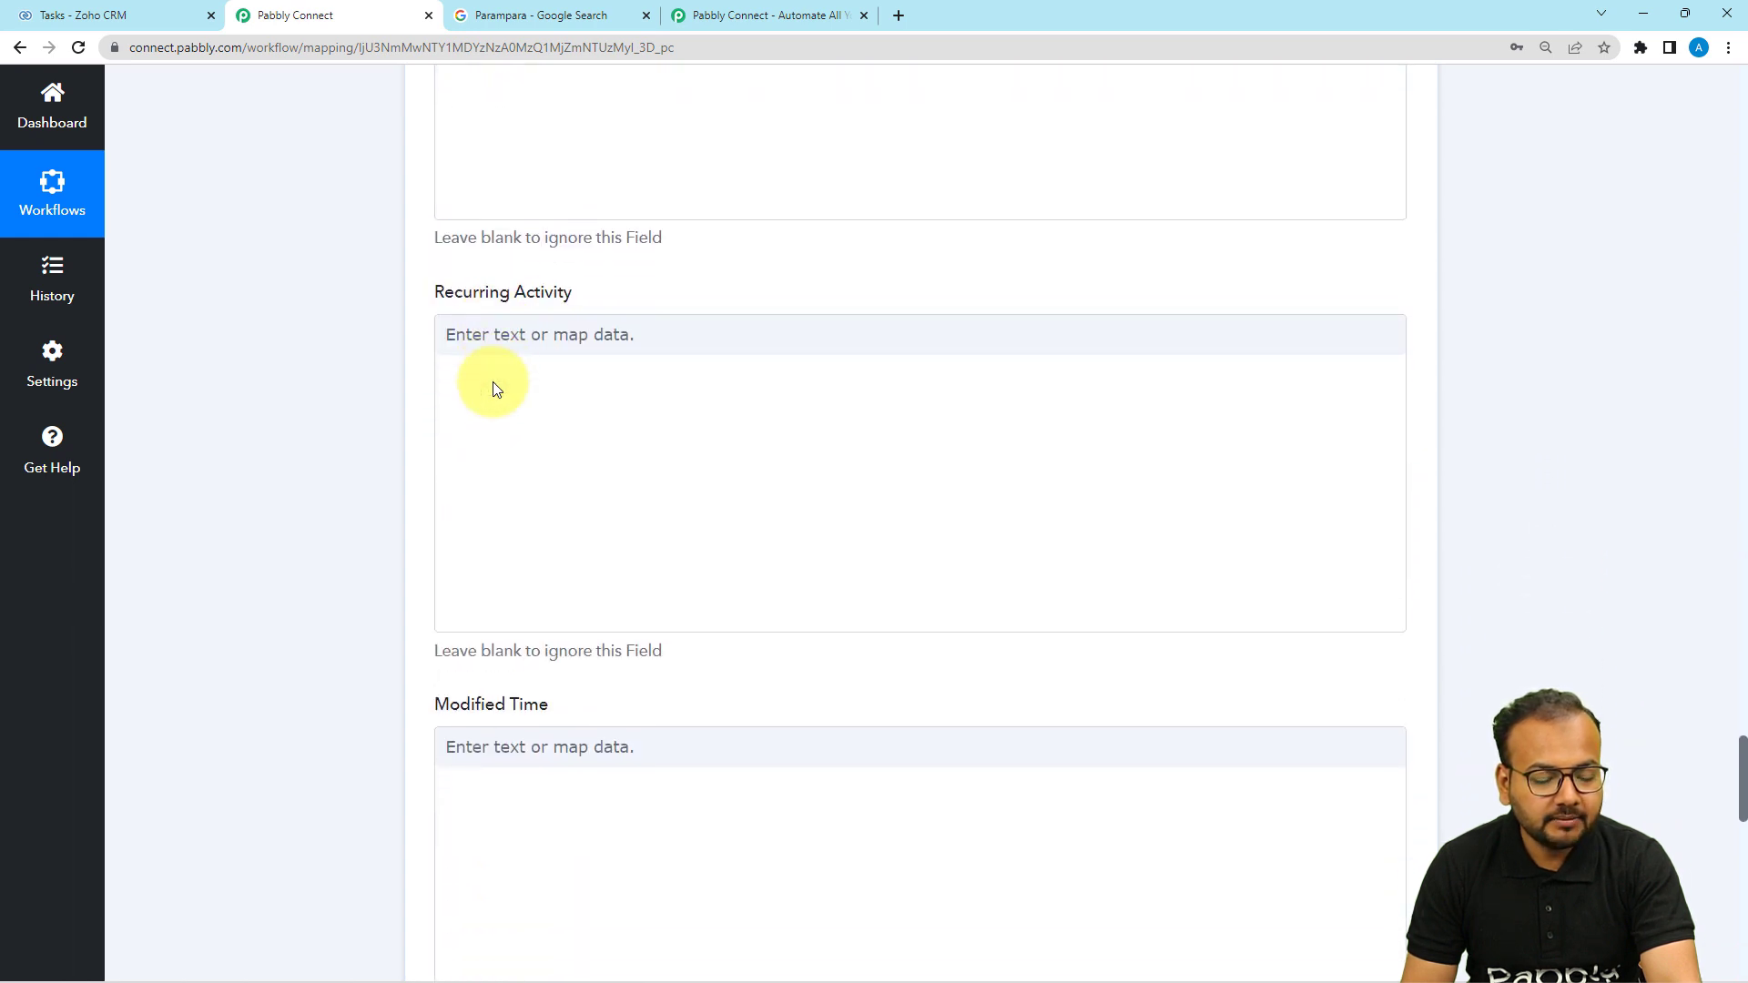
scroll(497, 389, "up", 4)
left_click(496, 389)
scroll(496, 389, "down", 3)
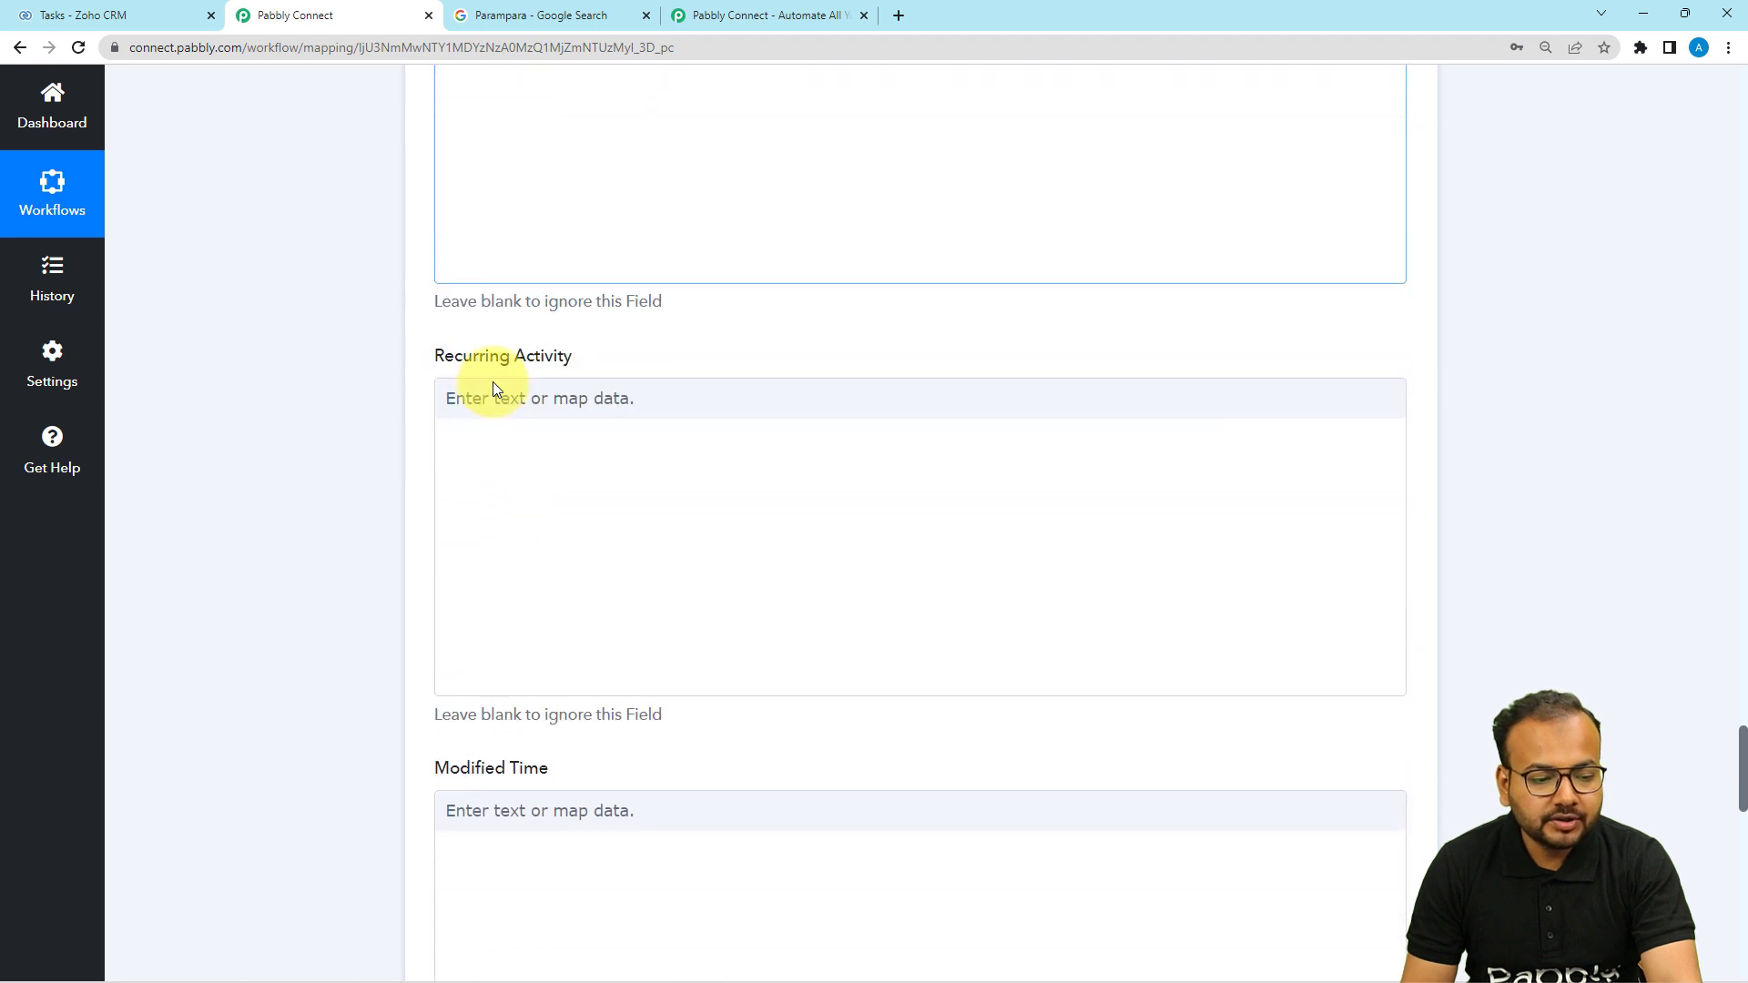
scroll(496, 389, "up", 4)
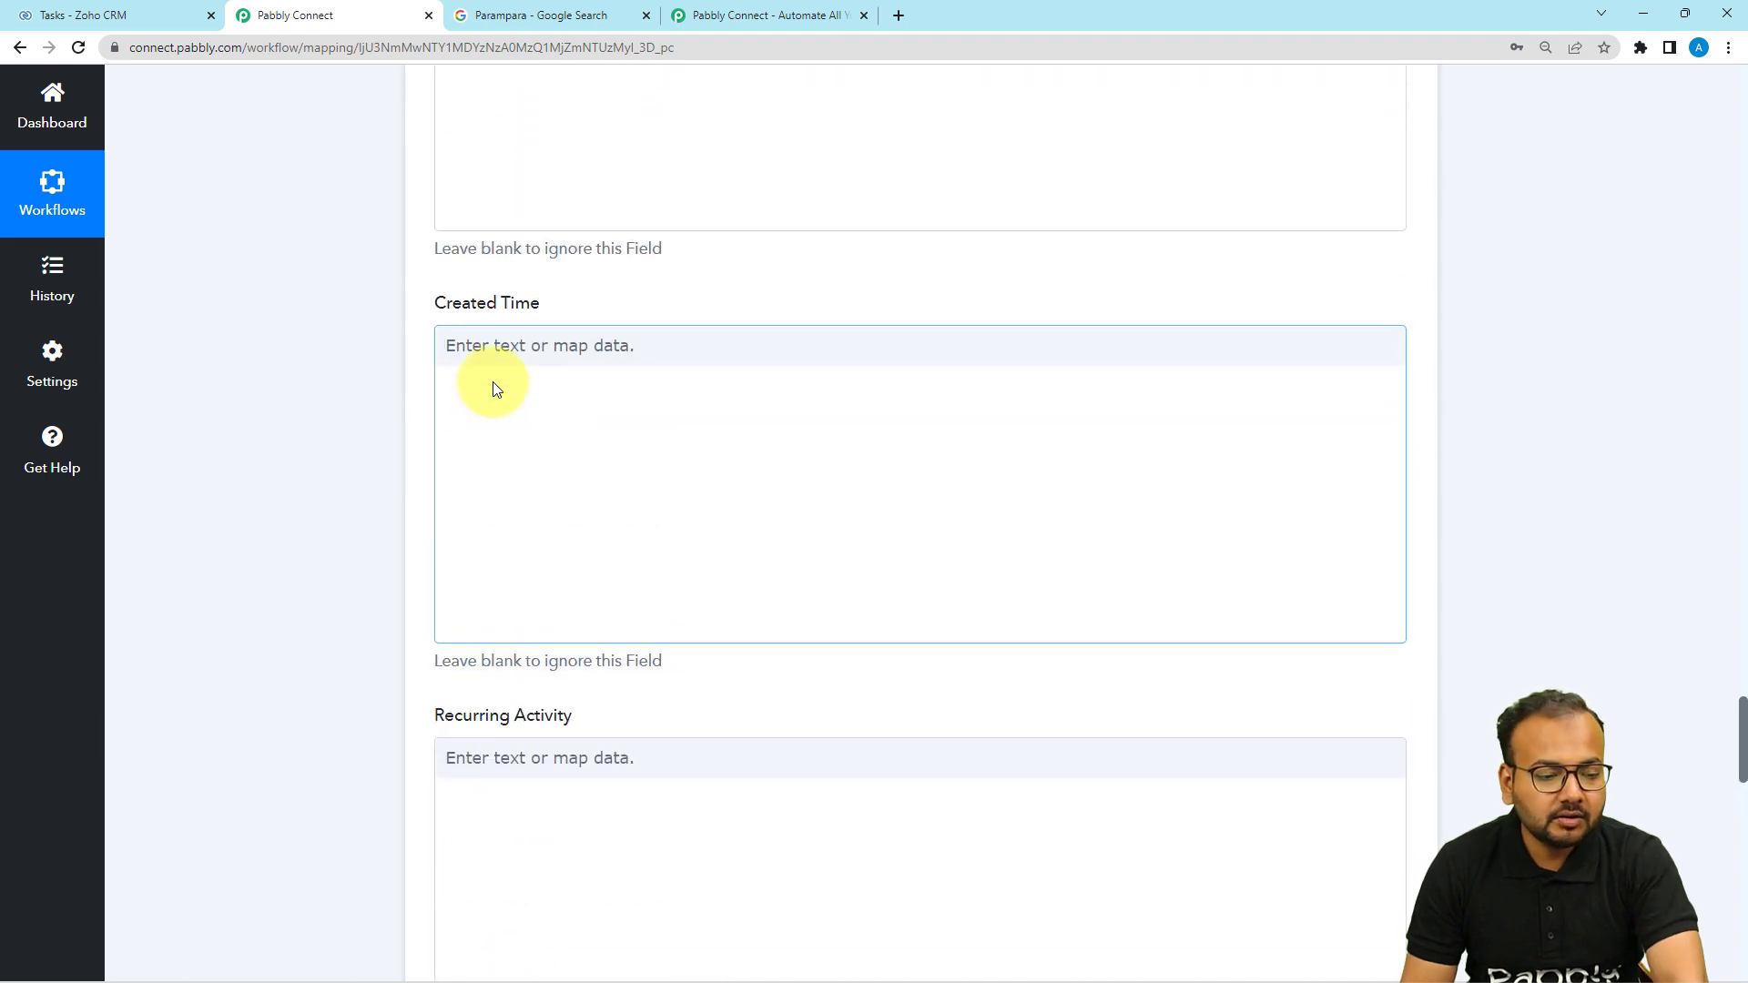
scroll(491, 364, "up", 3)
left_click(491, 364)
scroll(491, 364, "down", 1)
scroll(491, 364, "down", 10)
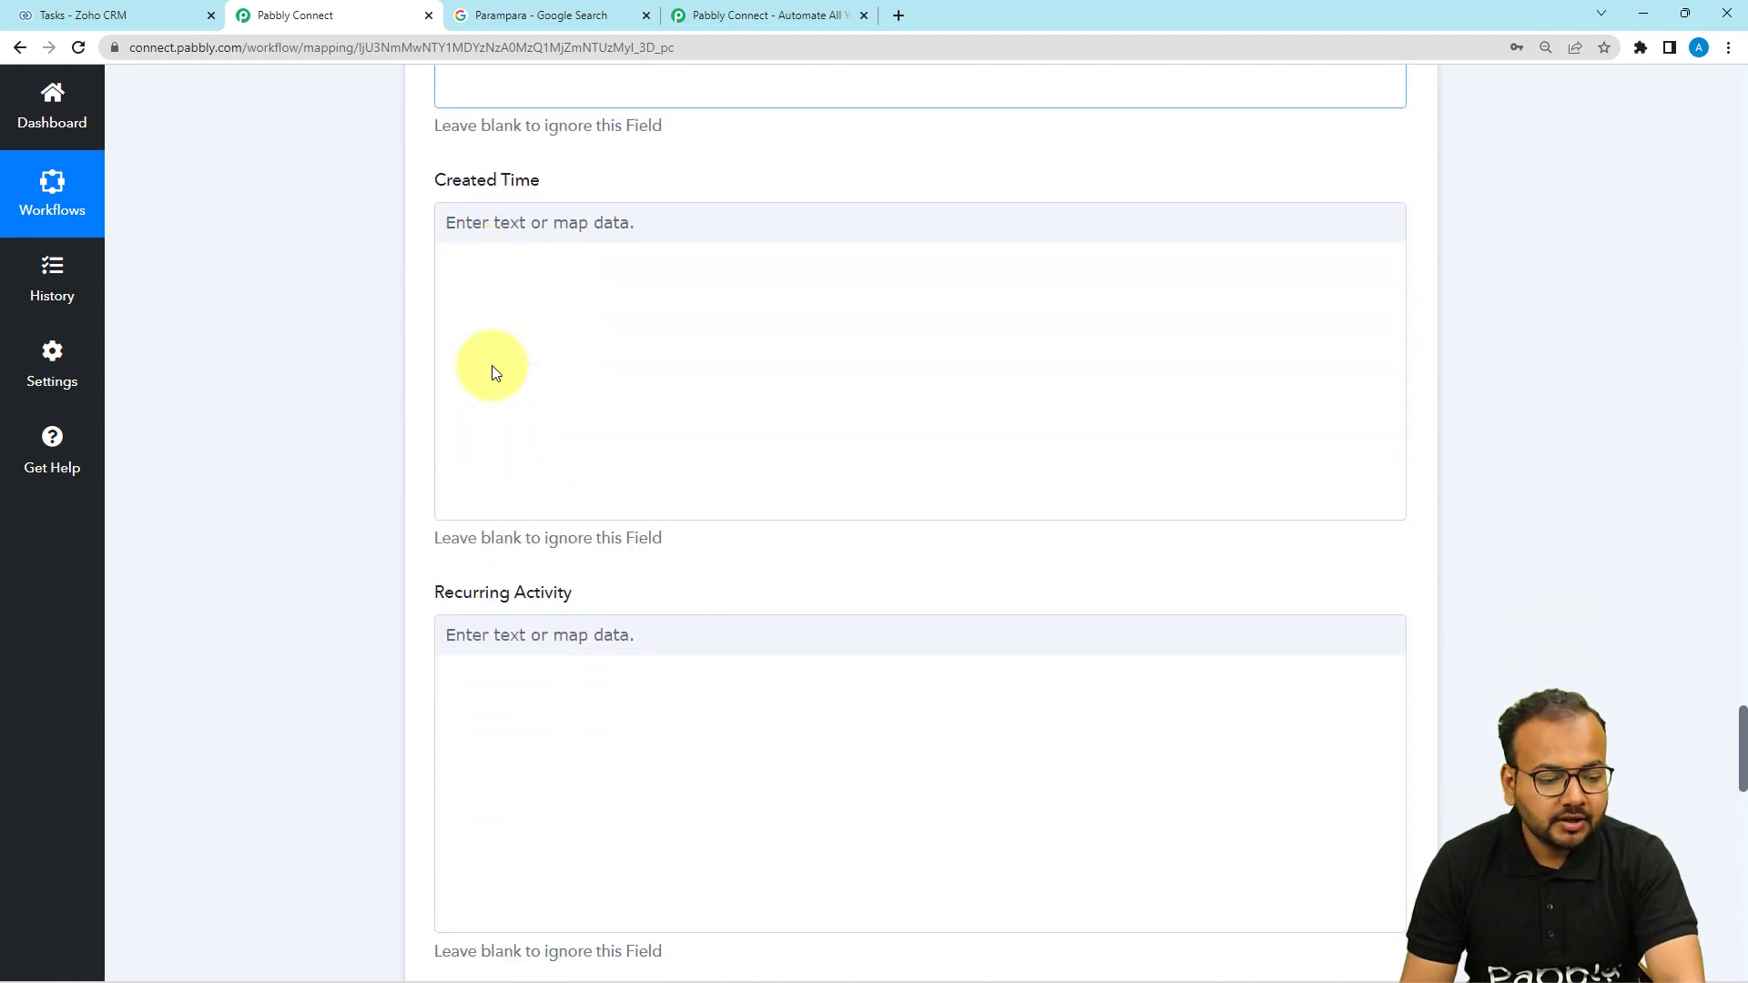
left_click(492, 364)
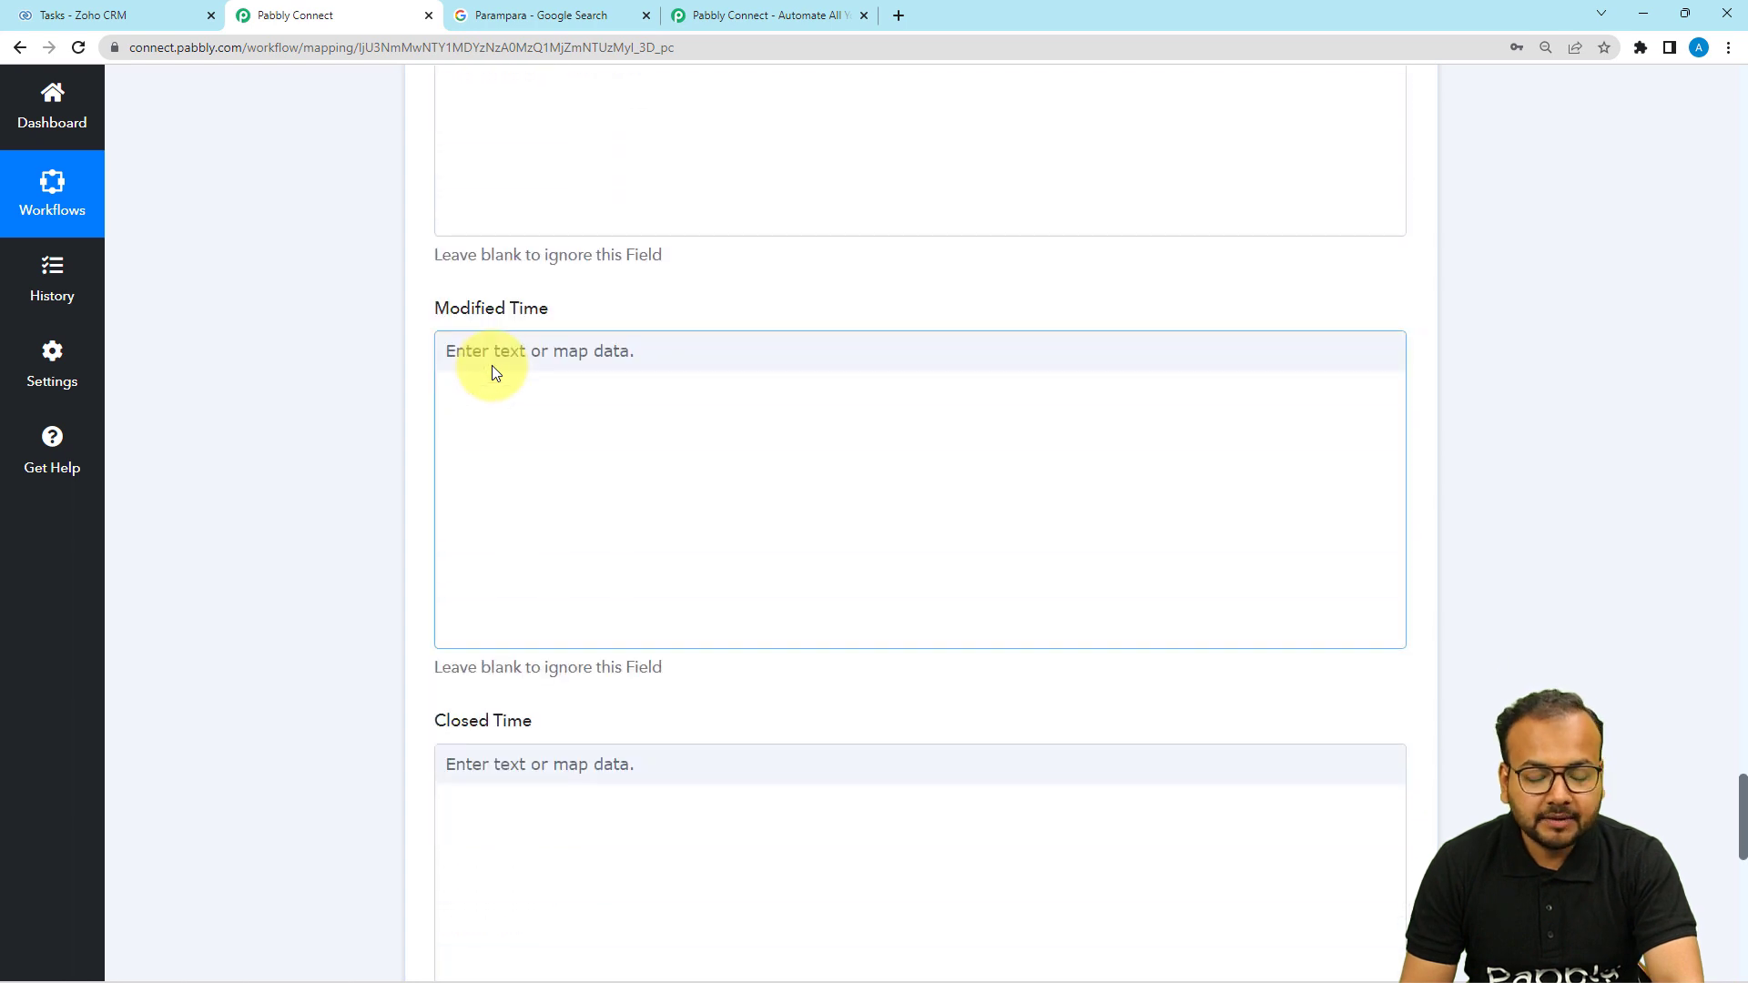
scroll(492, 364, "down", 1)
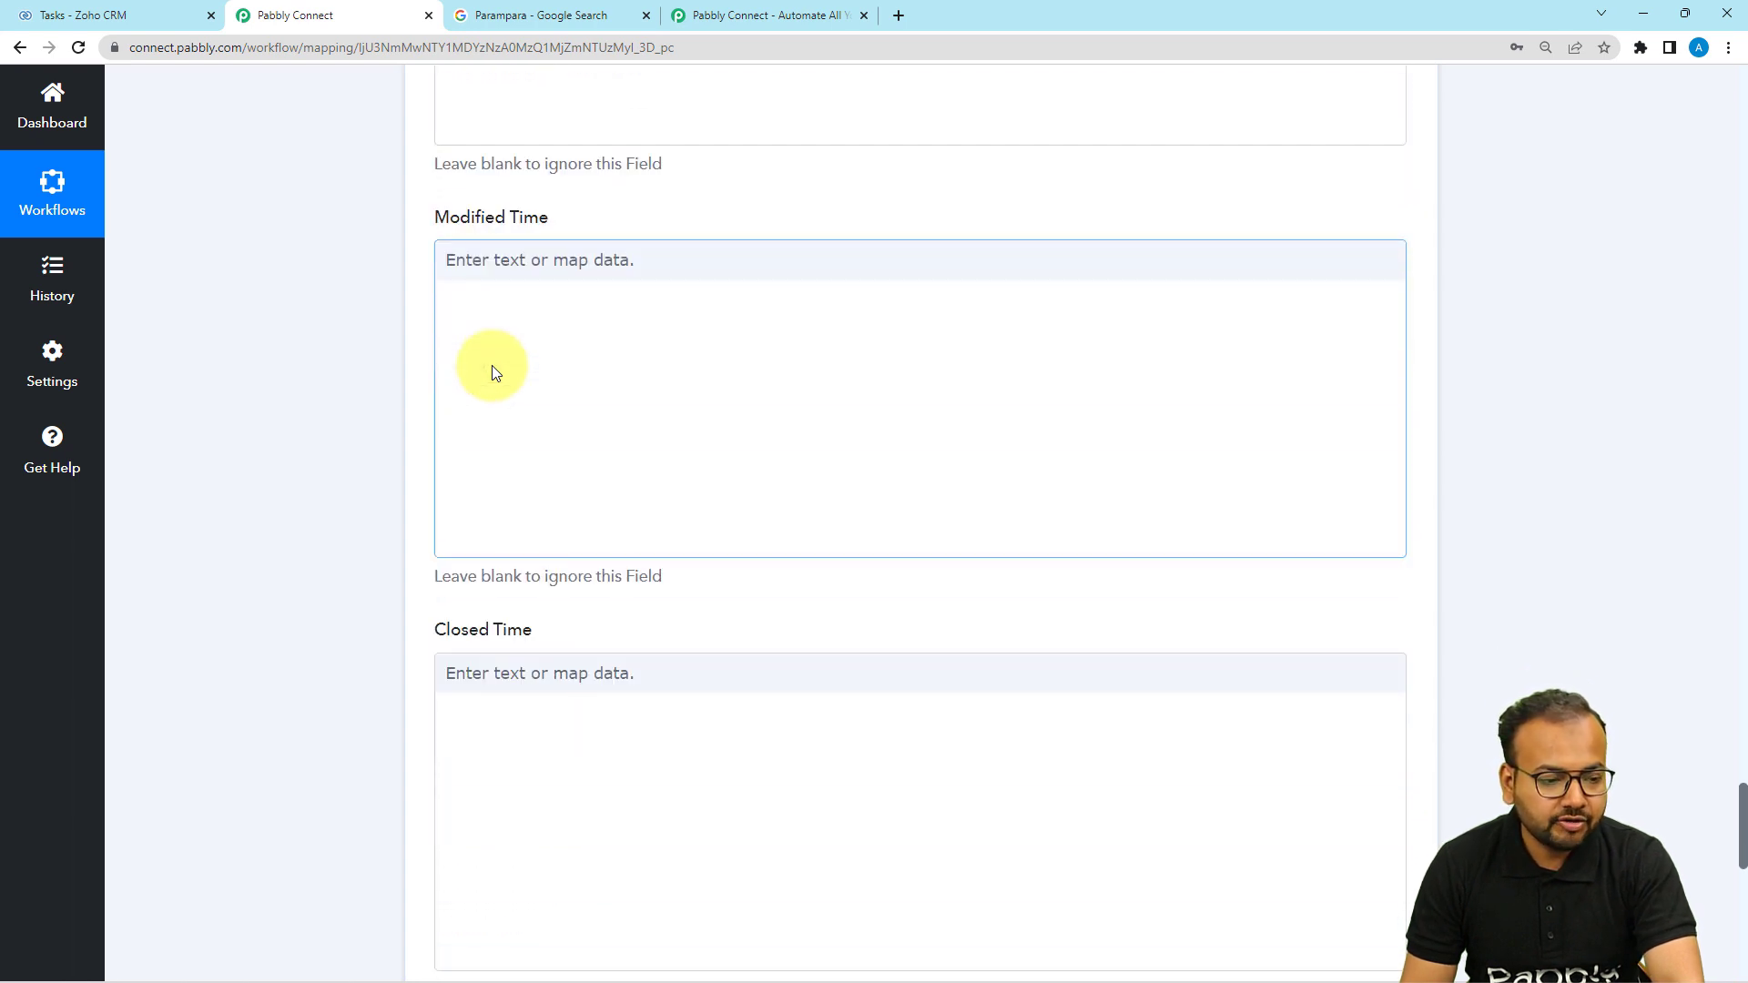
scroll(492, 364, "down", 7)
Step: Start the task's Description with "Review Recieved from" followed by the mapped Reviewer DisplayName from the Google My Business trigger
left_click(529, 423)
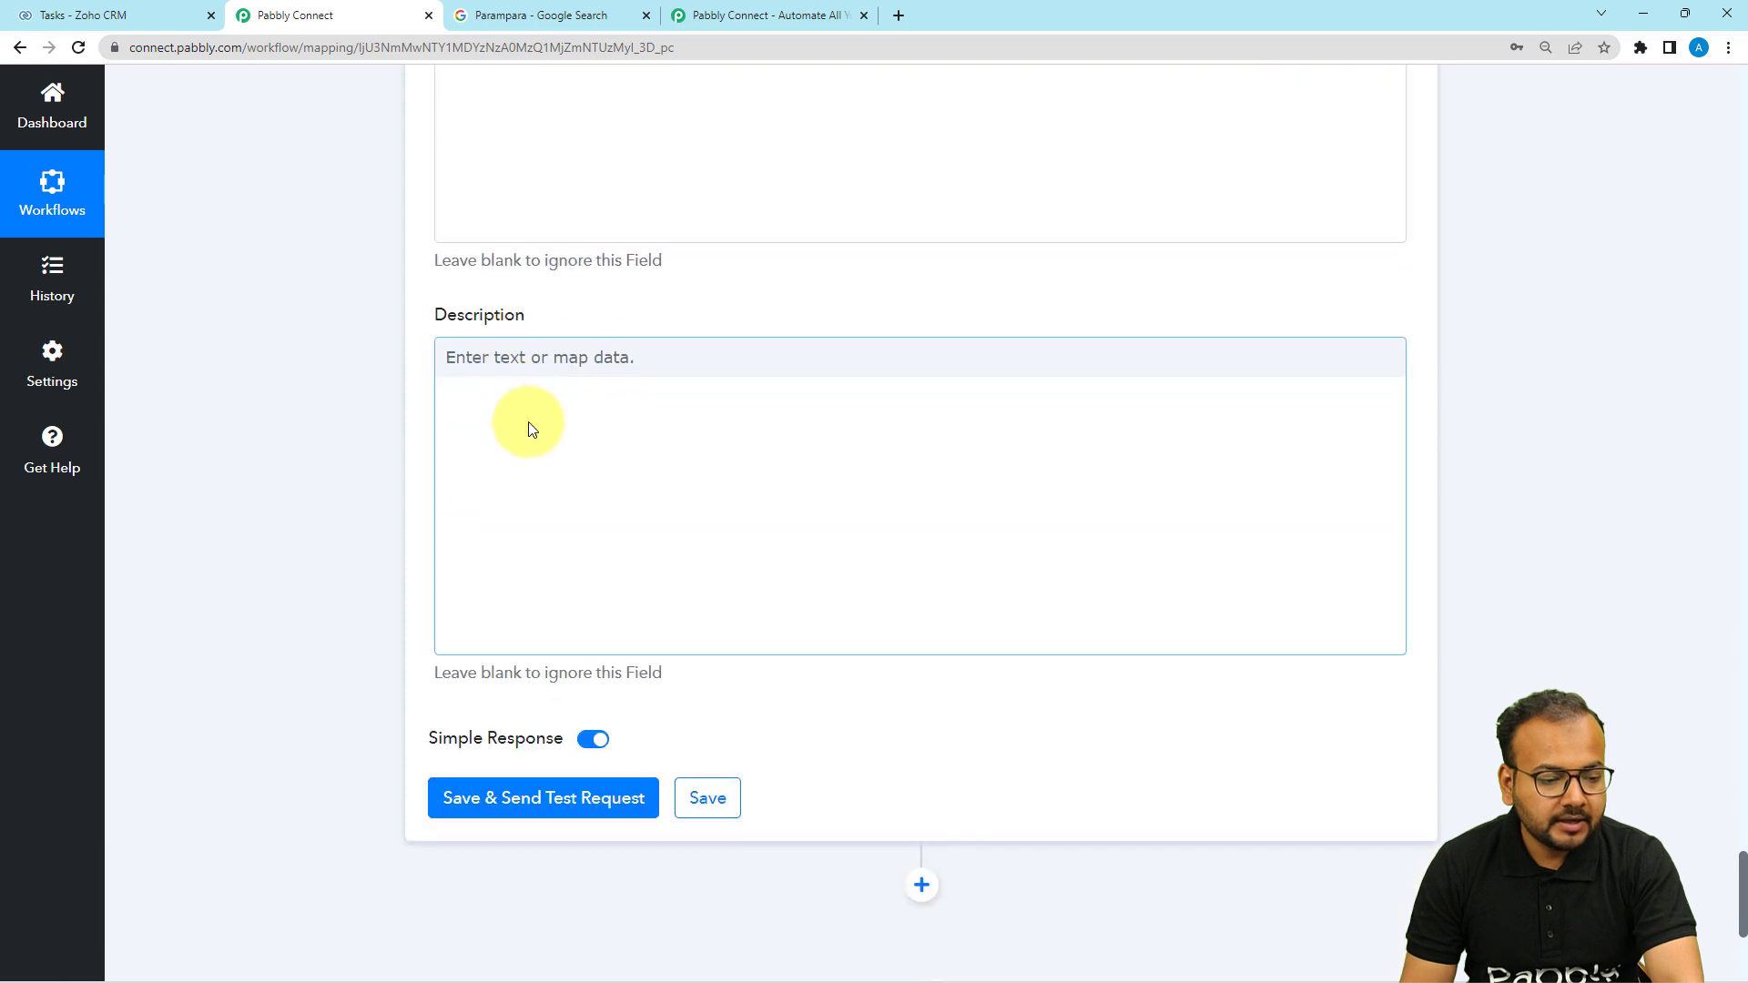
left_click(545, 364)
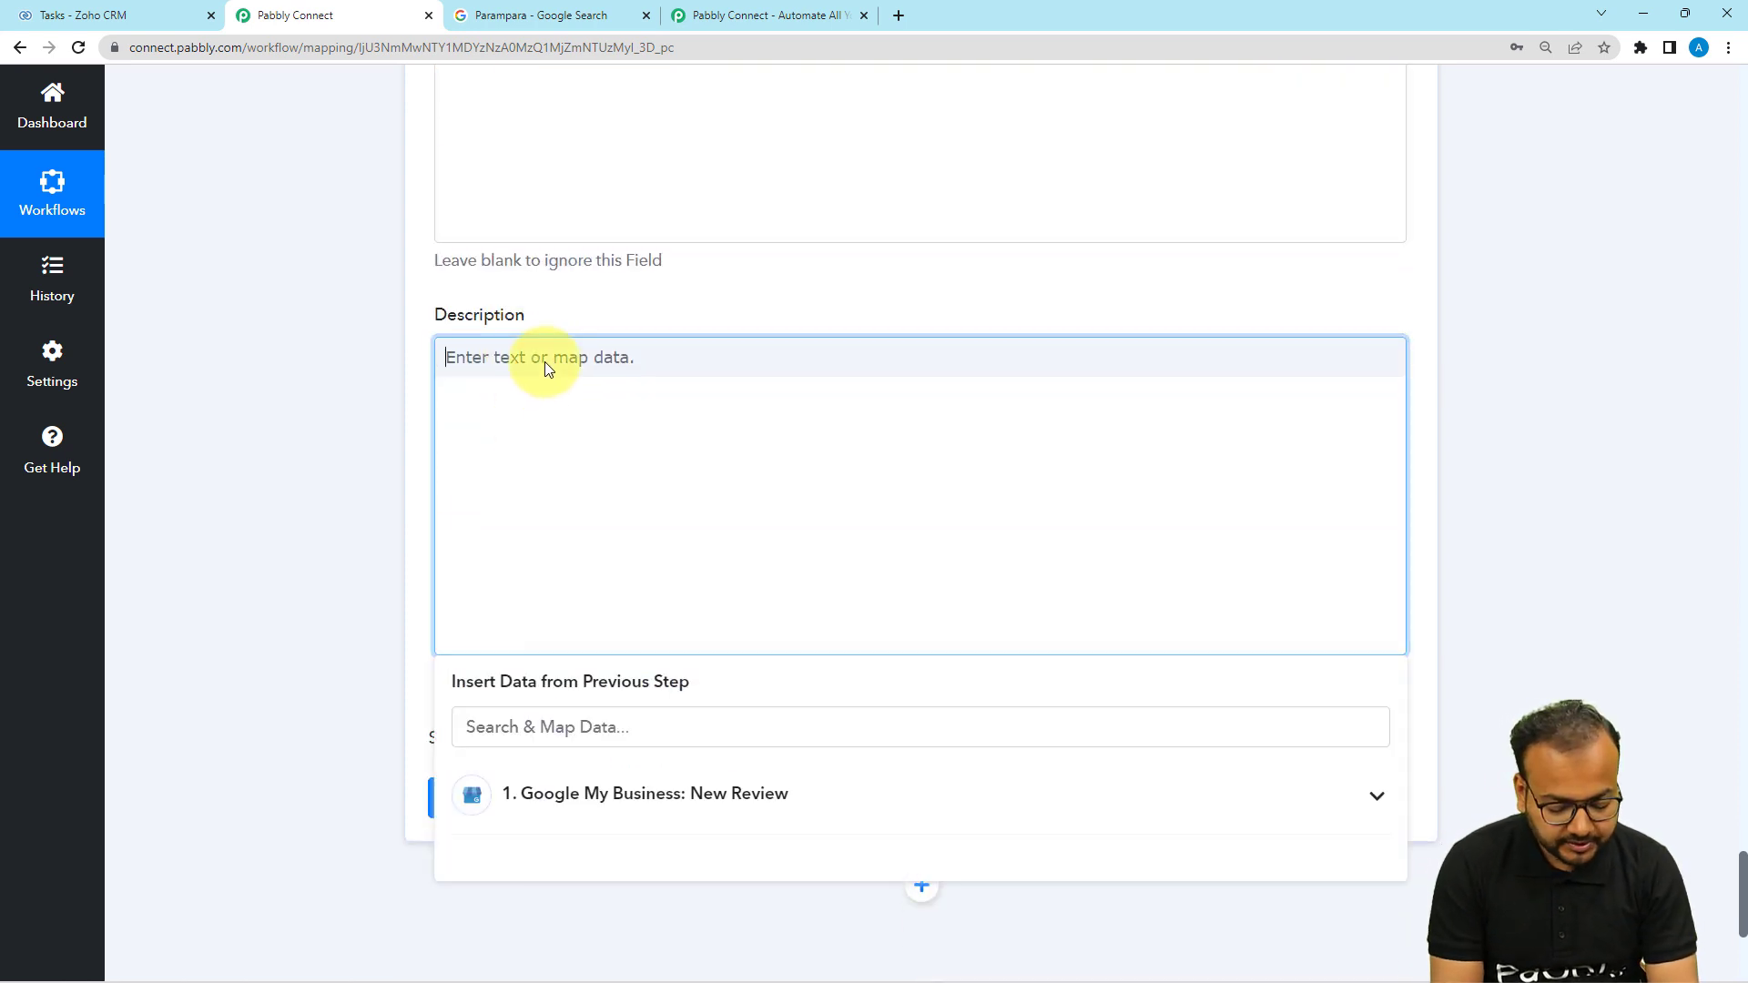
type("Review Recieved")
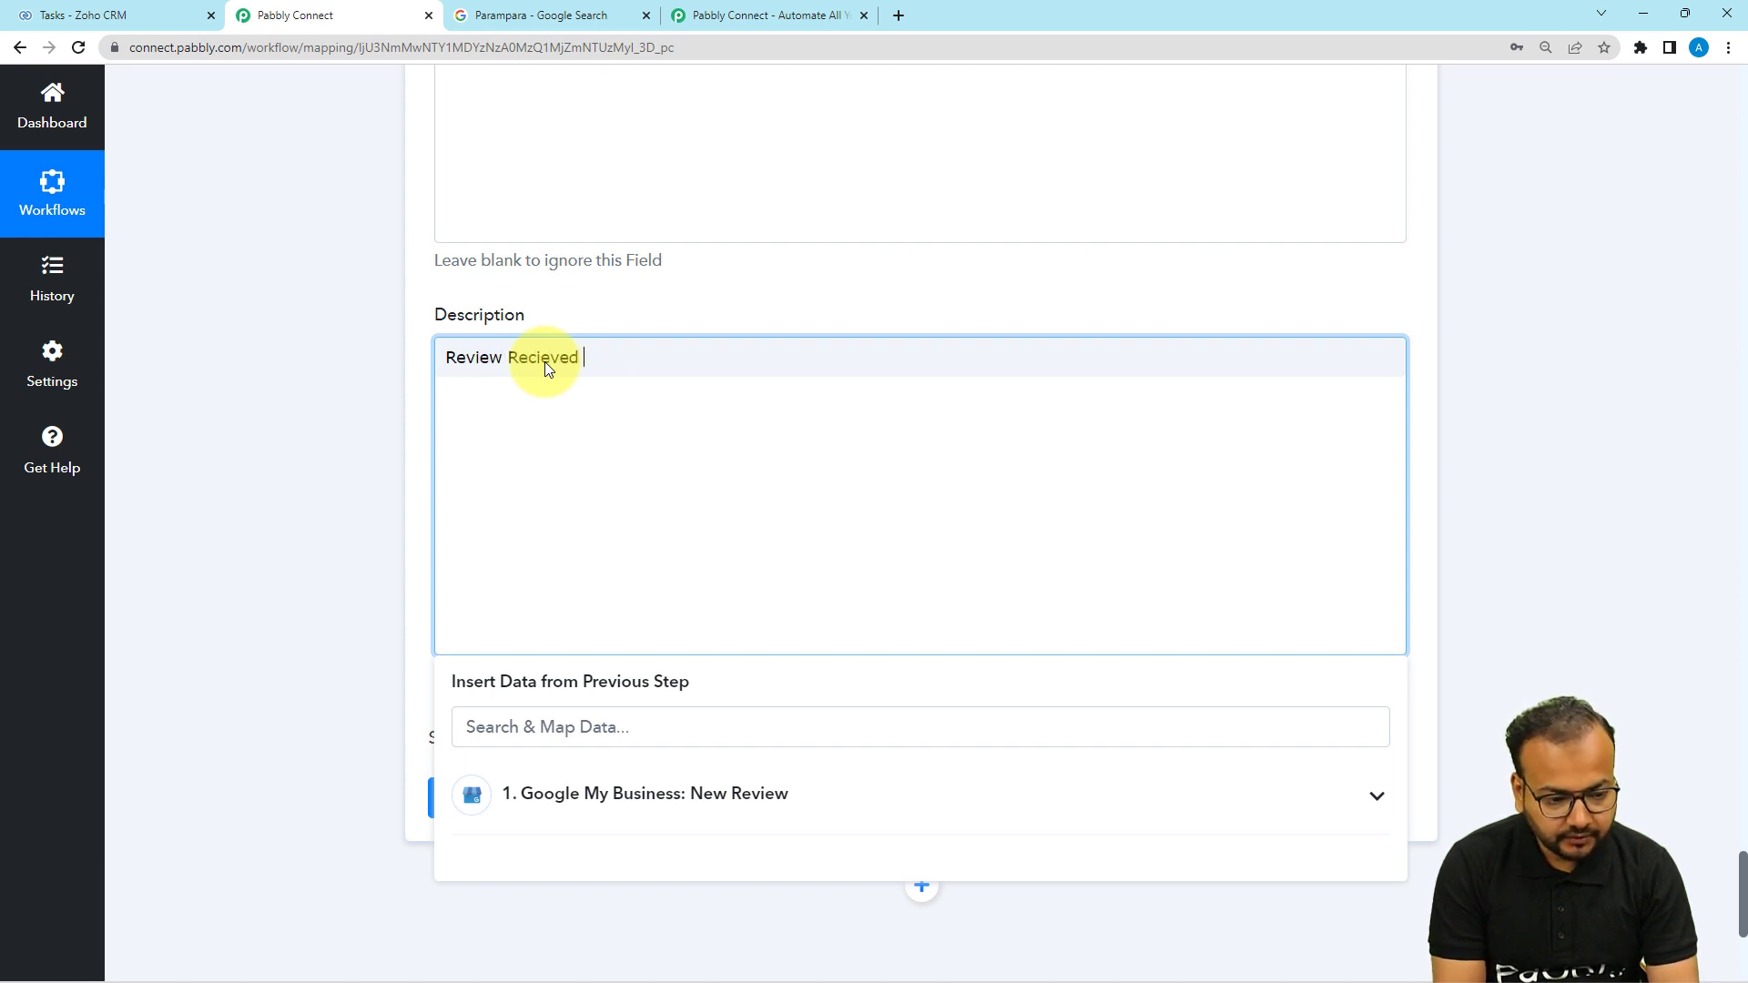
type(" from")
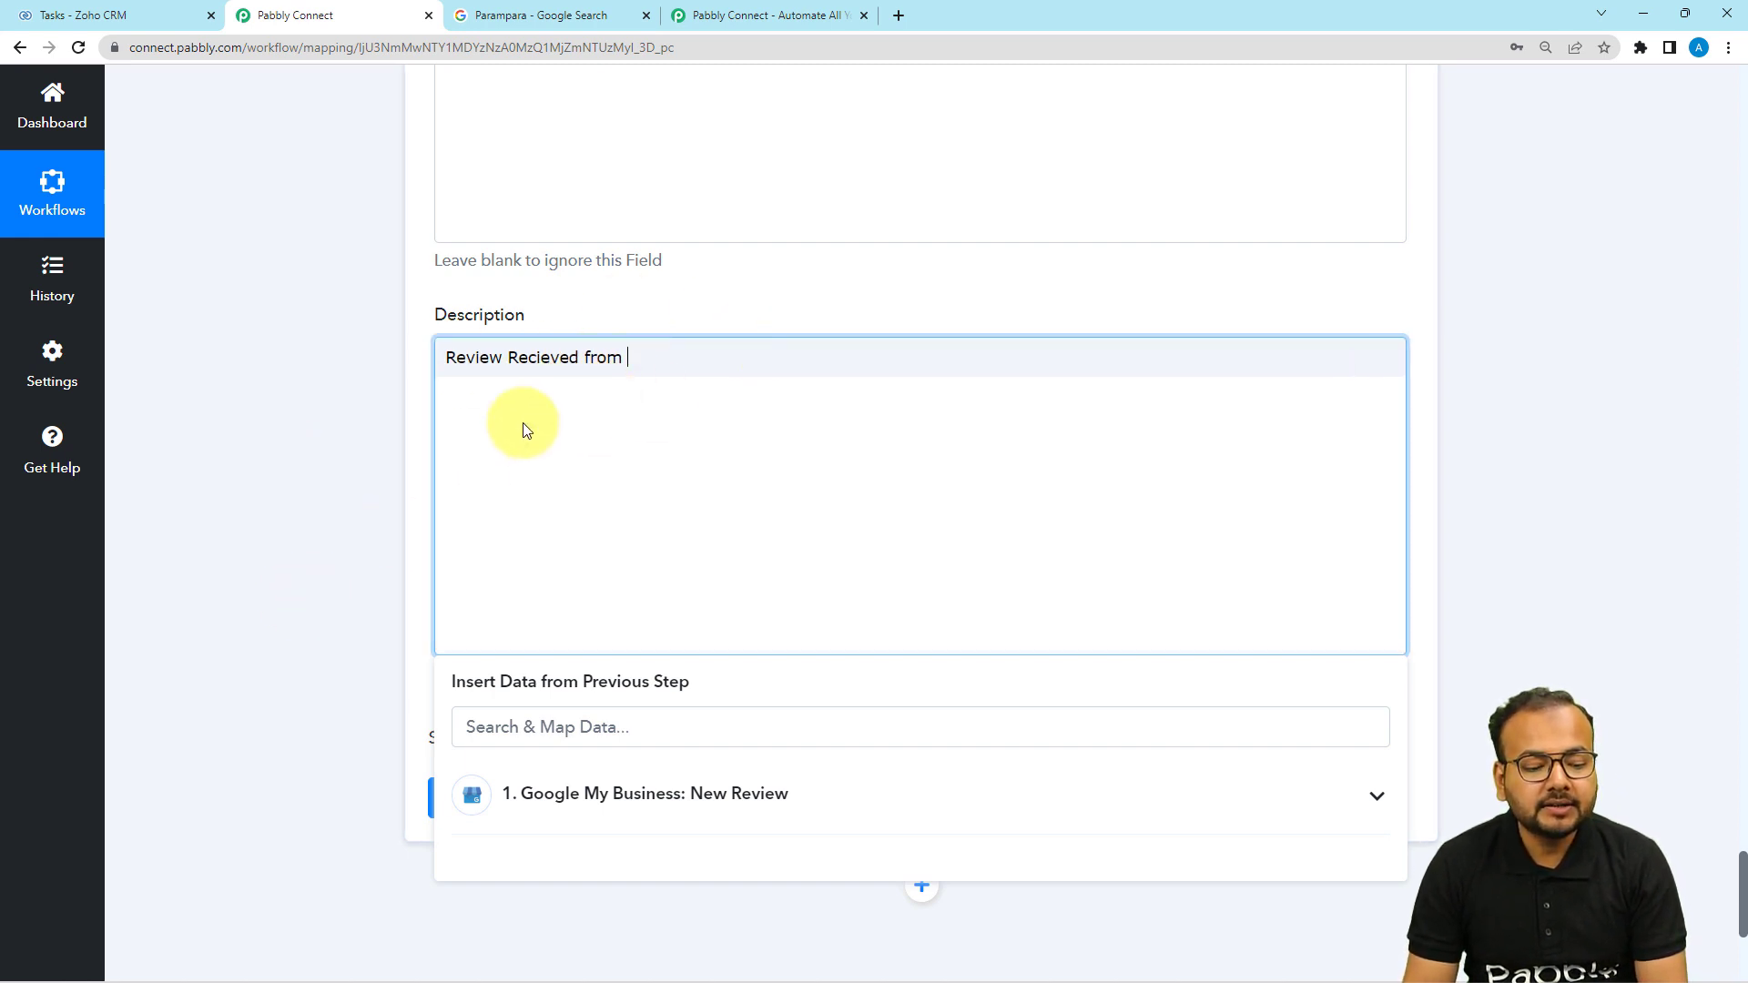
scroll(385, 508, "down", 2)
scroll(385, 508, "down", 1)
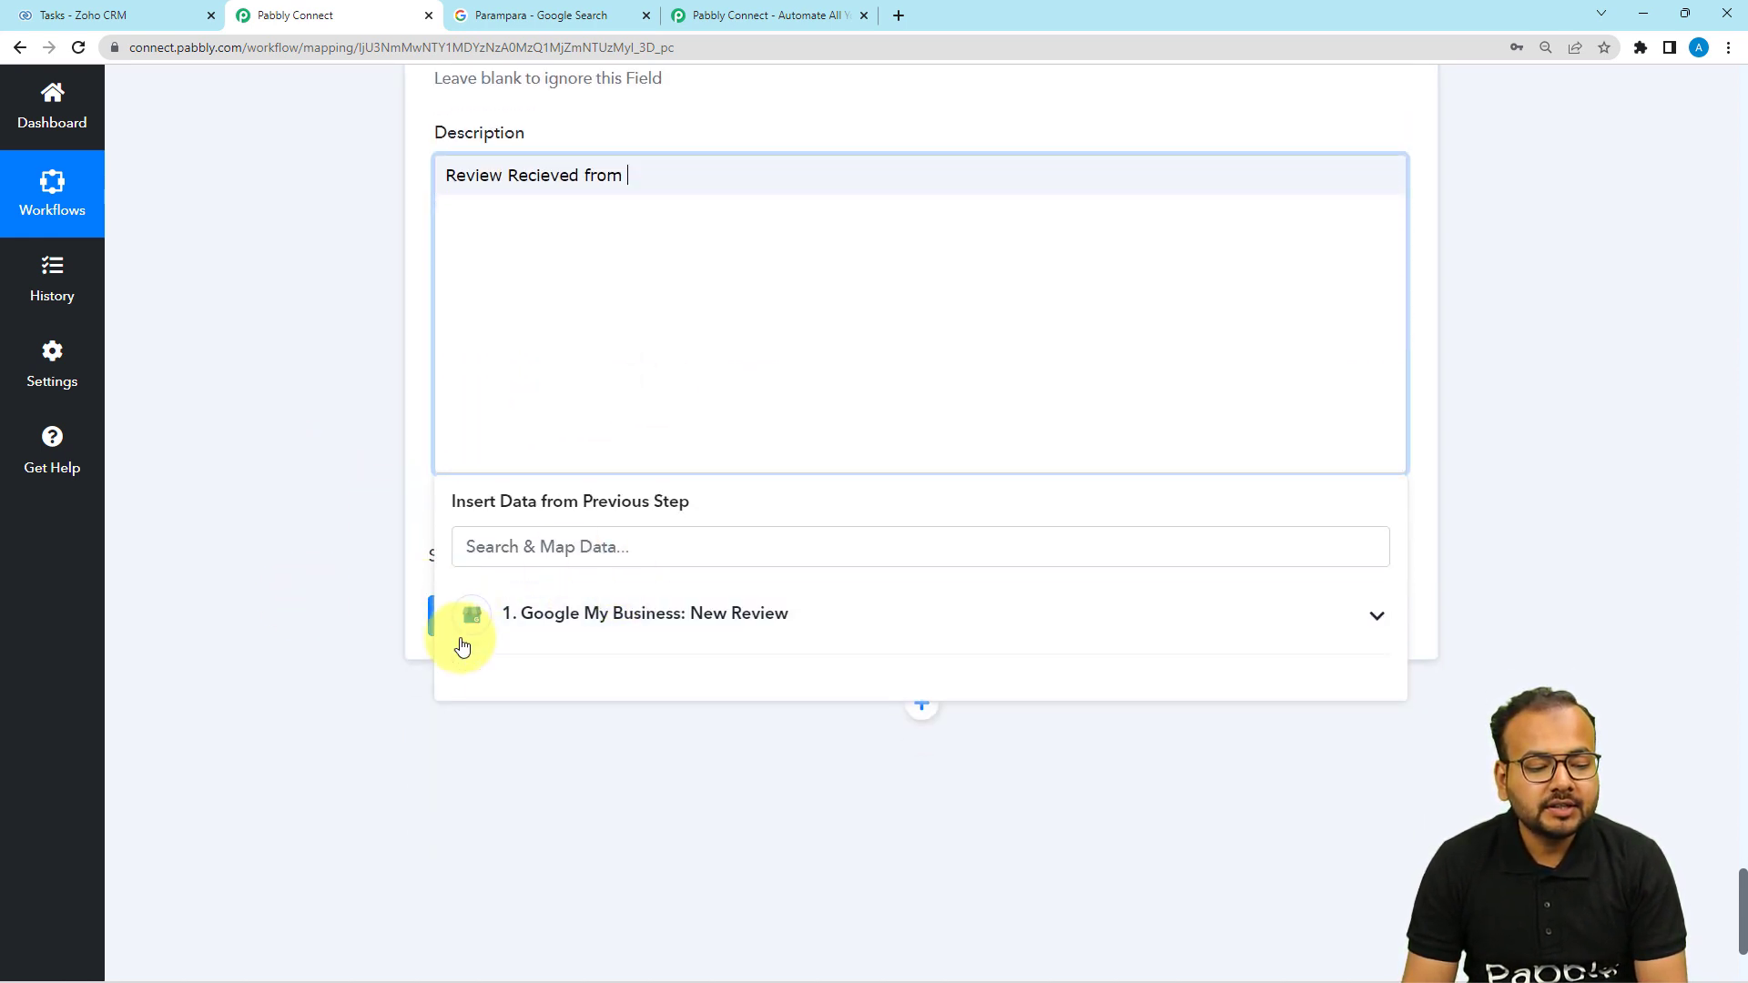
left_click(577, 629)
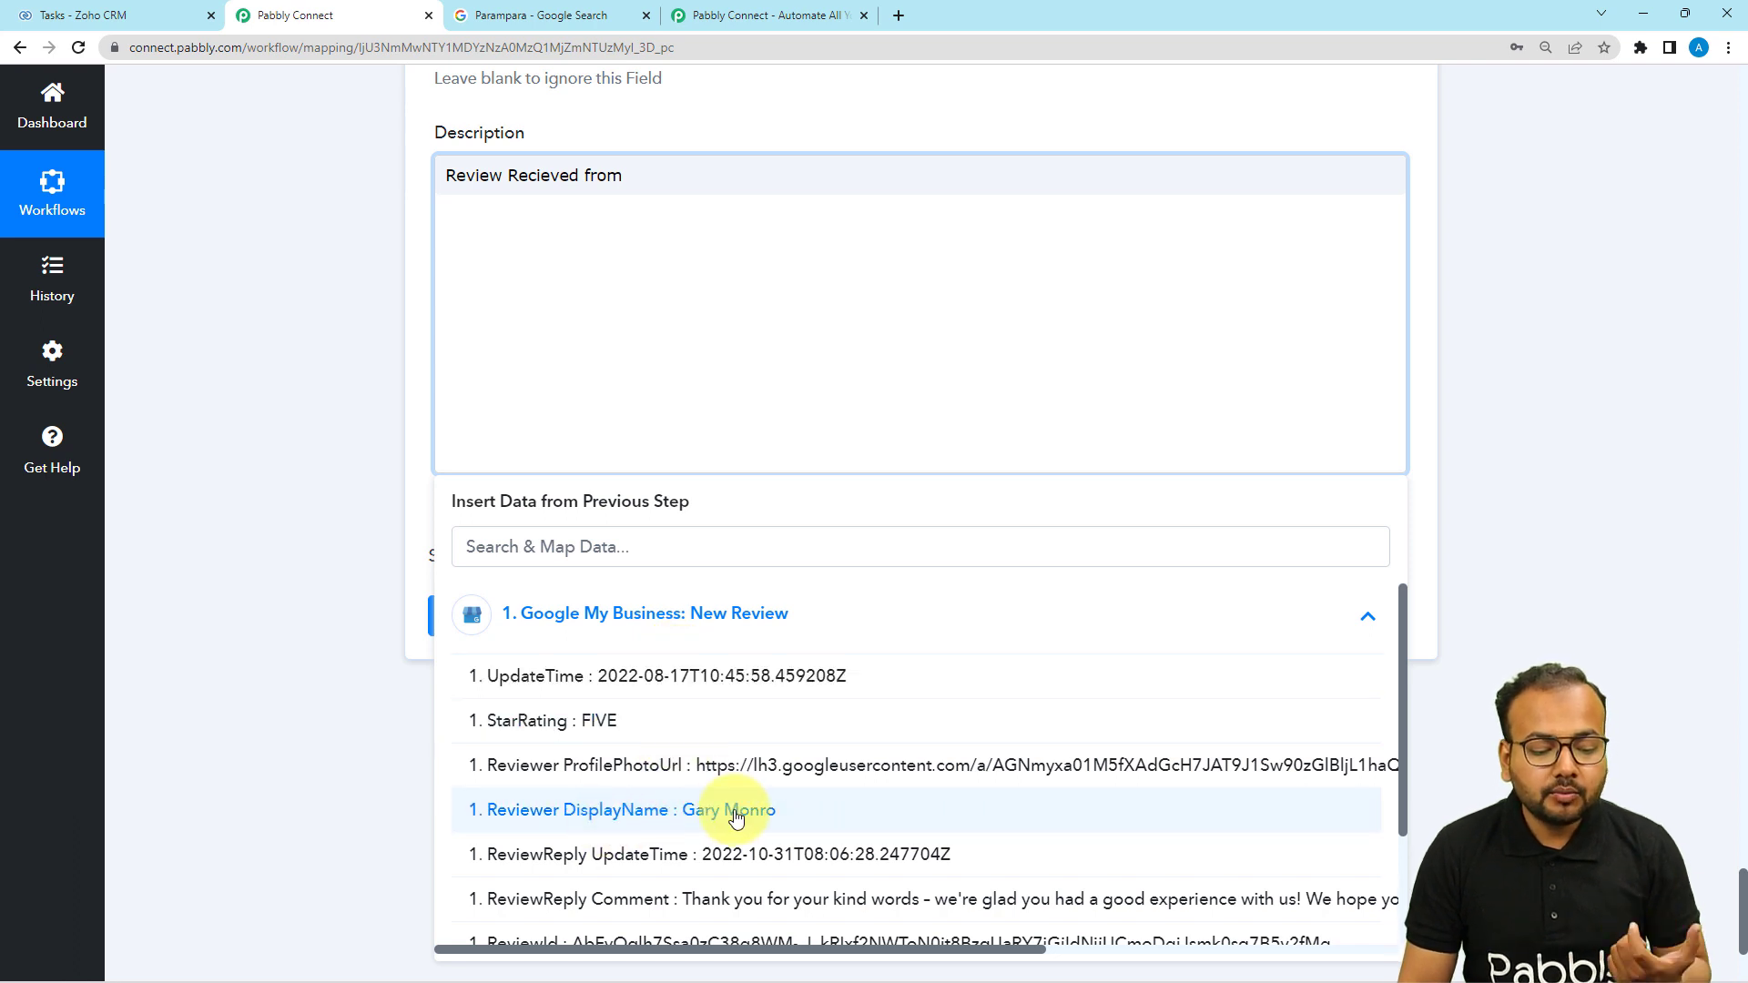
left_click(652, 820)
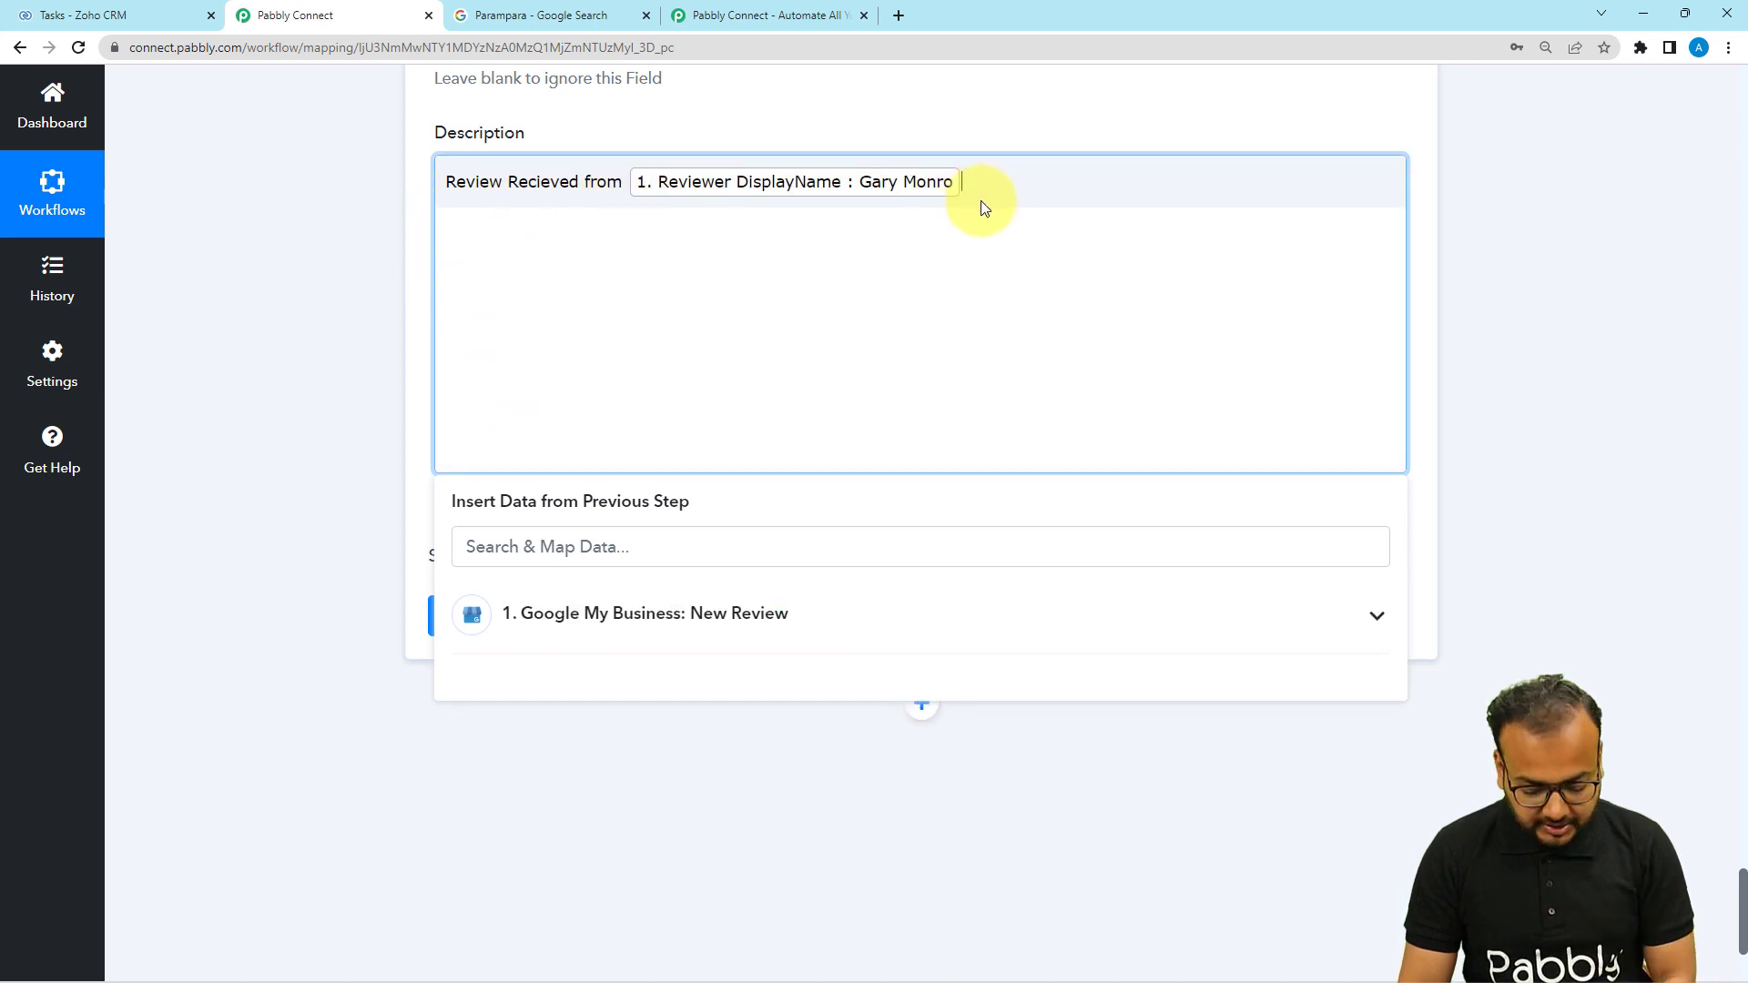
Step: Add a second Description line reading "Star Rating:" followed by the mapped StarRating value
key("Return")
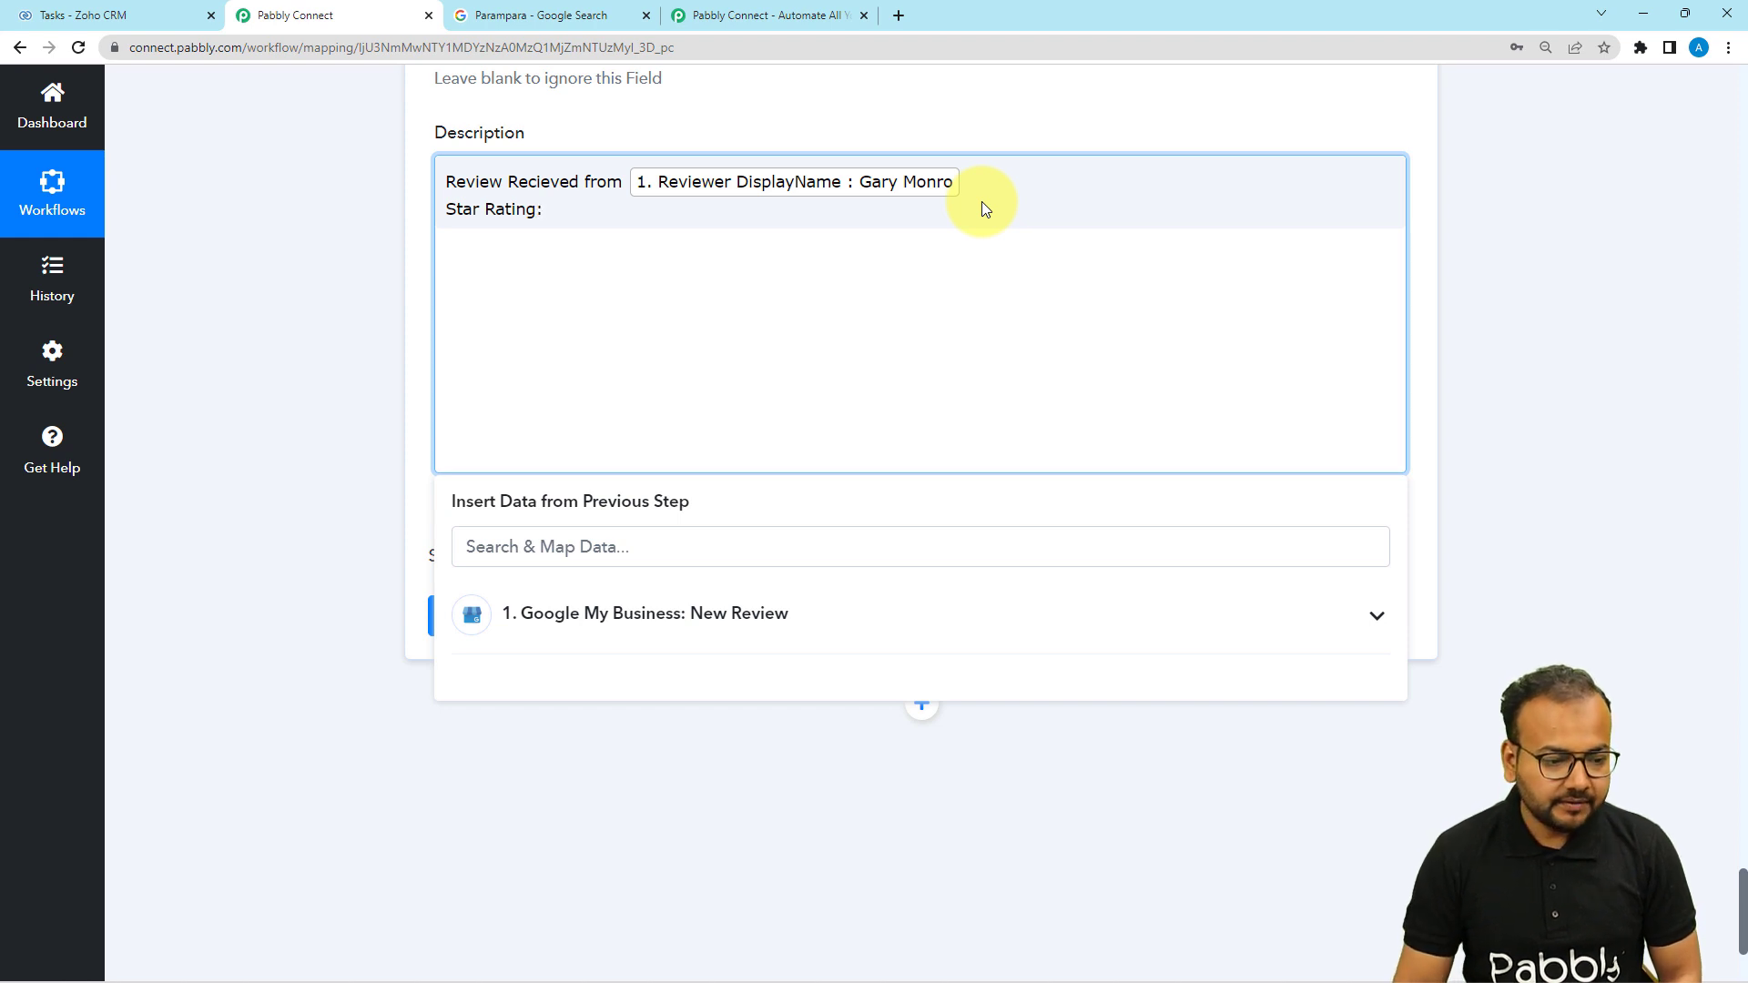
left_click(713, 637)
left_click(602, 720)
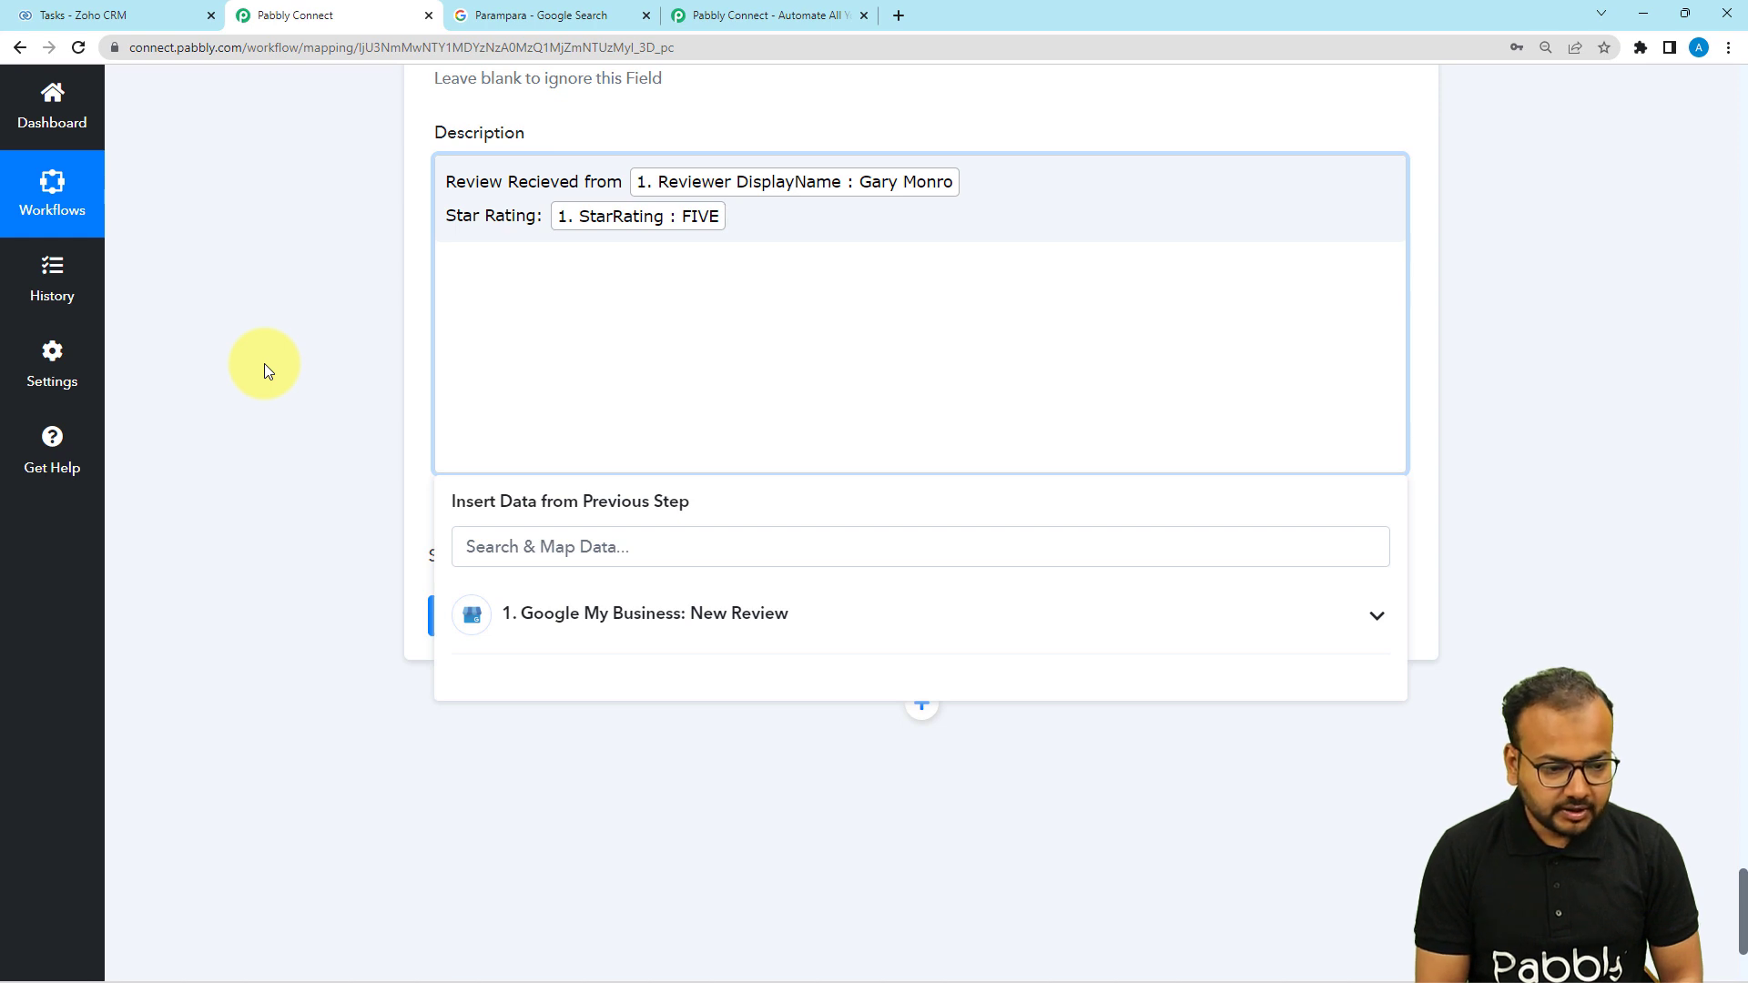
Step: Add a third Description line reading "Review:" followed by the mapped Comment from the Google My Business trigger
key("Return")
type("Rev")
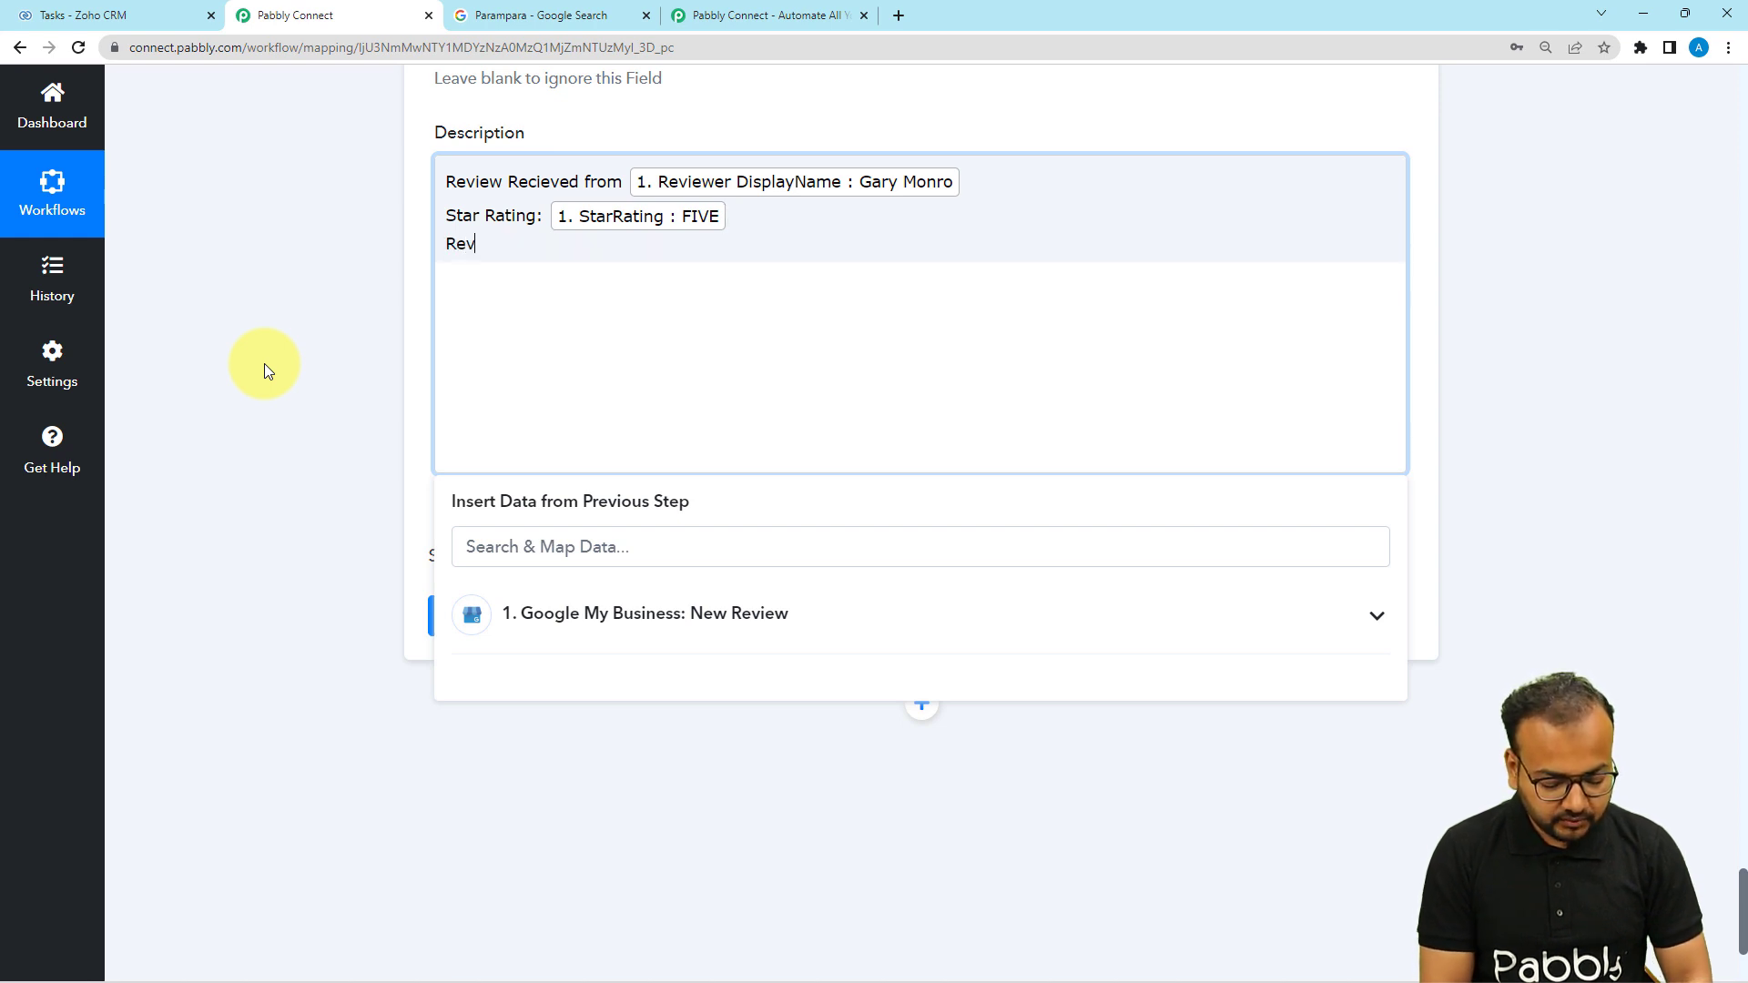
type("iew:")
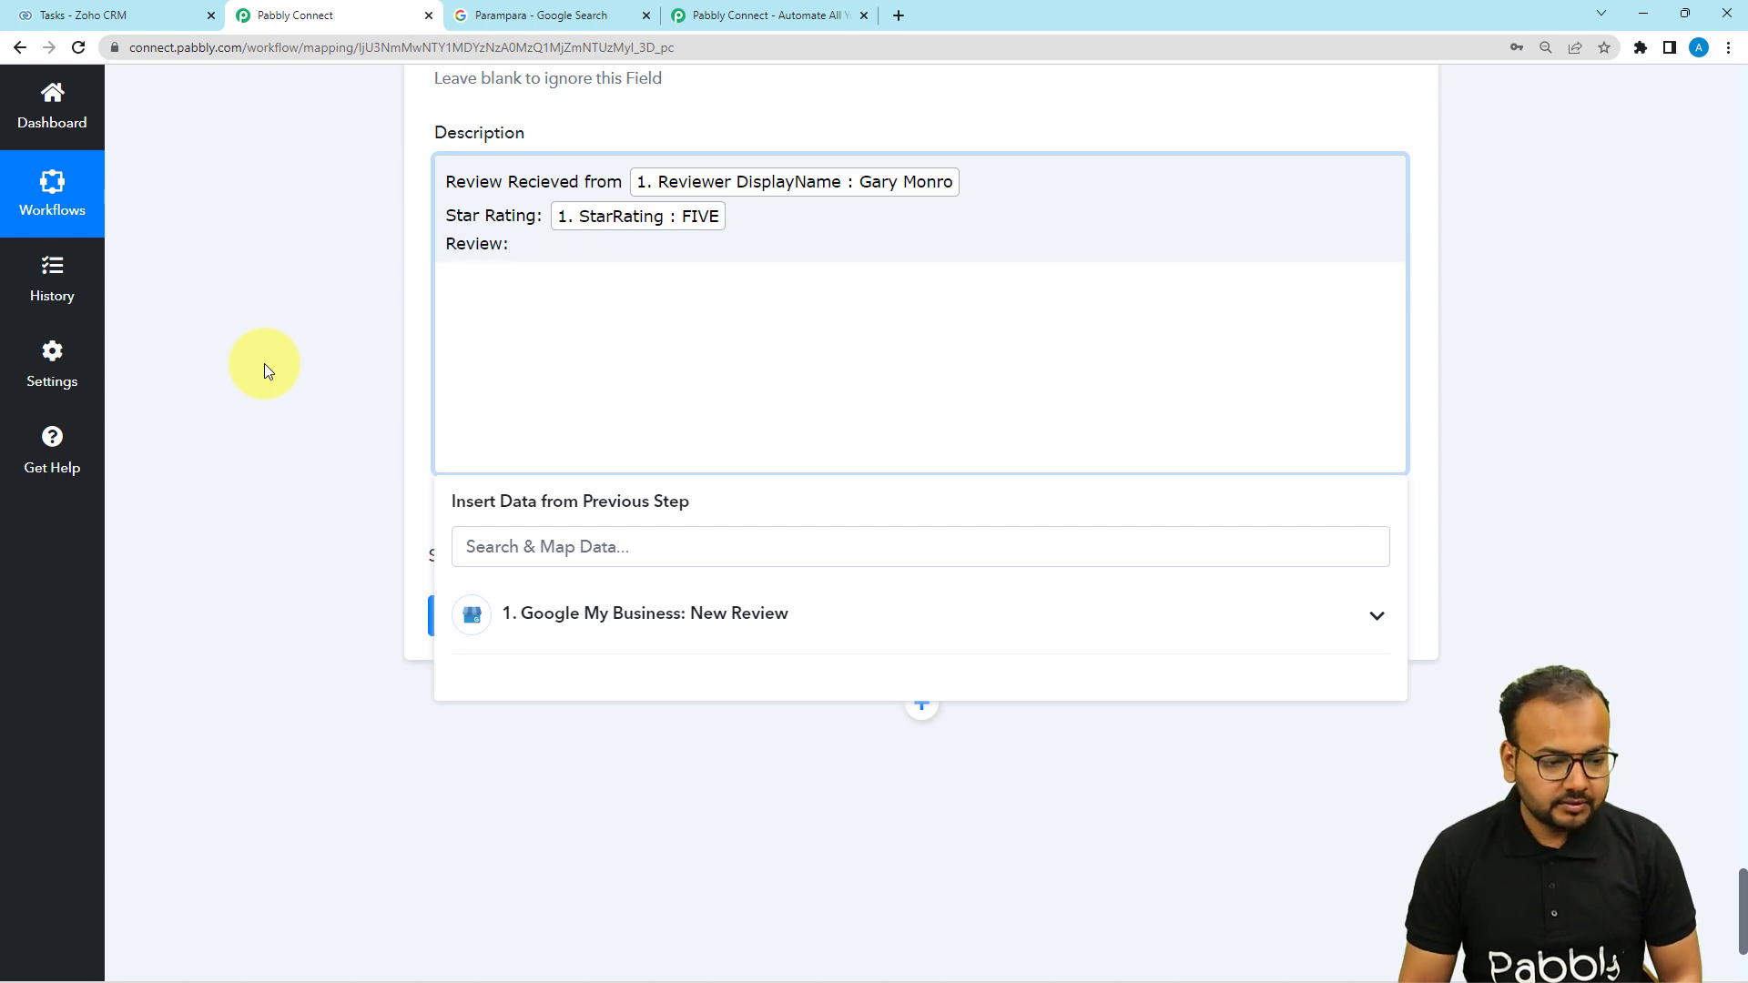
left_click(557, 624)
scroll(695, 691, "down", 3)
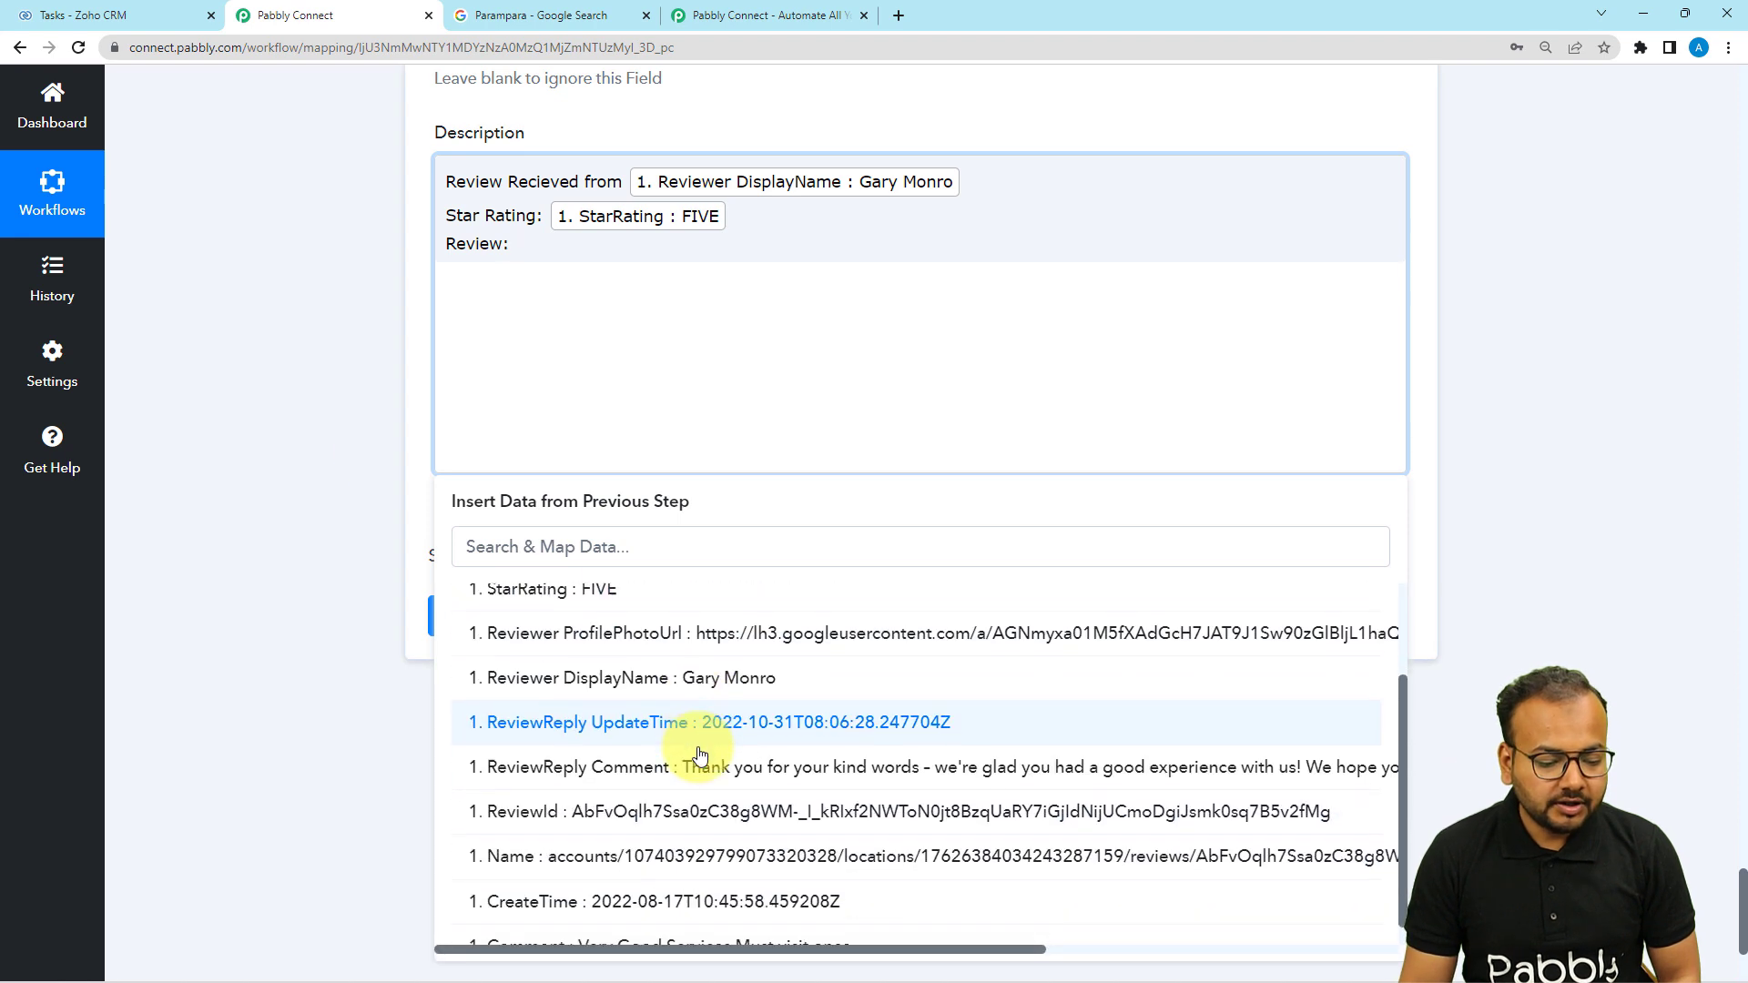
left_click(564, 921)
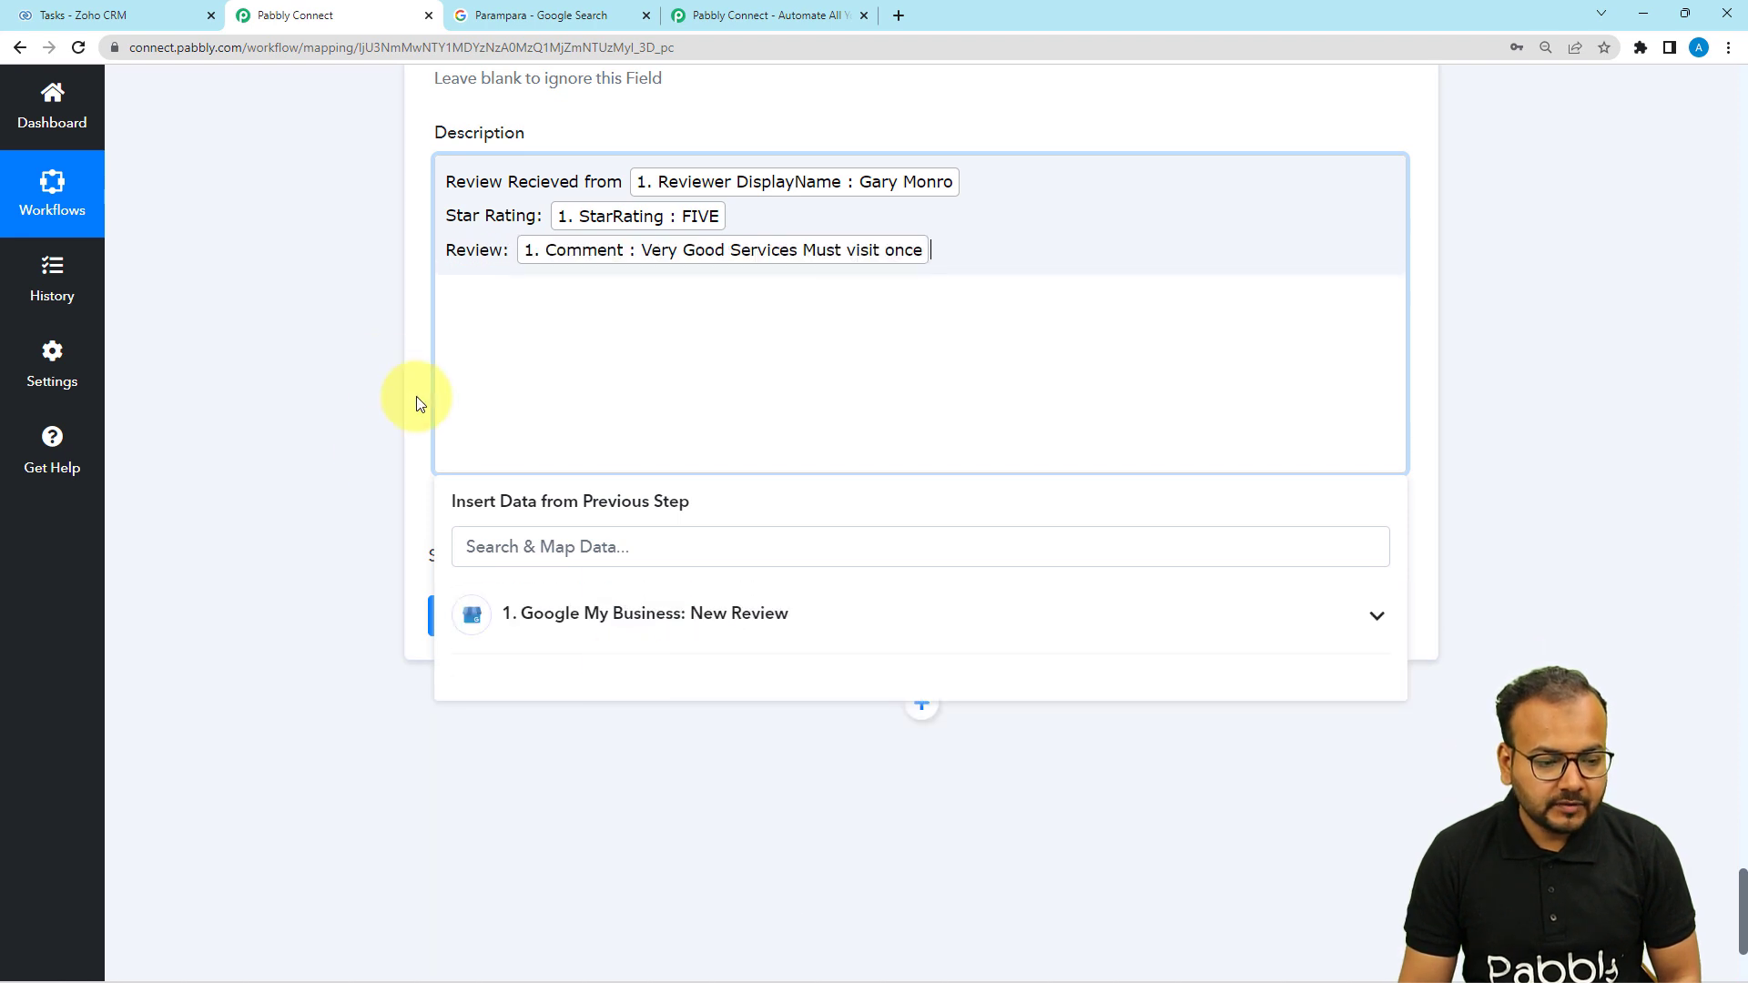
Step: Add a fourth Description line reading "Please see the review and reply if needed." and leave the field
key("Return")
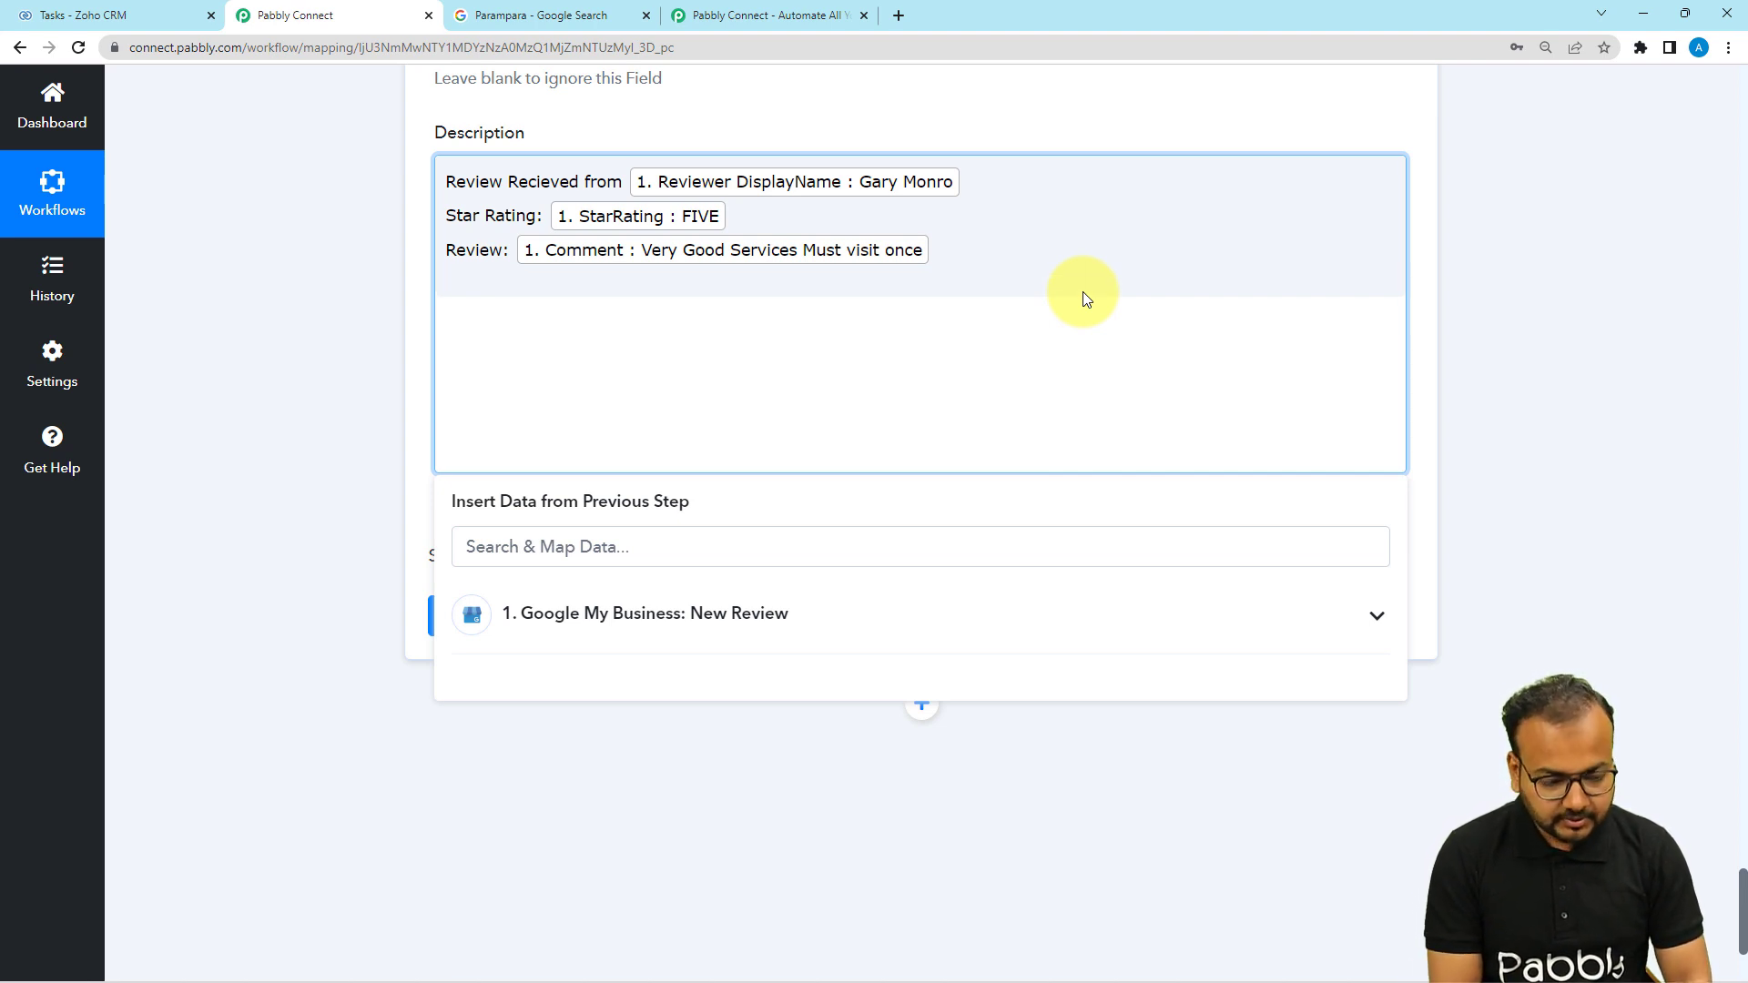
type("Please see the review and reply if needed.")
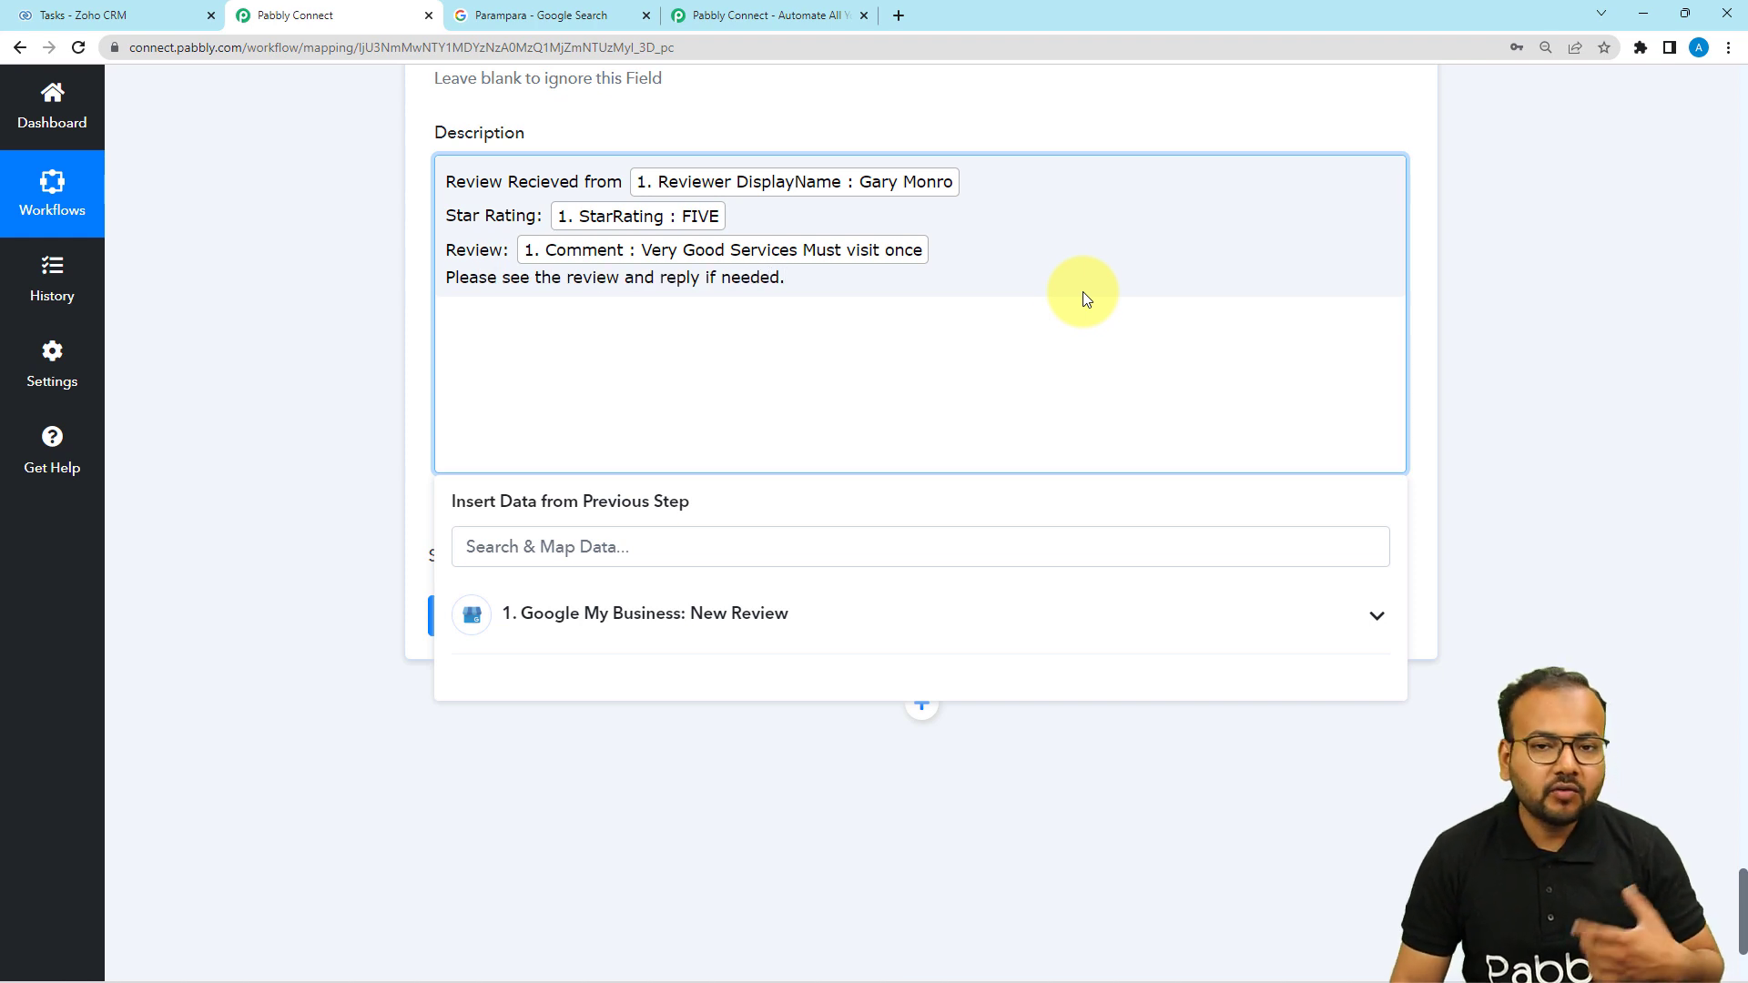
left_click(270, 315)
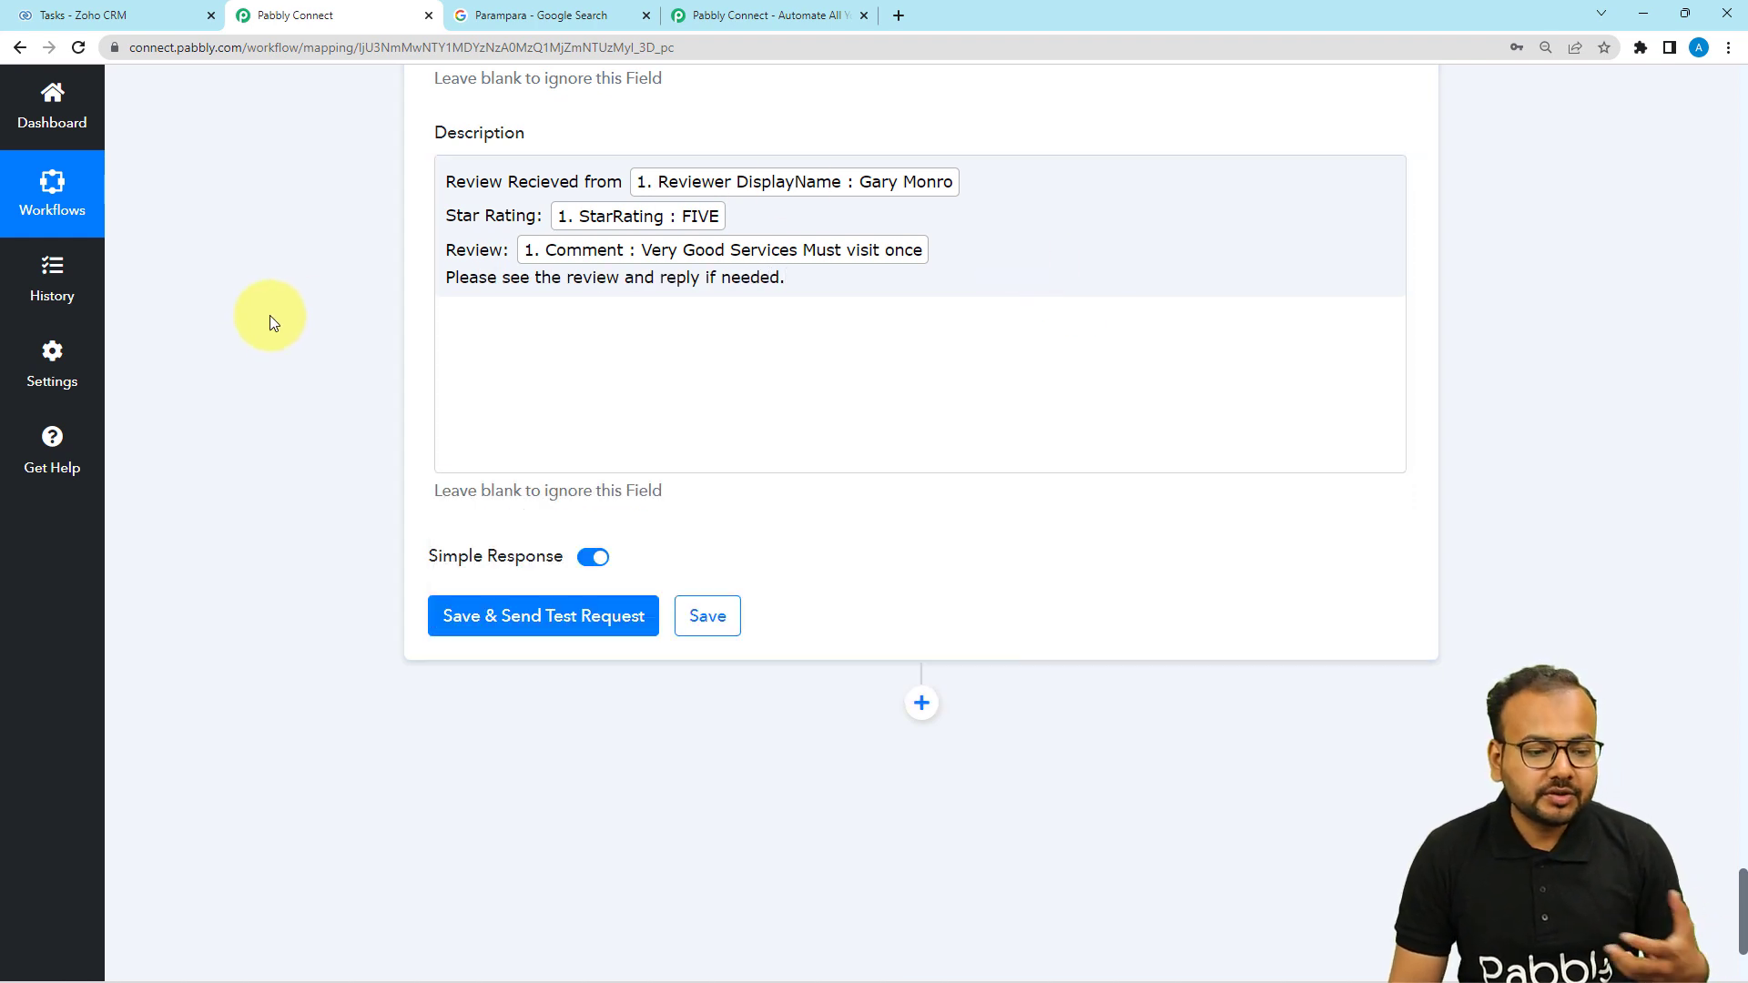
left_click(486, 302)
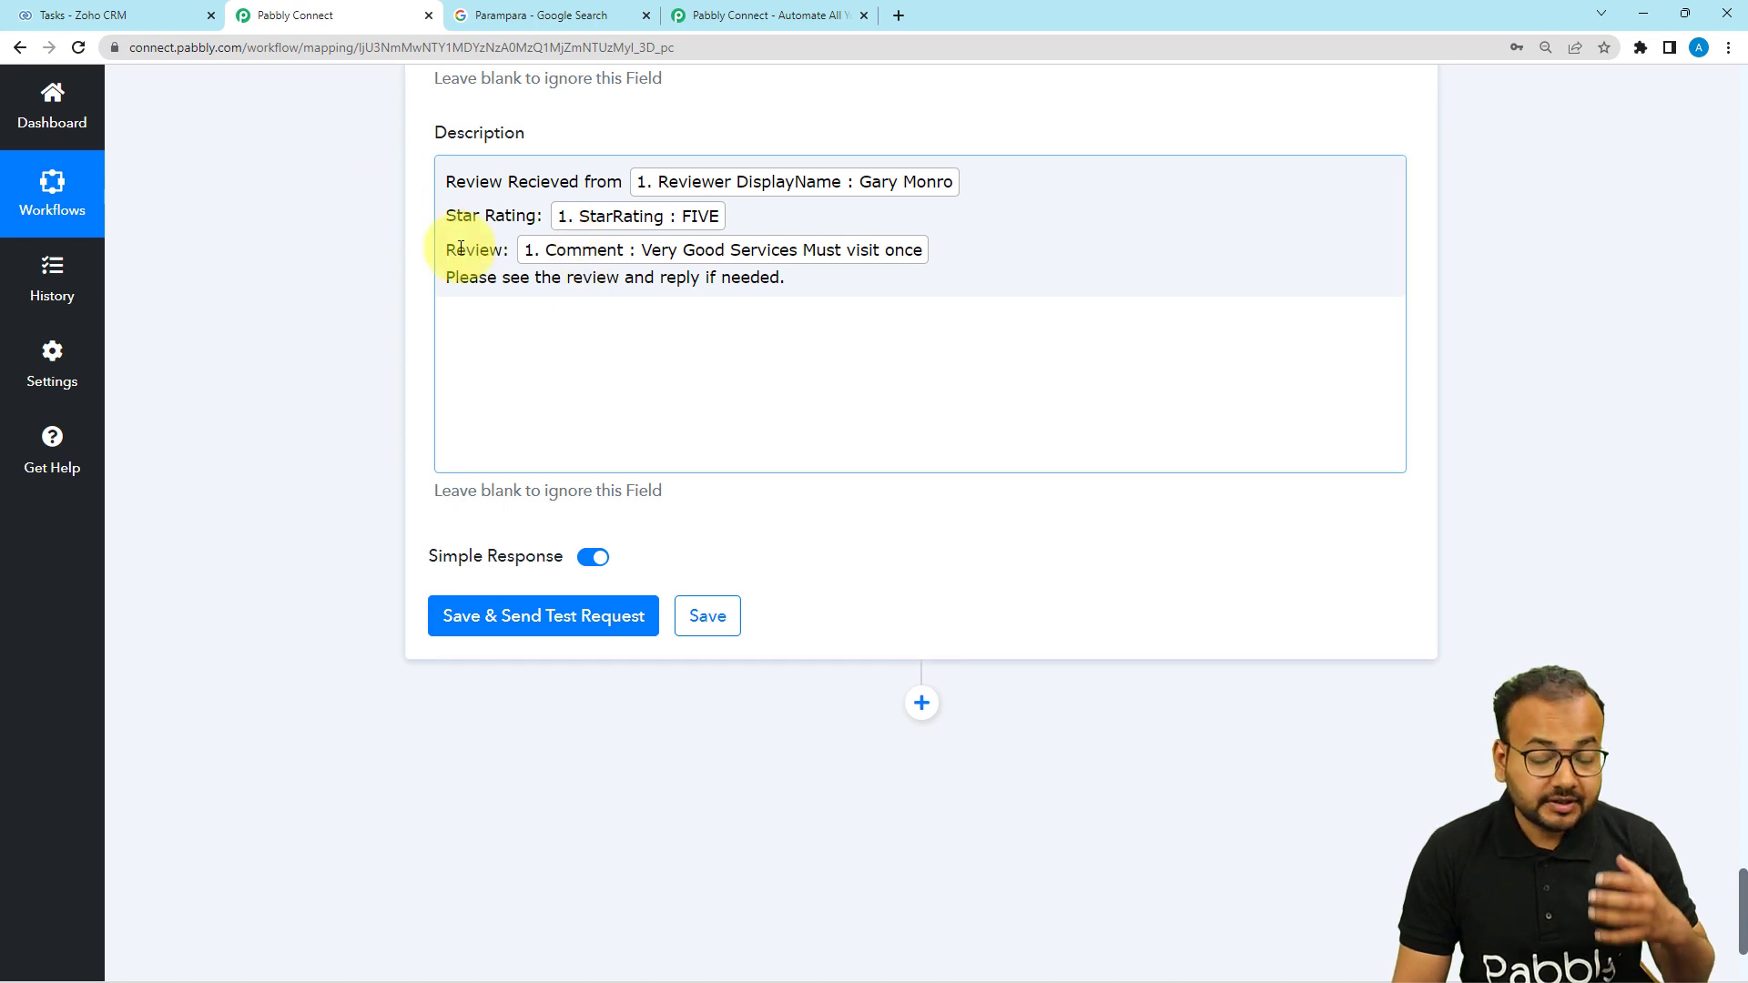
left_click(353, 224)
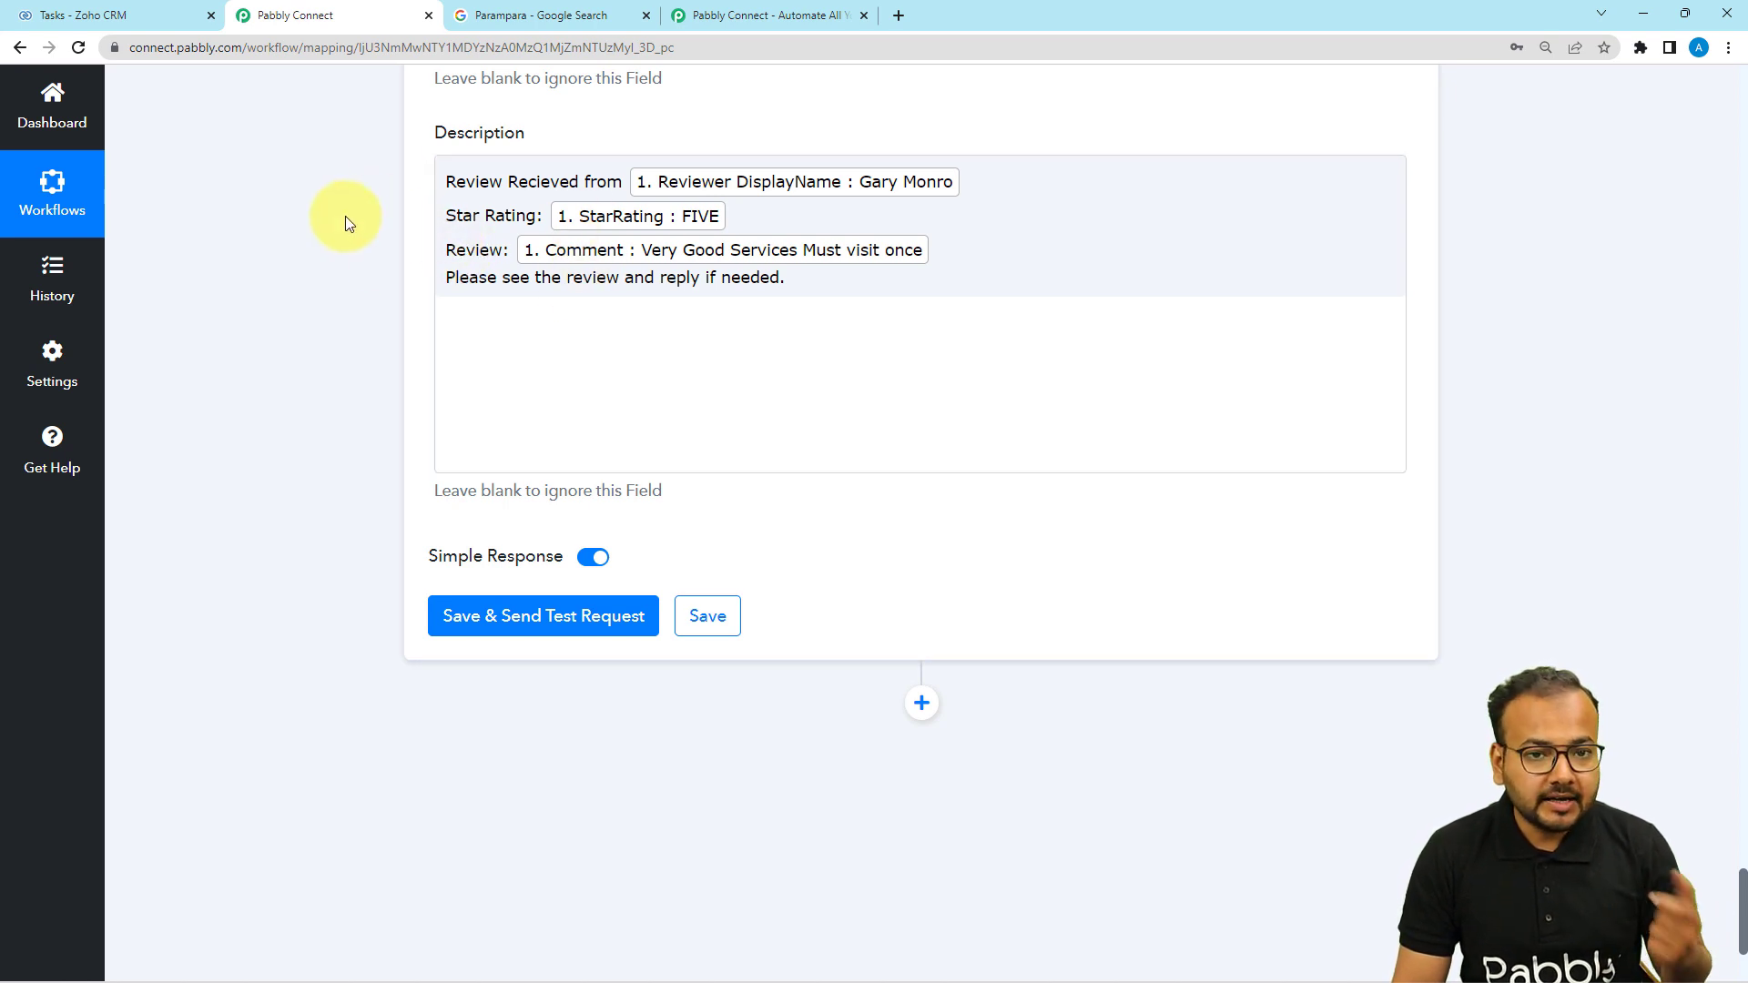
Step: Check the open tasks list in Zoho CRM, return to Pabbly Connect, and save the Insert Record action with a test request
scroll(346, 216, "down", 2)
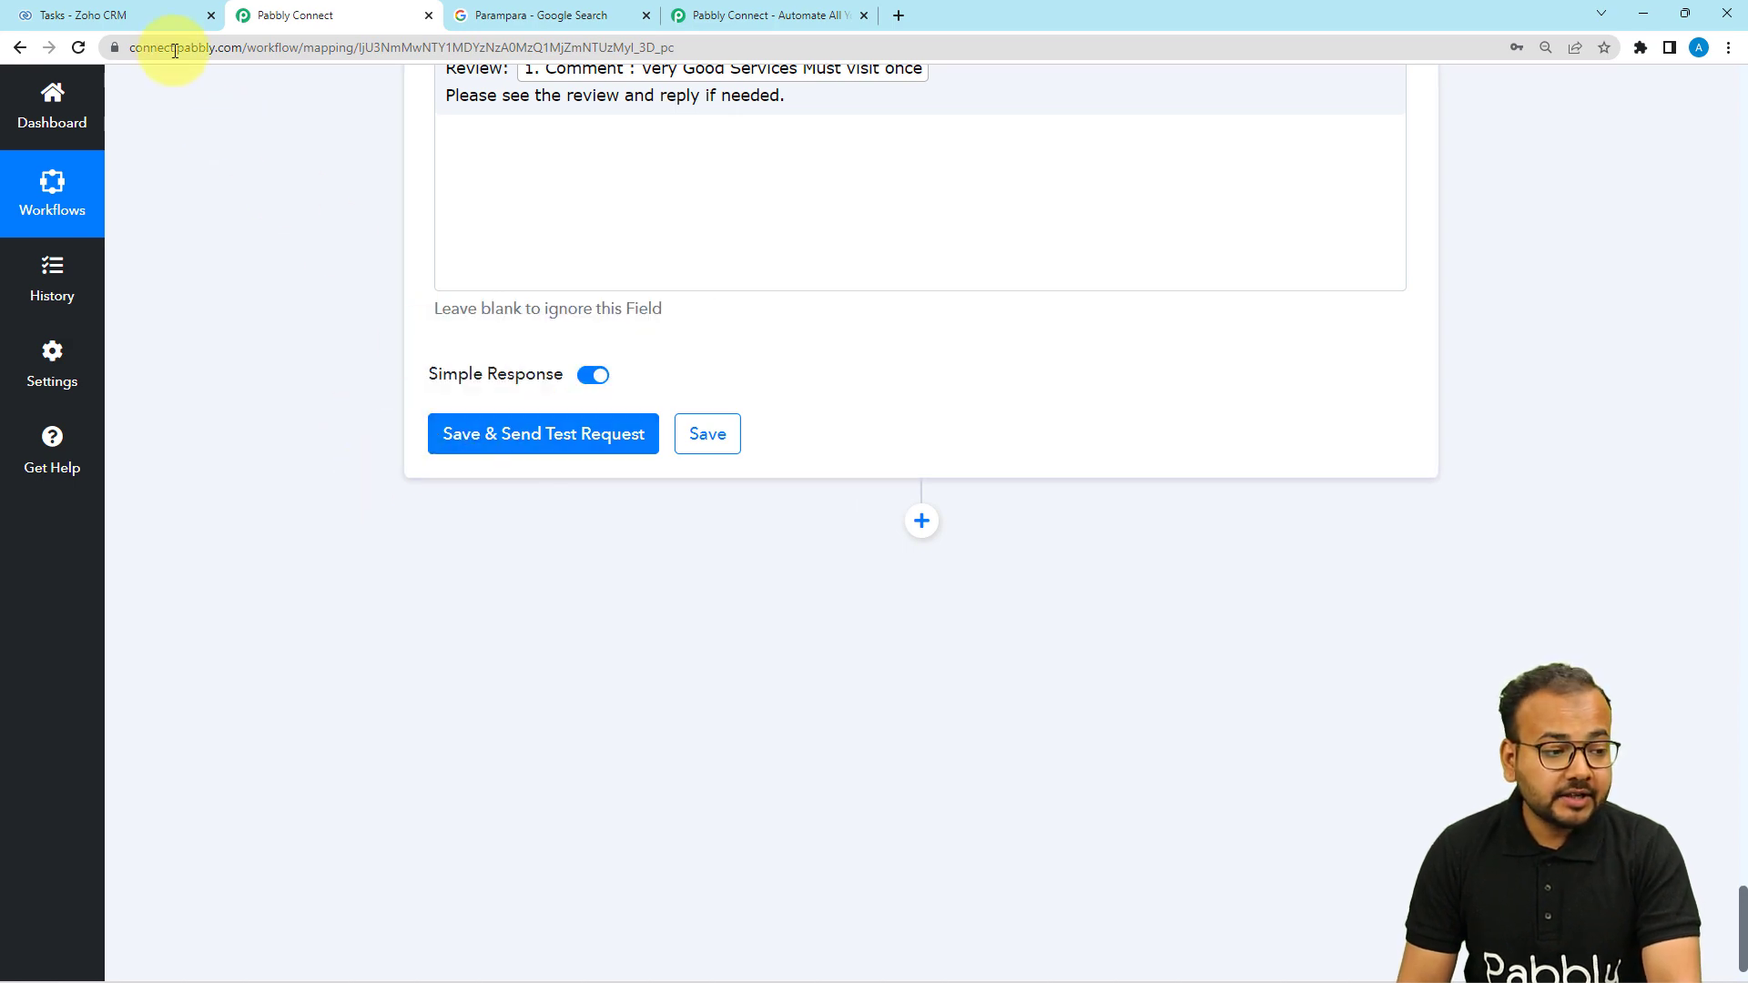
left_click(151, 16)
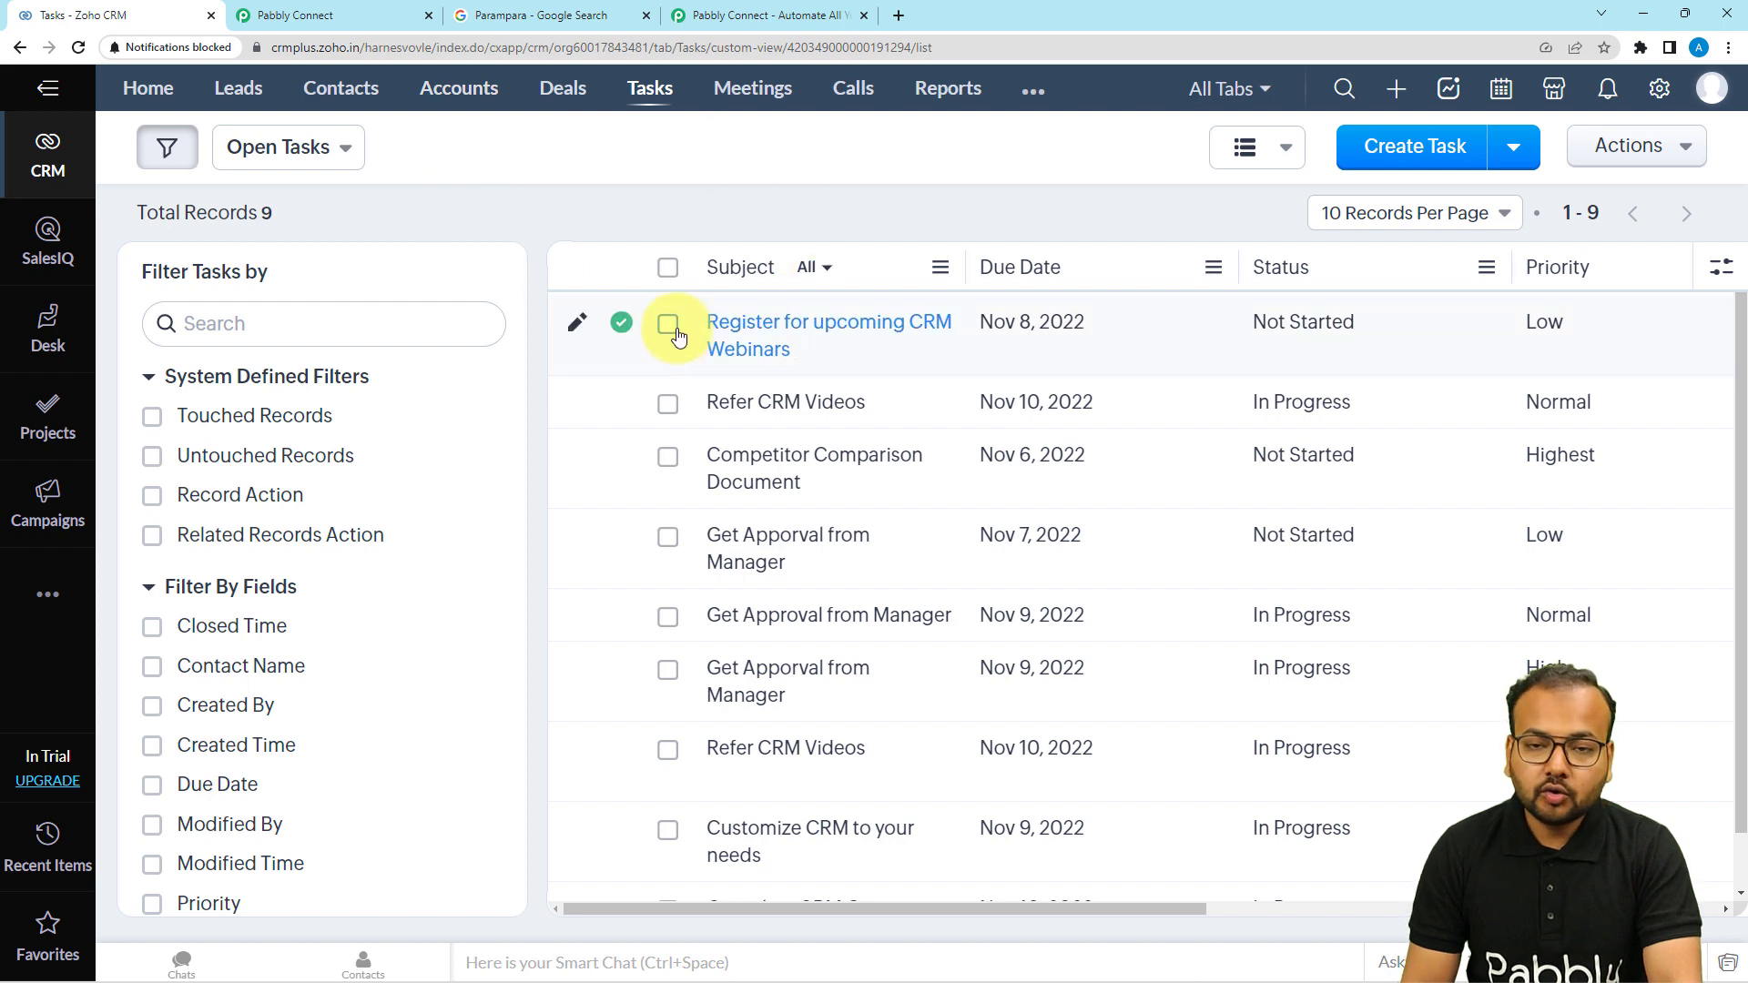
left_click(391, 12)
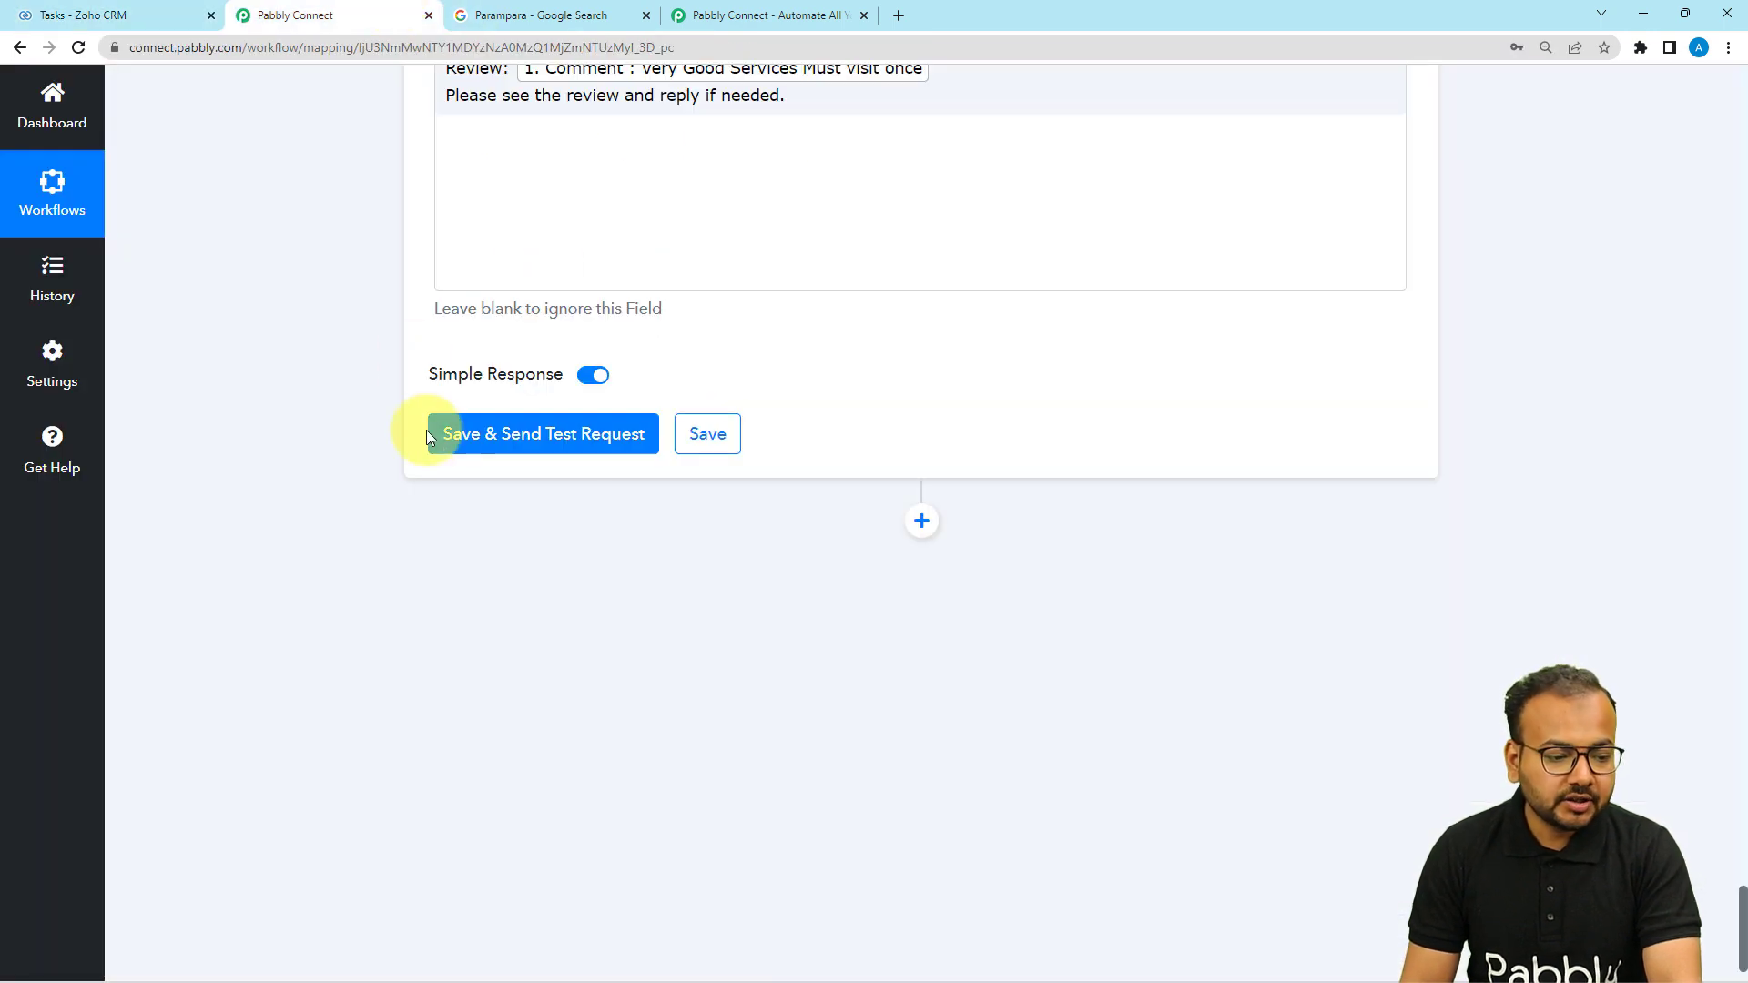
left_click(471, 446)
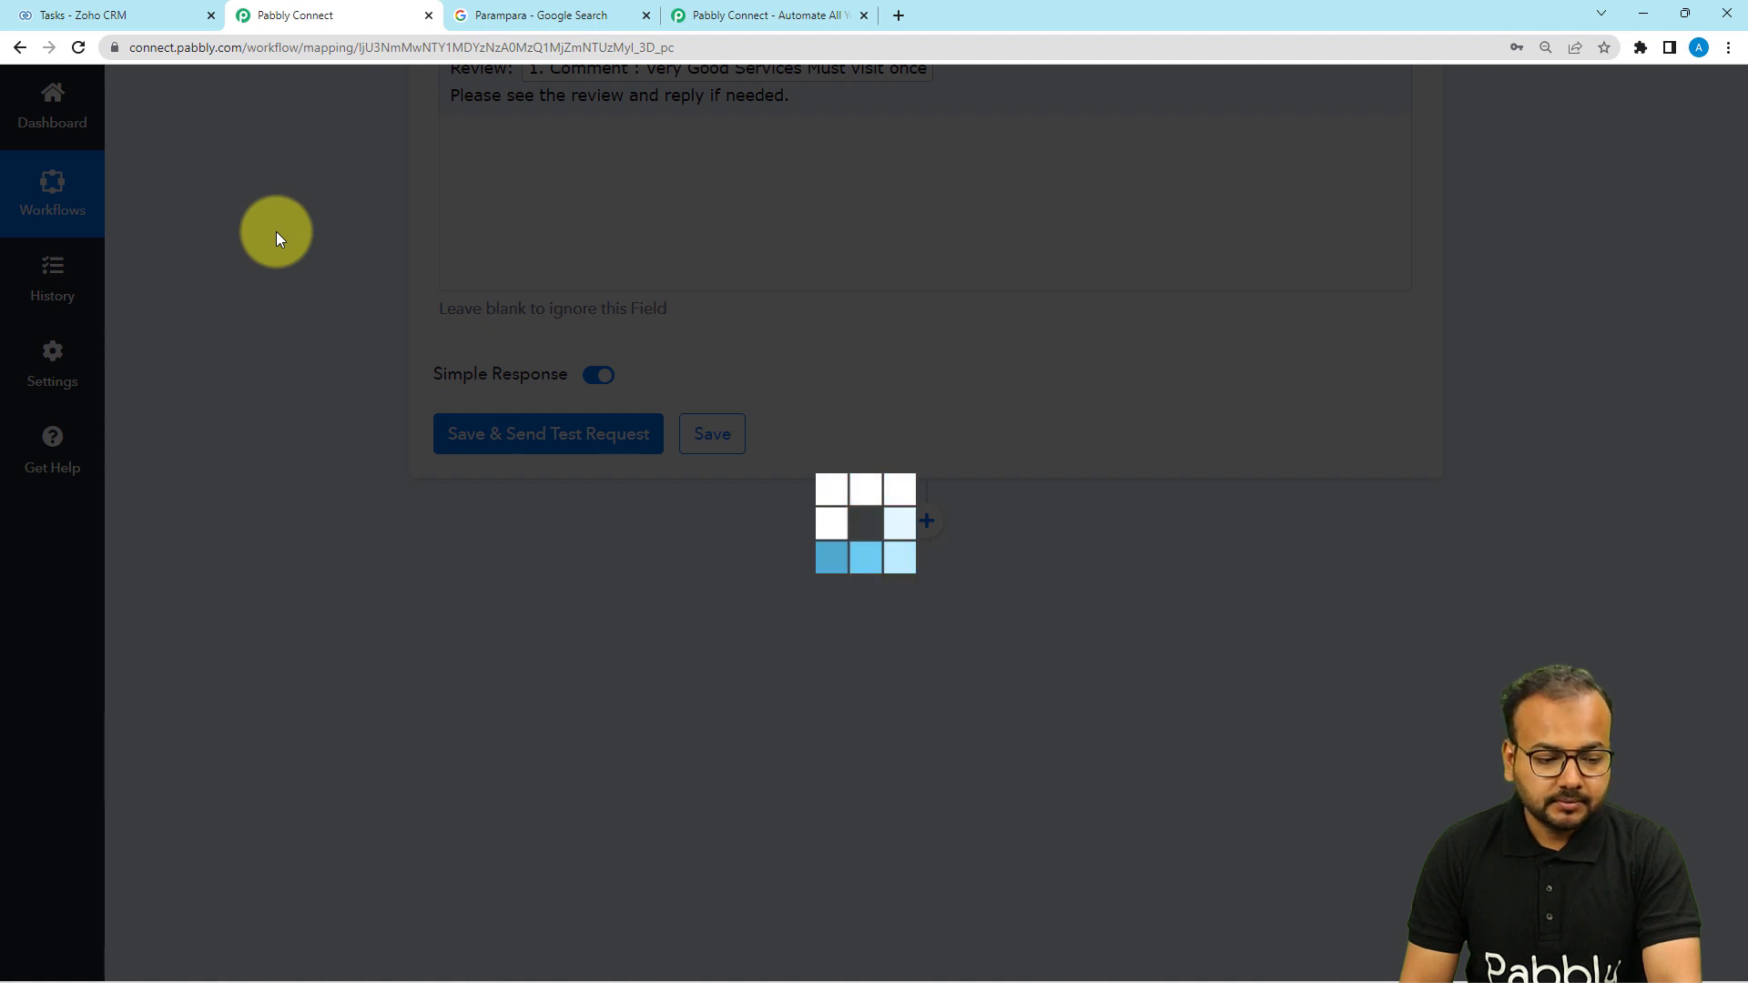
scroll(276, 232, "down", 3)
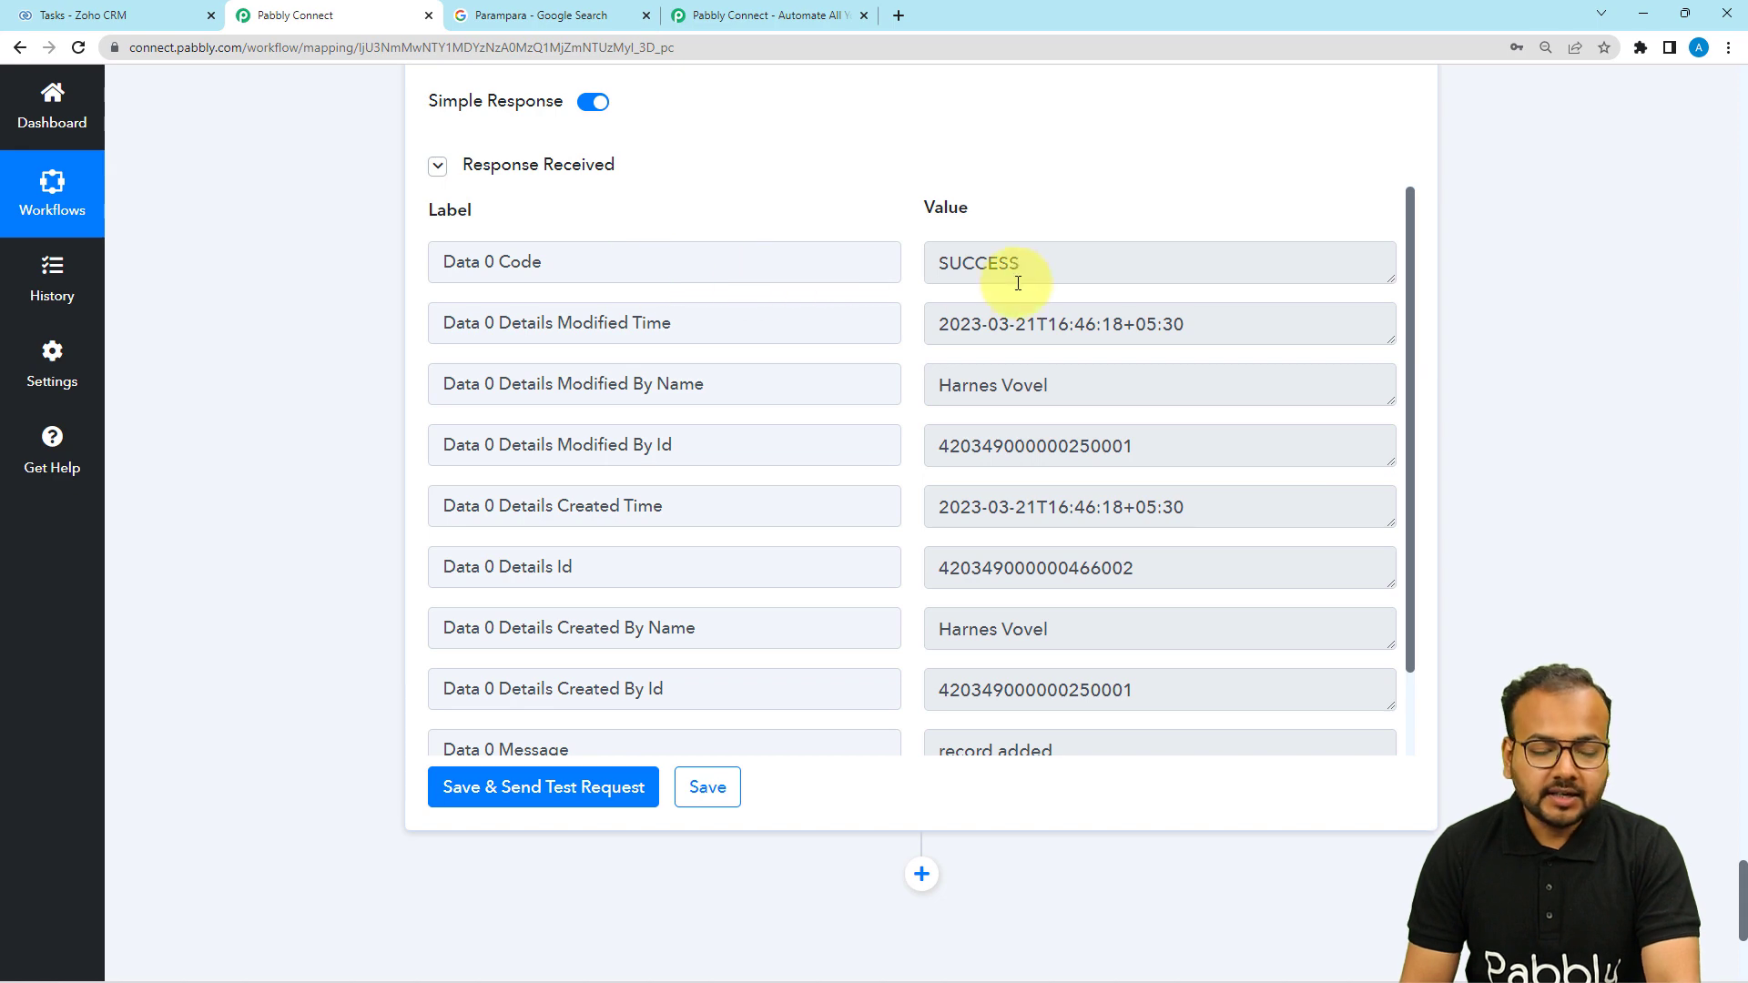
Step: In Zoho CRM, filter the open tasks by Untouched Records and open the task "A new review received from Google My Business"
left_click(146, 9)
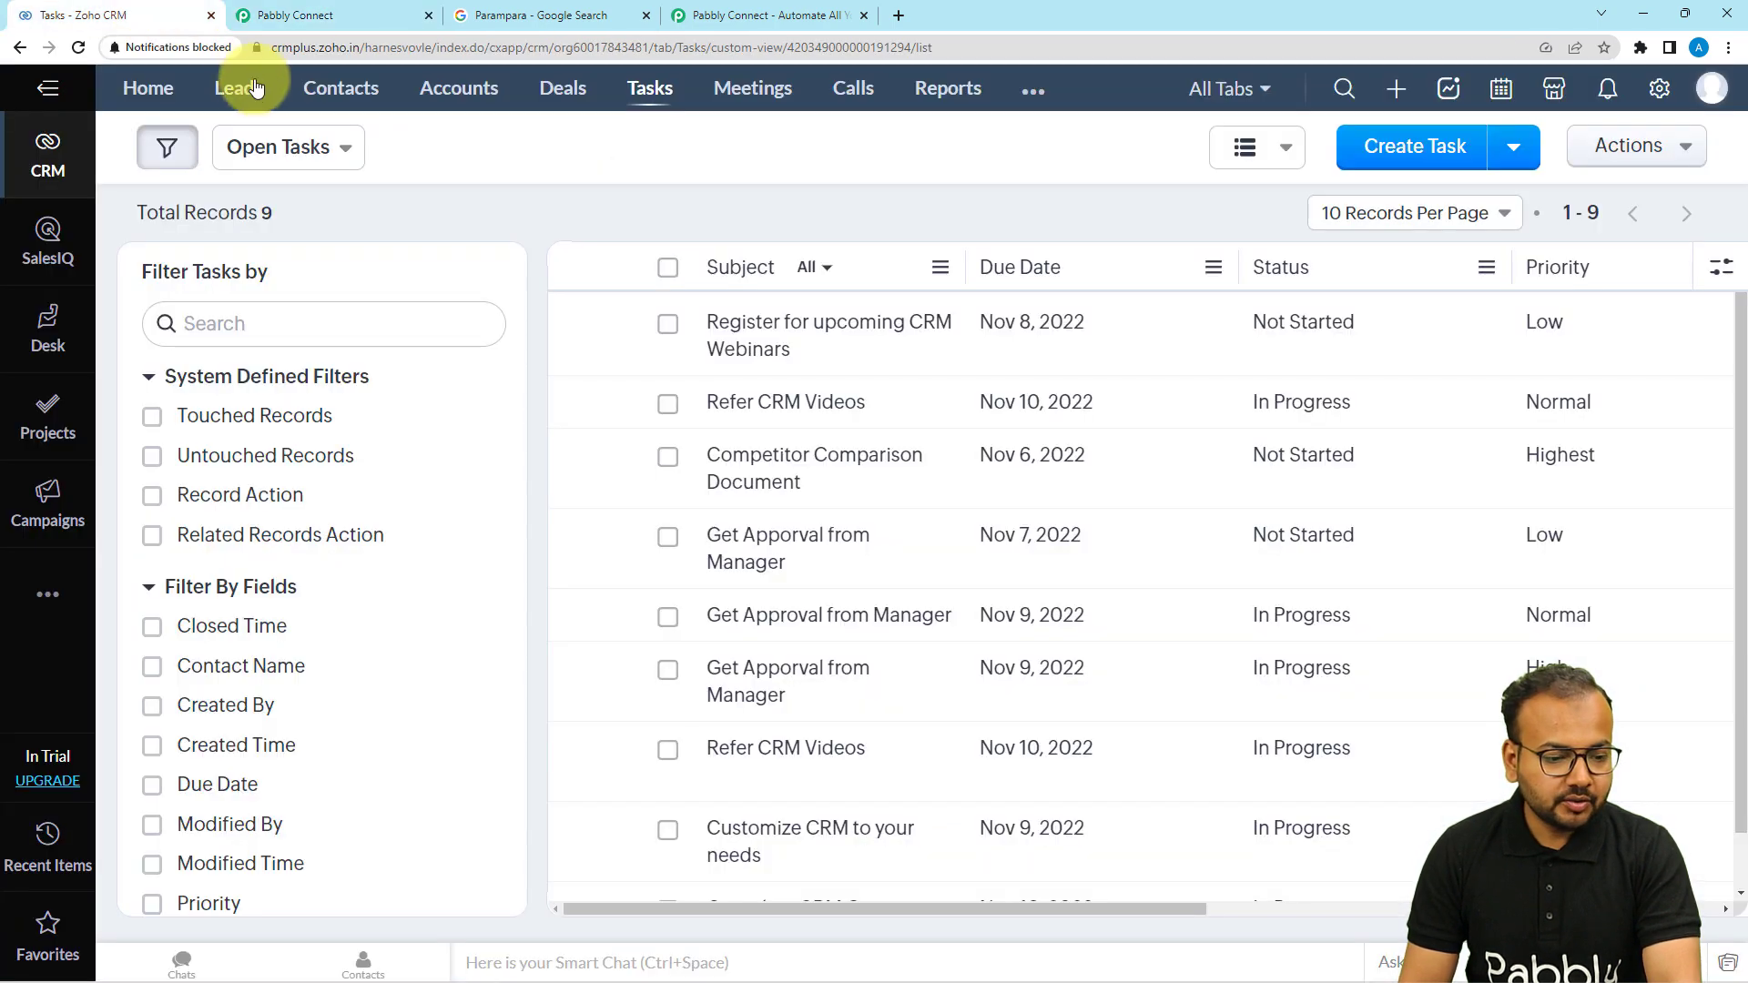
left_click(813, 269)
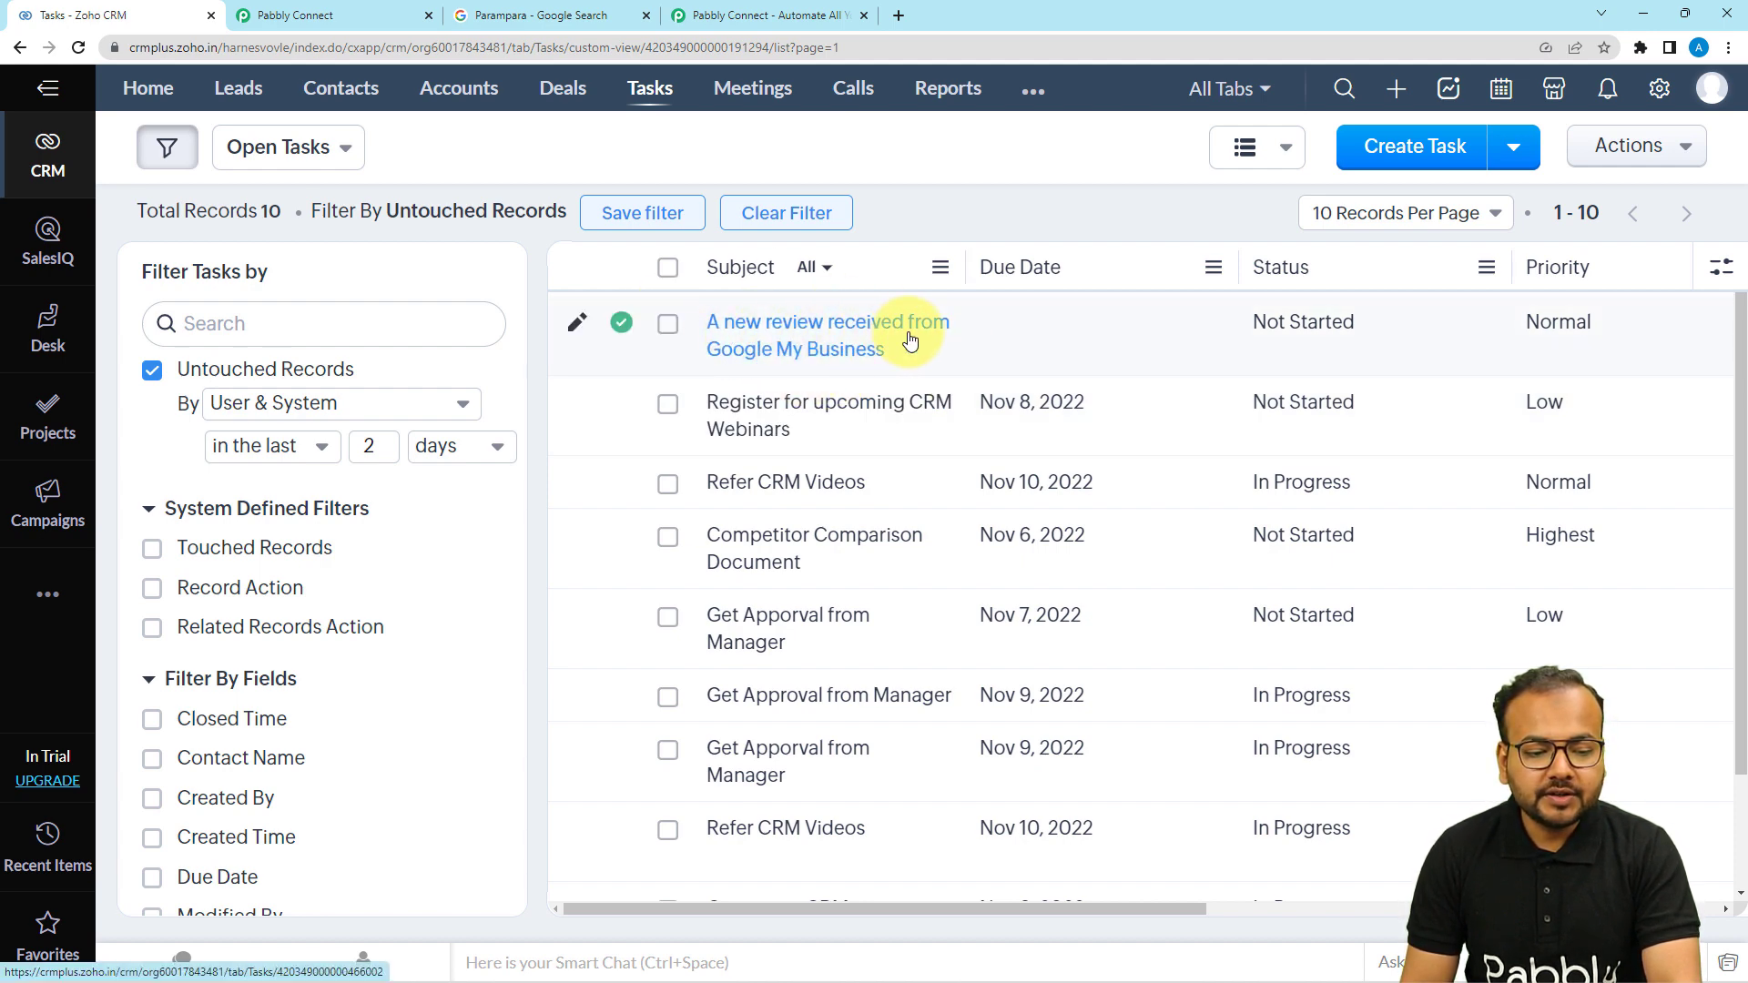
left_click(772, 339)
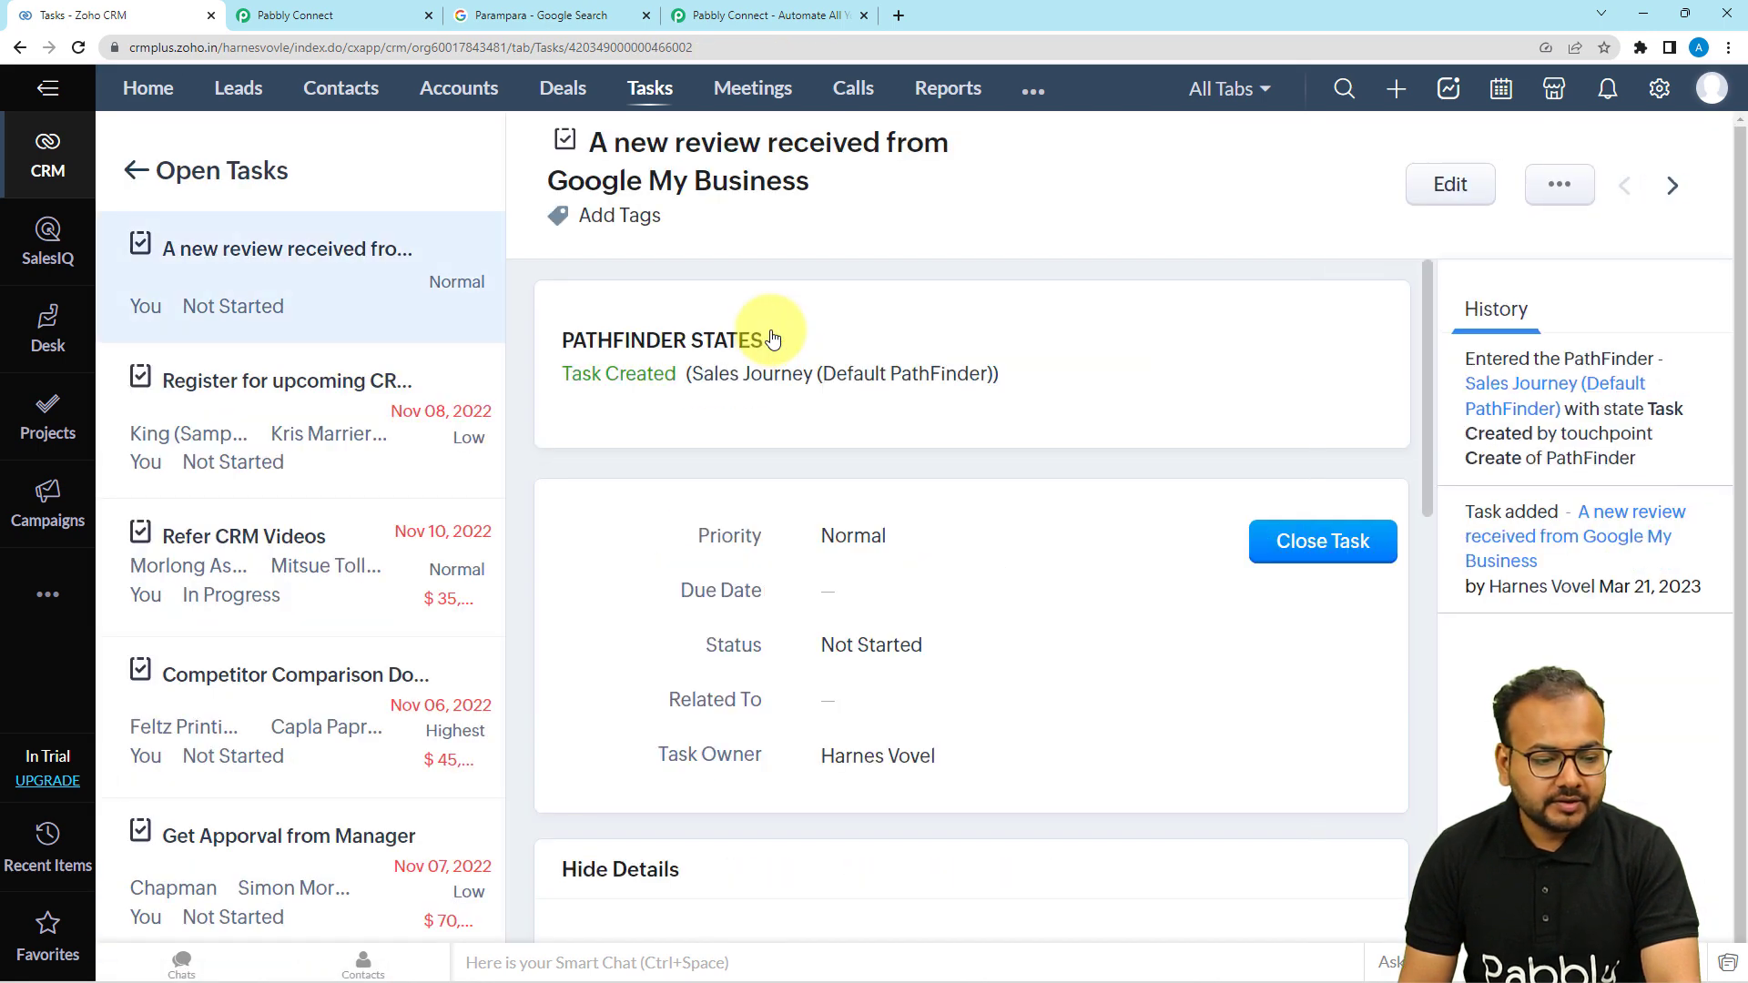
Step: Examine the new task's information, from subject, status and priority down to its description
scroll(772, 339, "down", 6)
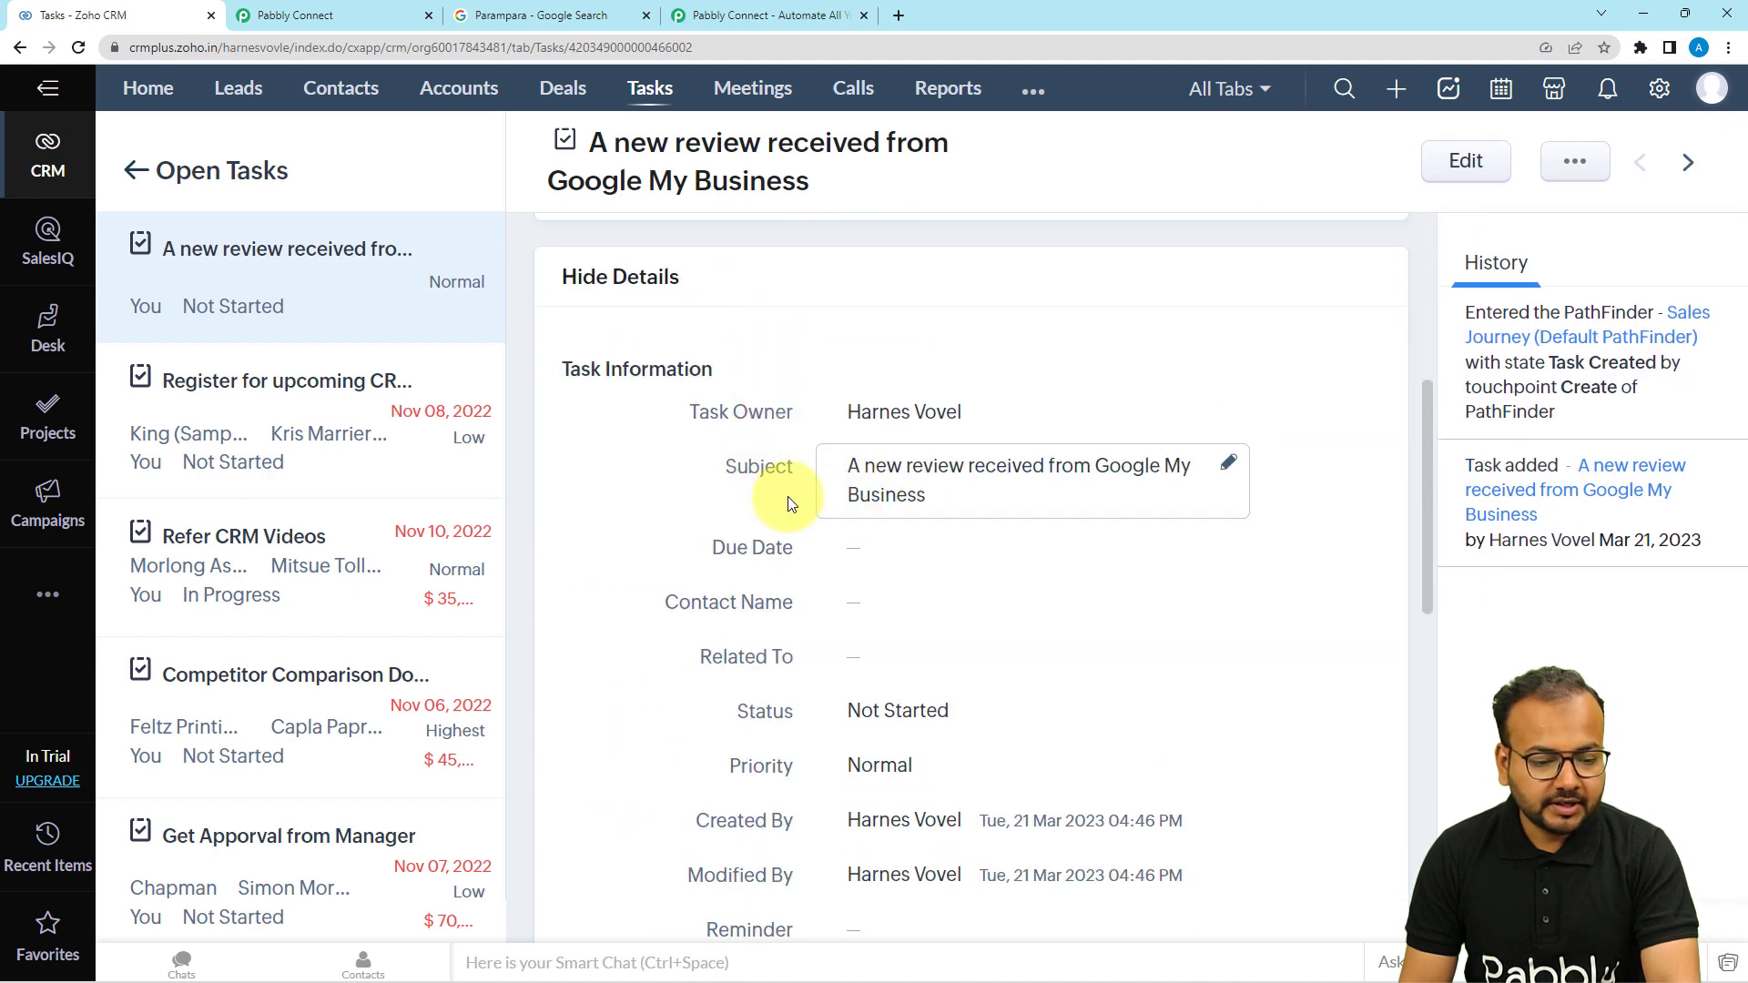
scroll(767, 495, "down", 3)
scroll(768, 496, "down", 3)
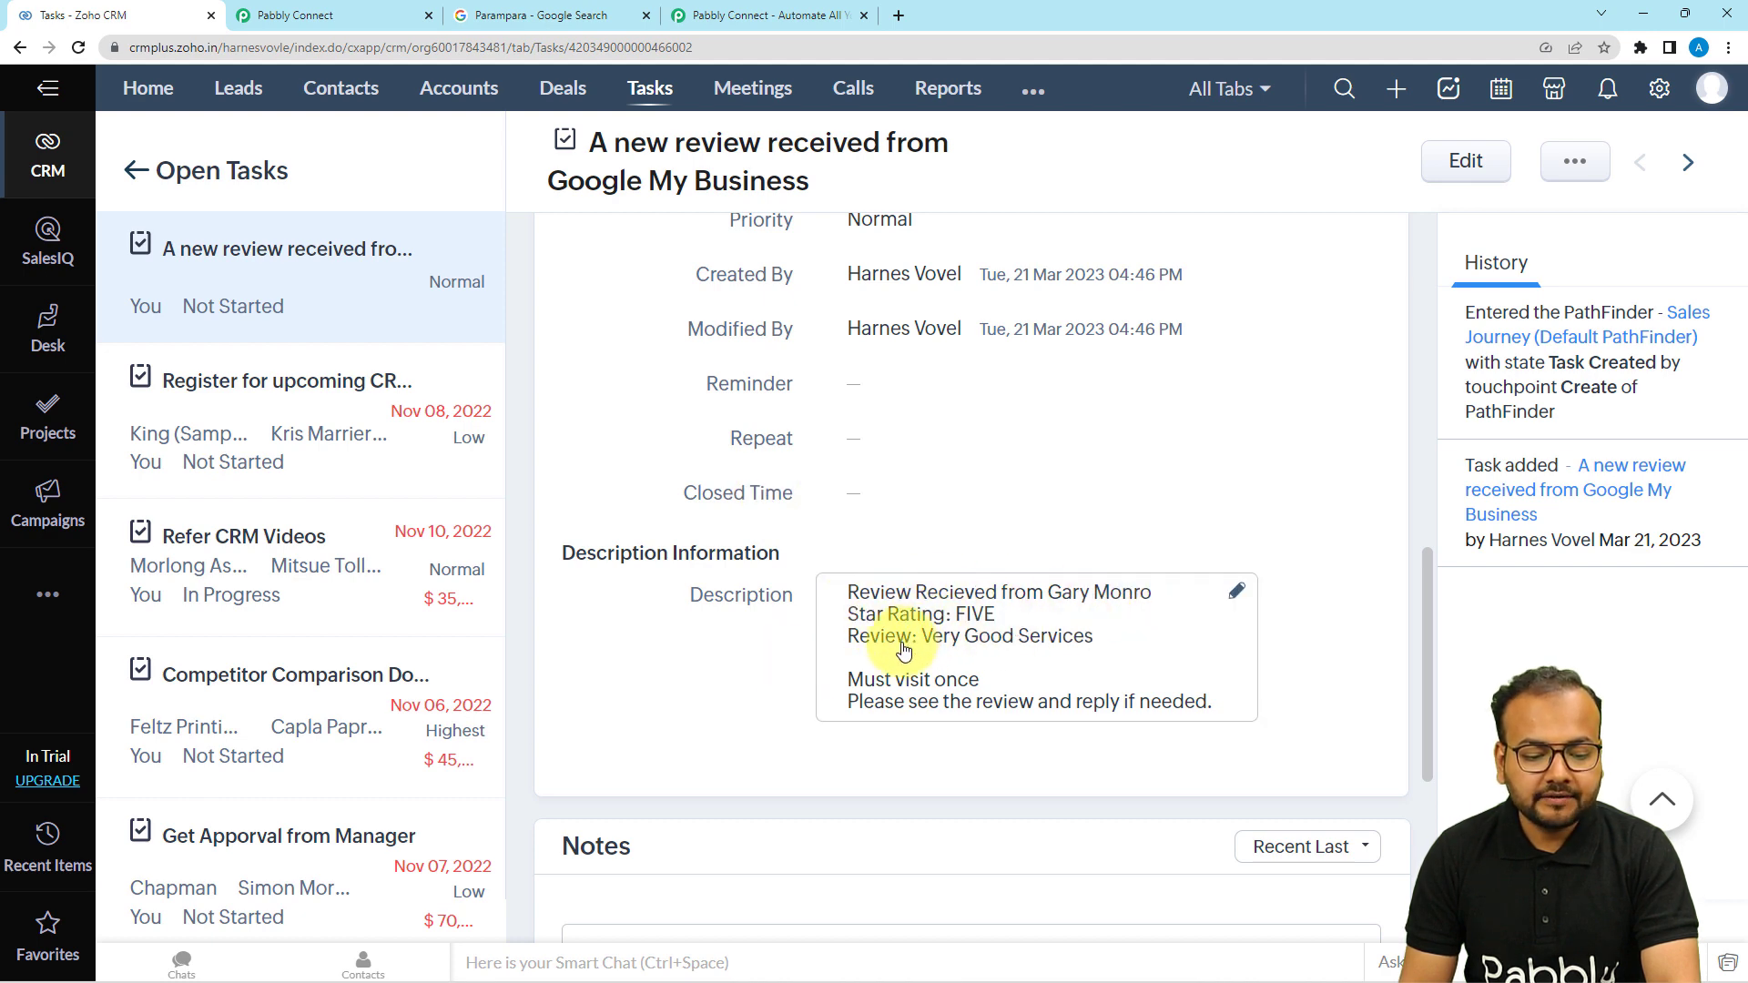
scroll(902, 648, "down", 1)
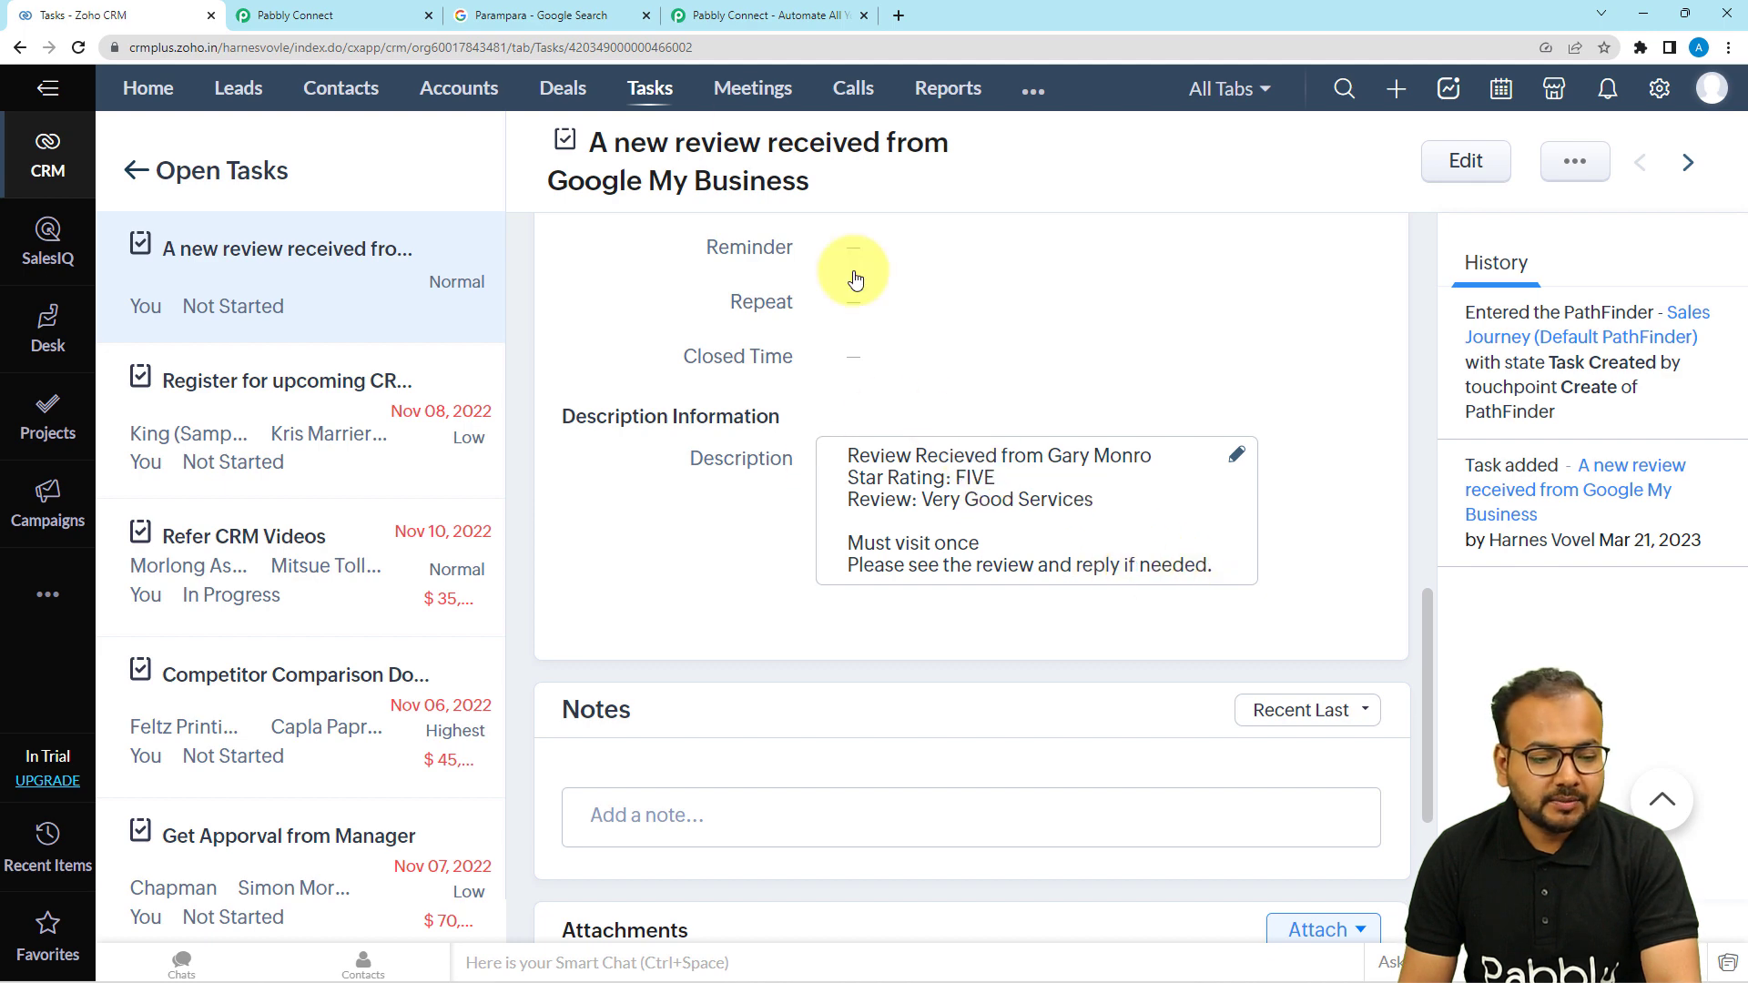
Step: Compare the Description mapping in Pabbly Connect with the details and description of the created Zoho CRM task
left_click(355, 14)
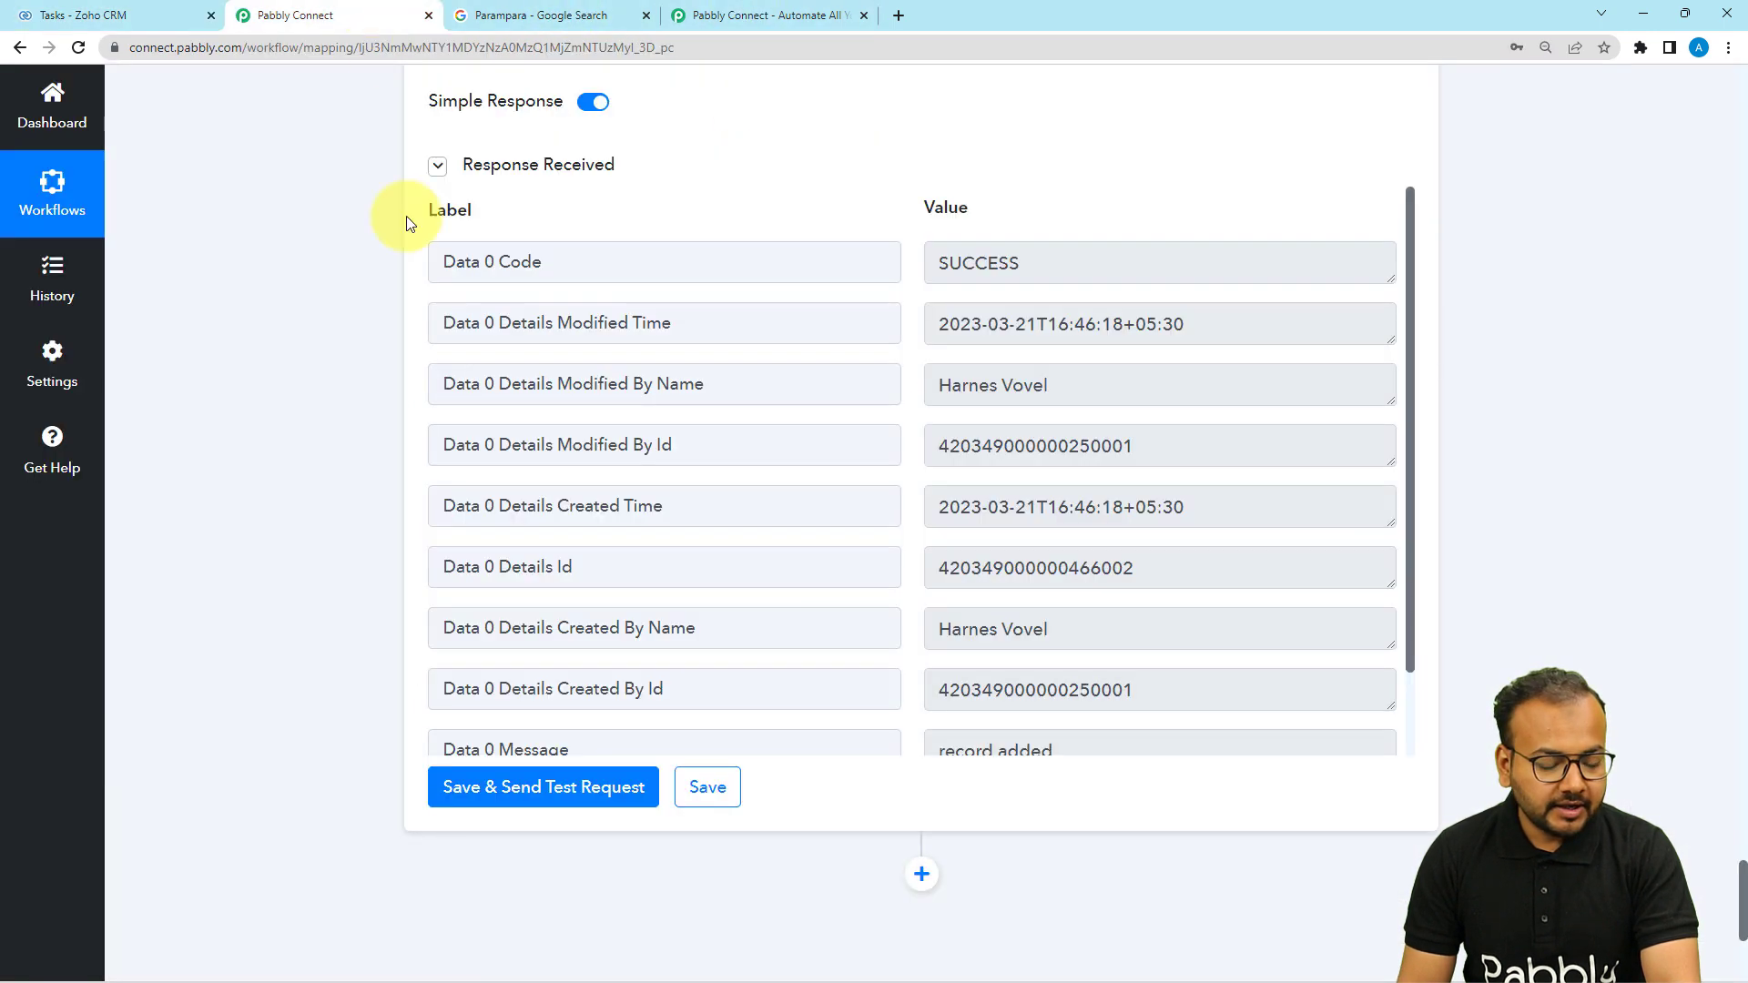
scroll(370, 356, "up", 7)
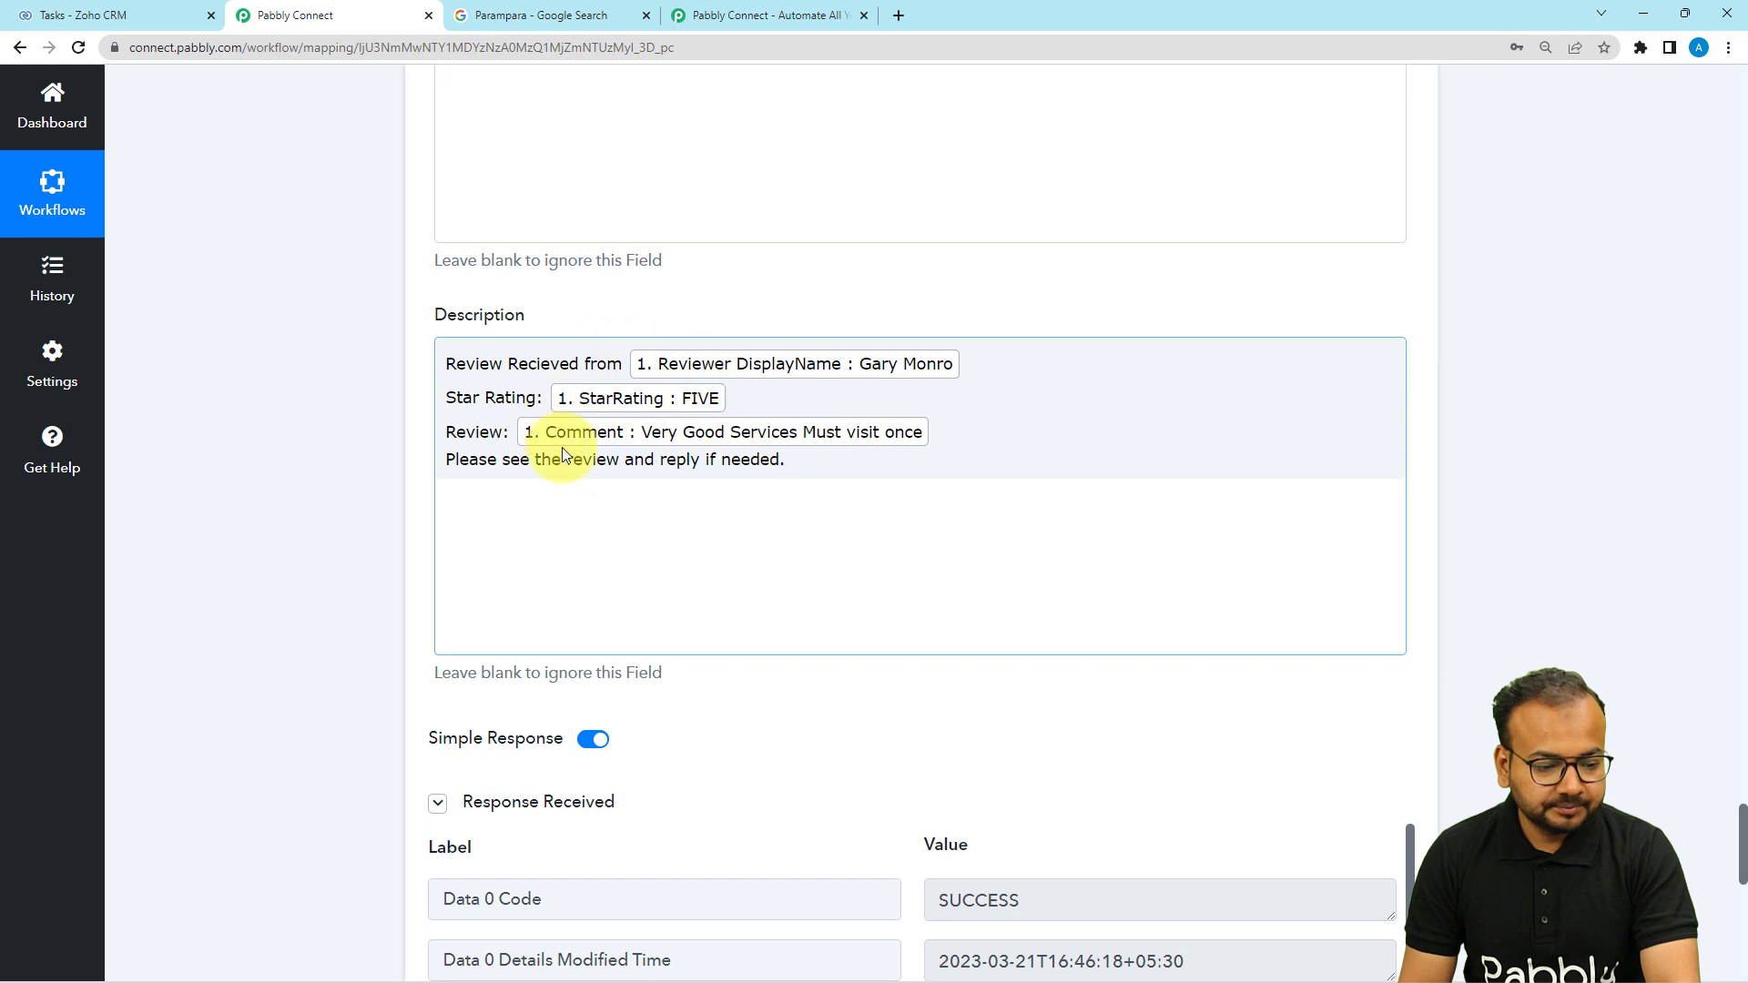
left_click(118, 17)
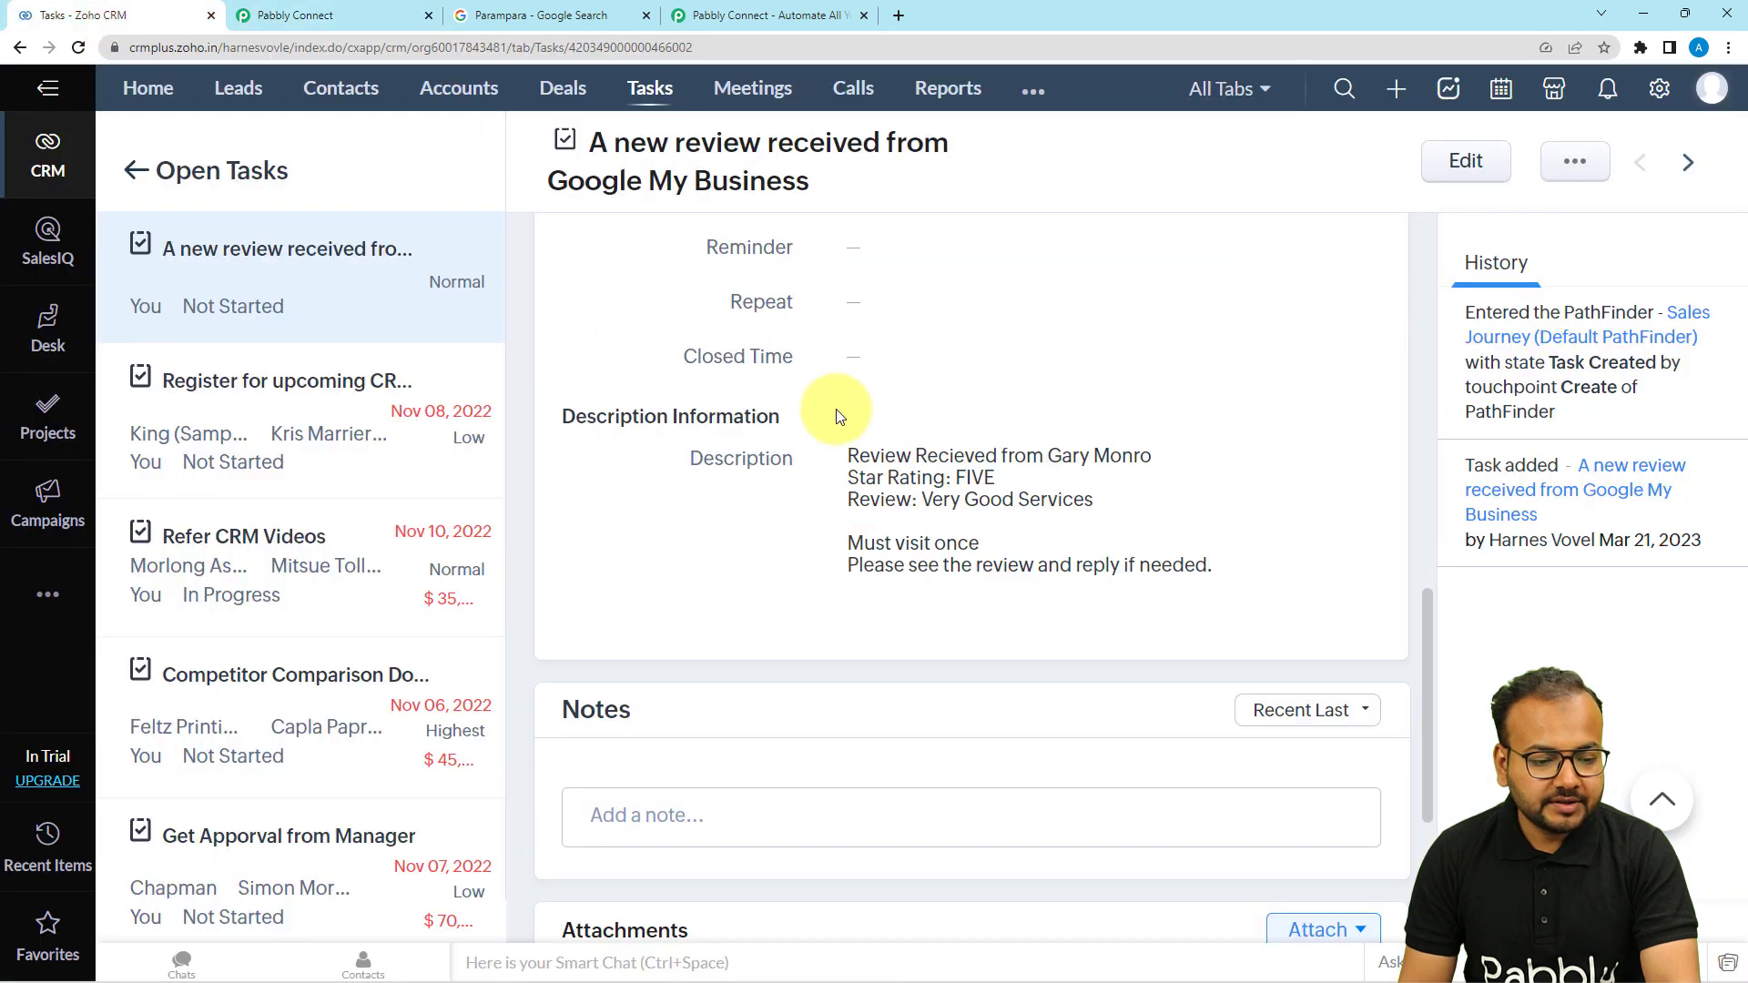
scroll(820, 428, "up", 6)
scroll(797, 439, "up", 3)
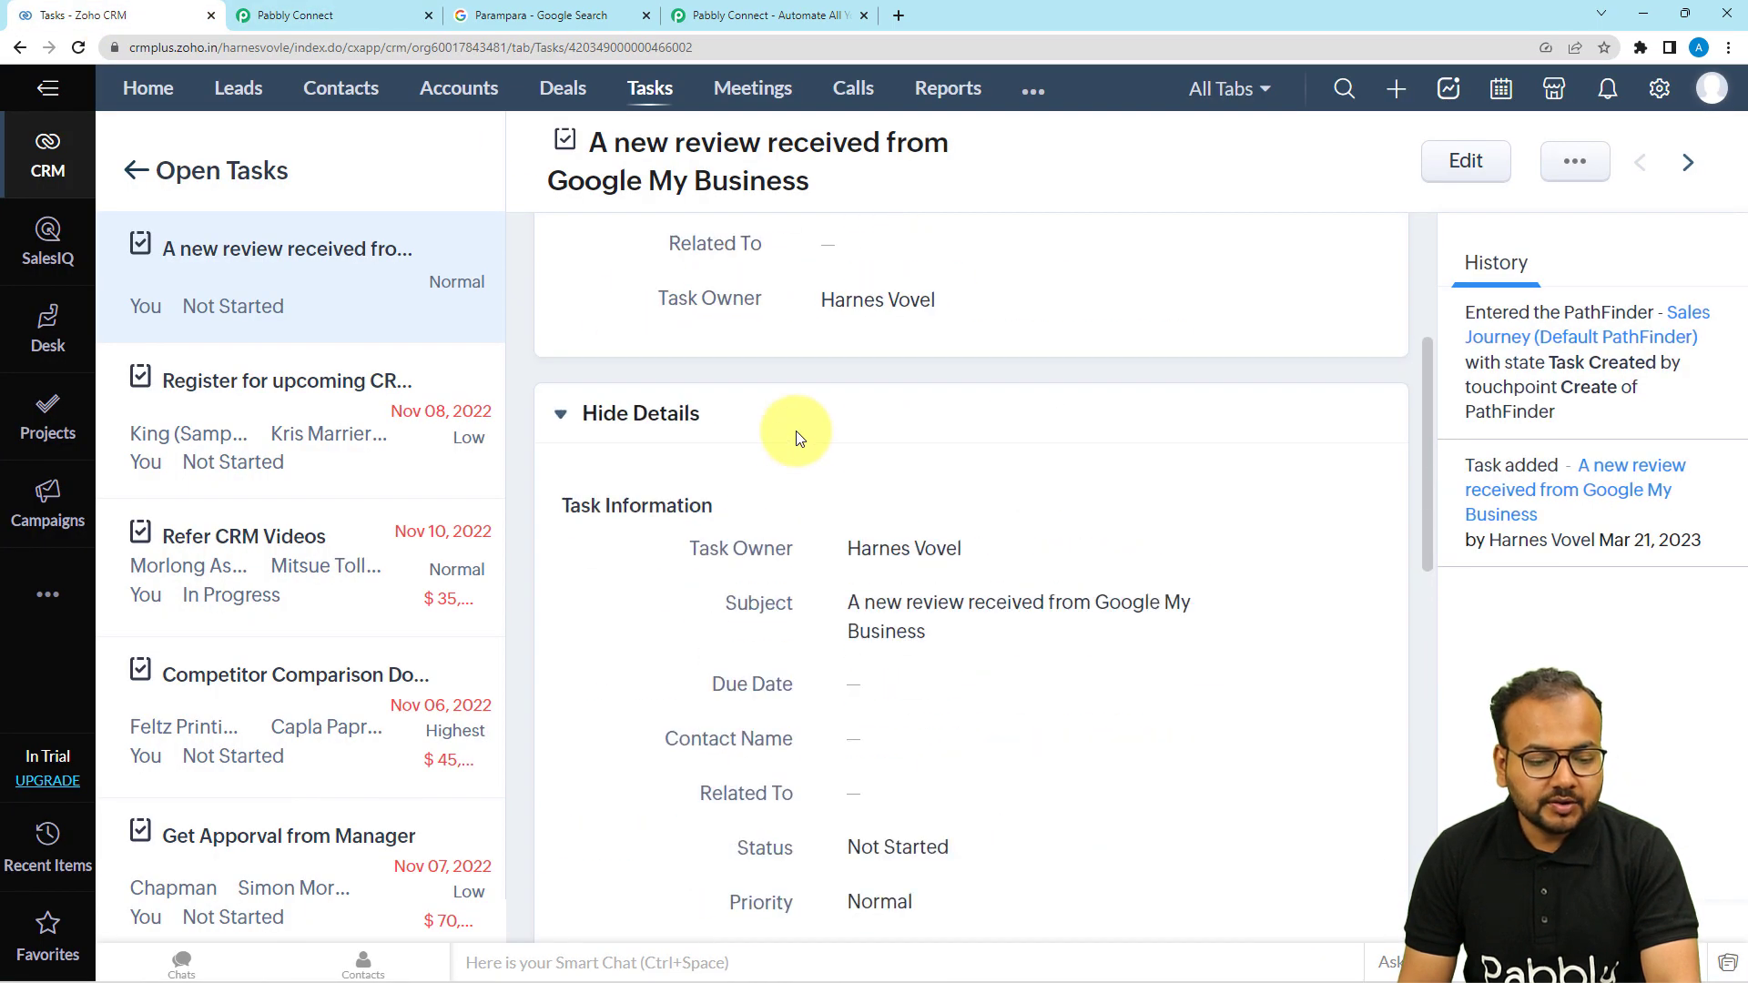
scroll(797, 433, "down", 6)
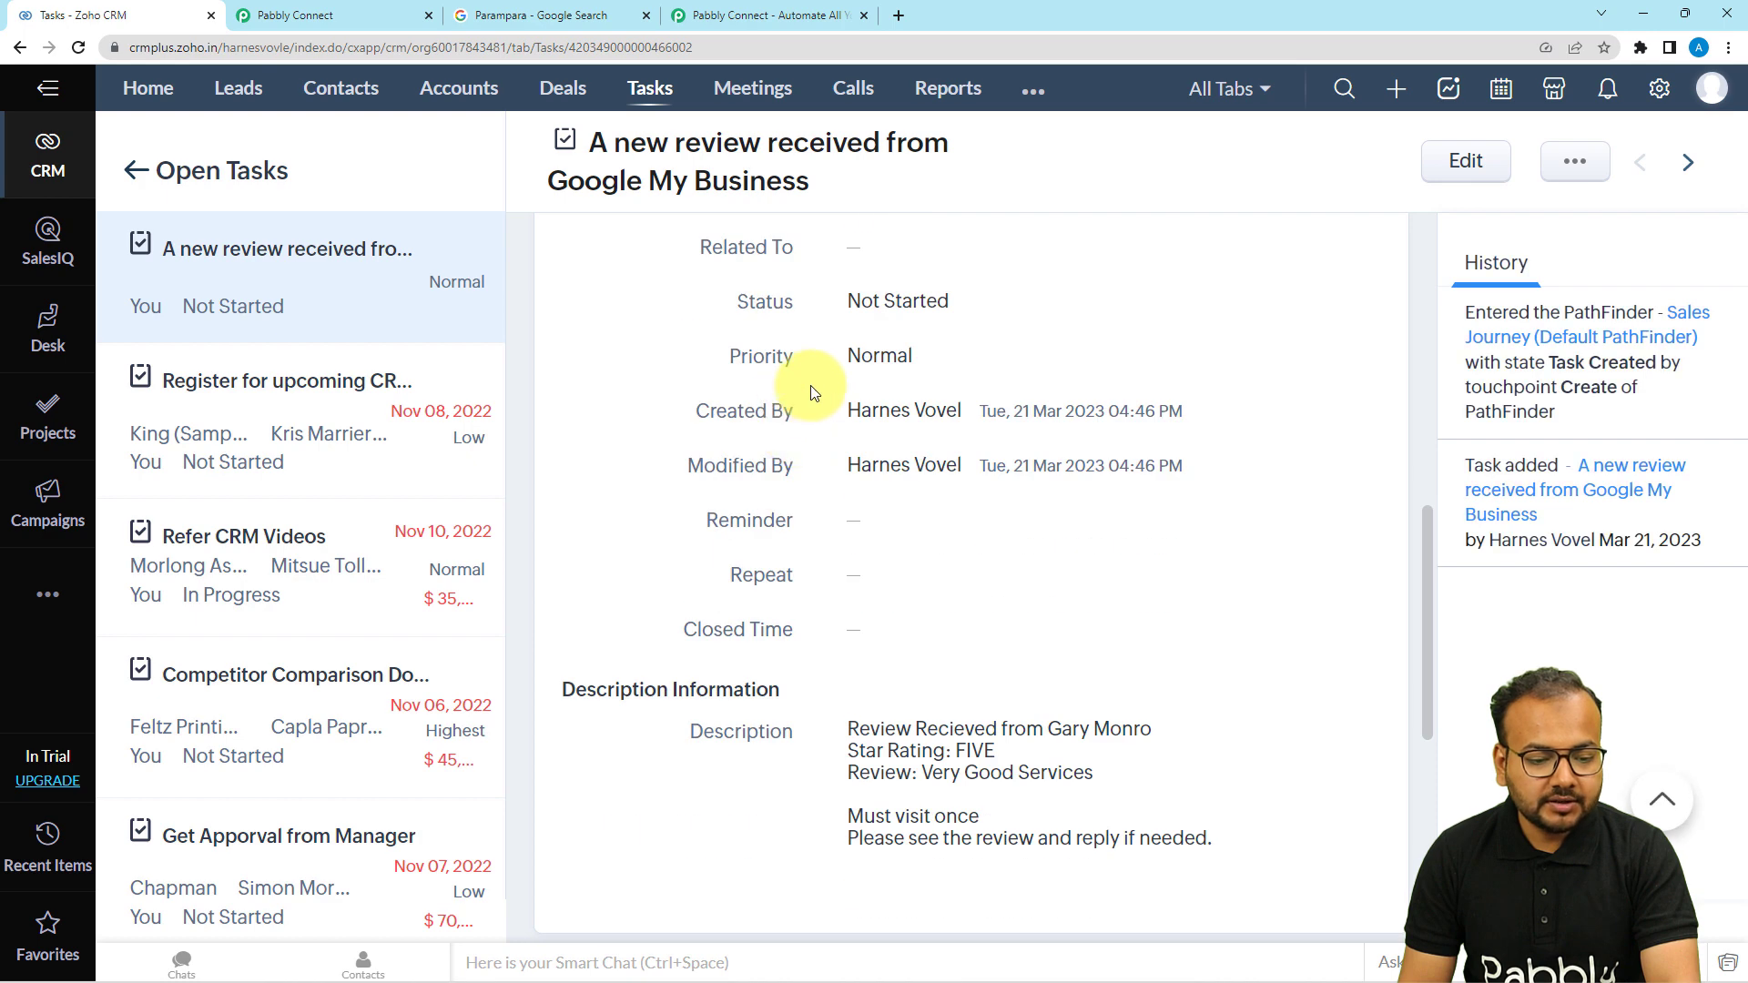
Step: Return to the Pabbly Connect workflow and collapse both the Zoho CRM action and the Google My Business trigger
left_click(353, 15)
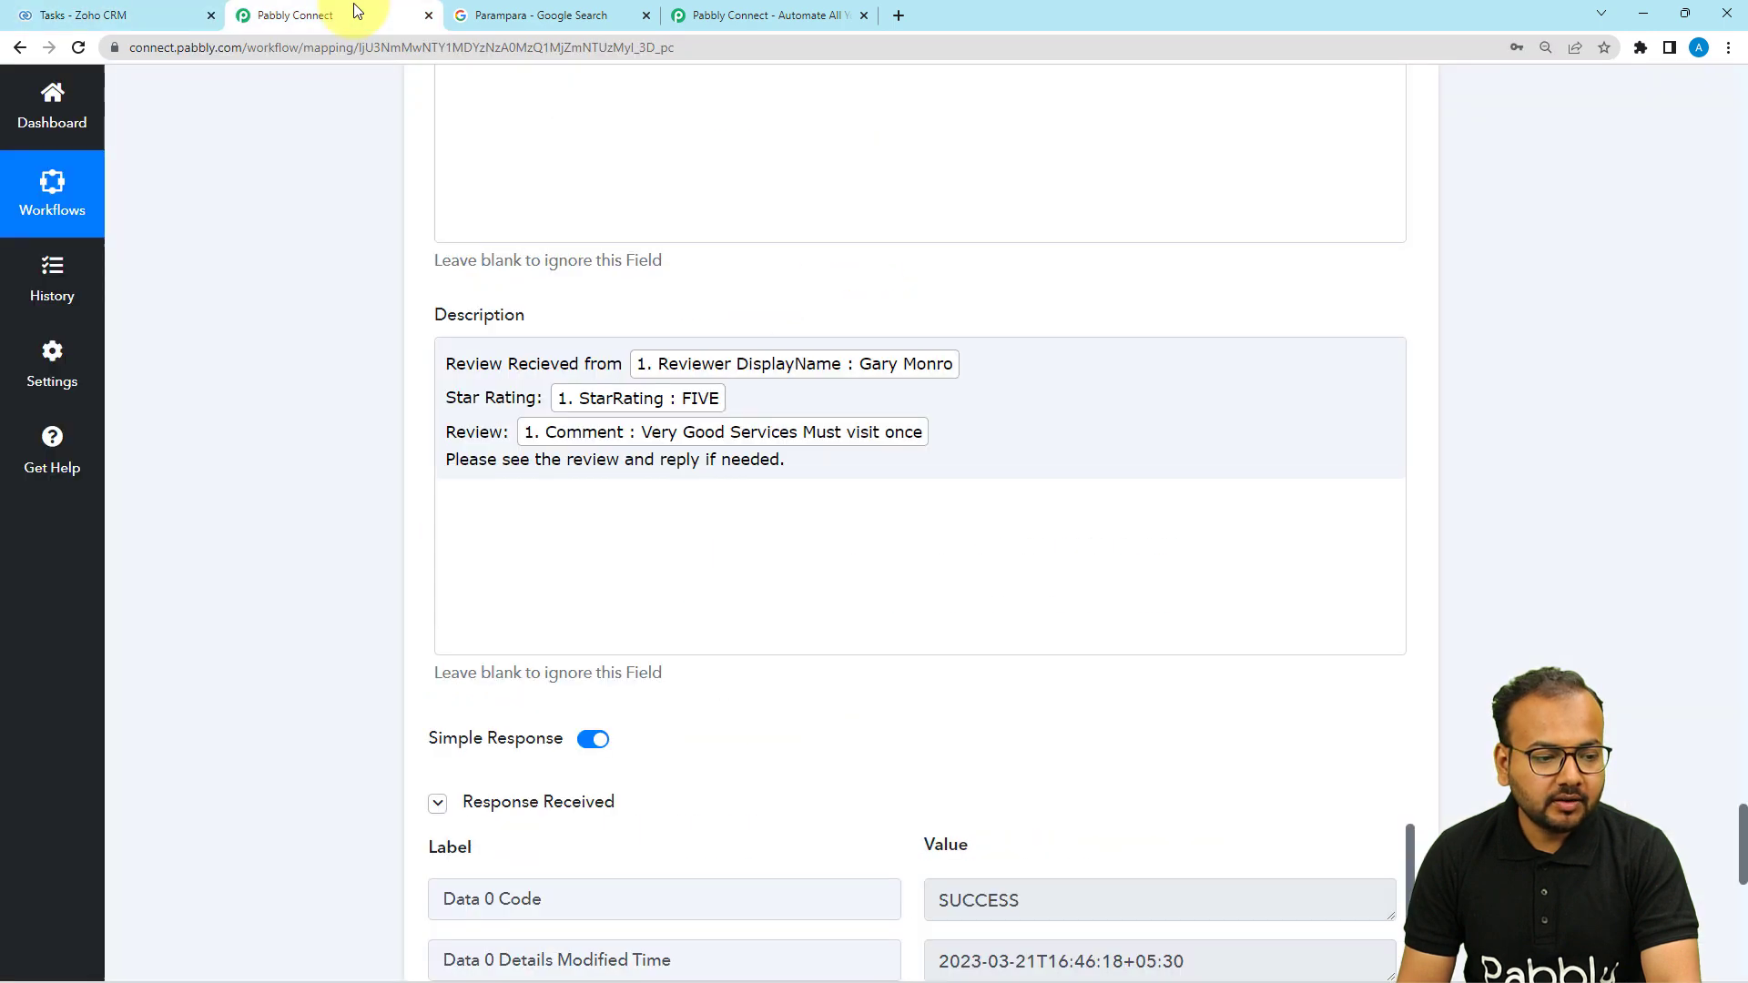
scroll(272, 304, "up", 18)
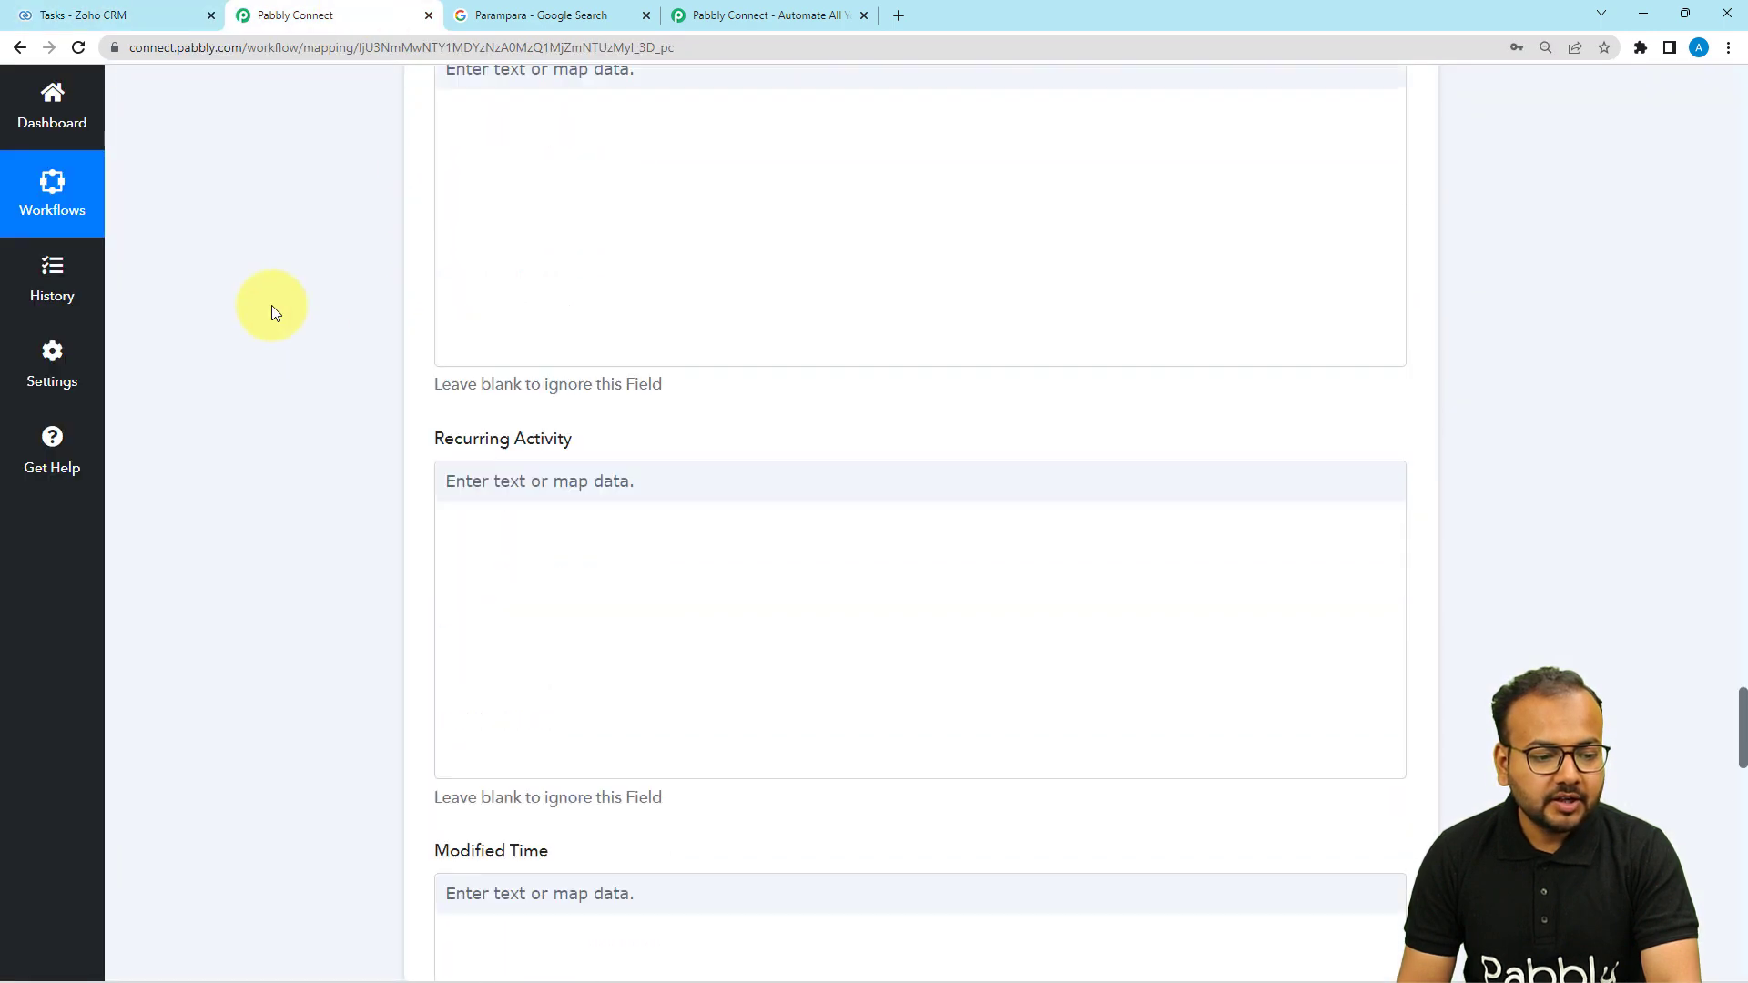
scroll(271, 304, "up", 20)
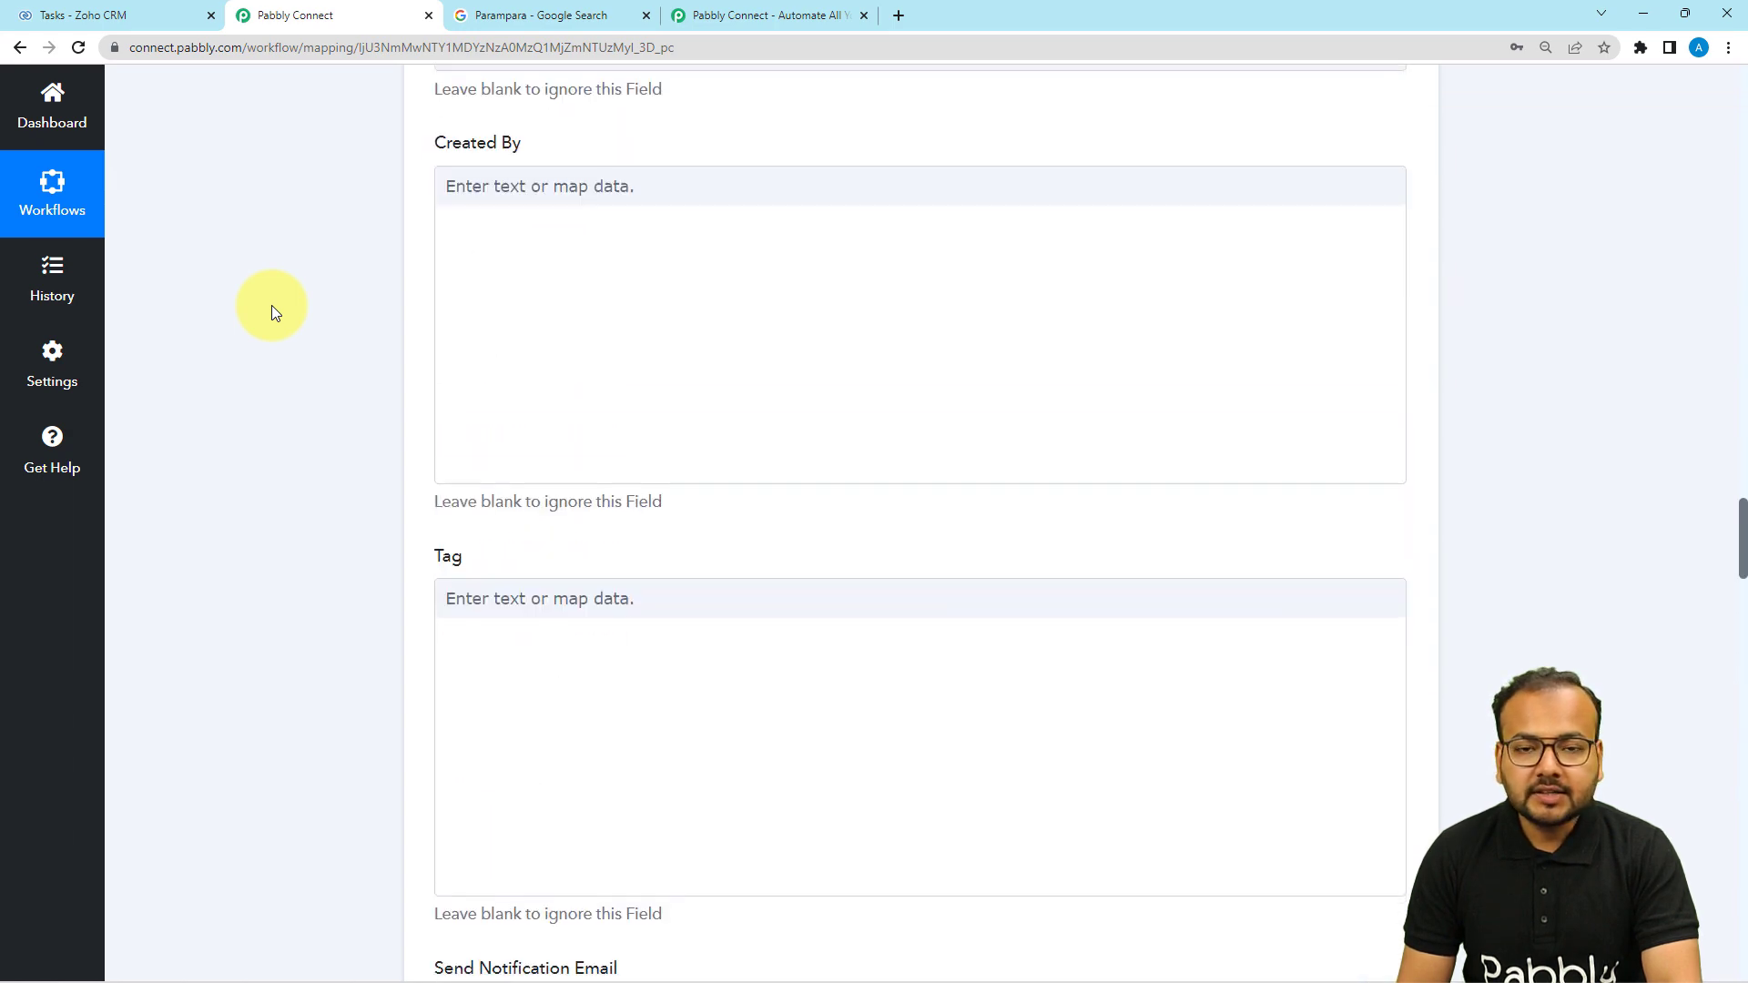
scroll(271, 304, "up", 20)
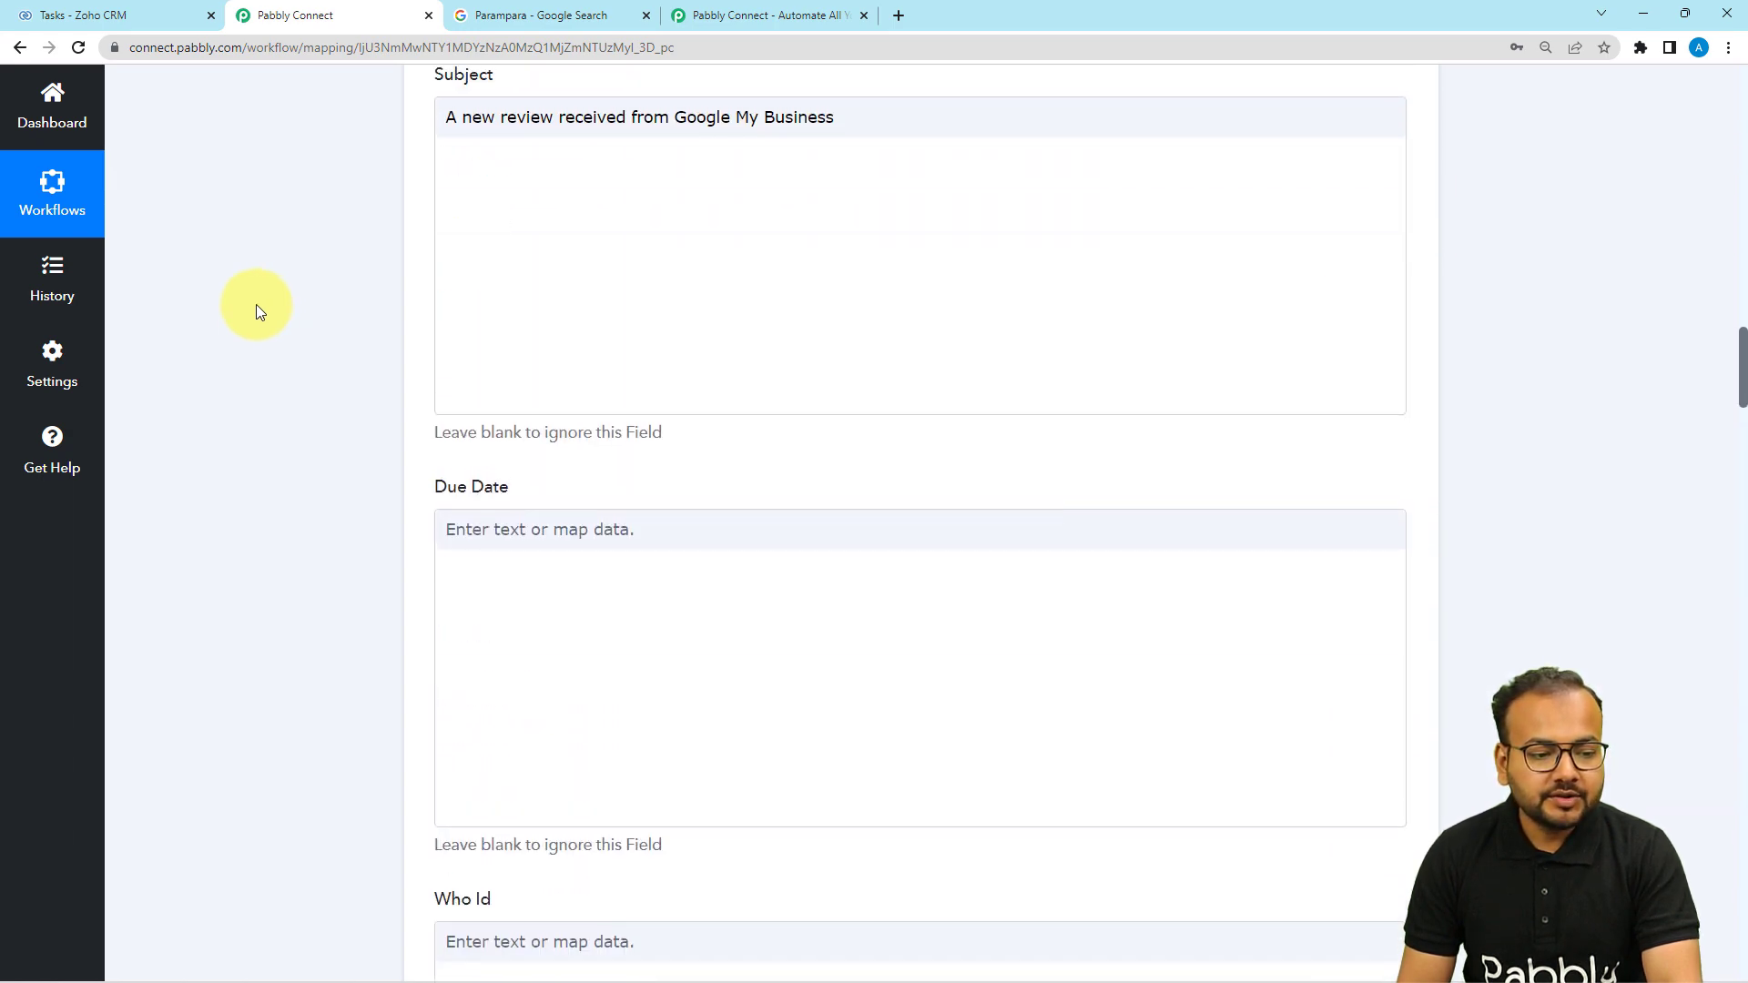
scroll(255, 304, "down", 7)
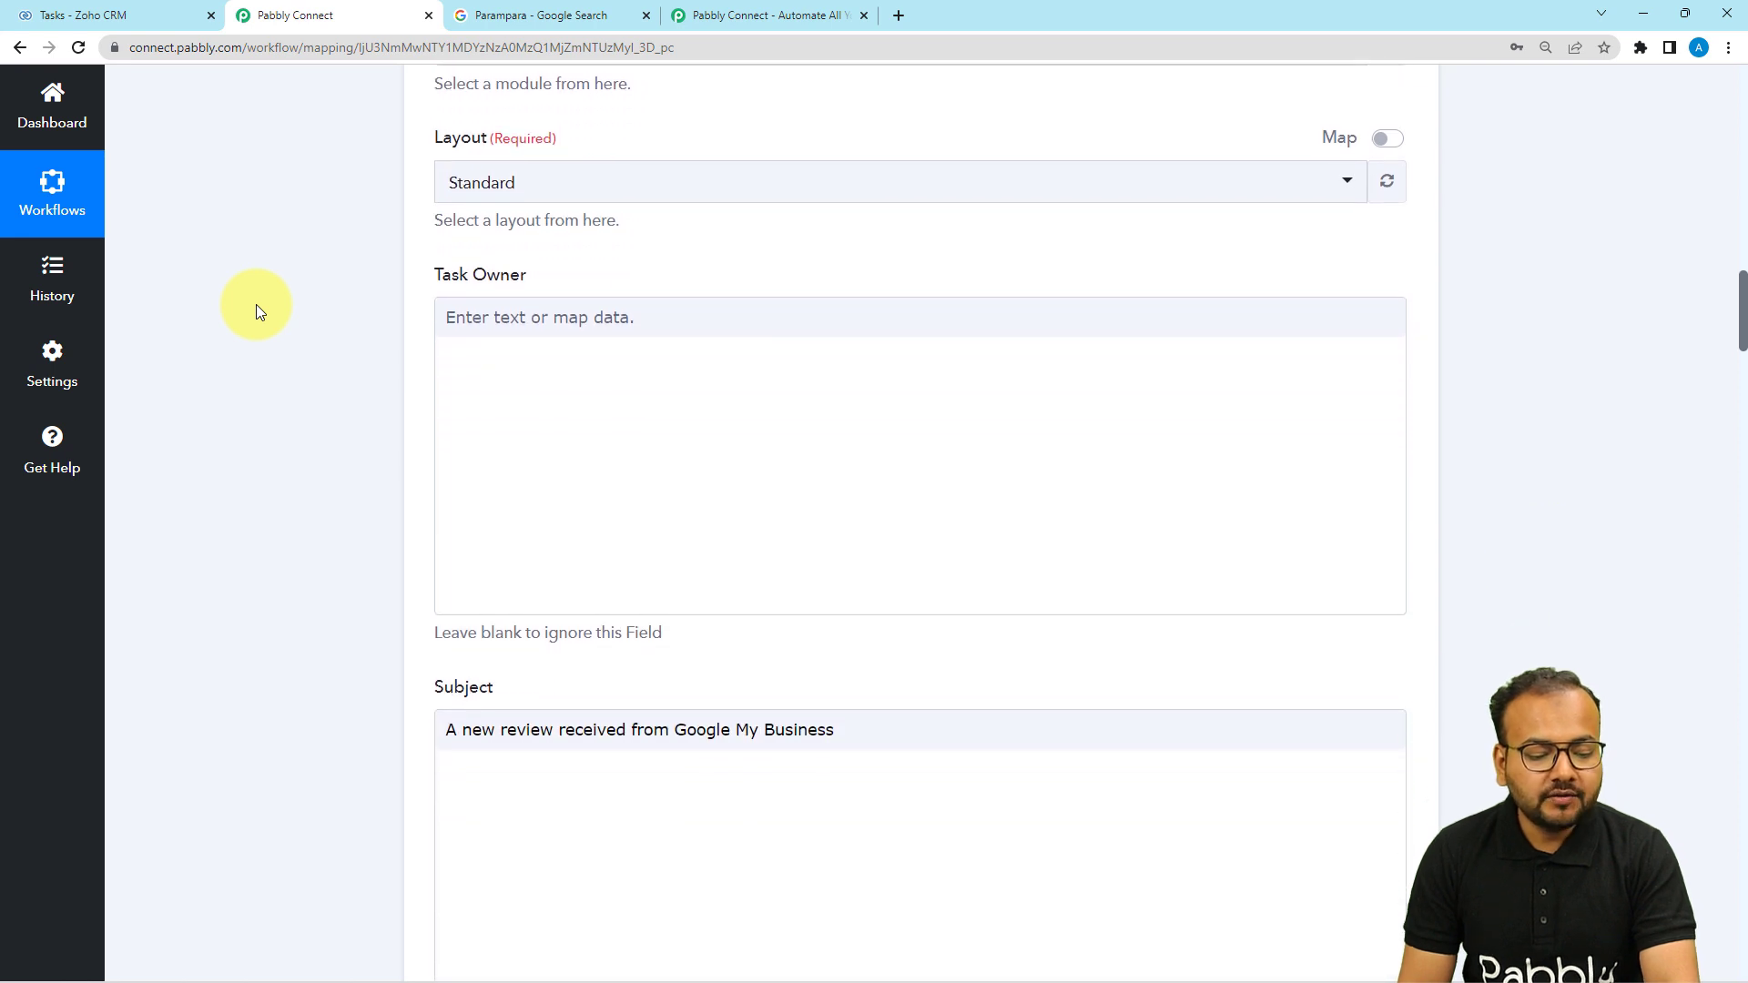
scroll(256, 306, "up", 9)
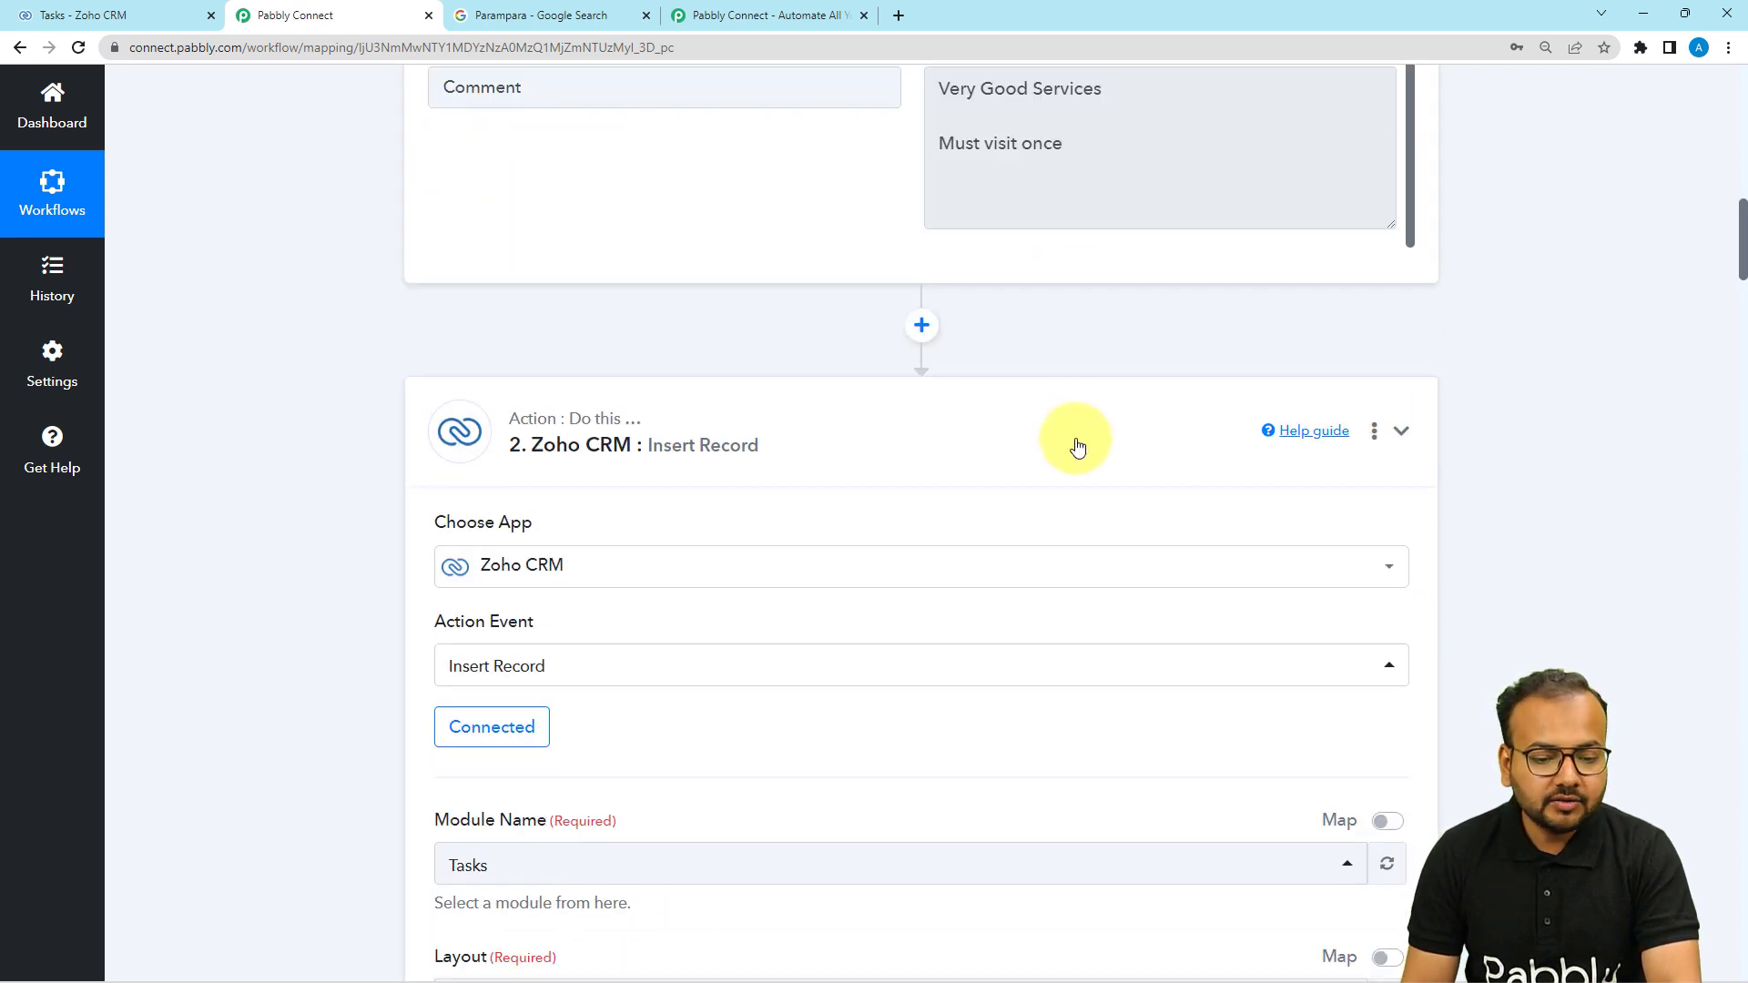
left_click(1077, 440)
scroll(1579, 403, "up", 15)
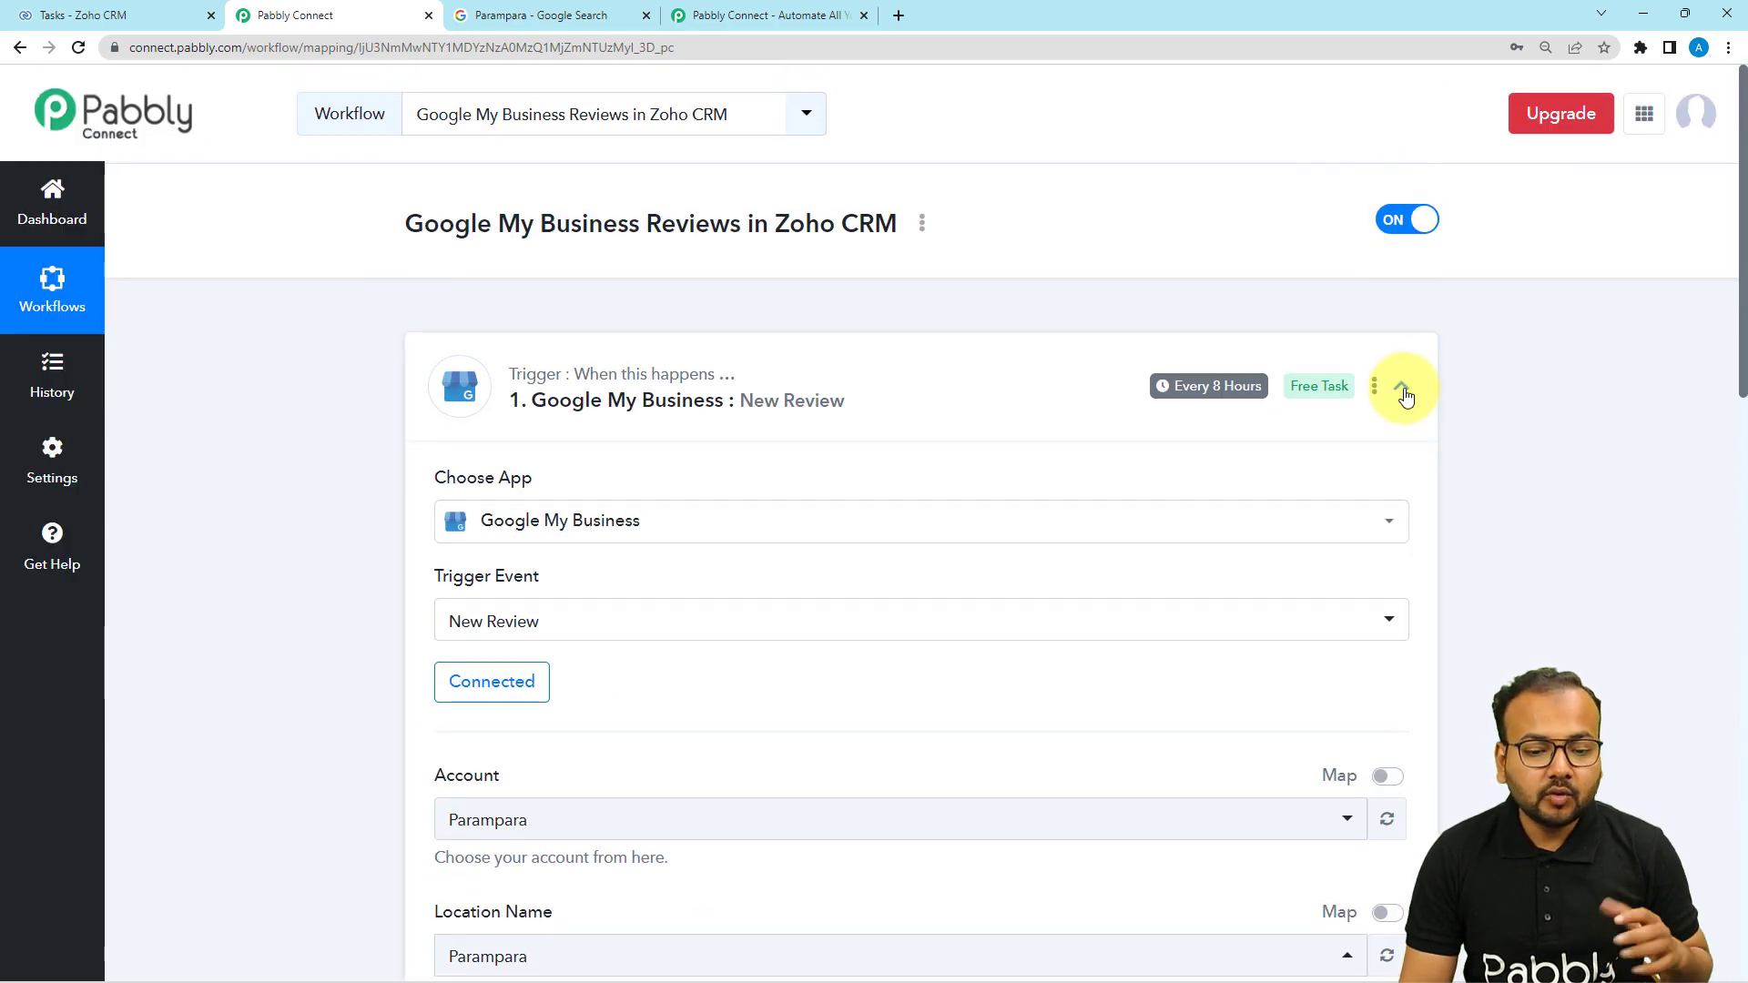
left_click(1401, 386)
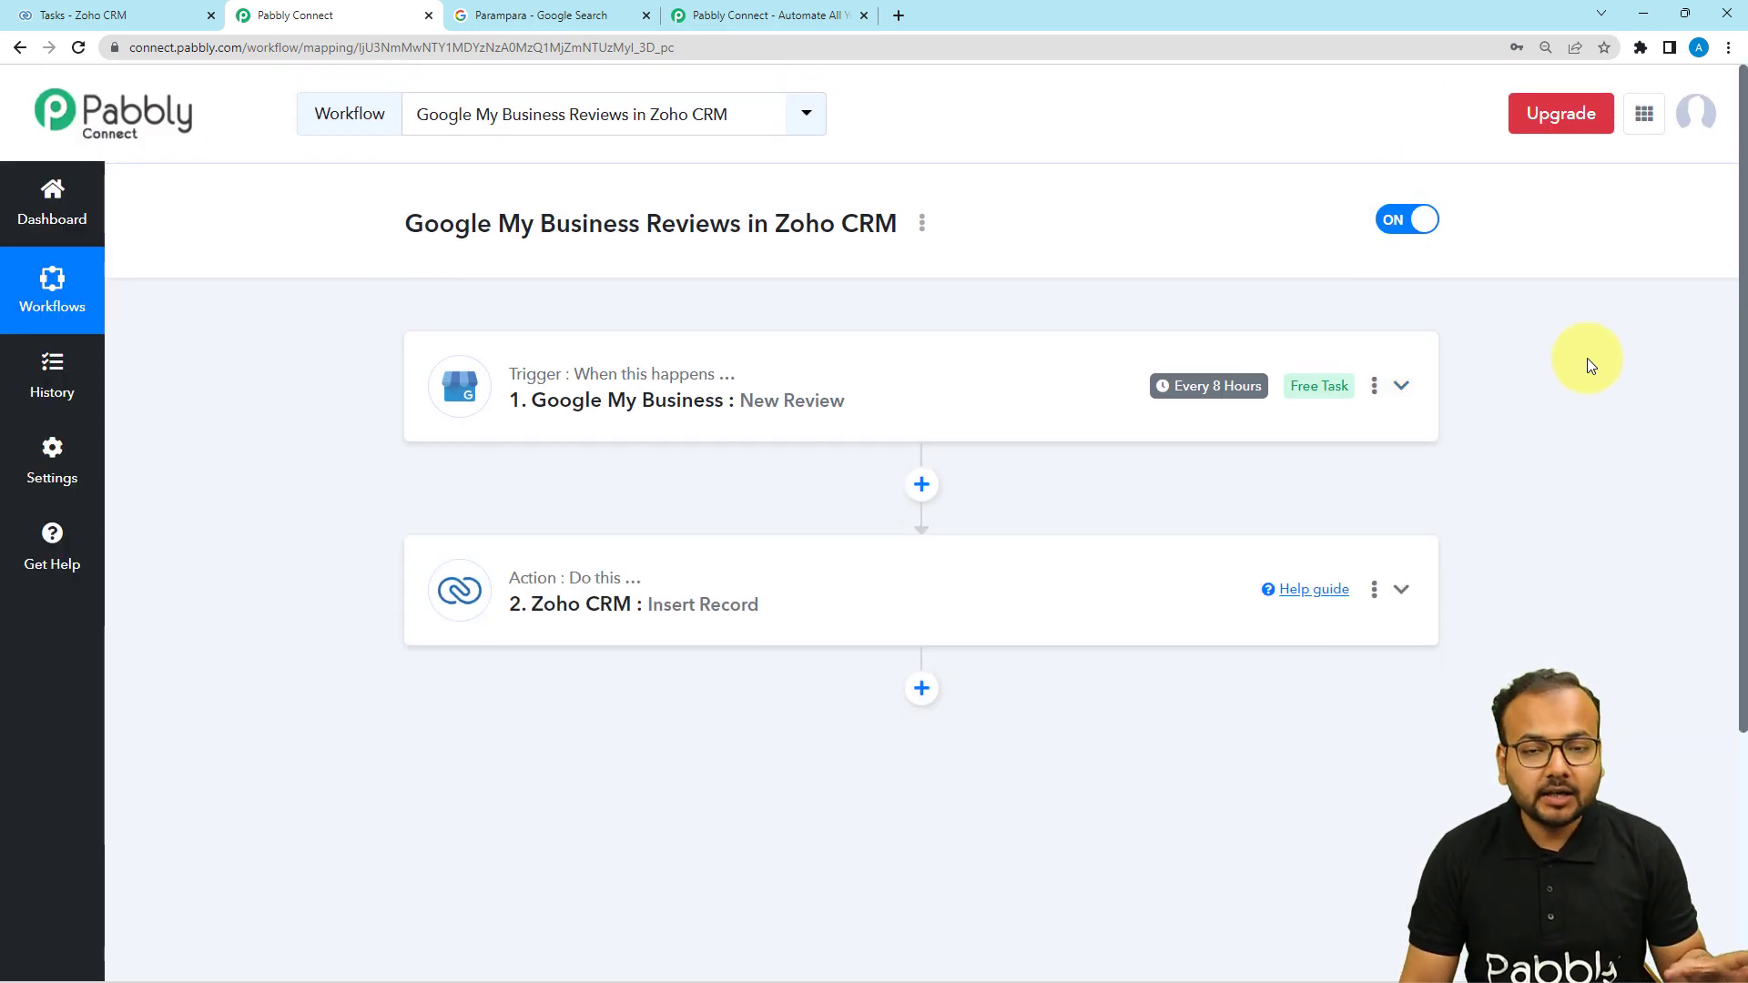